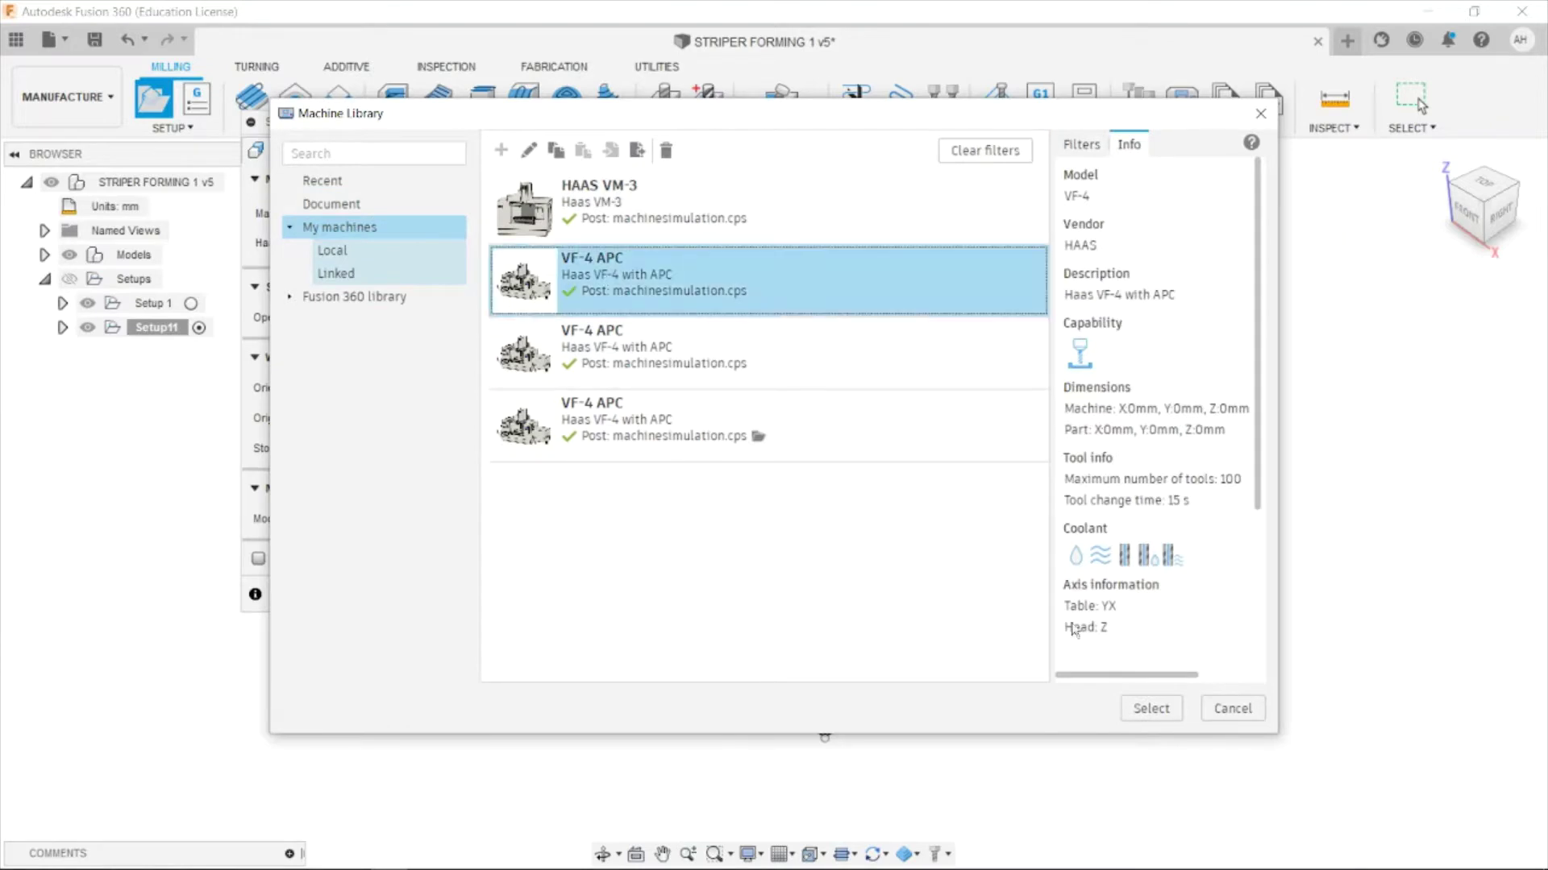
# Assign the Haas VF-4 with APC machine to the setup and define its stock as a relative size box.
pyautogui.click(1151, 709)
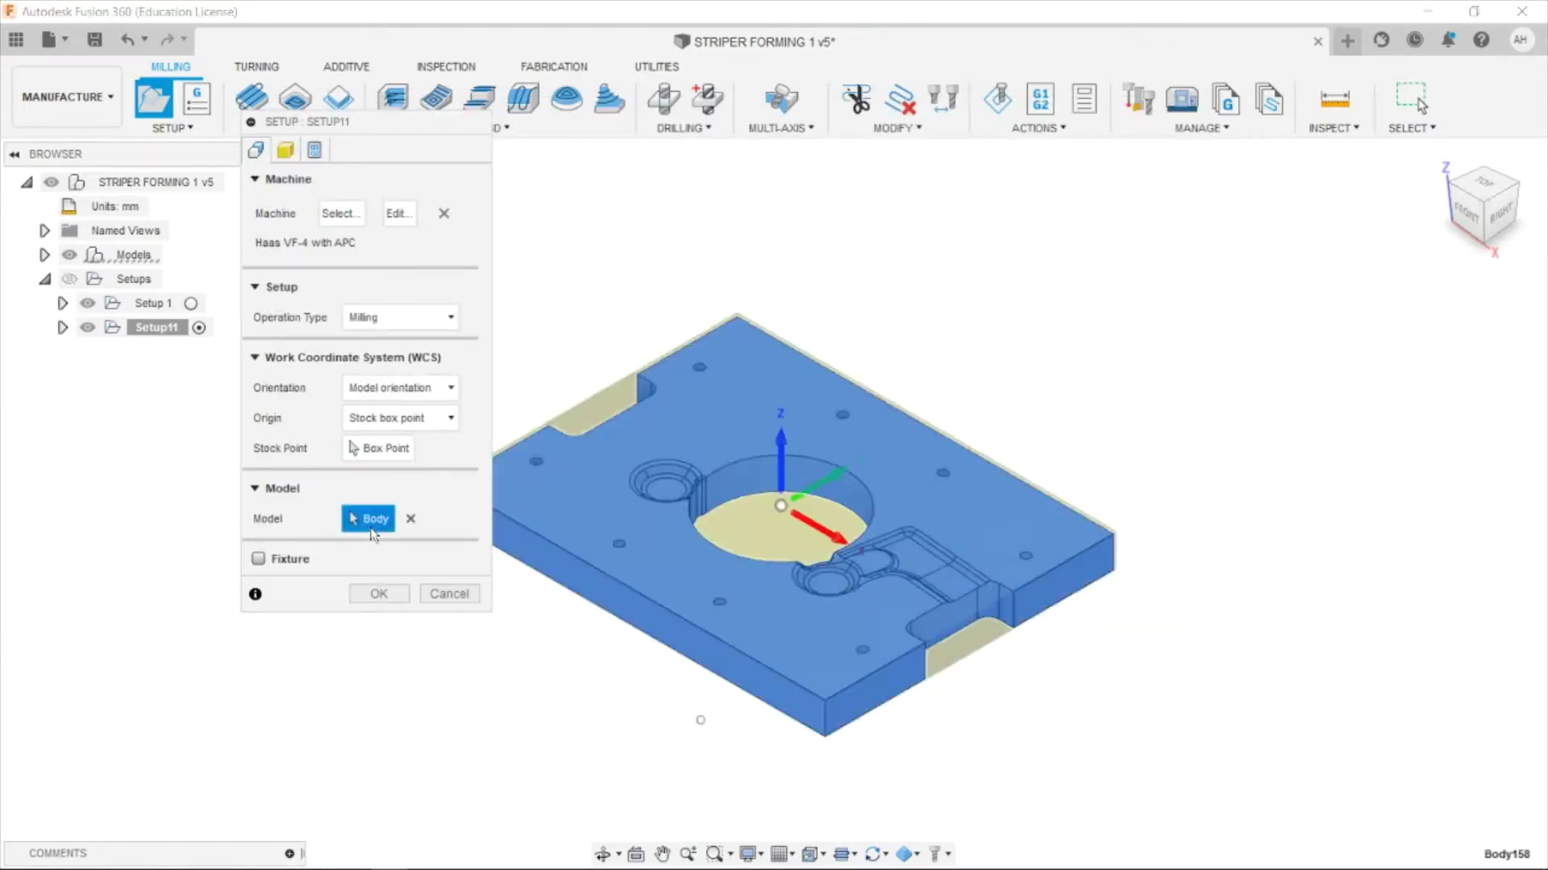
pyautogui.click(285, 150)
pyautogui.click(412, 210)
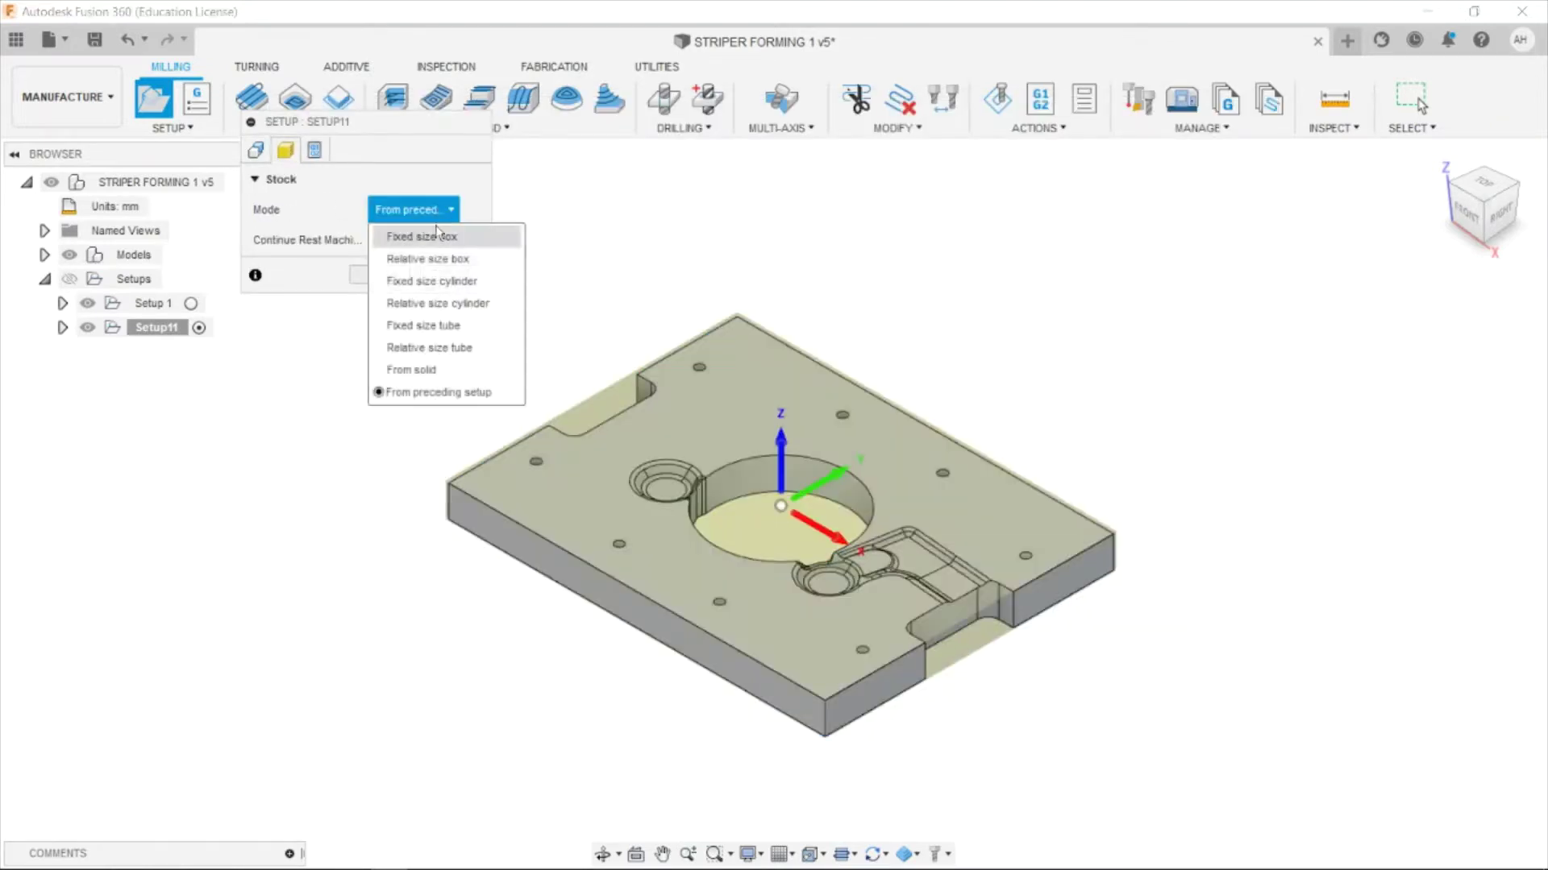
pyautogui.click(407, 256)
pyautogui.click(1468, 216)
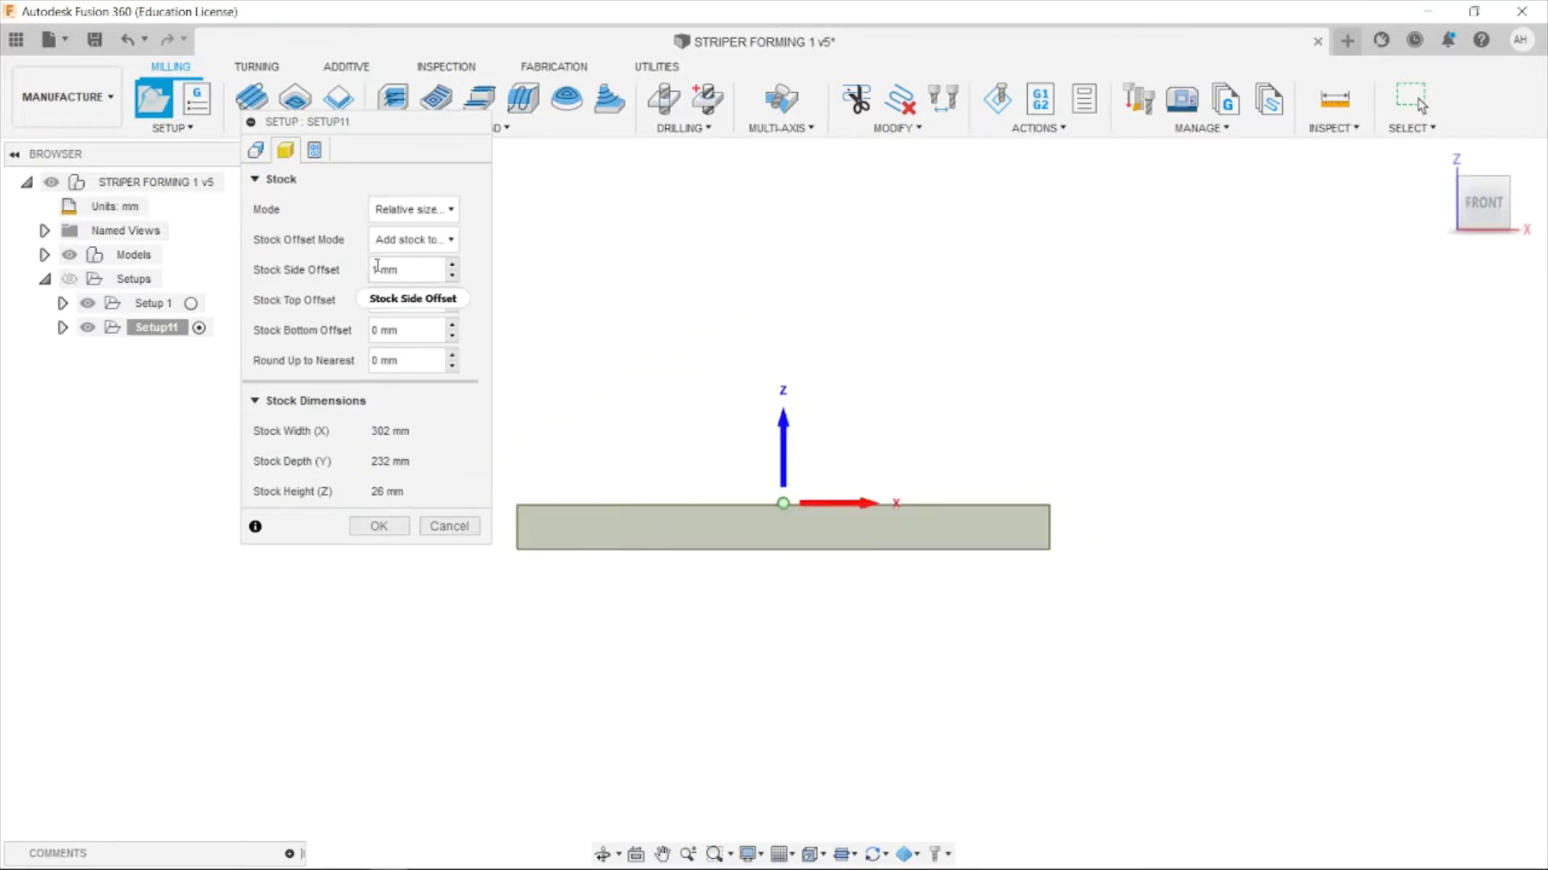
pyautogui.click(391, 525)
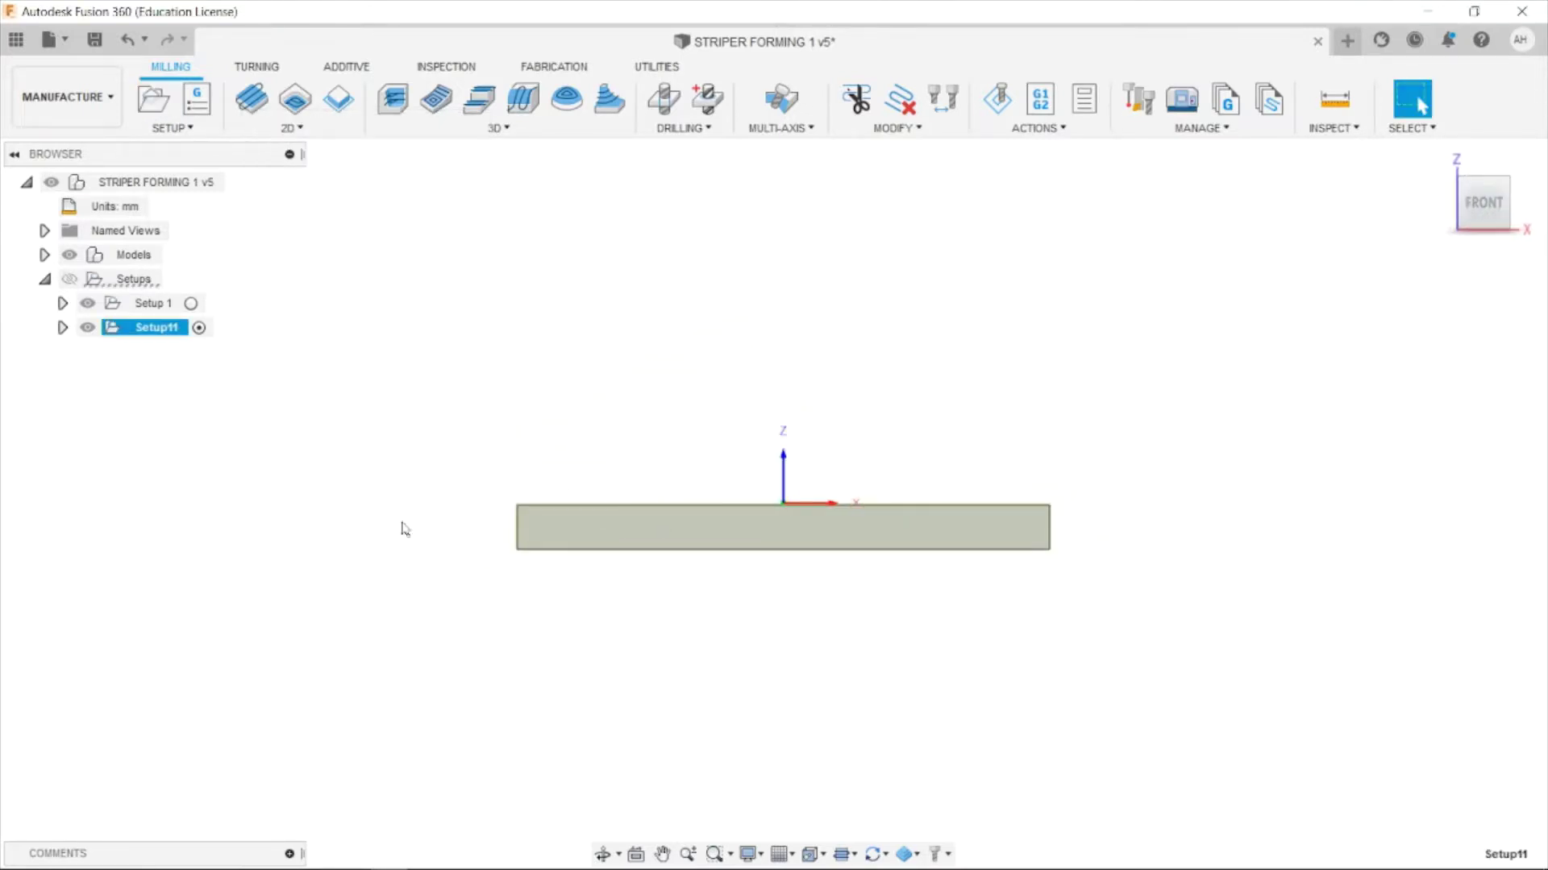
# Start a Face operation using the 50 mm face mill from the Tutorial - Metric library, with coolant disabled.
pyautogui.click(1440, 159)
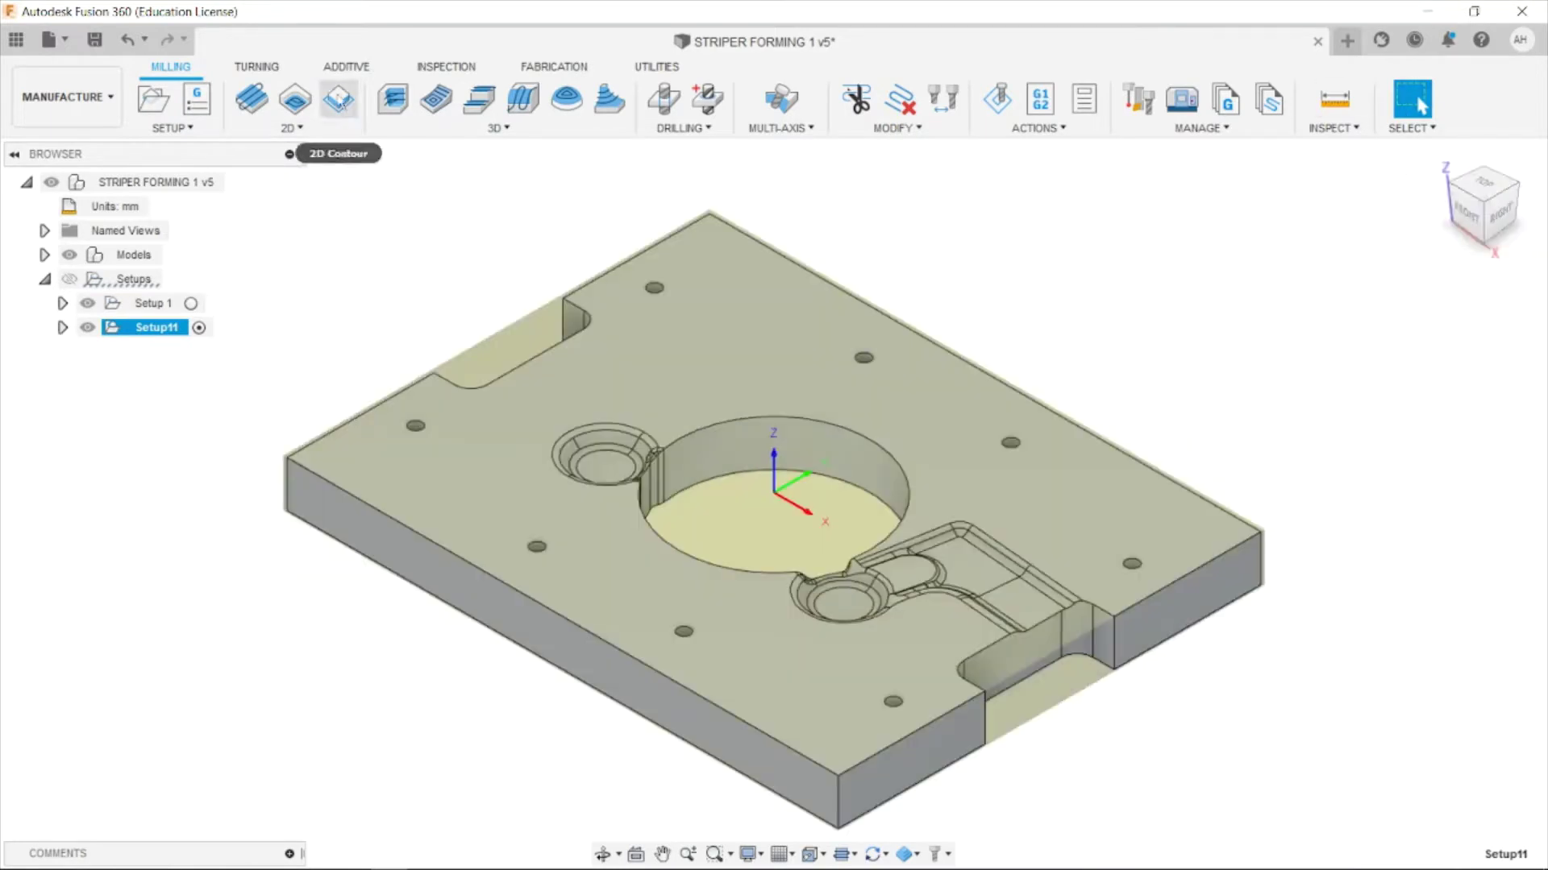
pyautogui.click(253, 102)
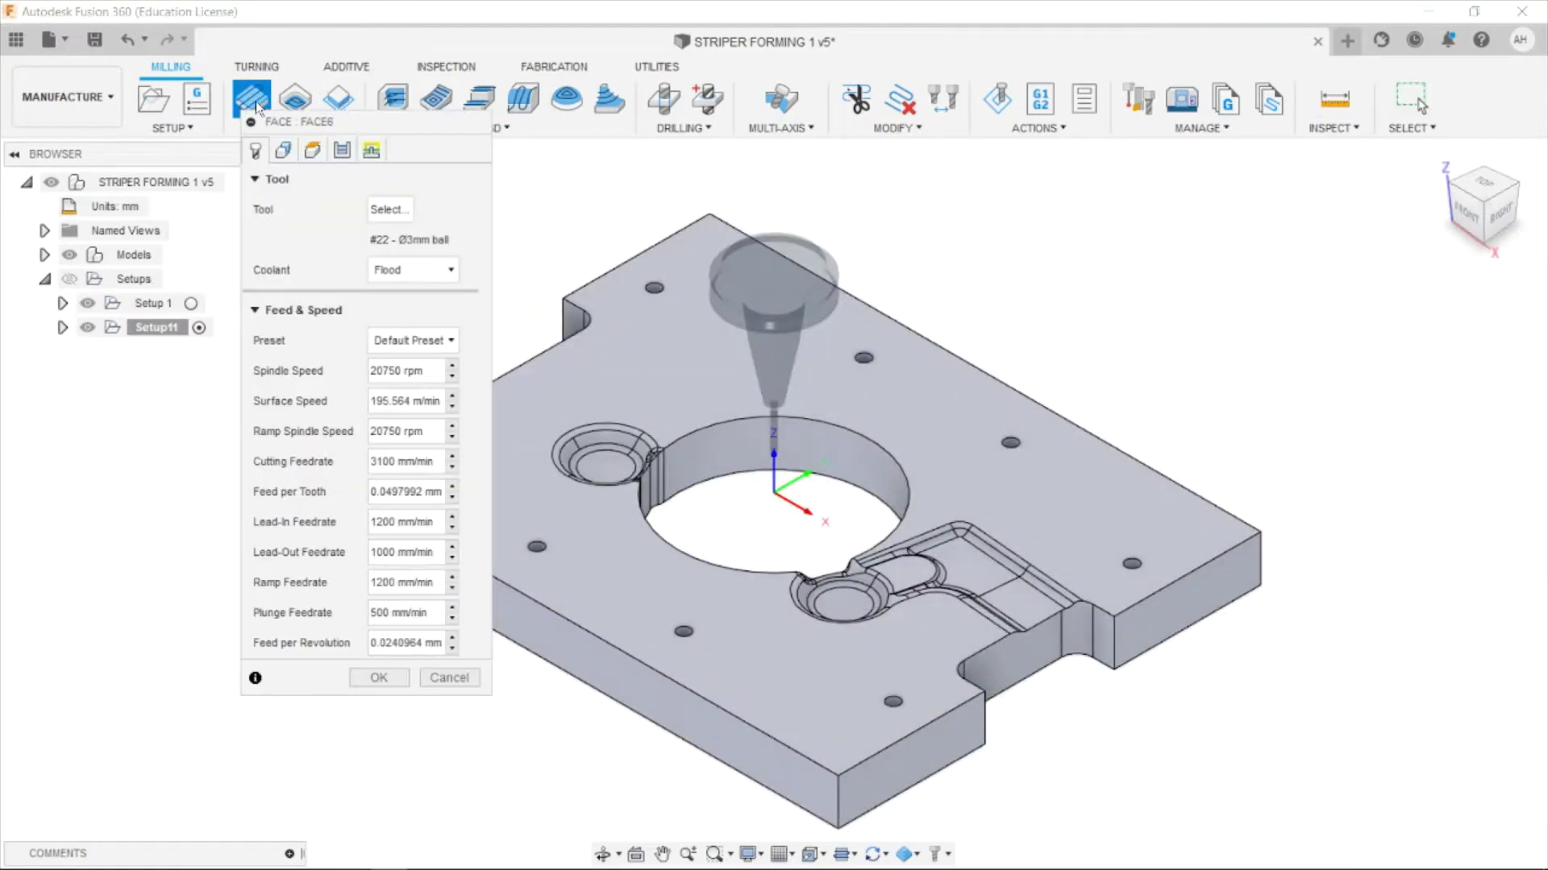
pyautogui.click(390, 210)
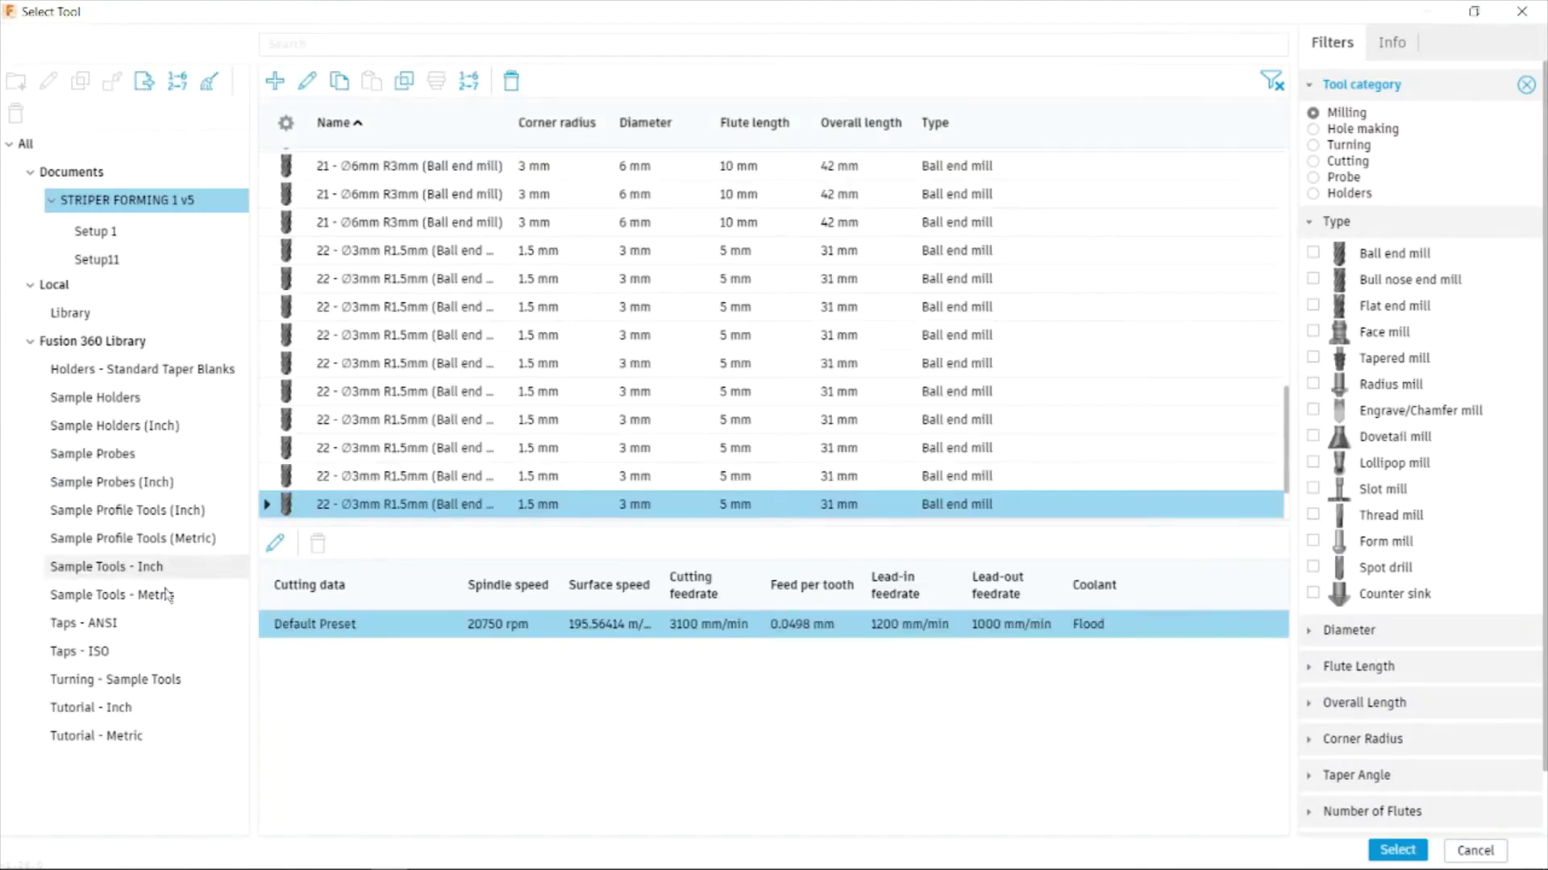
pyautogui.click(156, 735)
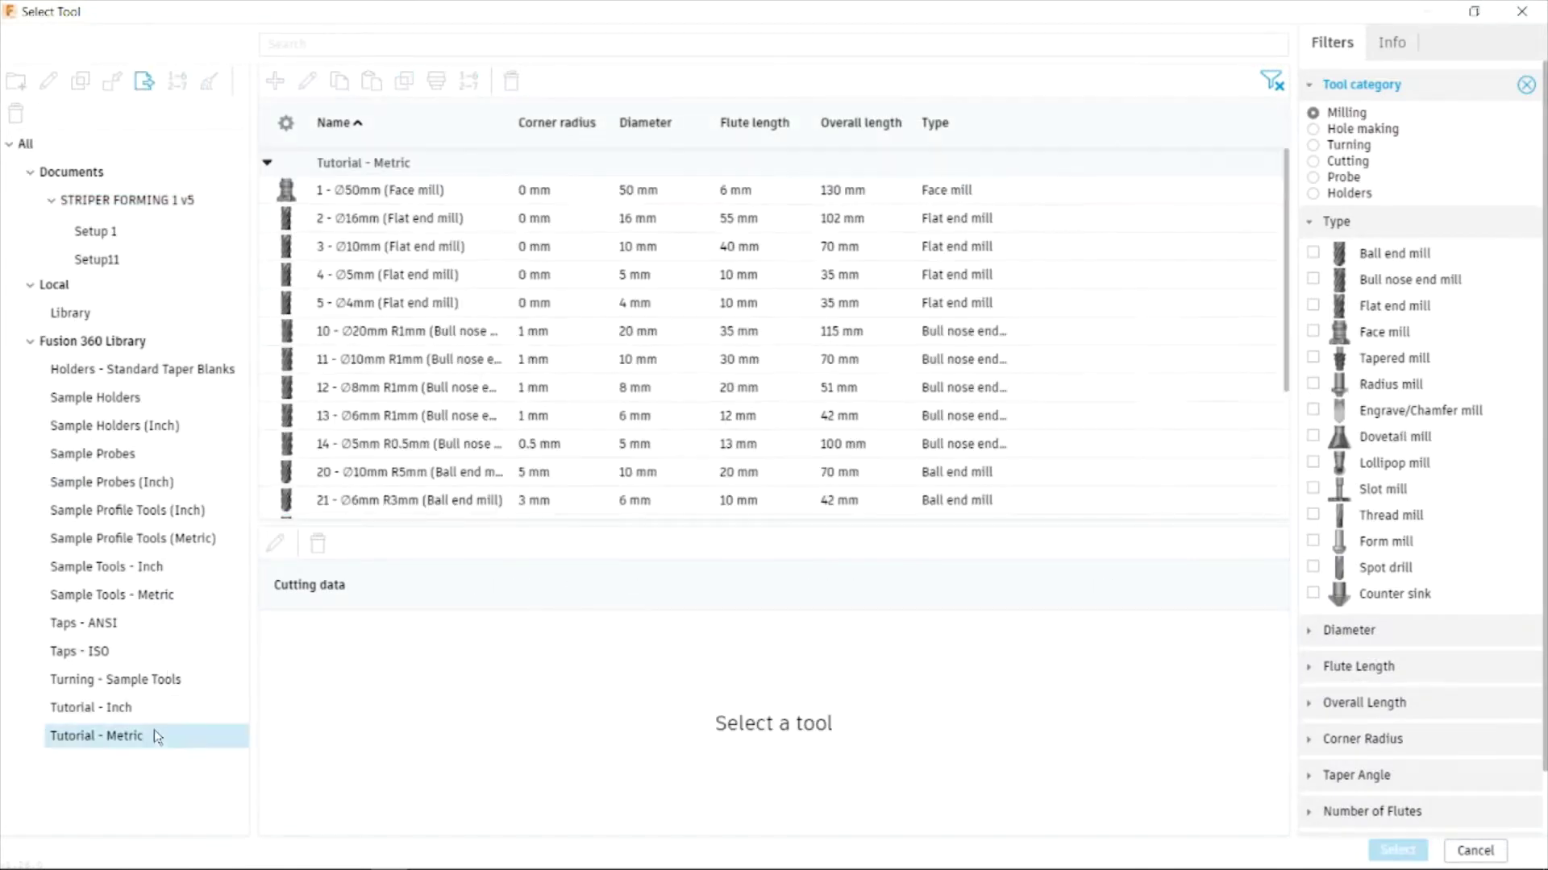
pyautogui.click(1312, 331)
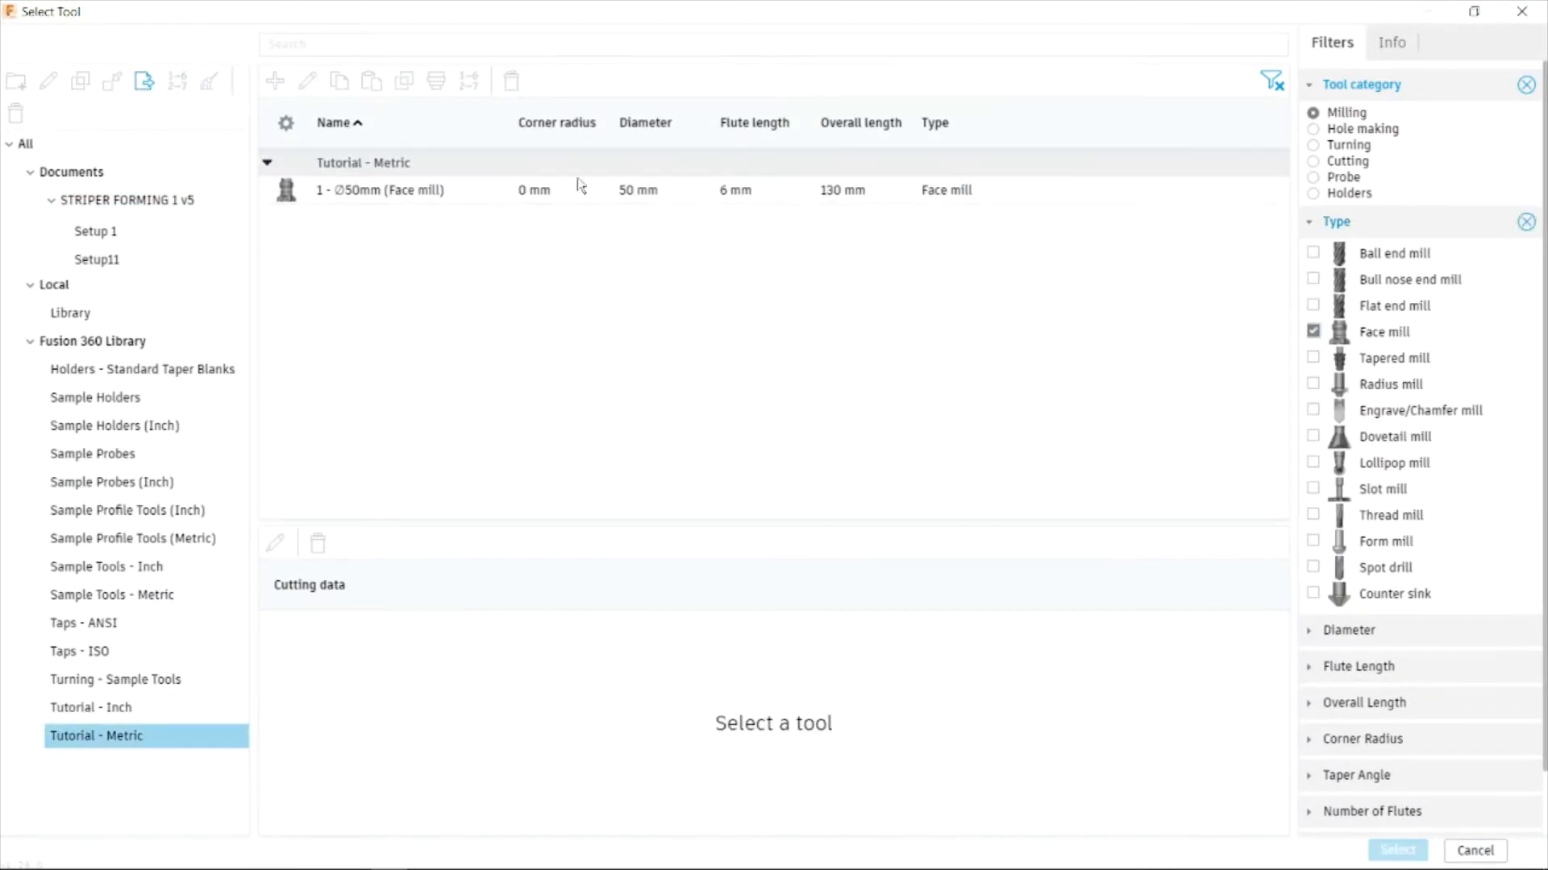
pyautogui.click(472, 191)
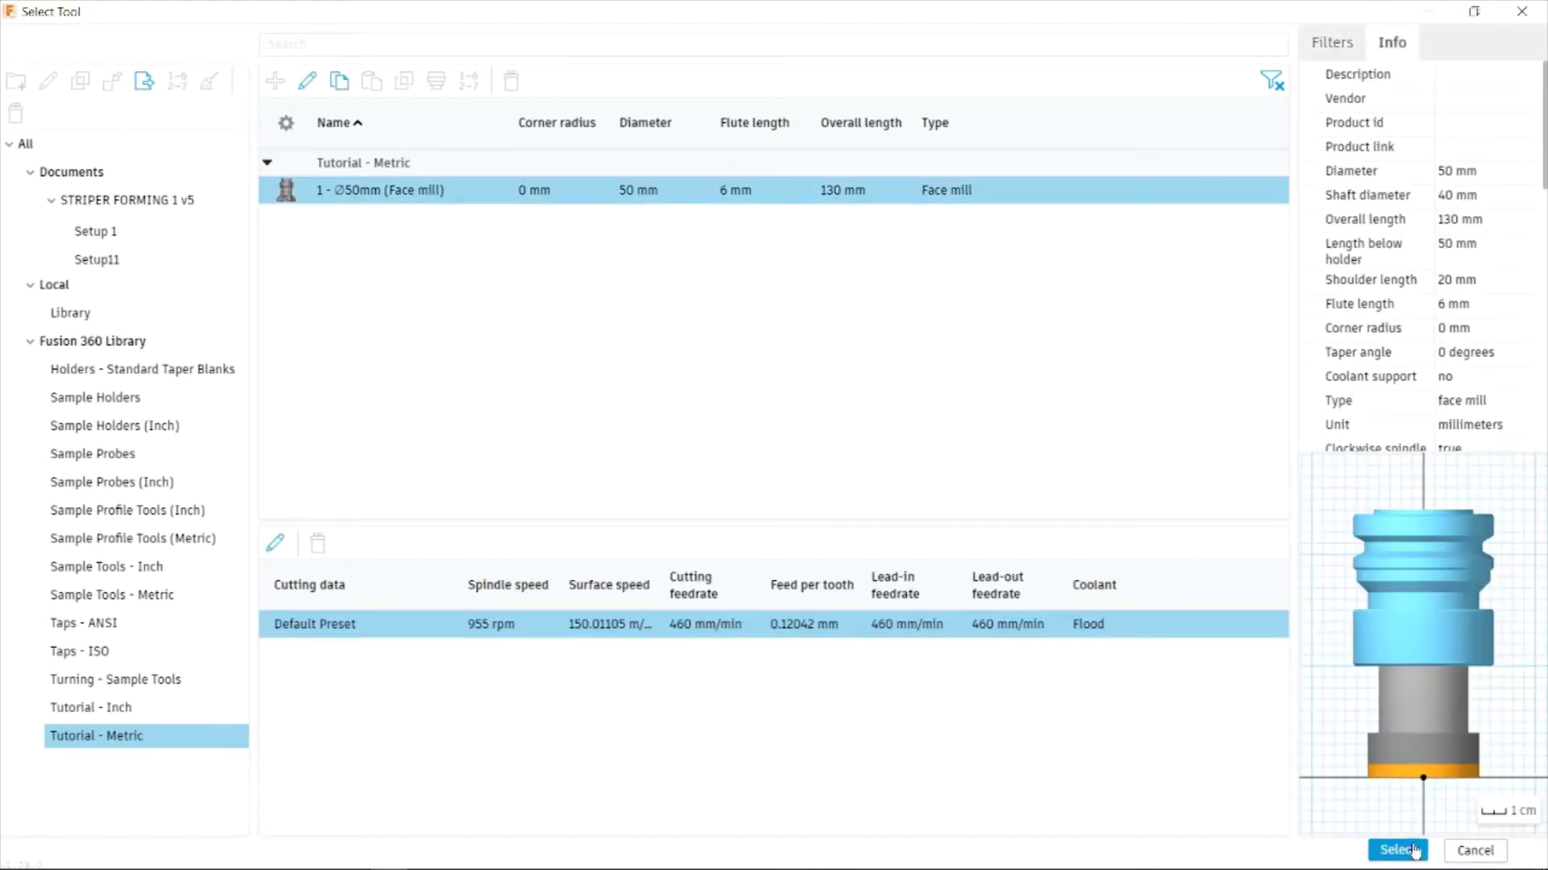
pyautogui.click(1411, 850)
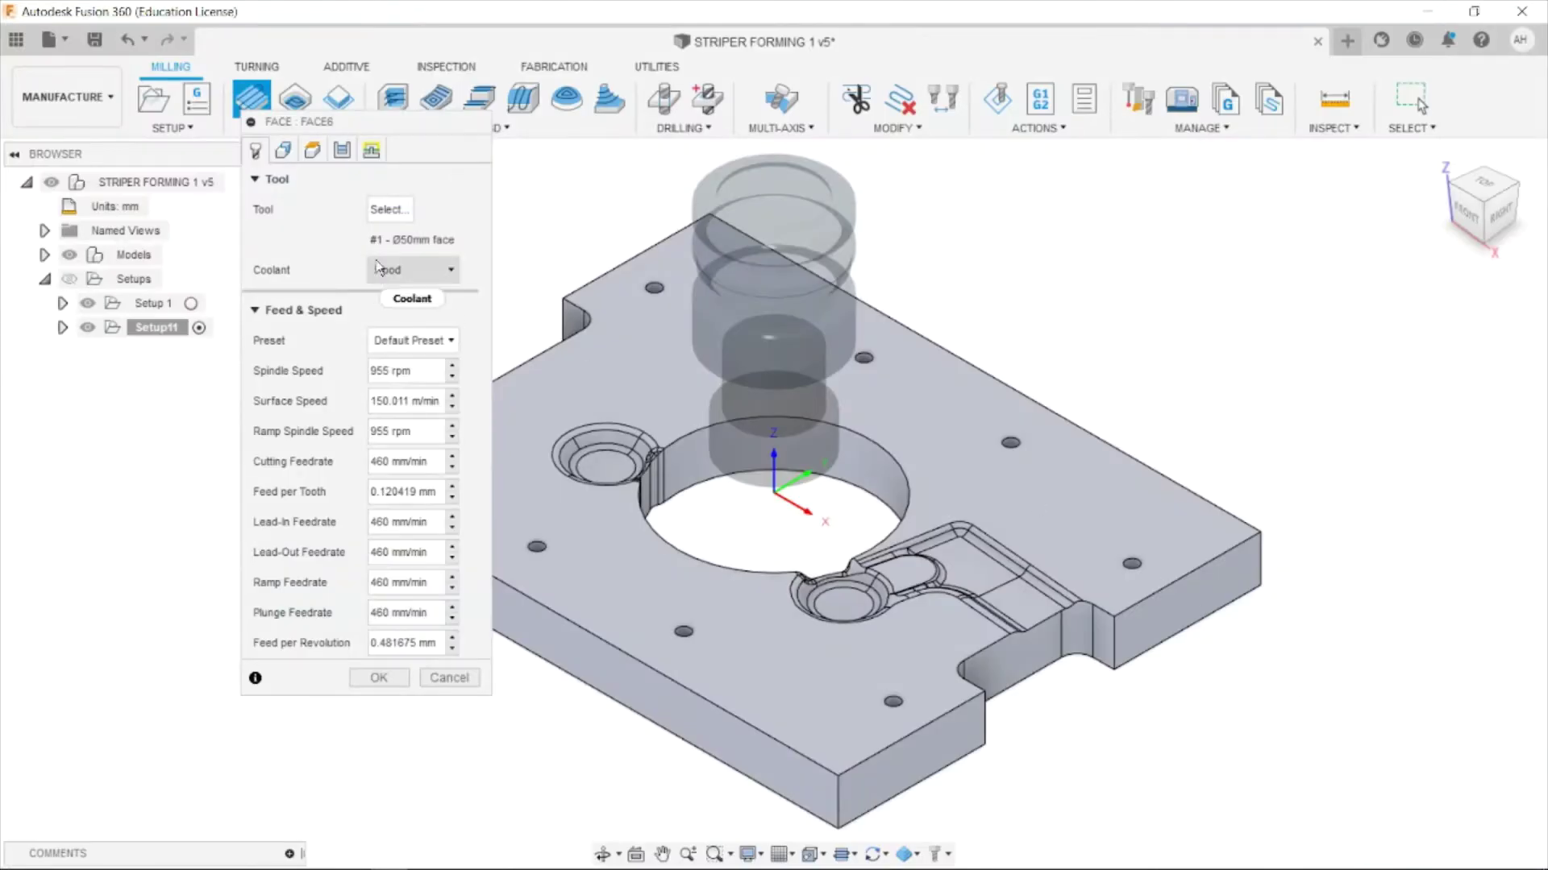
pyautogui.click(412, 269)
pyautogui.click(395, 295)
# Reduce the facing stepover and generate the Face toolpath across the top of the stock.
pyautogui.click(283, 151)
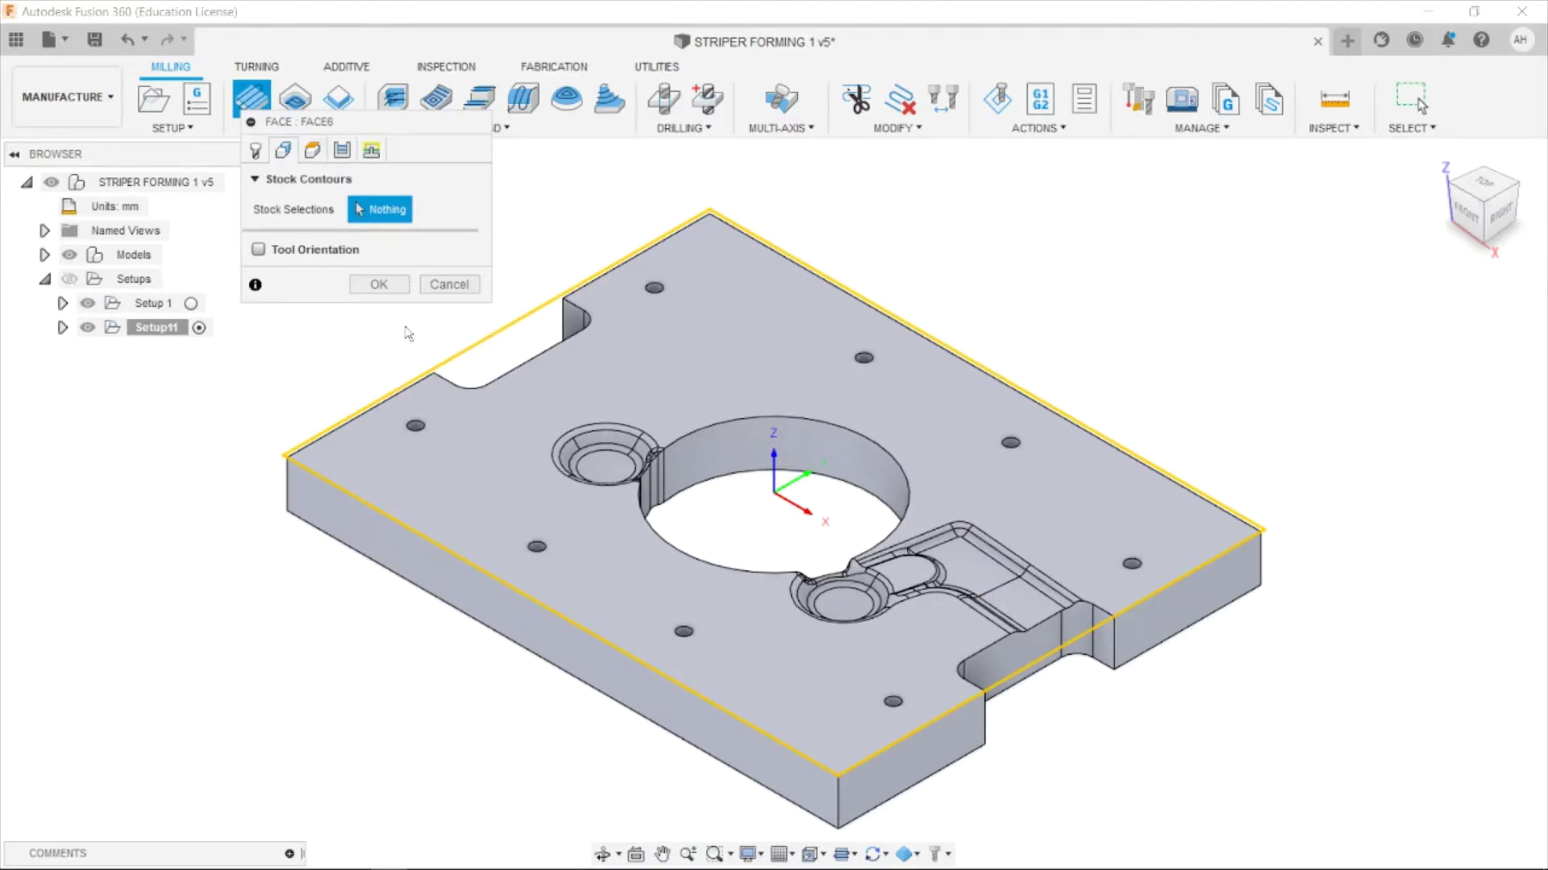
pyautogui.click(312, 150)
pyautogui.click(341, 150)
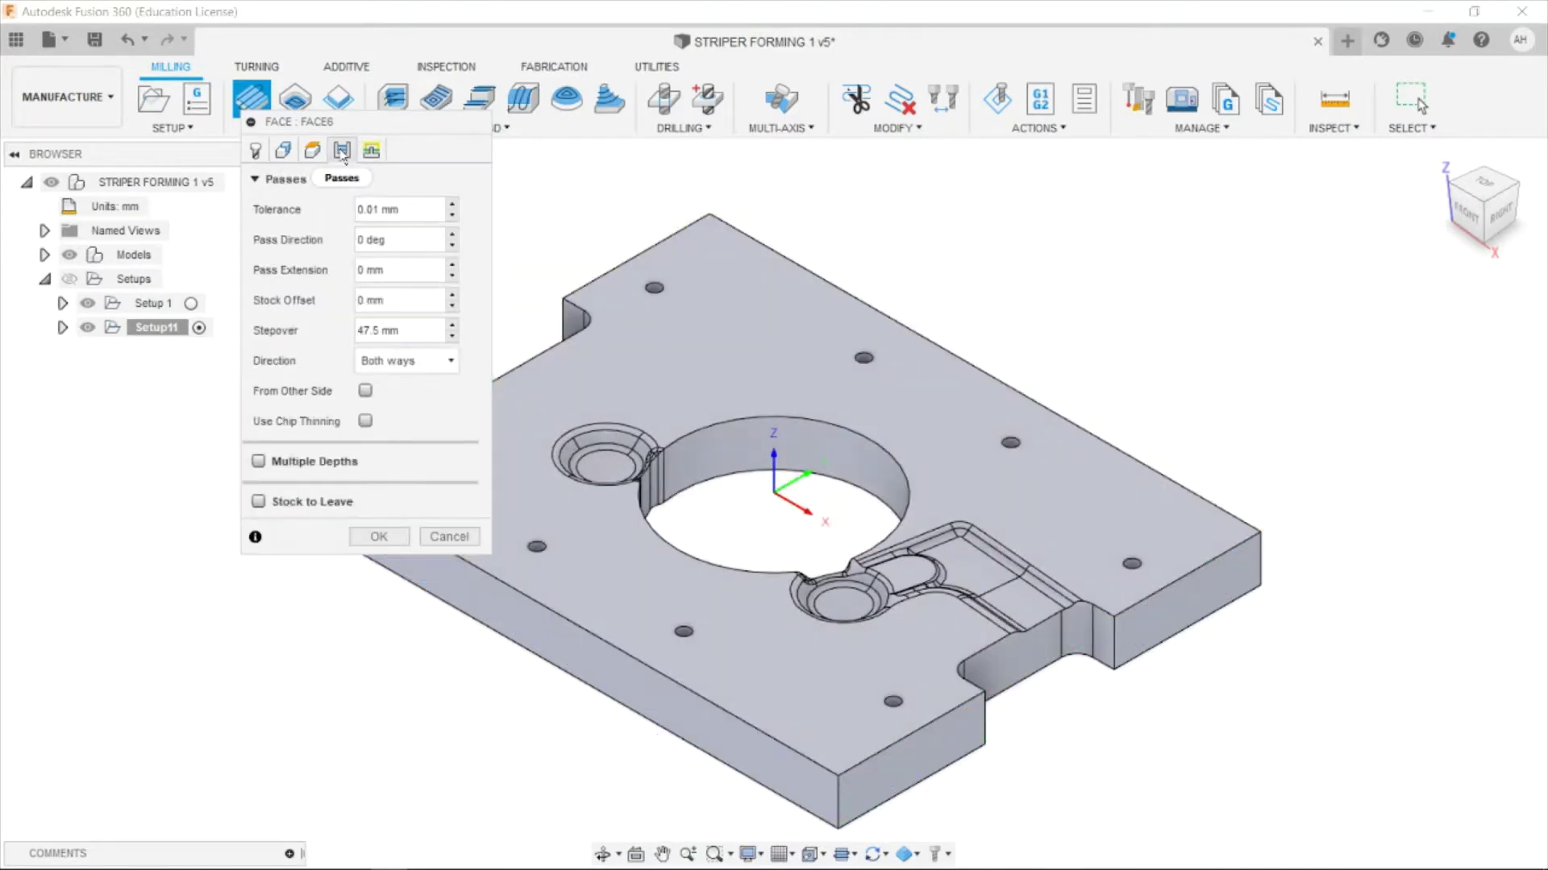
pyautogui.click(452, 337)
pyautogui.doubleClick(370, 299)
pyautogui.click(377, 536)
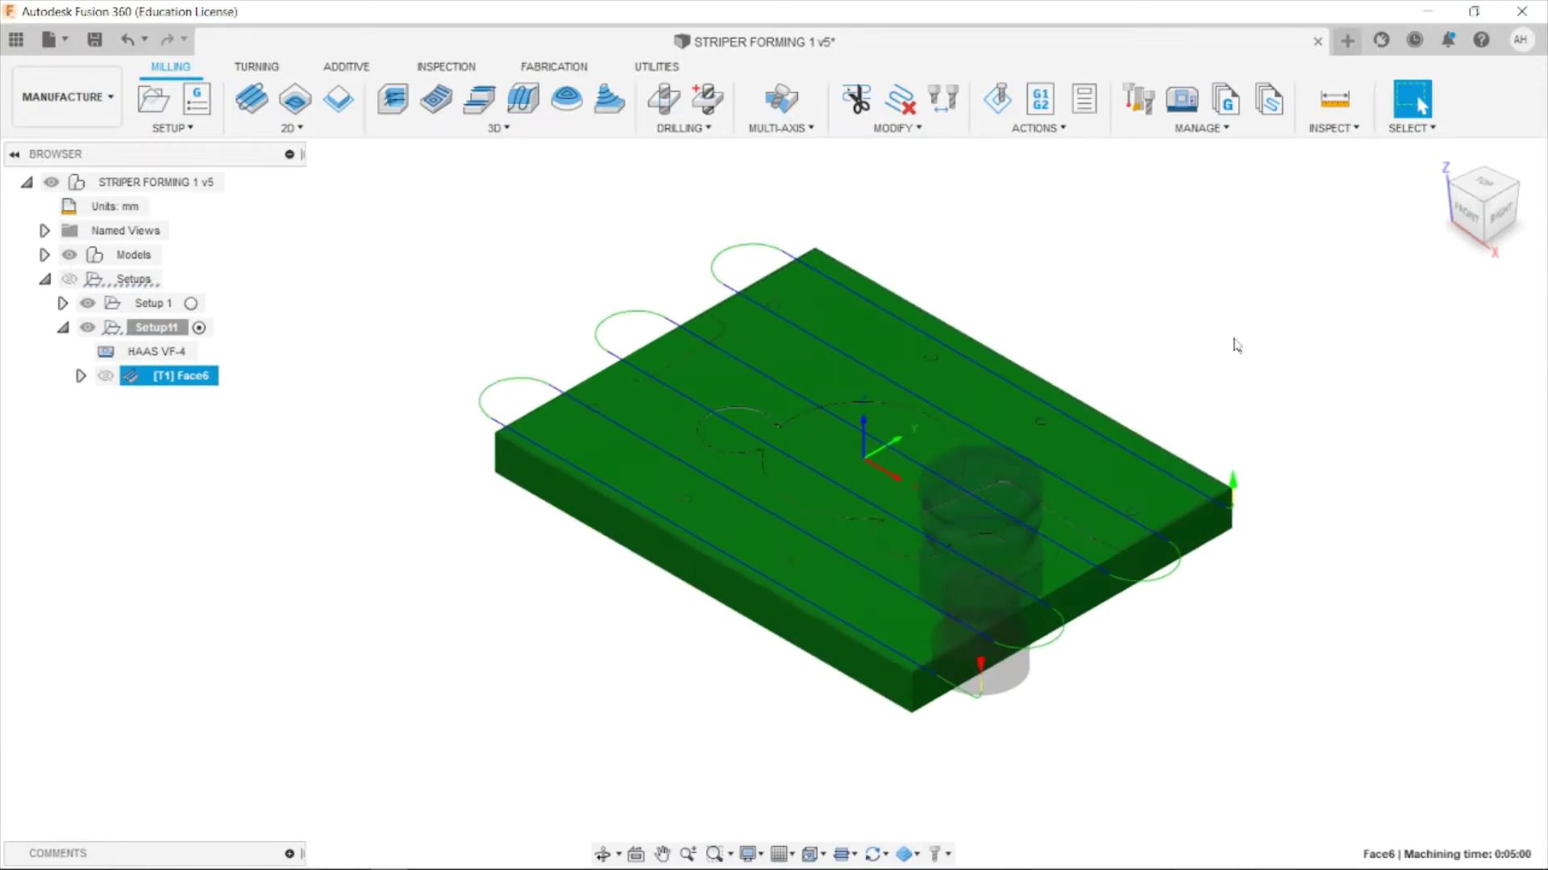
# Simulate the facing toolpath, play it through, and exit the simulation.
pyautogui.click(997, 99)
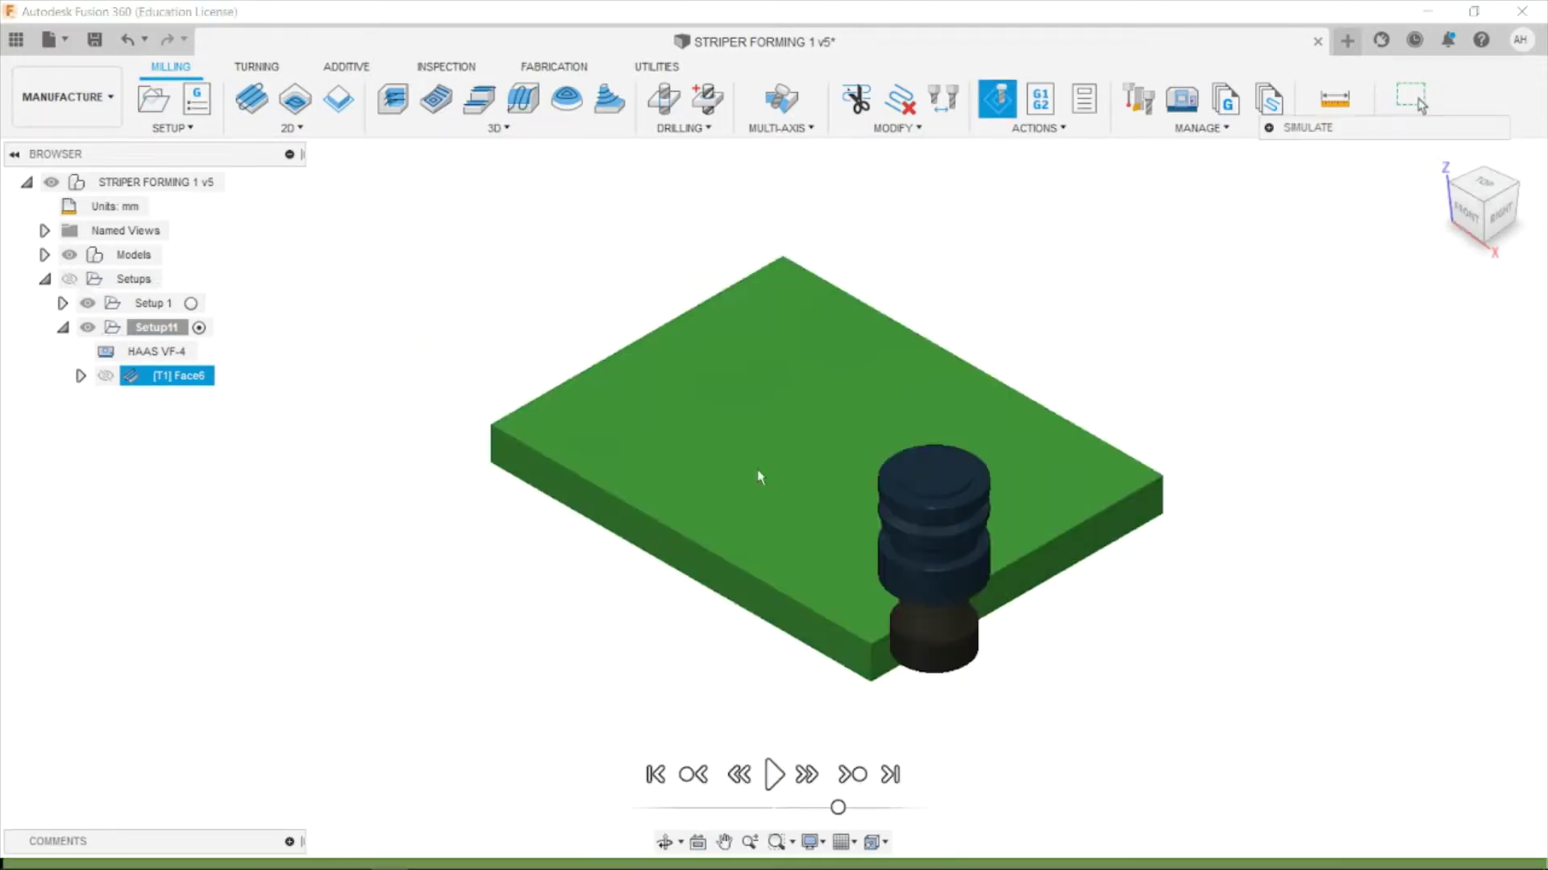
pyautogui.click(773, 774)
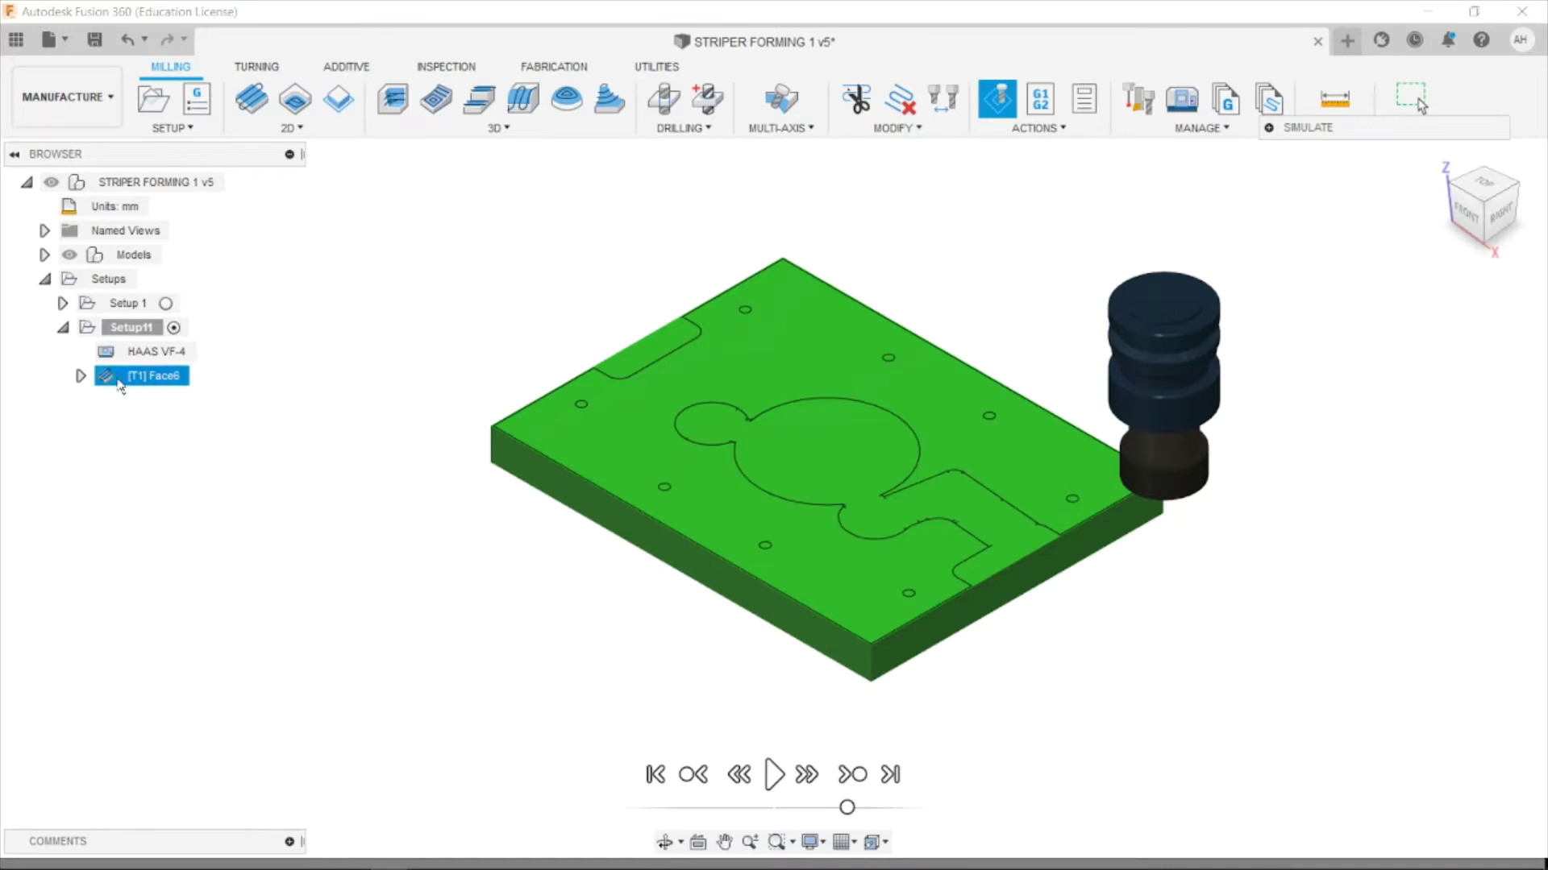
pyautogui.rightClick(361, 472)
pyautogui.click(335, 526)
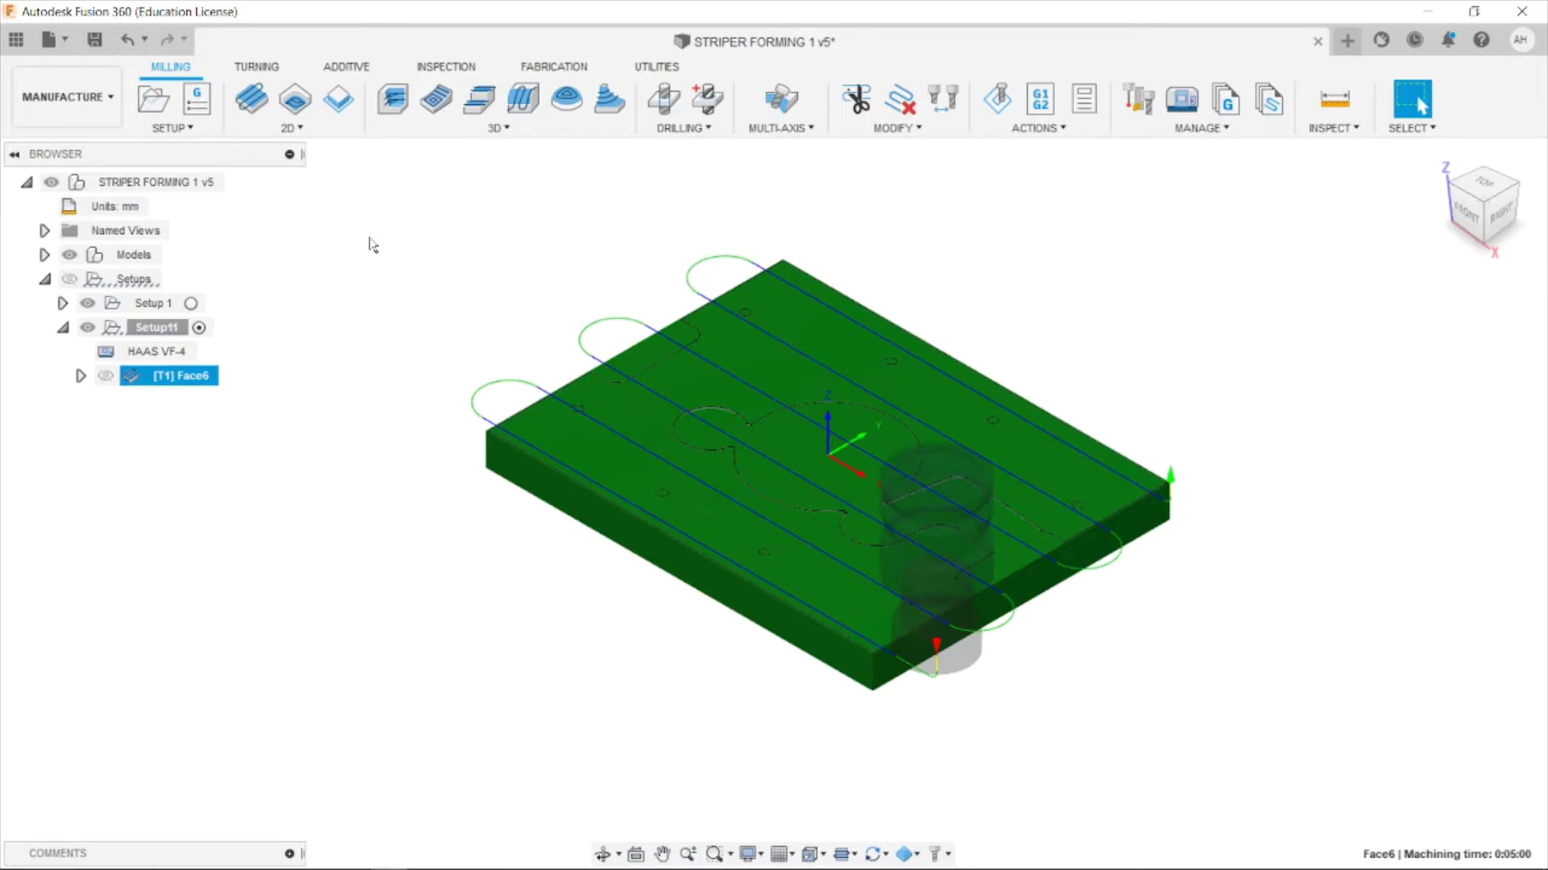
pyautogui.press('Escape')
# Start a 2D Contour operation using the 16 mm flat end mill from the Tutorial - Metric library.
pyautogui.click(290, 127)
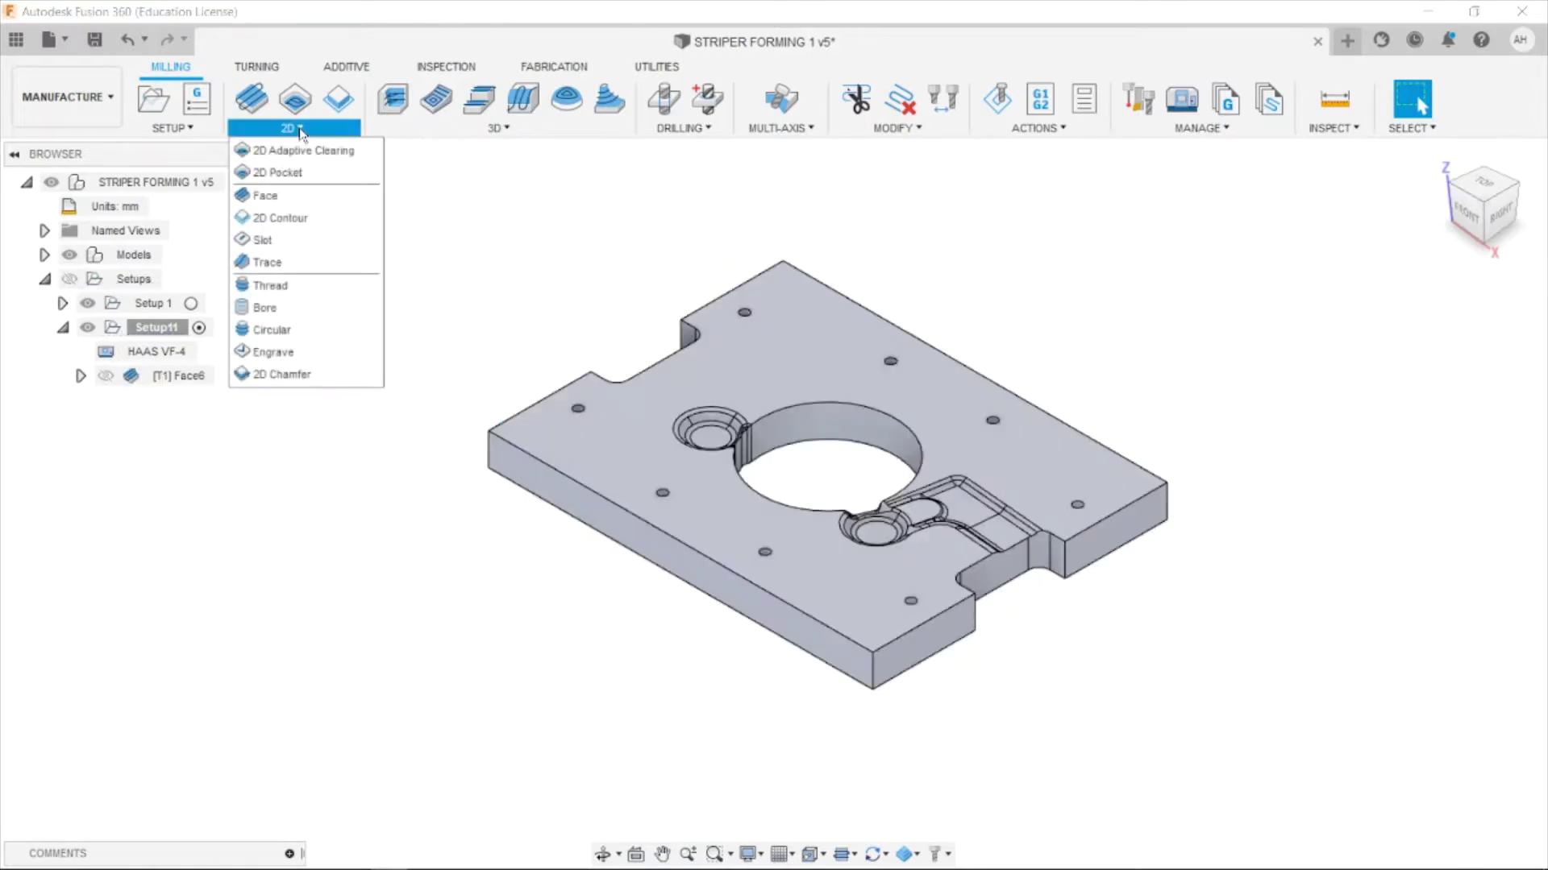
pyautogui.click(280, 217)
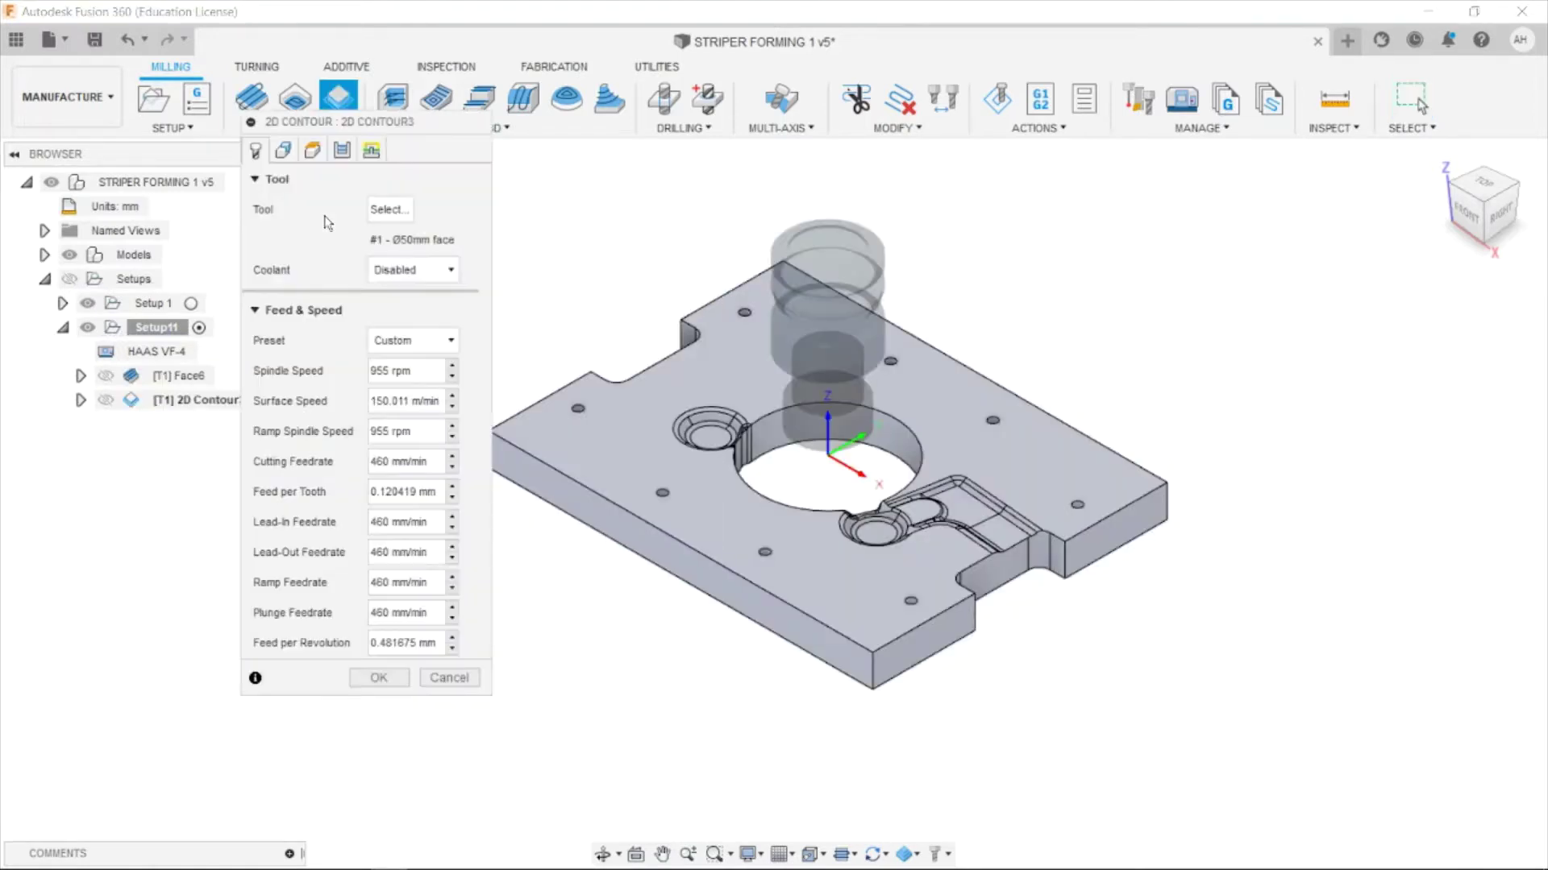
pyautogui.click(412, 228)
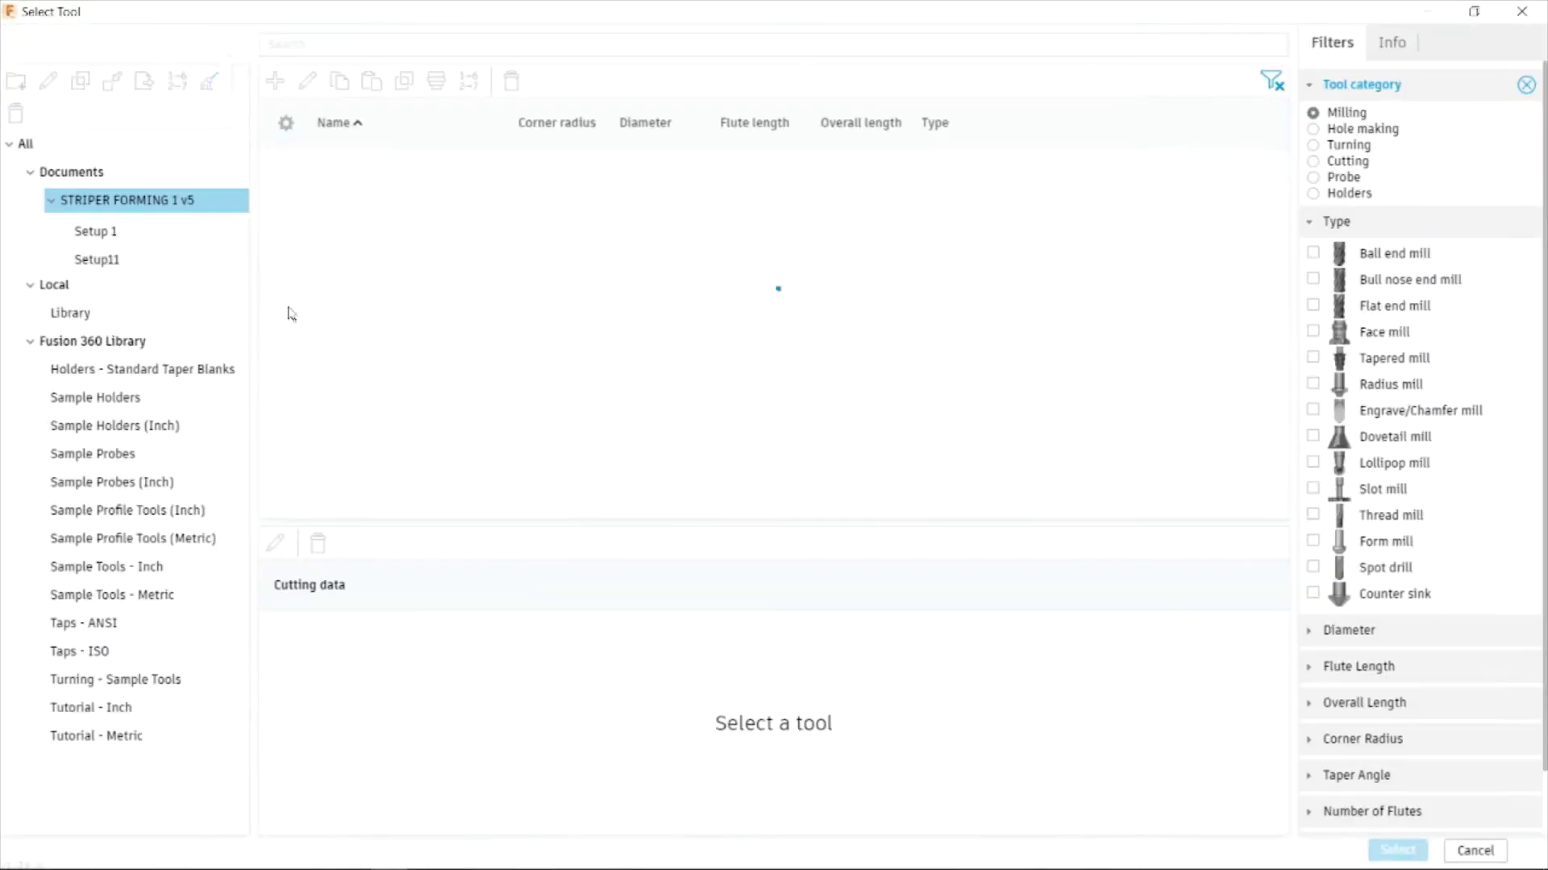
pyautogui.click(128, 736)
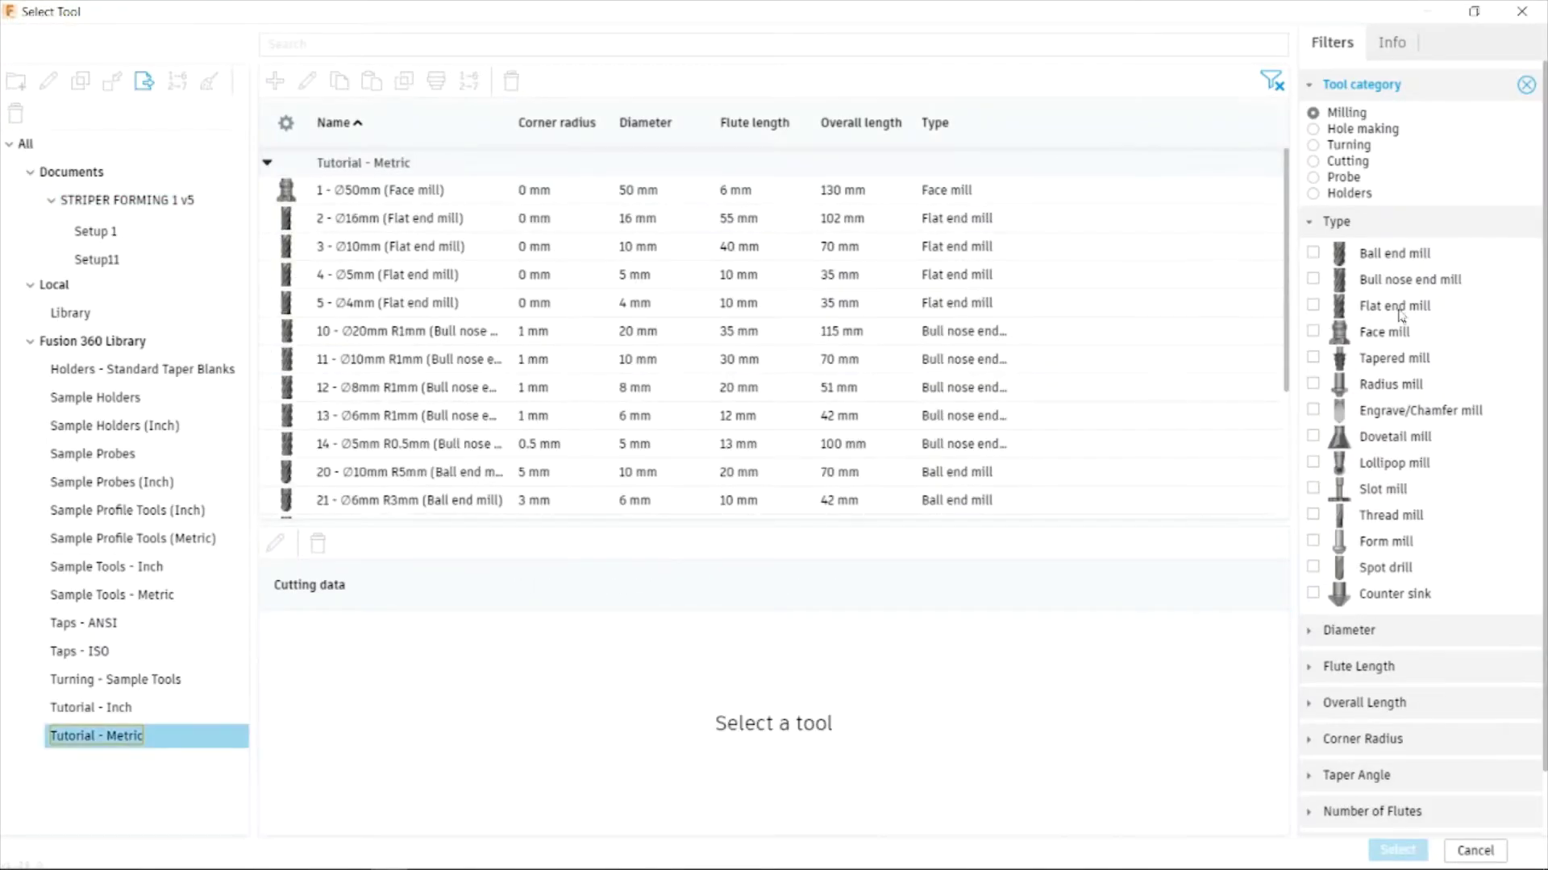
pyautogui.click(1313, 306)
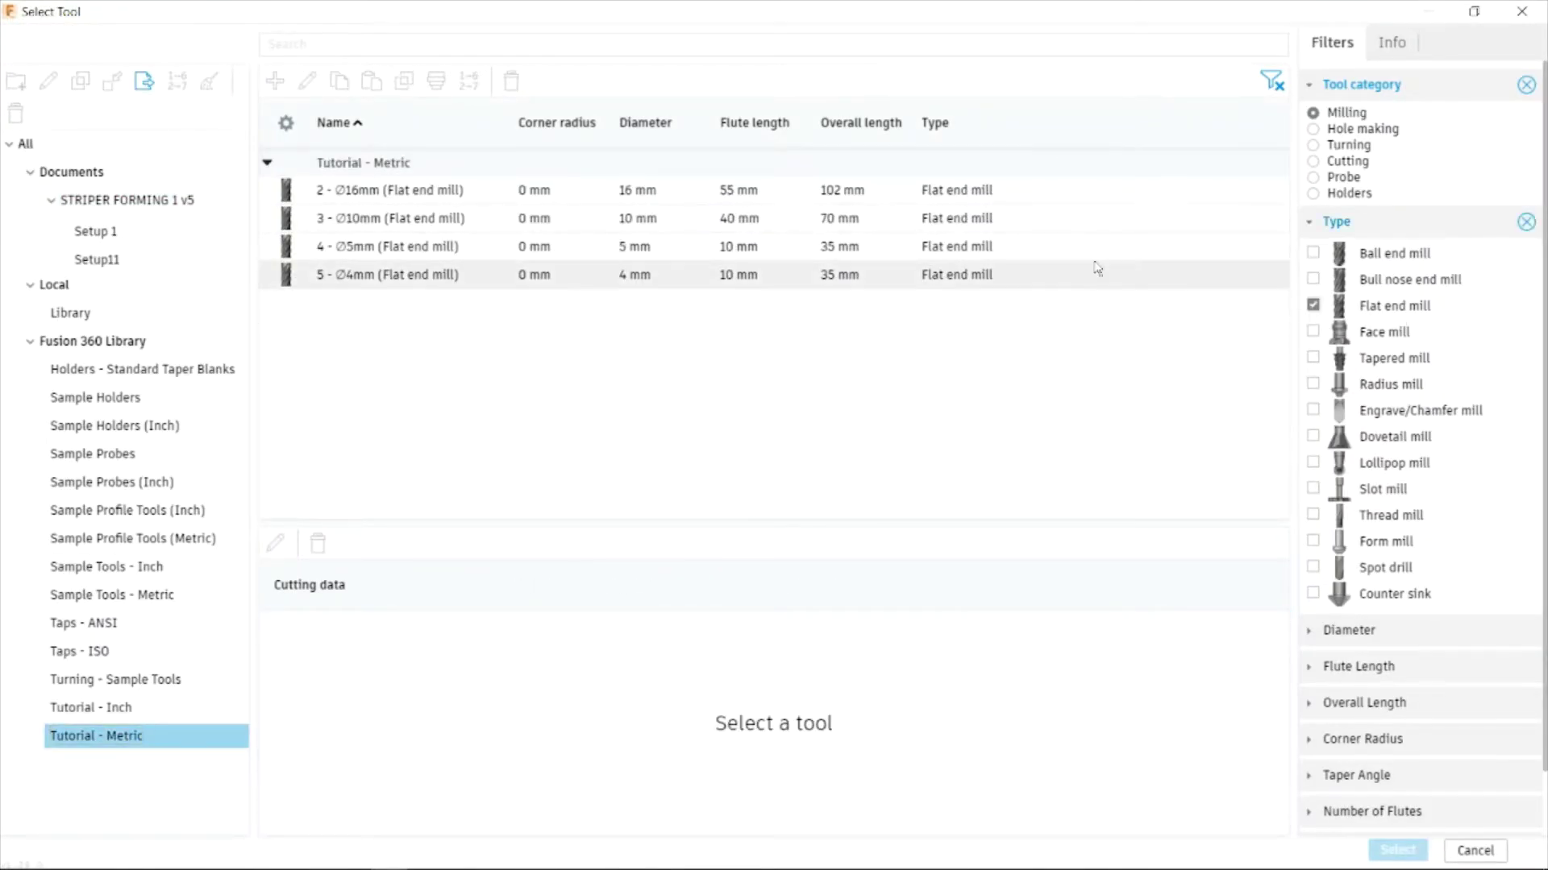
pyautogui.click(449, 192)
pyautogui.click(1395, 849)
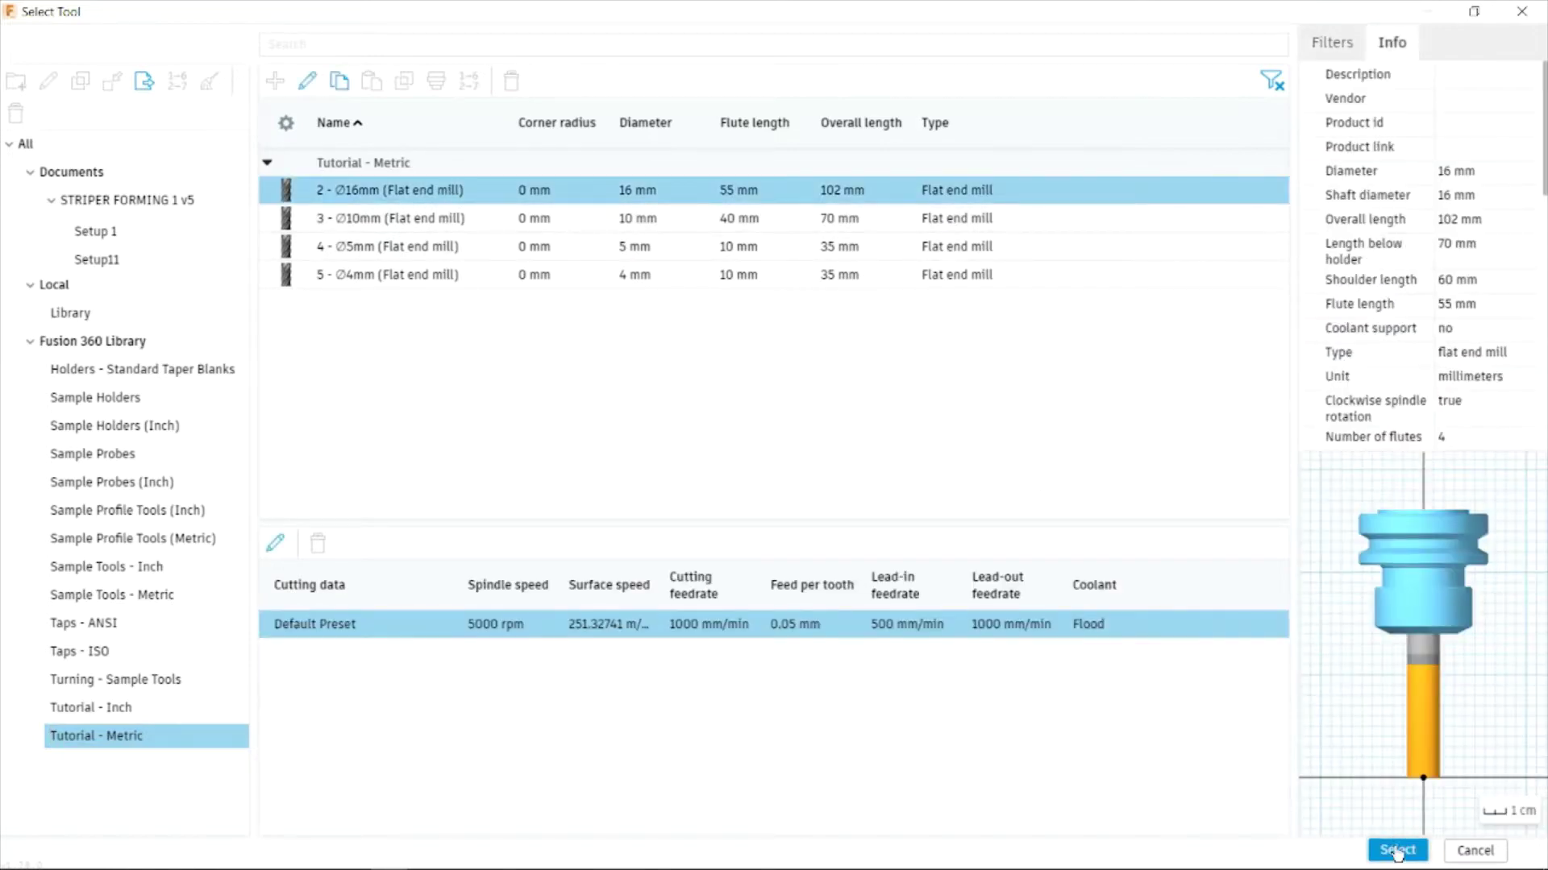
# Select the plate's lower outer edge loop as the contour and enable stock contours.
pyautogui.click(285, 150)
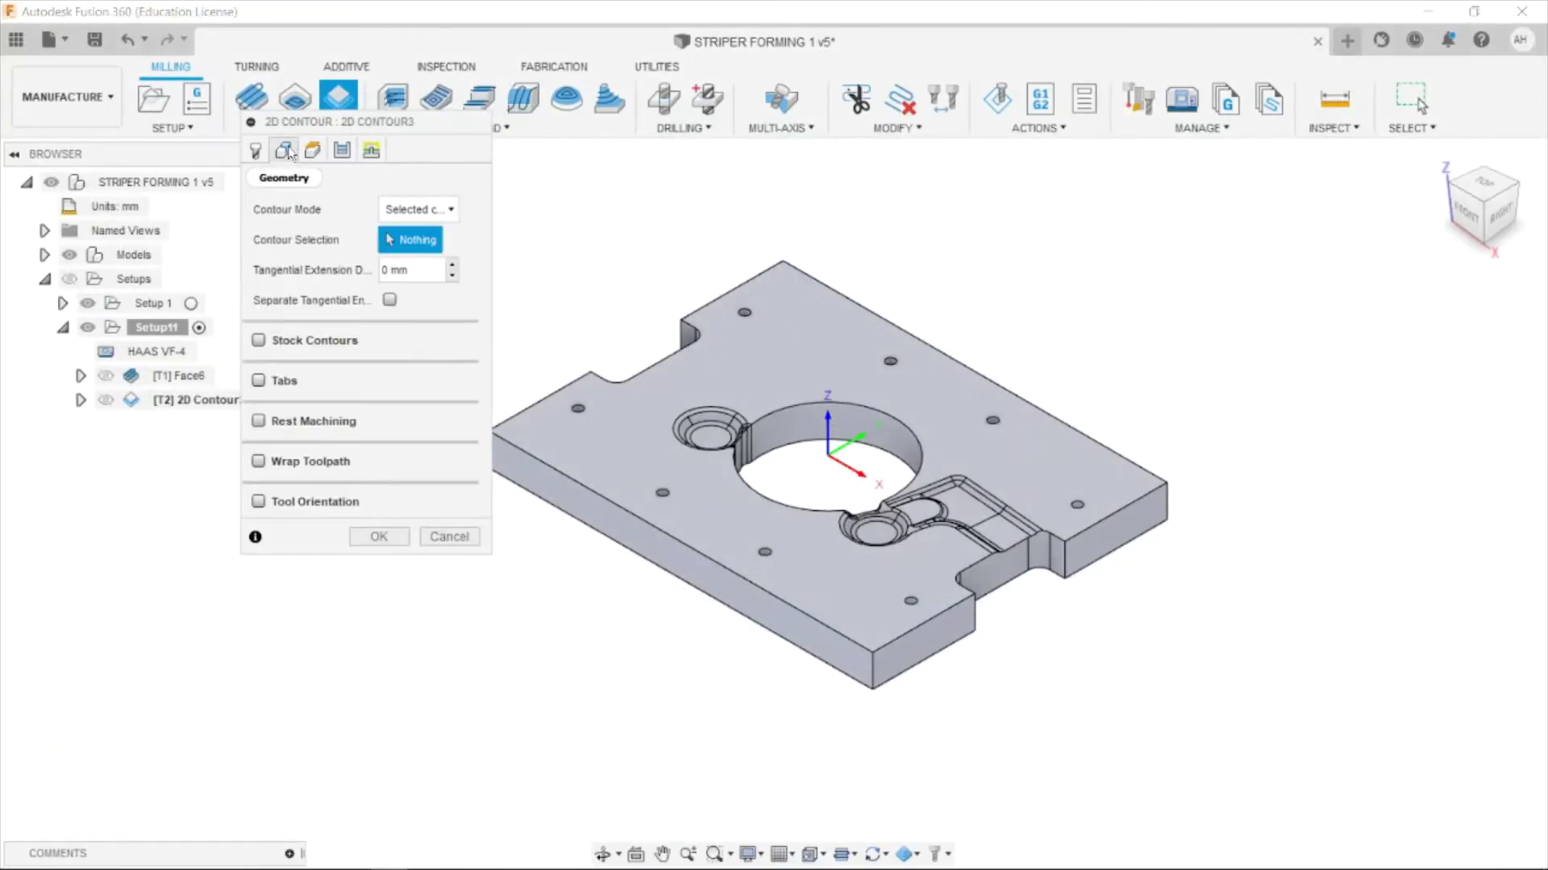
pyautogui.click(952, 652)
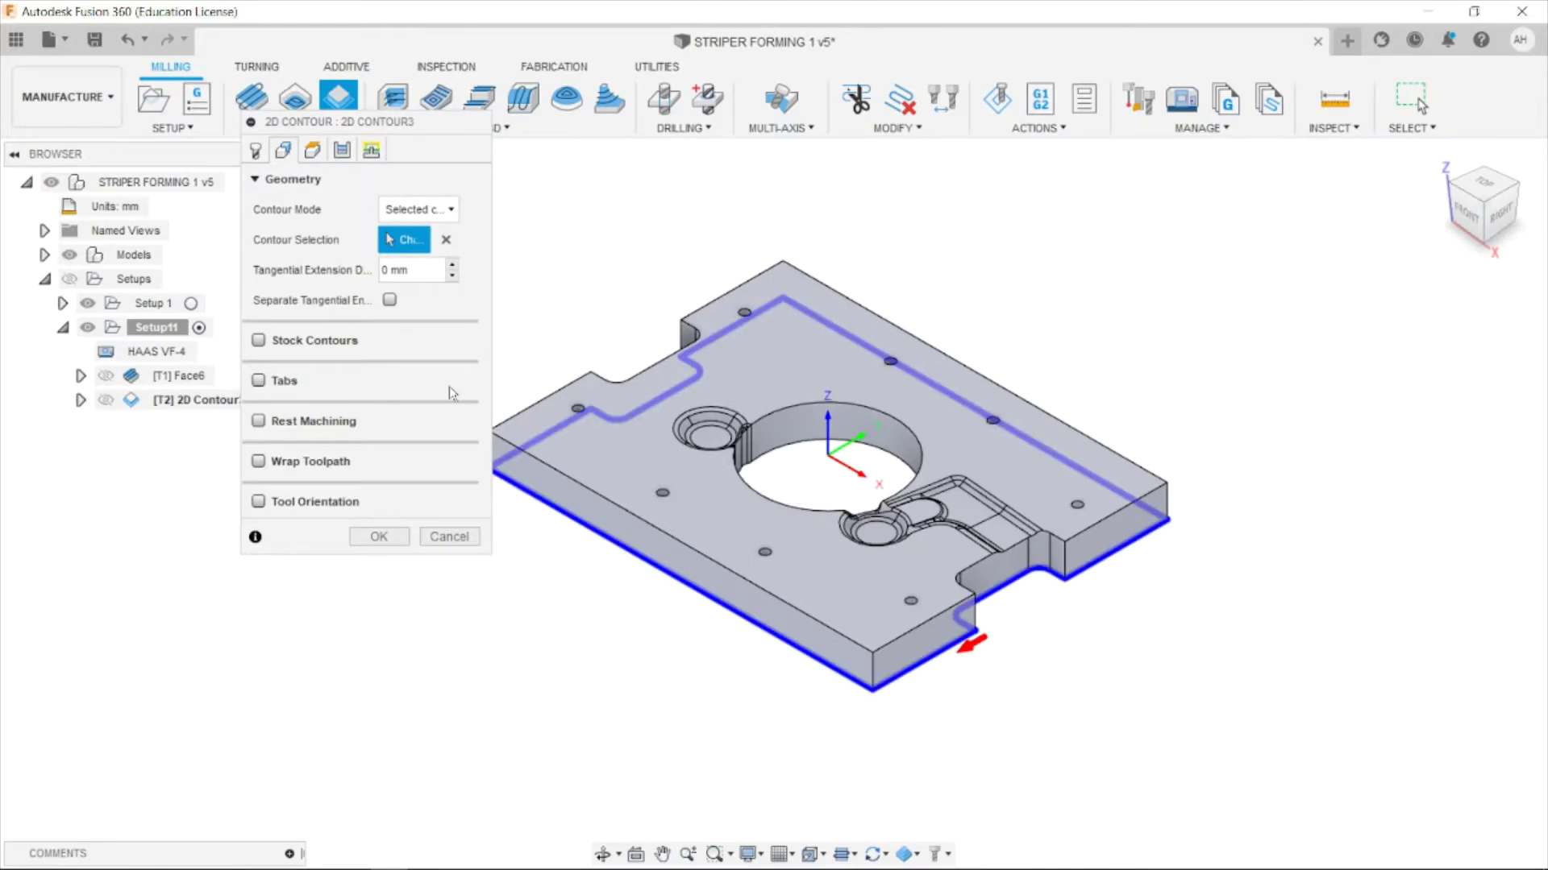
pyautogui.click(258, 341)
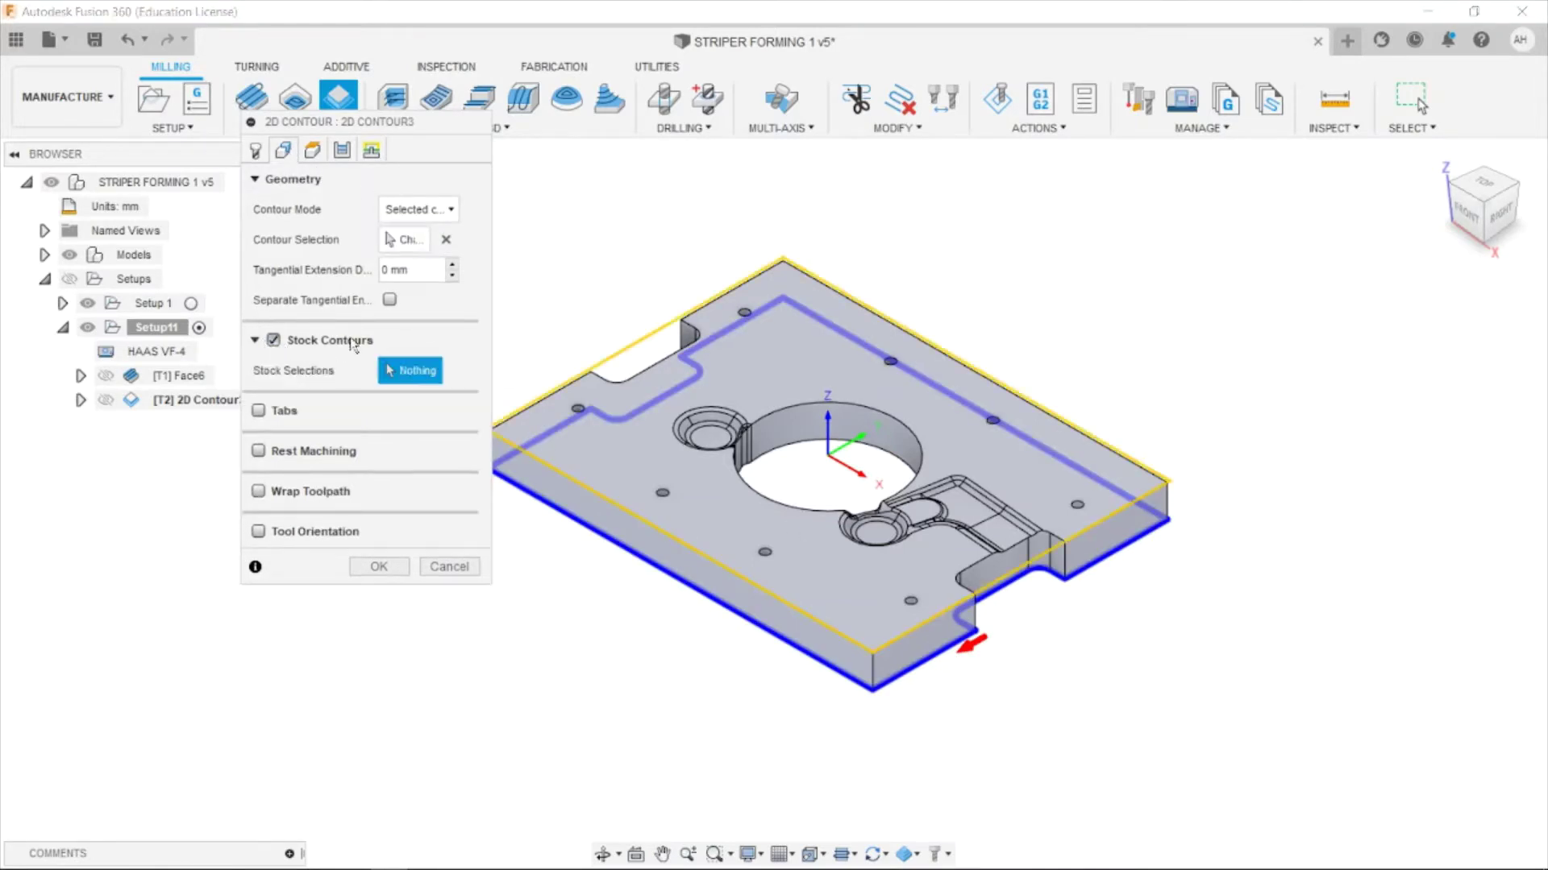
pyautogui.click(314, 153)
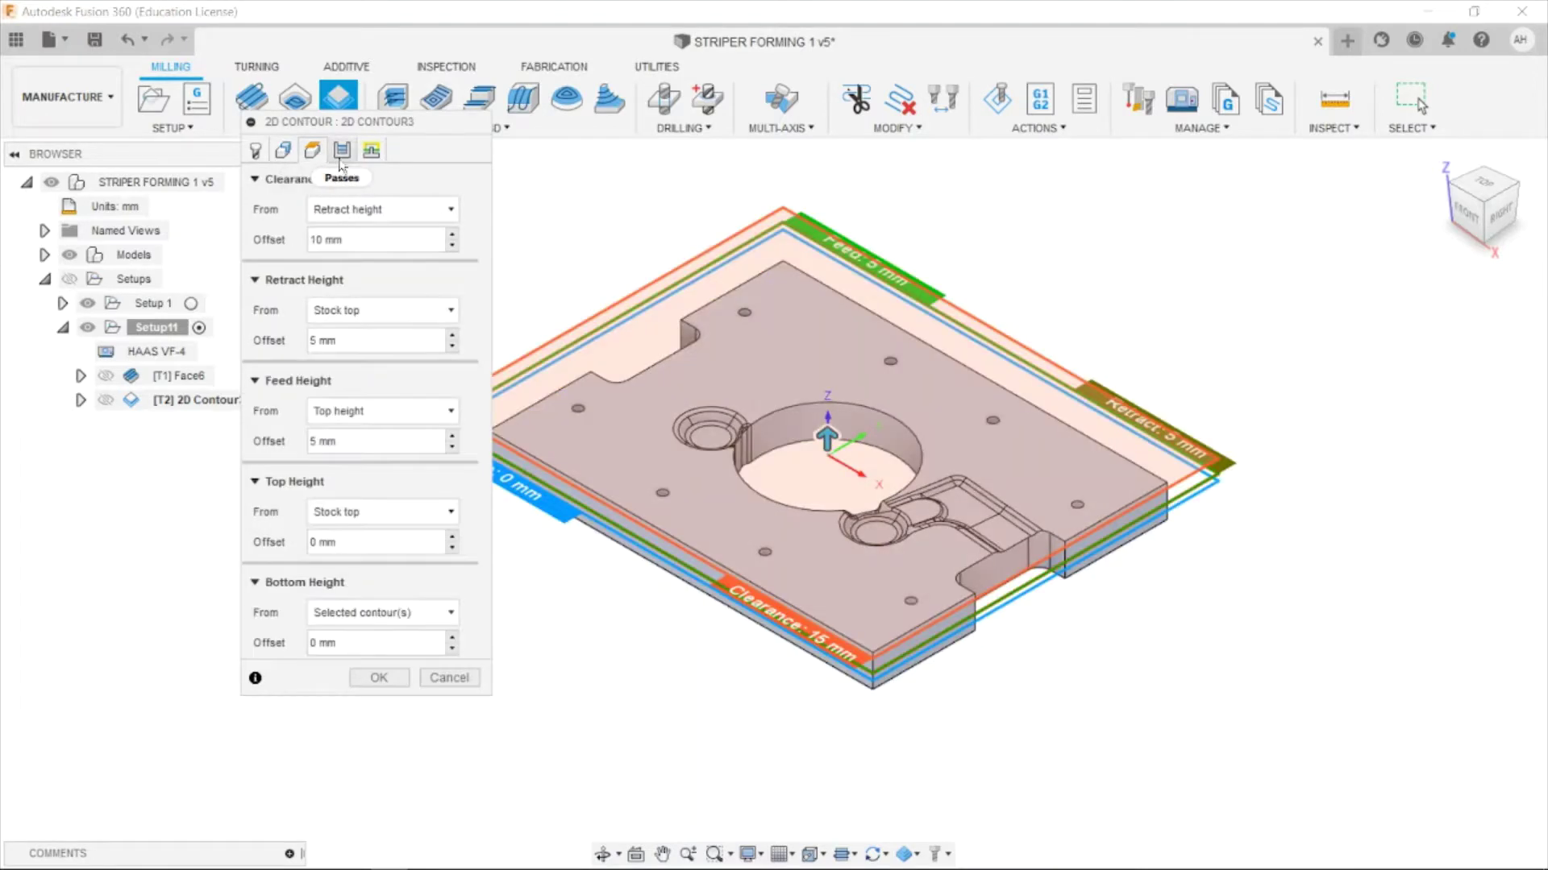
# Enable multiple finishing passes for the contour, with 3 passes and a 7 mm stepover.
pyautogui.click(341, 155)
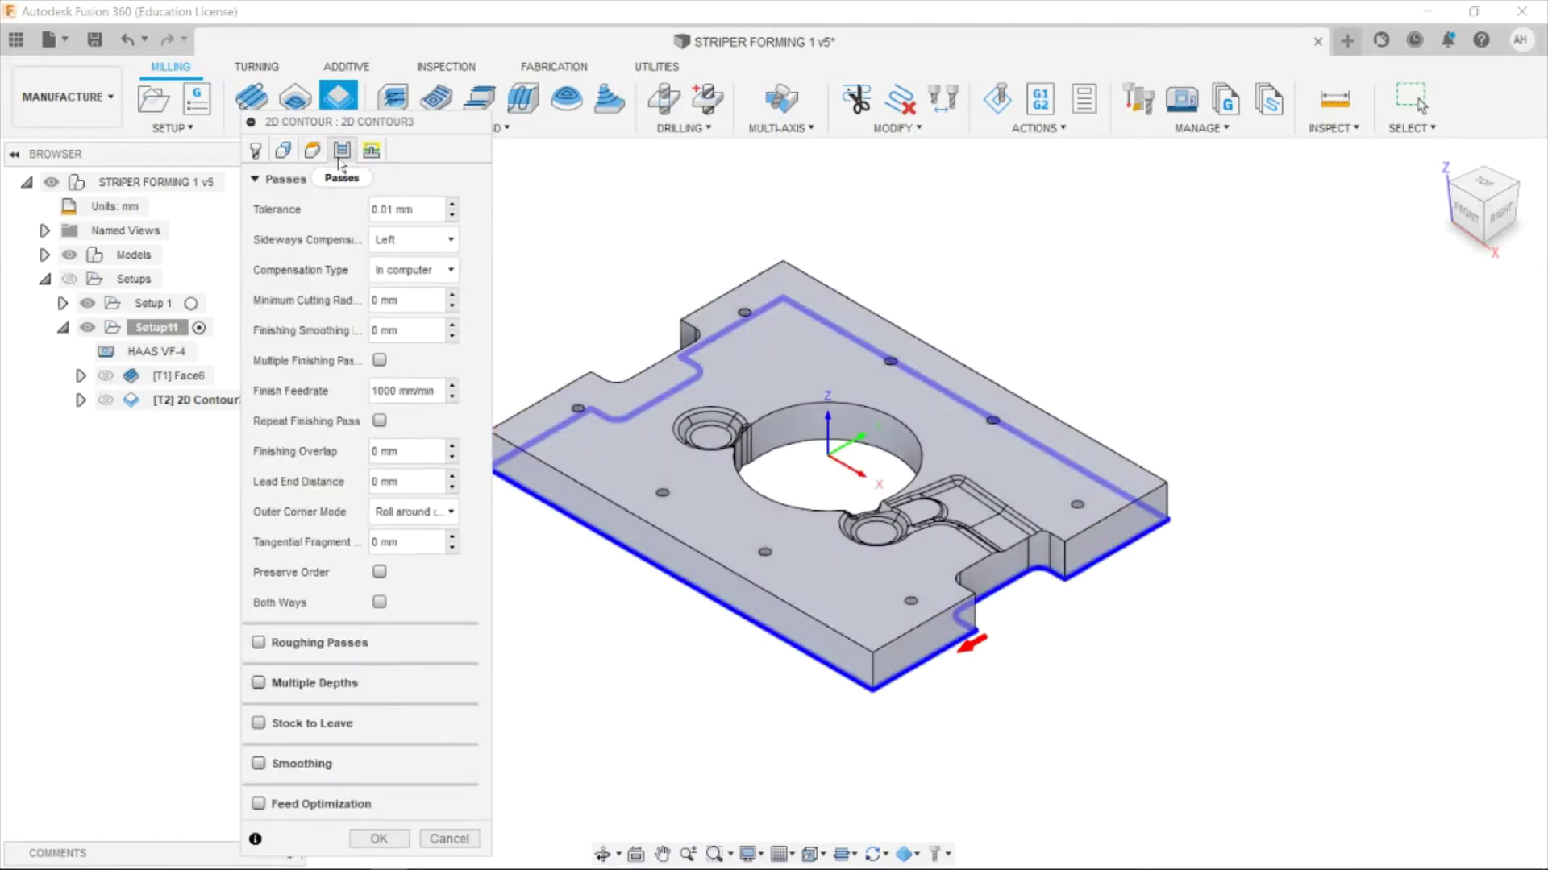
pyautogui.click(379, 360)
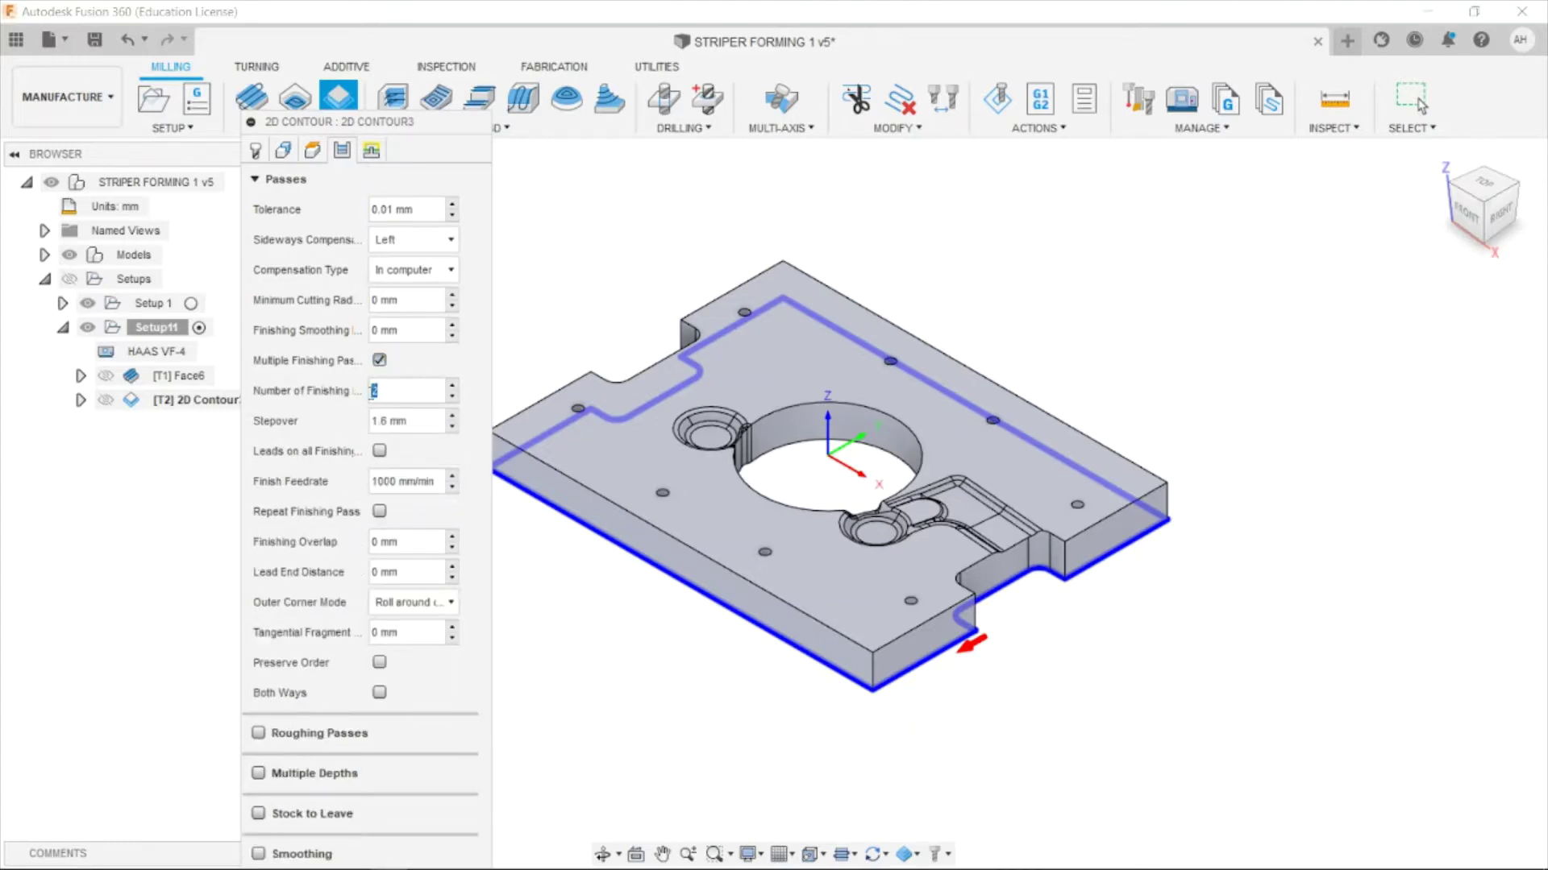
pyautogui.write('3')
pyautogui.doubleClick(388, 421)
pyautogui.write('7')
# Enable stock to leave with 0 mm radial and 0 mm axial allowance, and generate the 2D Contour toolpath.
pyautogui.click(304, 811)
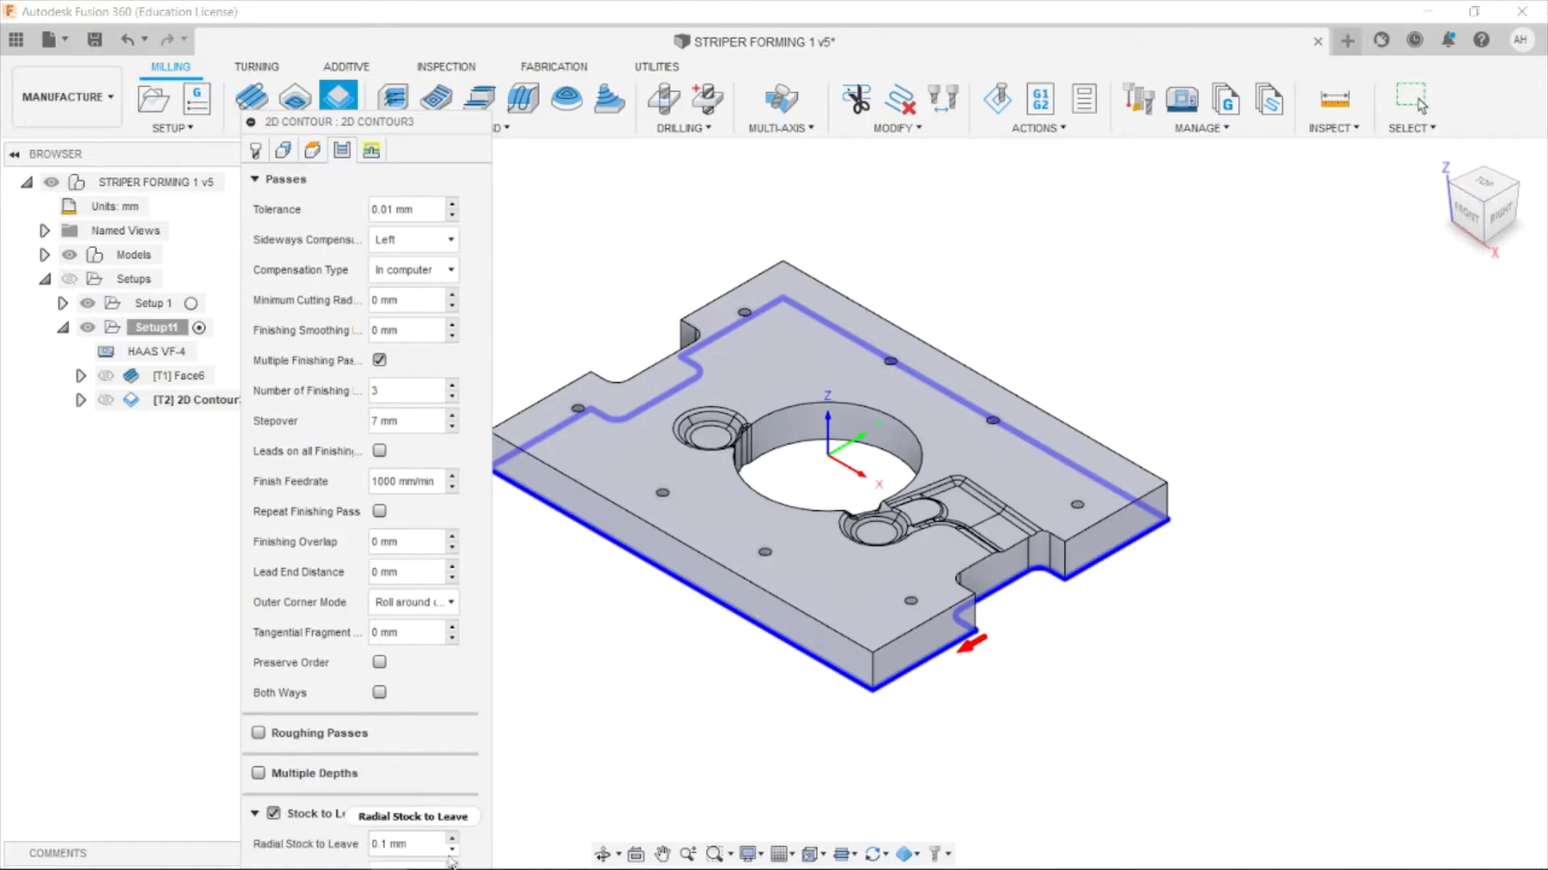
pyautogui.click(274, 179)
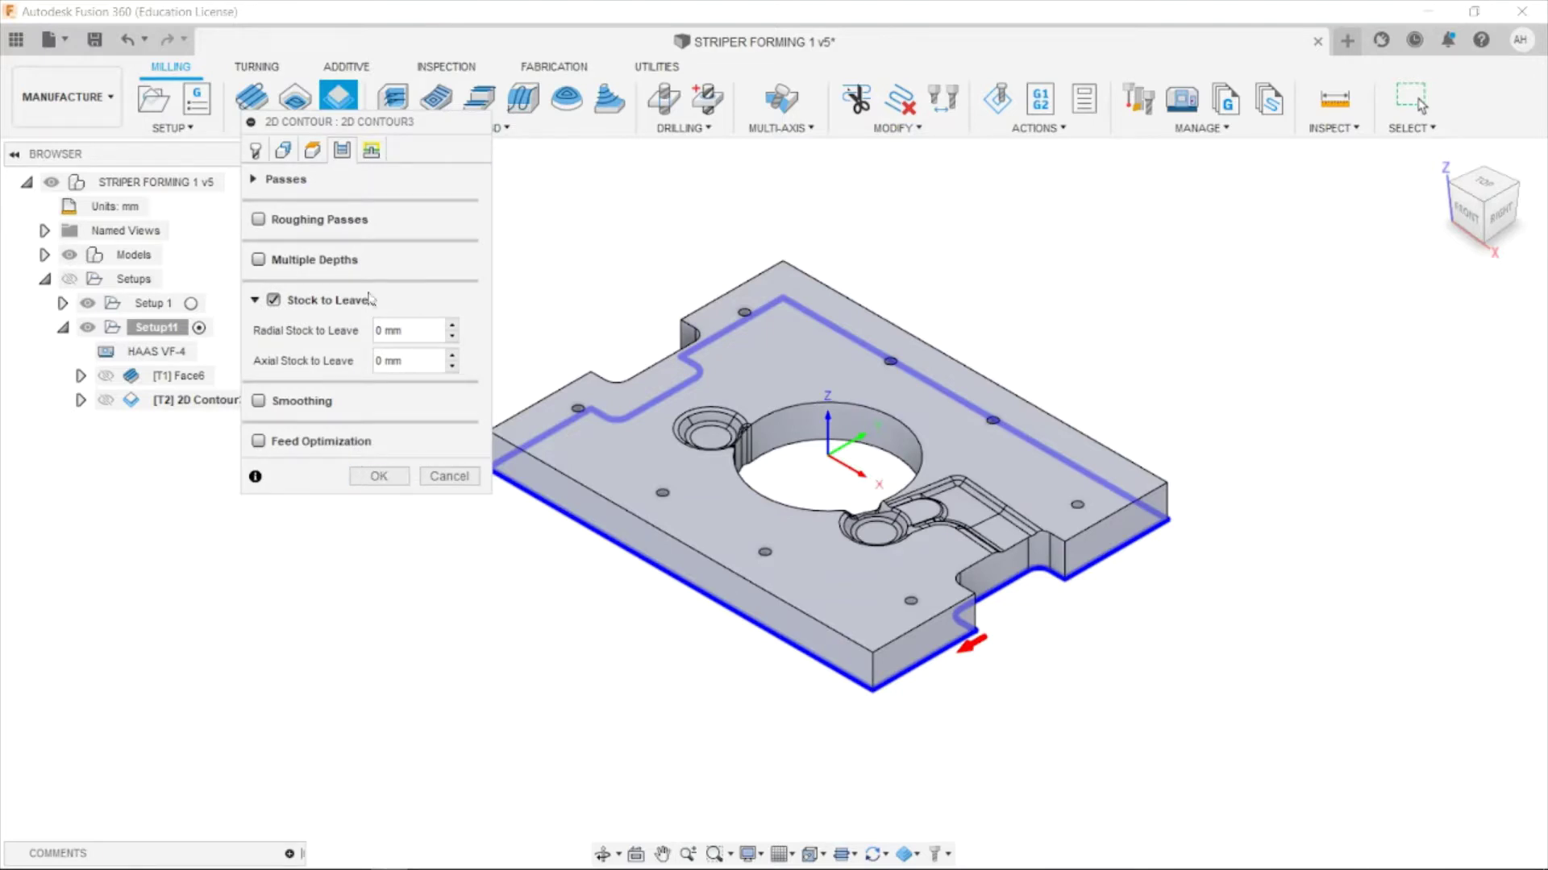
pyautogui.click(371, 153)
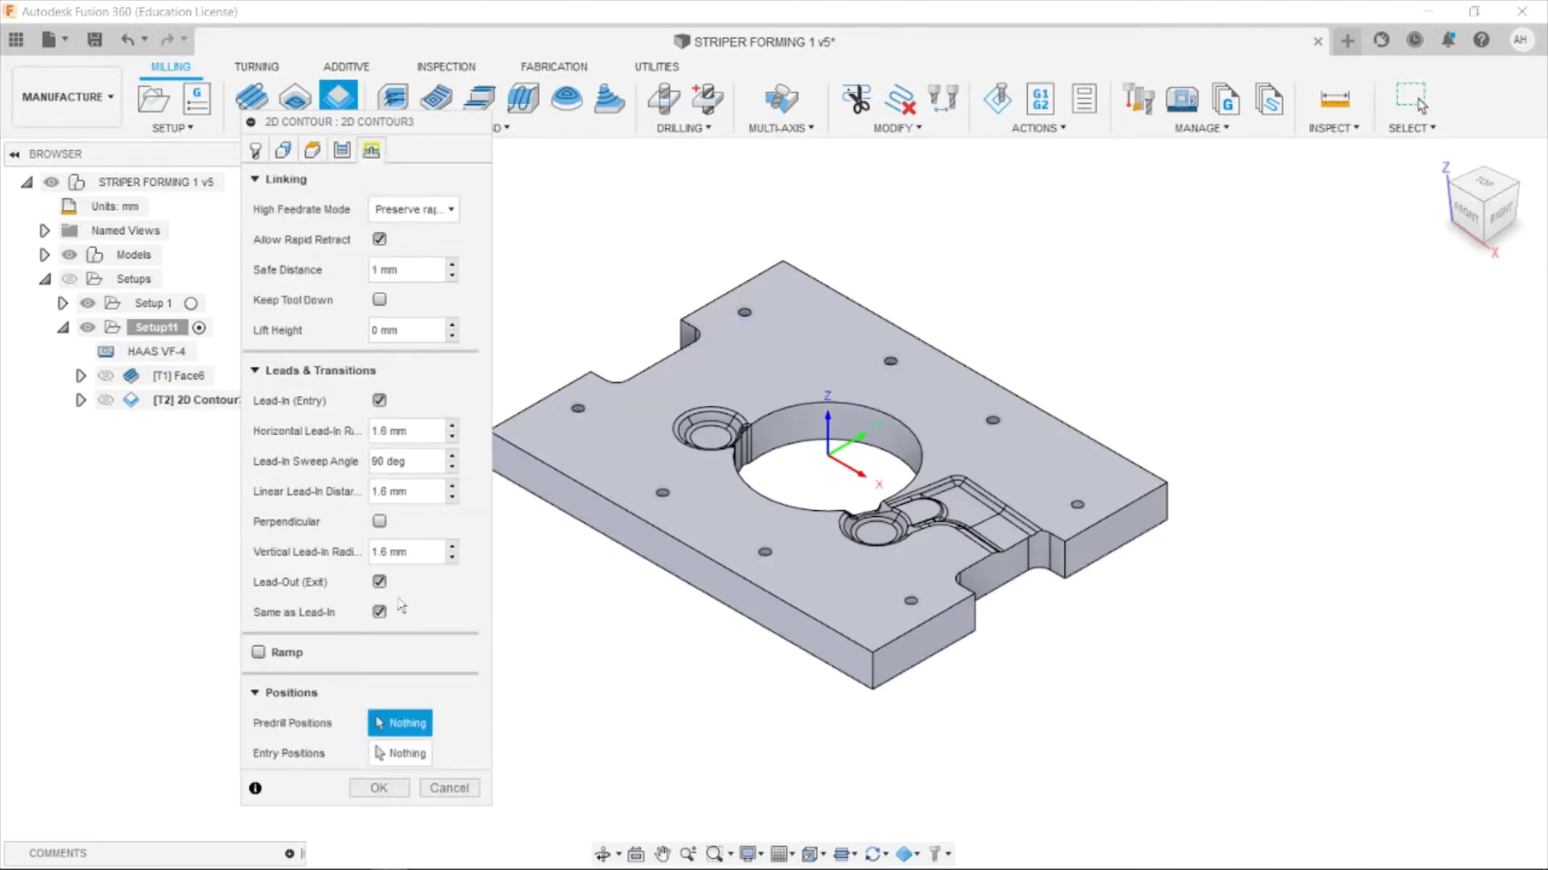
pyautogui.click(376, 787)
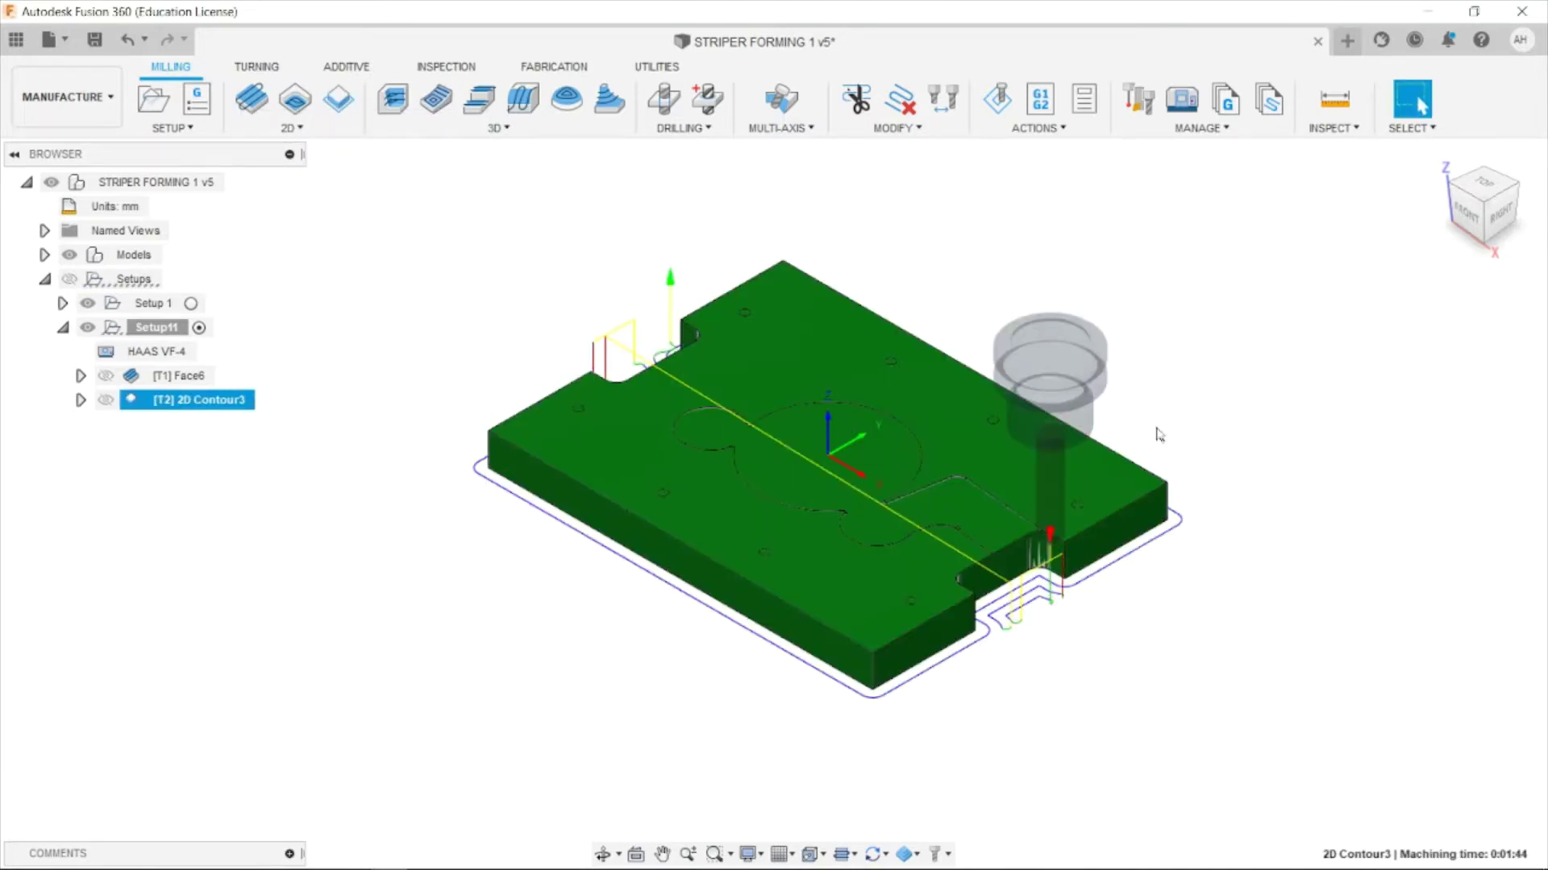
# Simulate the 2D Contour toolpath and play the cut around the plate's outer profile.
pyautogui.click(993, 100)
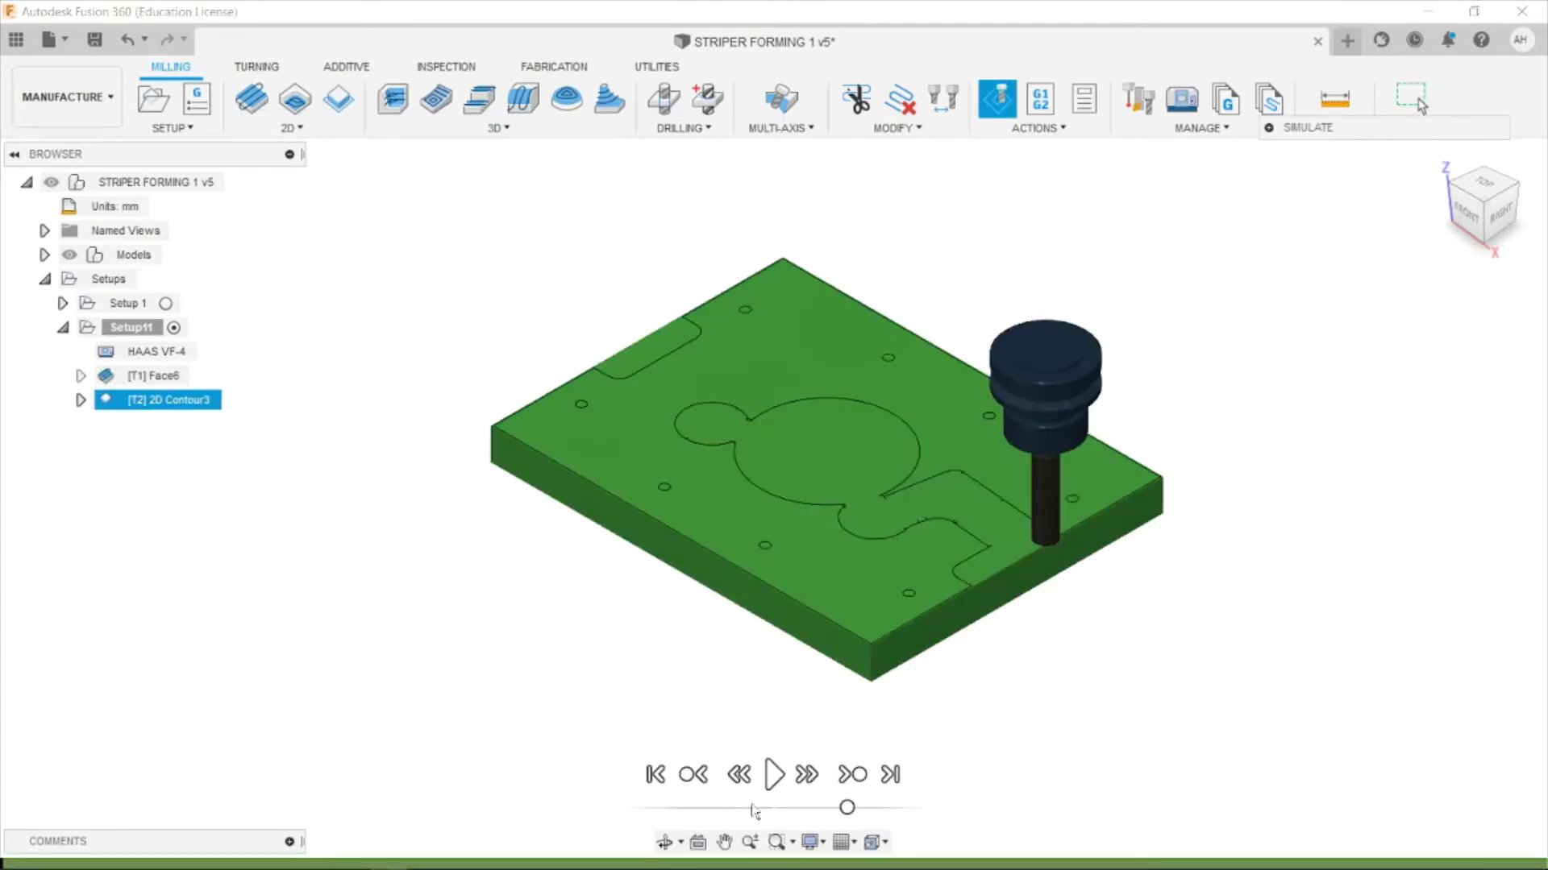
pyautogui.click(774, 775)
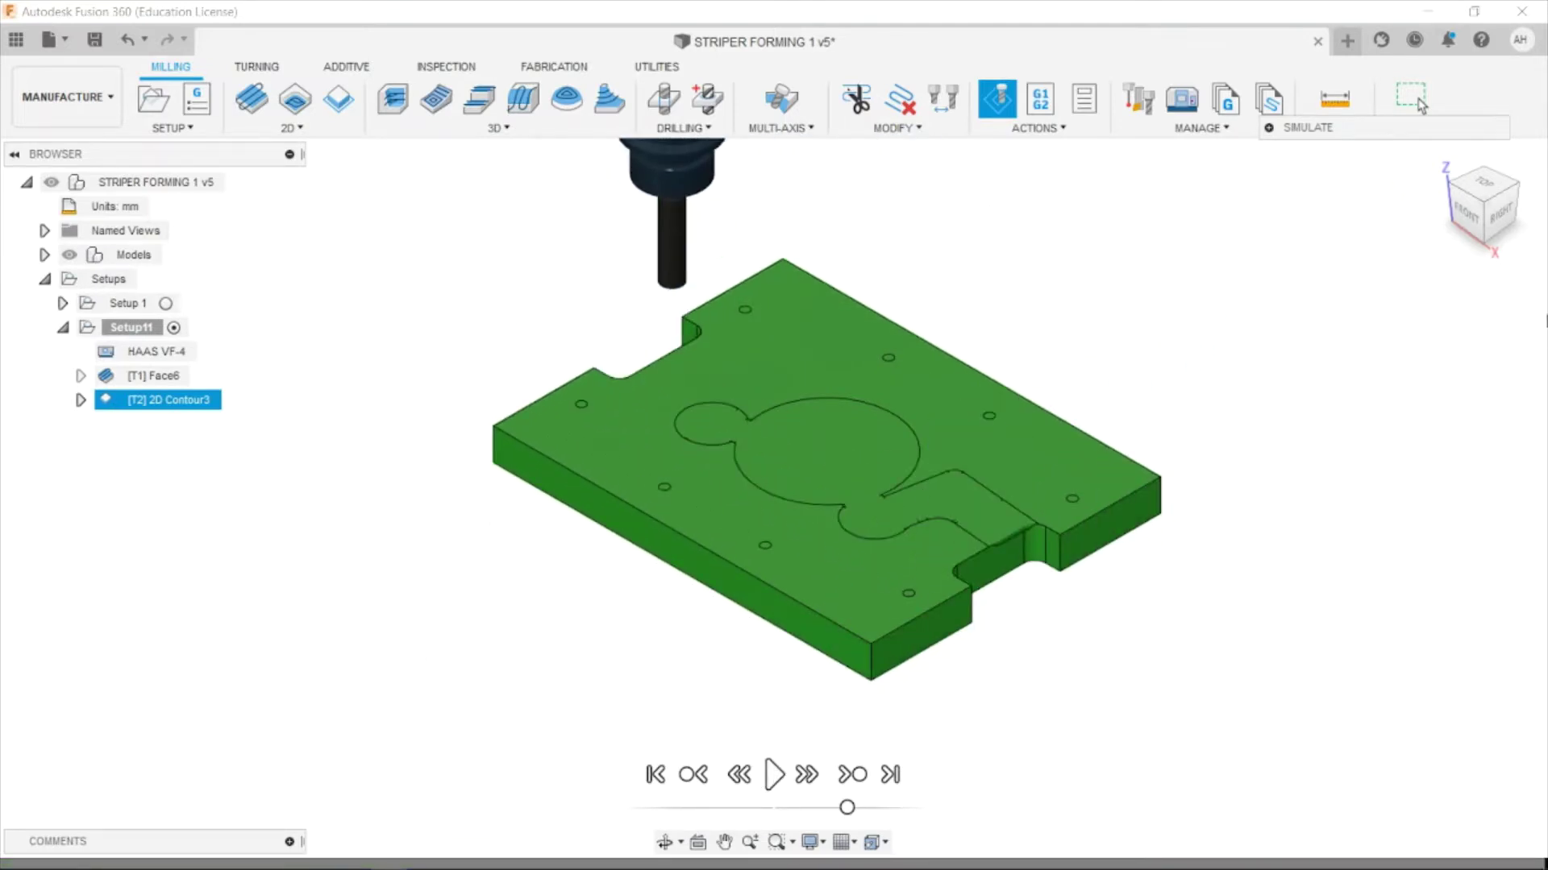
# Exit the toolpath simulation and deselect the 2D Contour operation.
pyautogui.rightClick(1084, 263)
pyautogui.click(1153, 213)
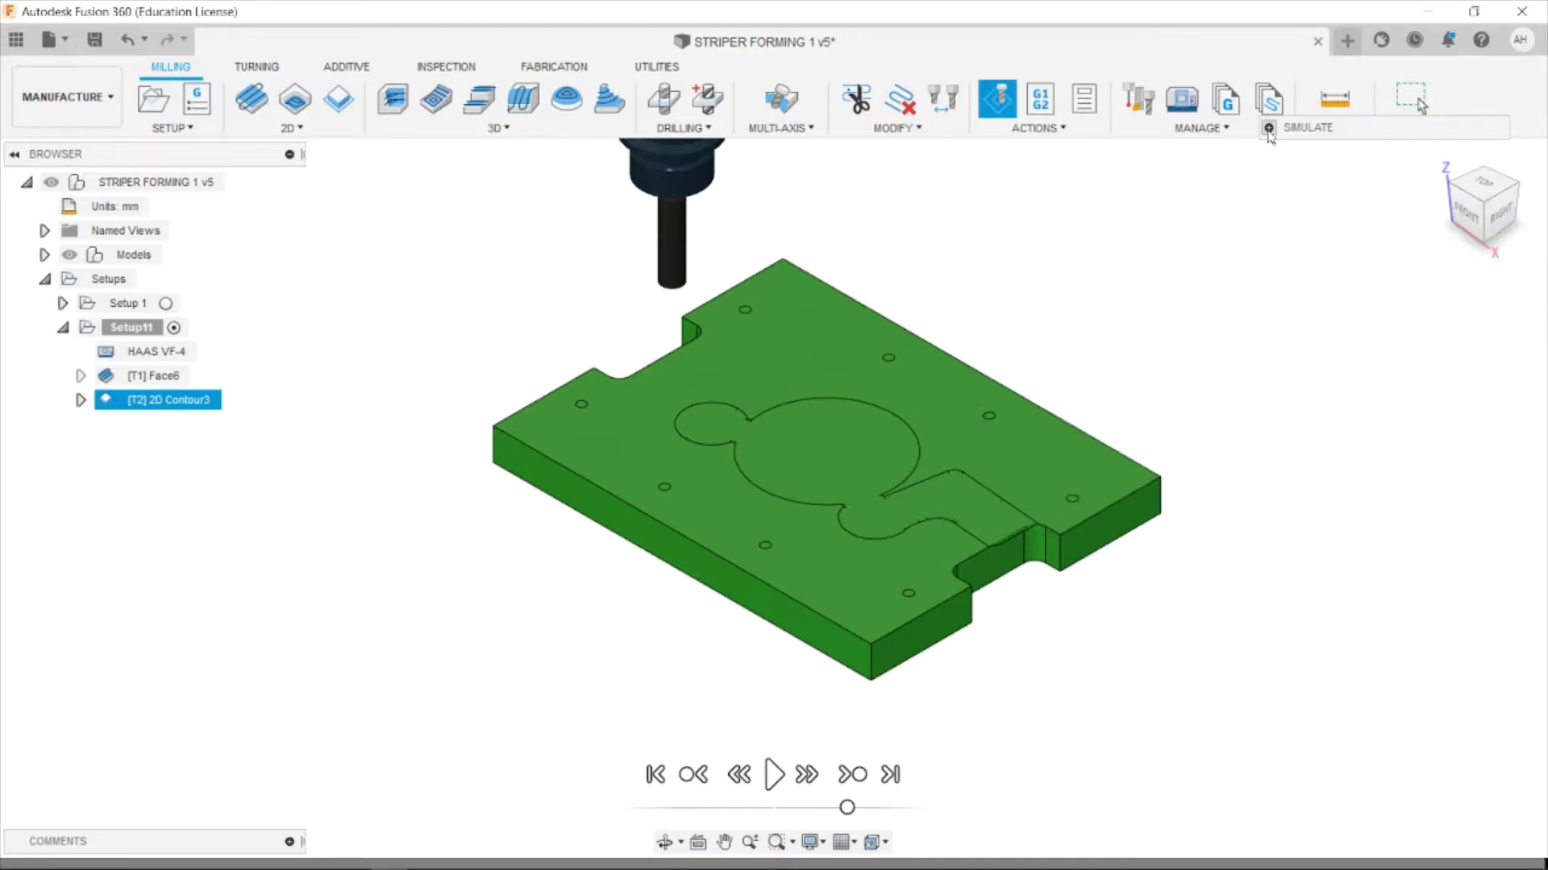
pyautogui.click(1267, 128)
pyautogui.press('Escape')
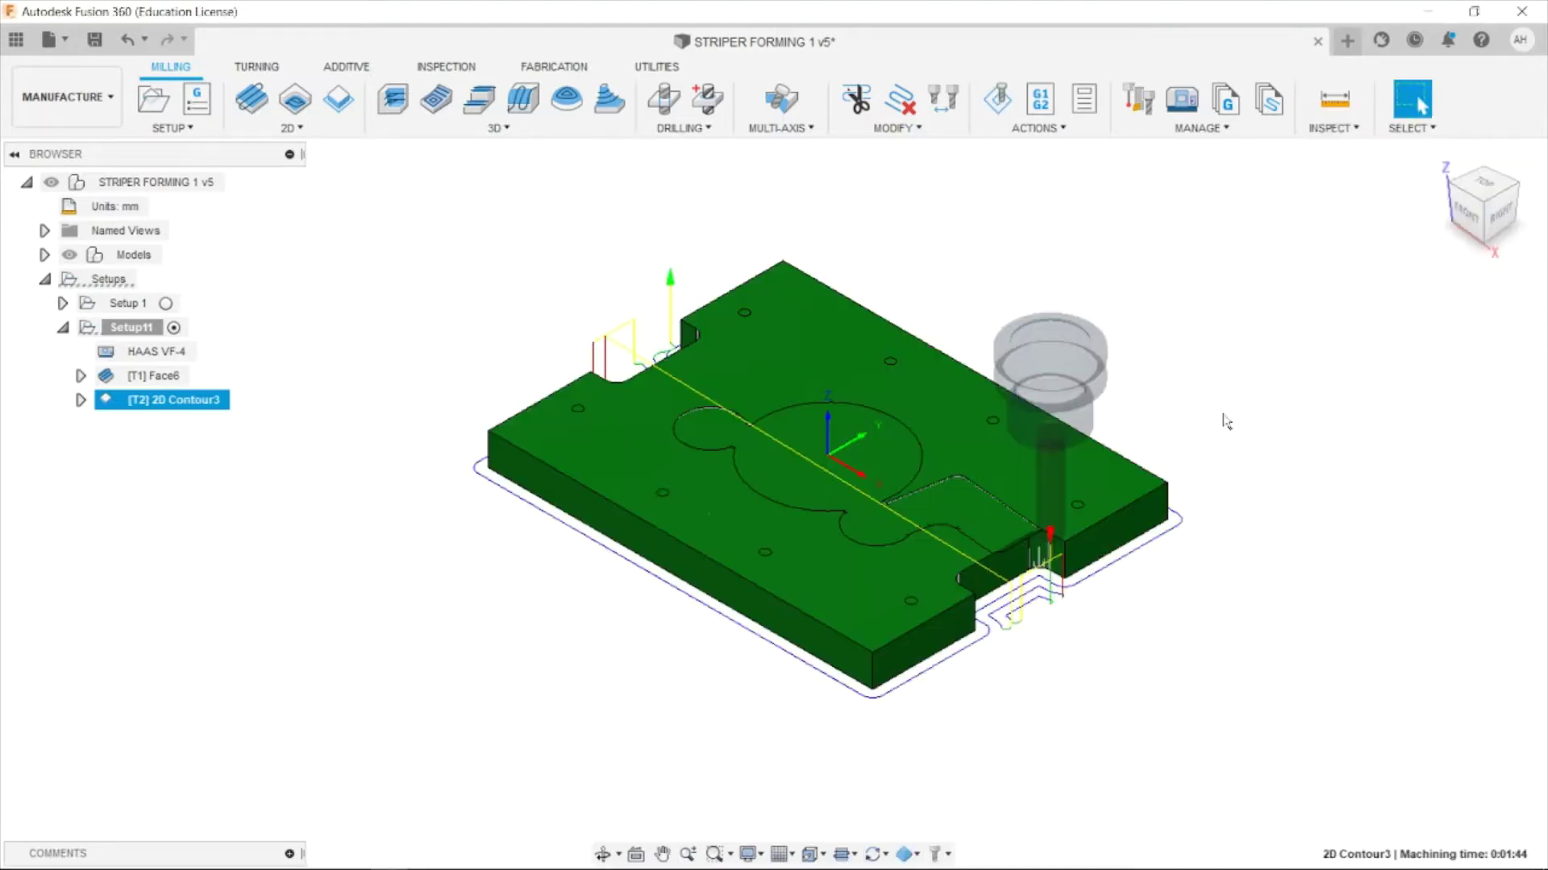
pyautogui.click(16, 482)
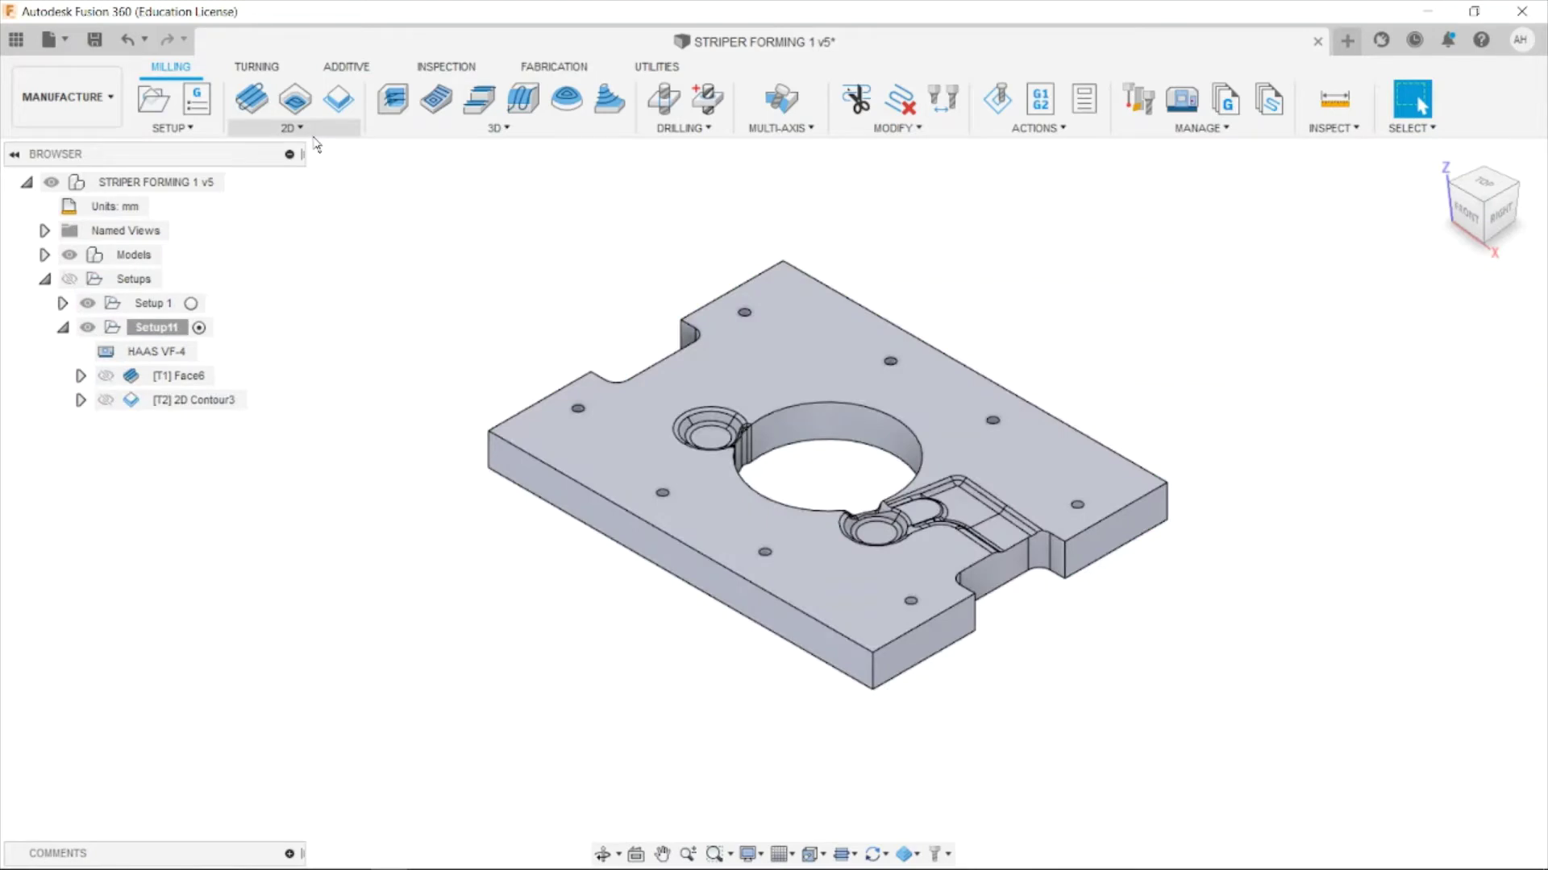
# Create a 2D Pocket operation using the bottom edge loop of the large central opening, with stock contours enabled.
pyautogui.click(292, 128)
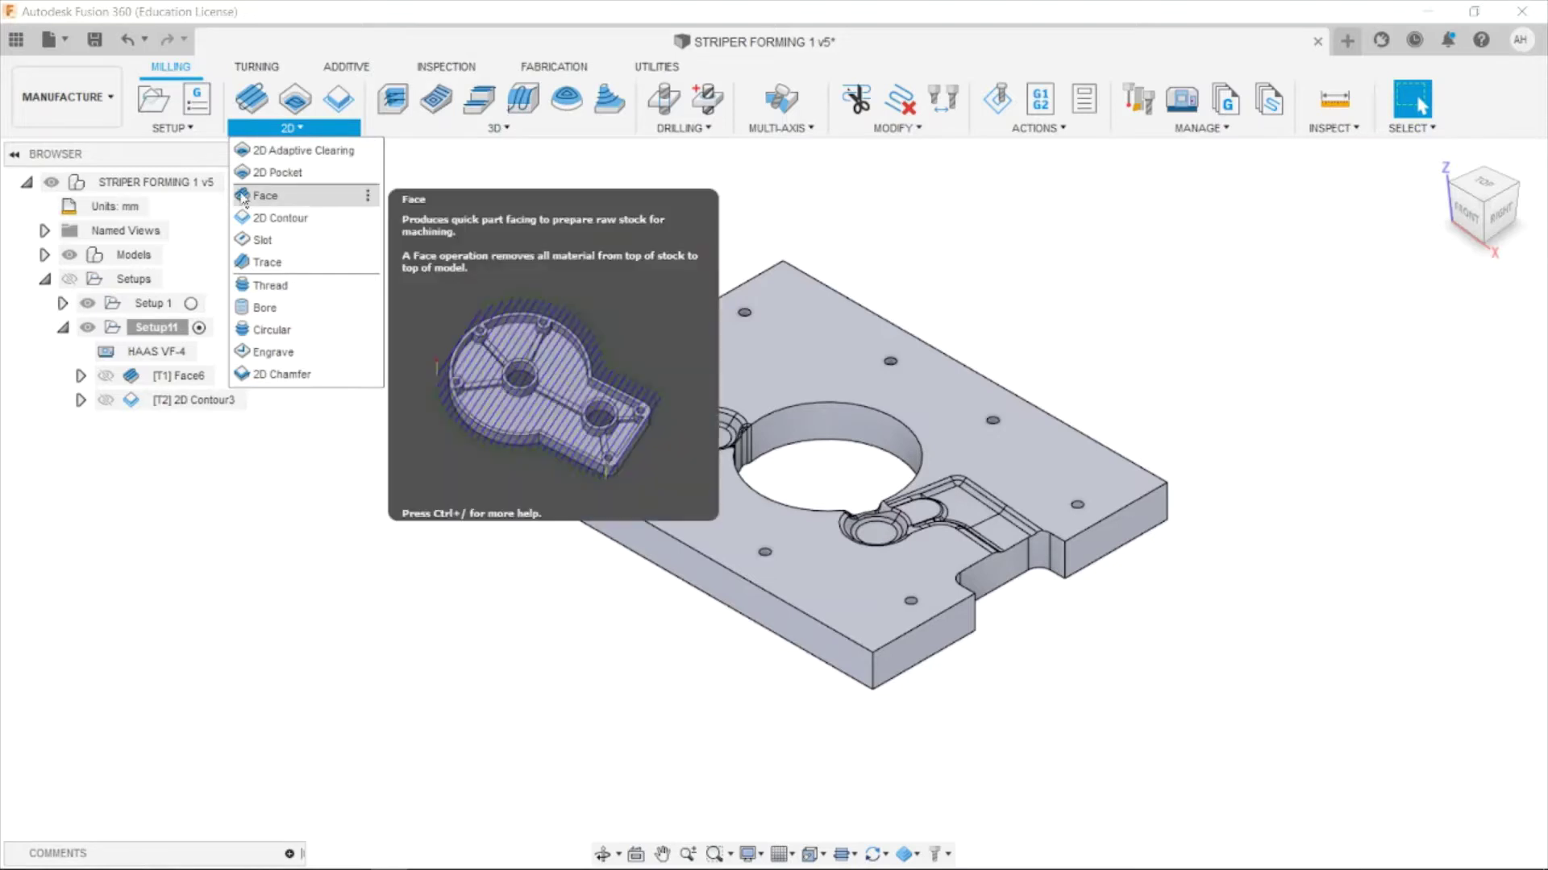
pyautogui.click(299, 173)
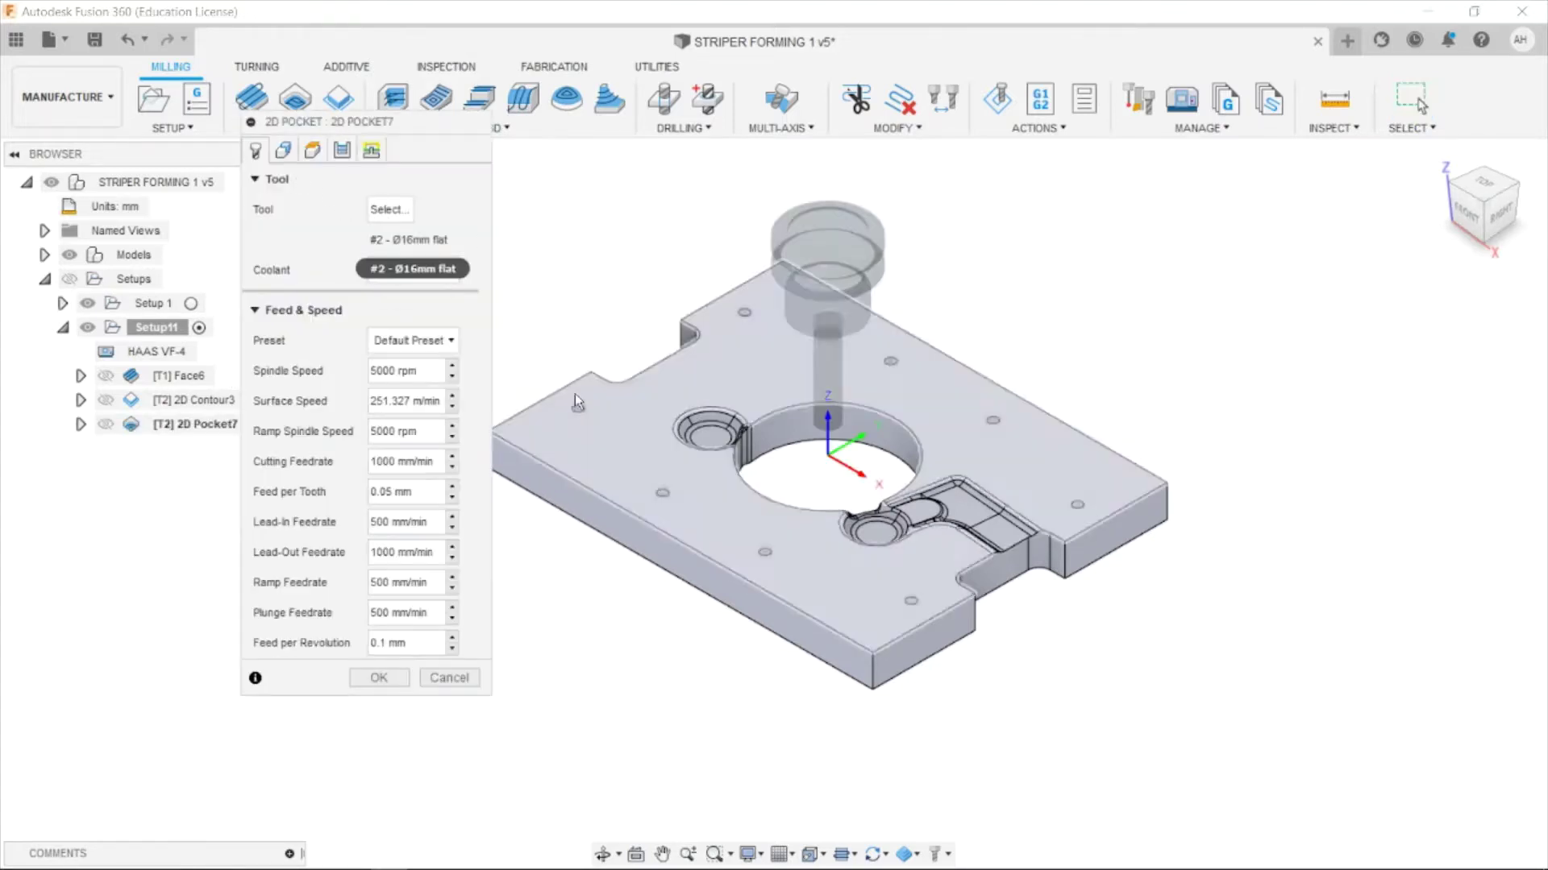
pyautogui.click(282, 151)
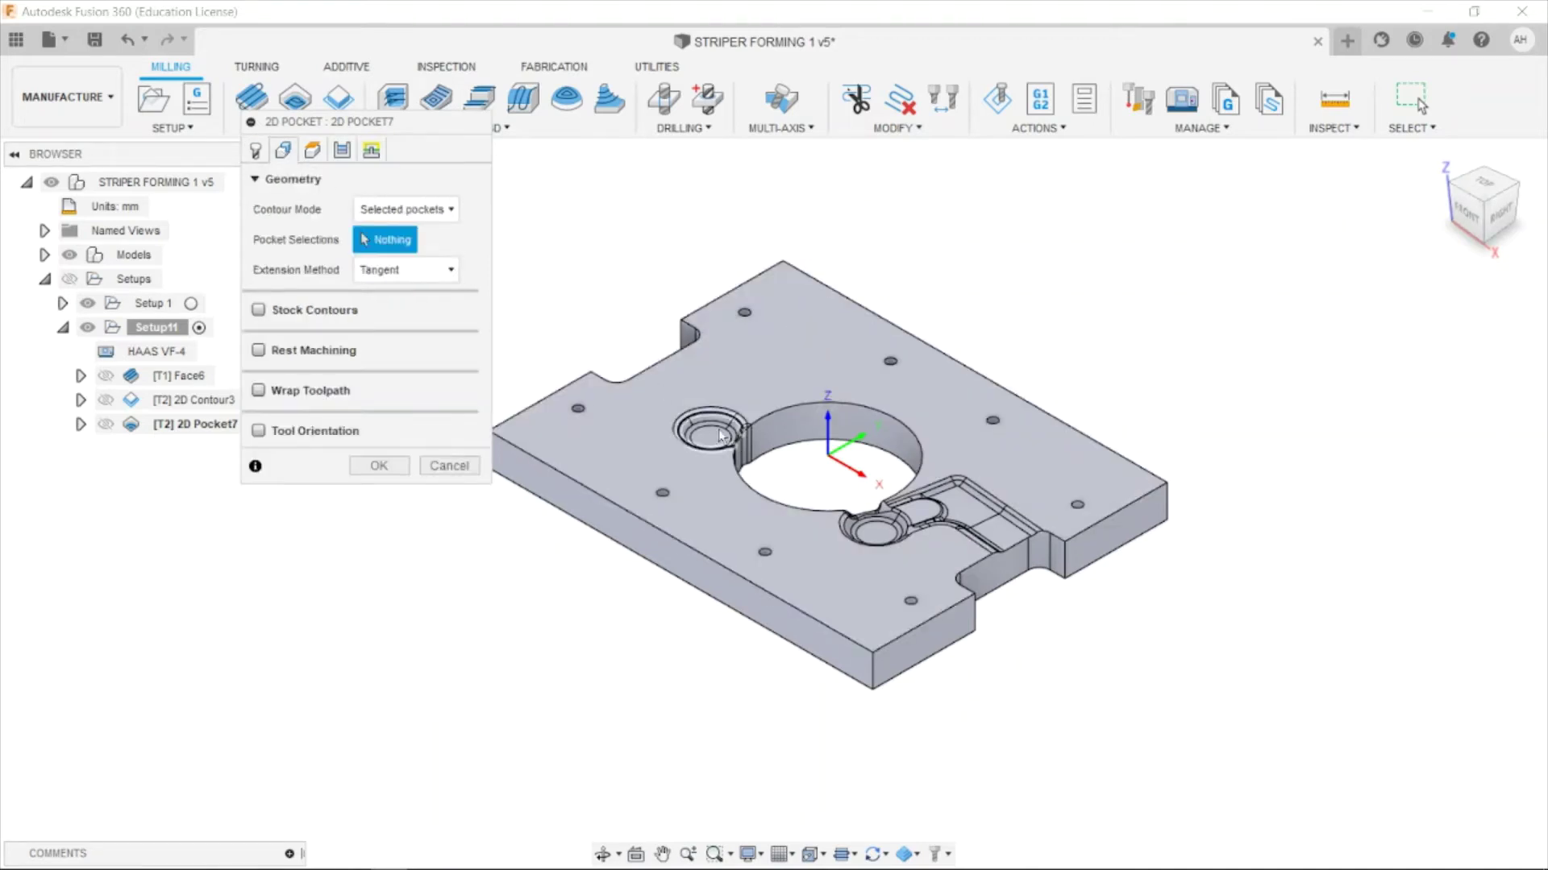
pyautogui.click(800, 446)
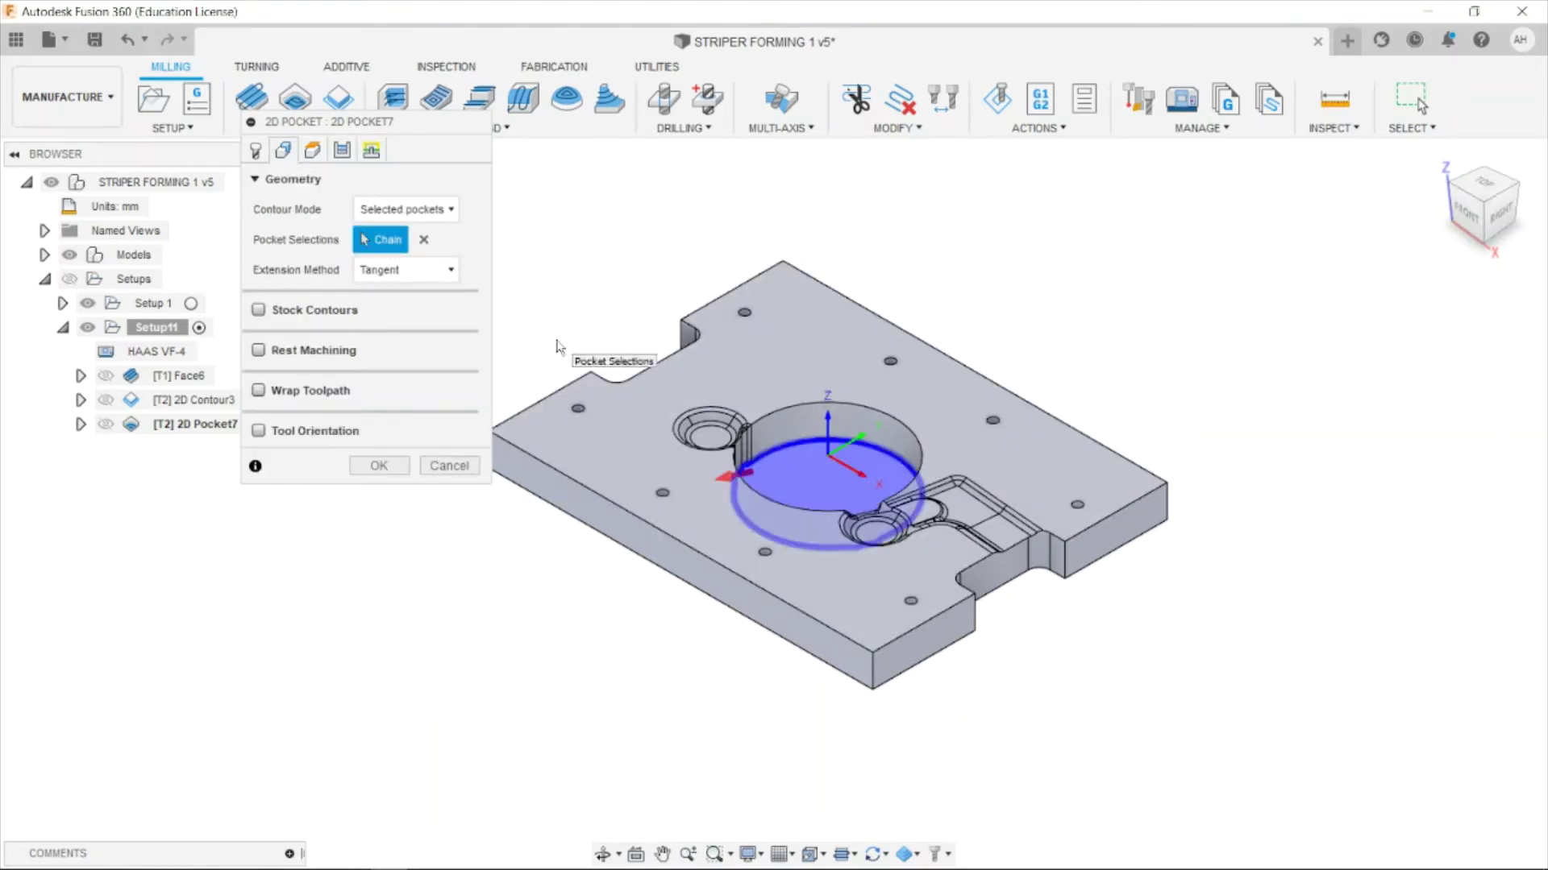
pyautogui.click(262, 313)
# Adjust the pocket's maximum stepover and stock to leave, and generate the 2D Pocket toolpath with the default linking settings.
pyautogui.click(342, 151)
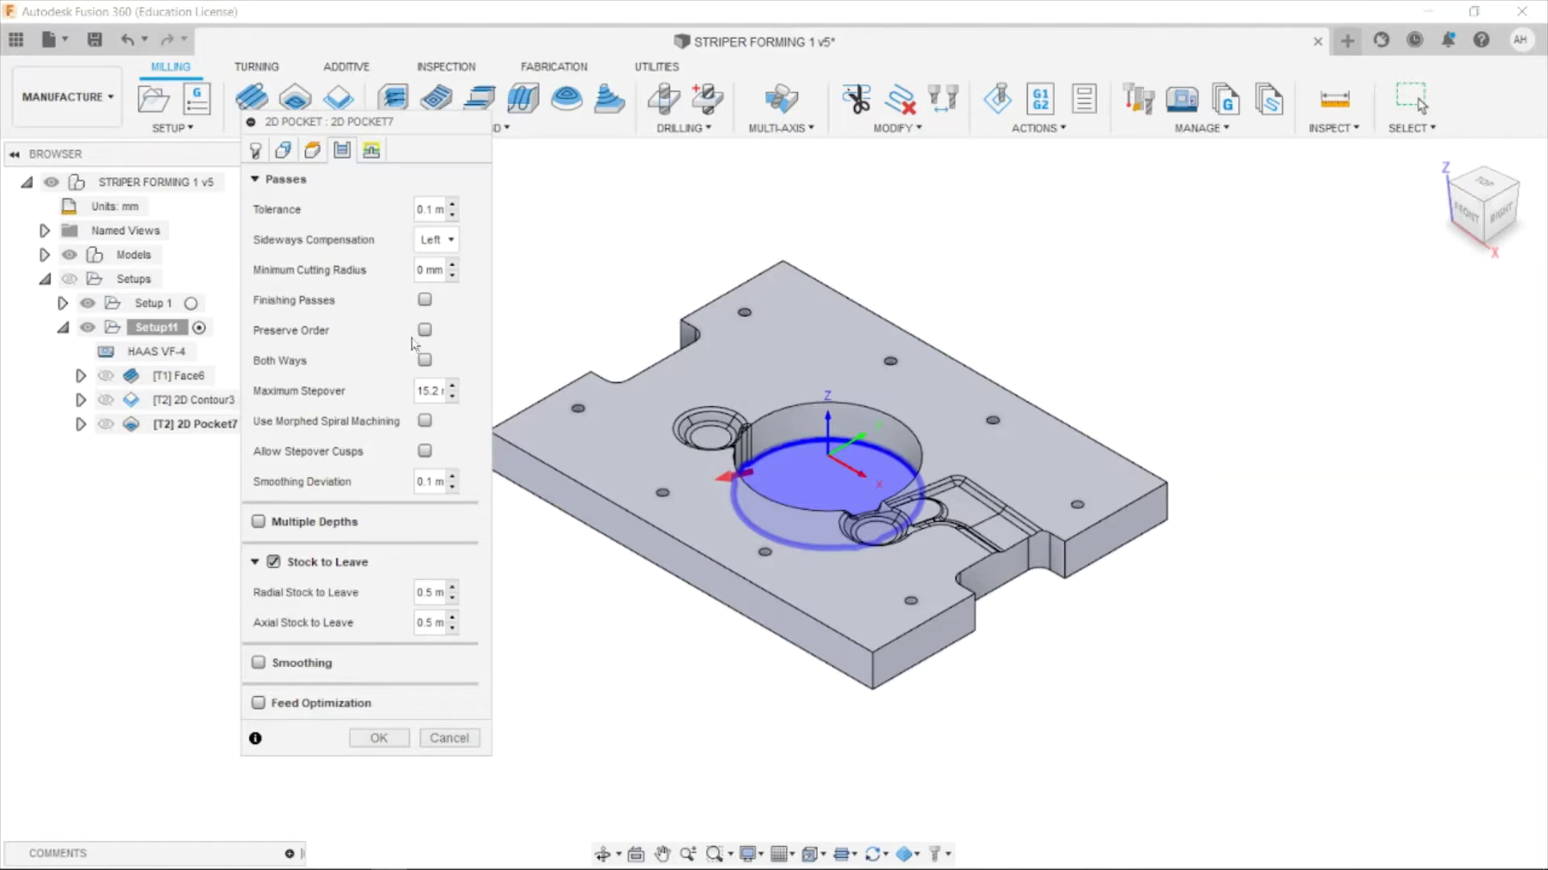
pyautogui.click(435, 592)
pyautogui.write('4 mm')
pyautogui.doubleClick(427, 391)
pyautogui.write('0')
pyautogui.click(372, 150)
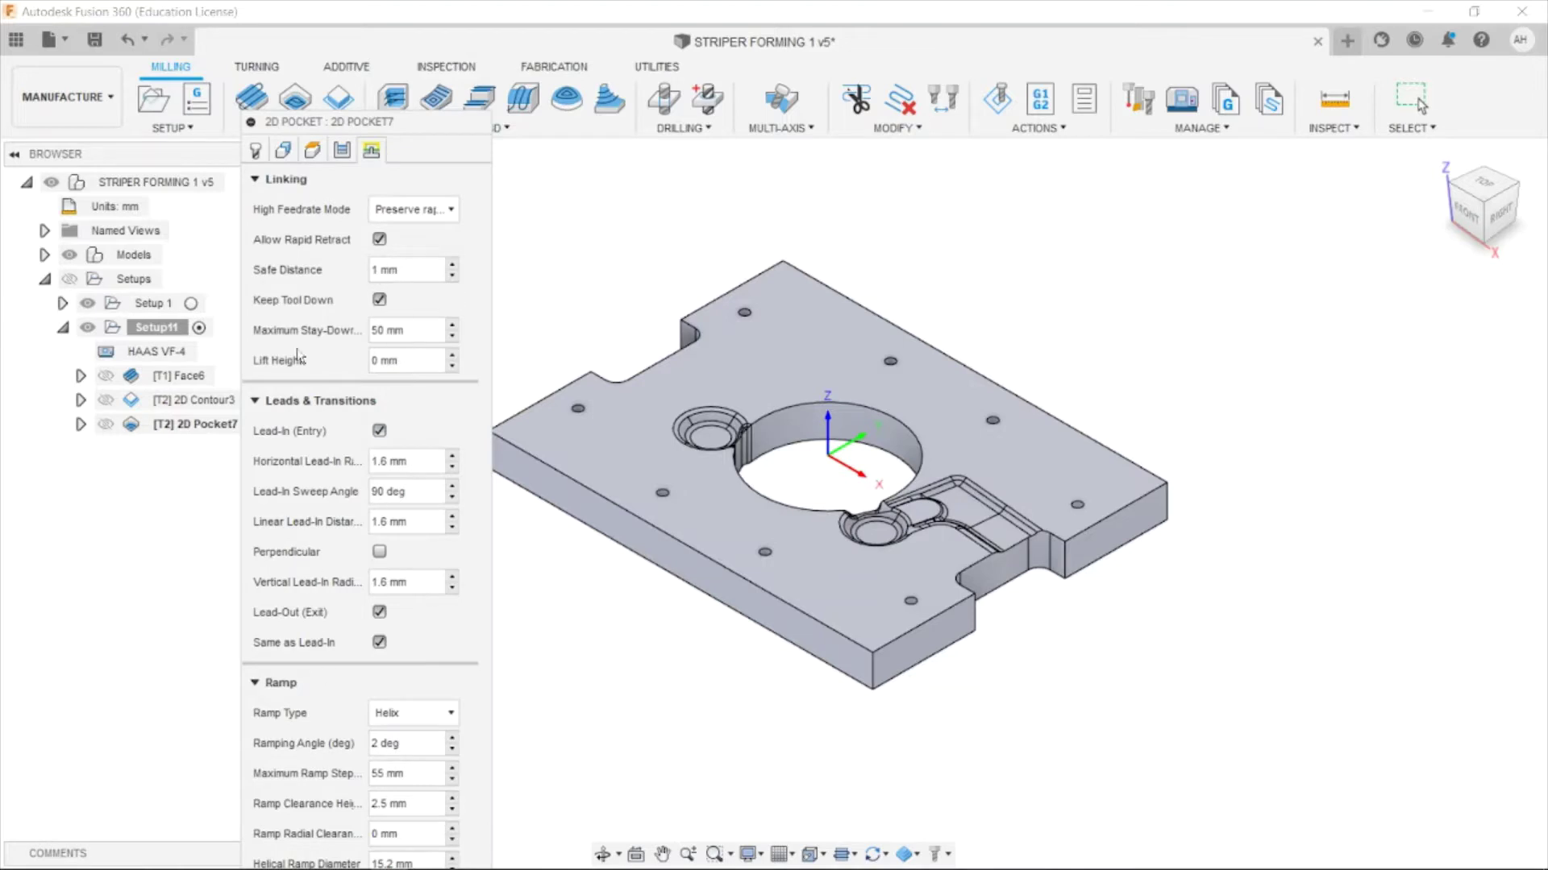
pyautogui.click(266, 179)
pyautogui.click(379, 848)
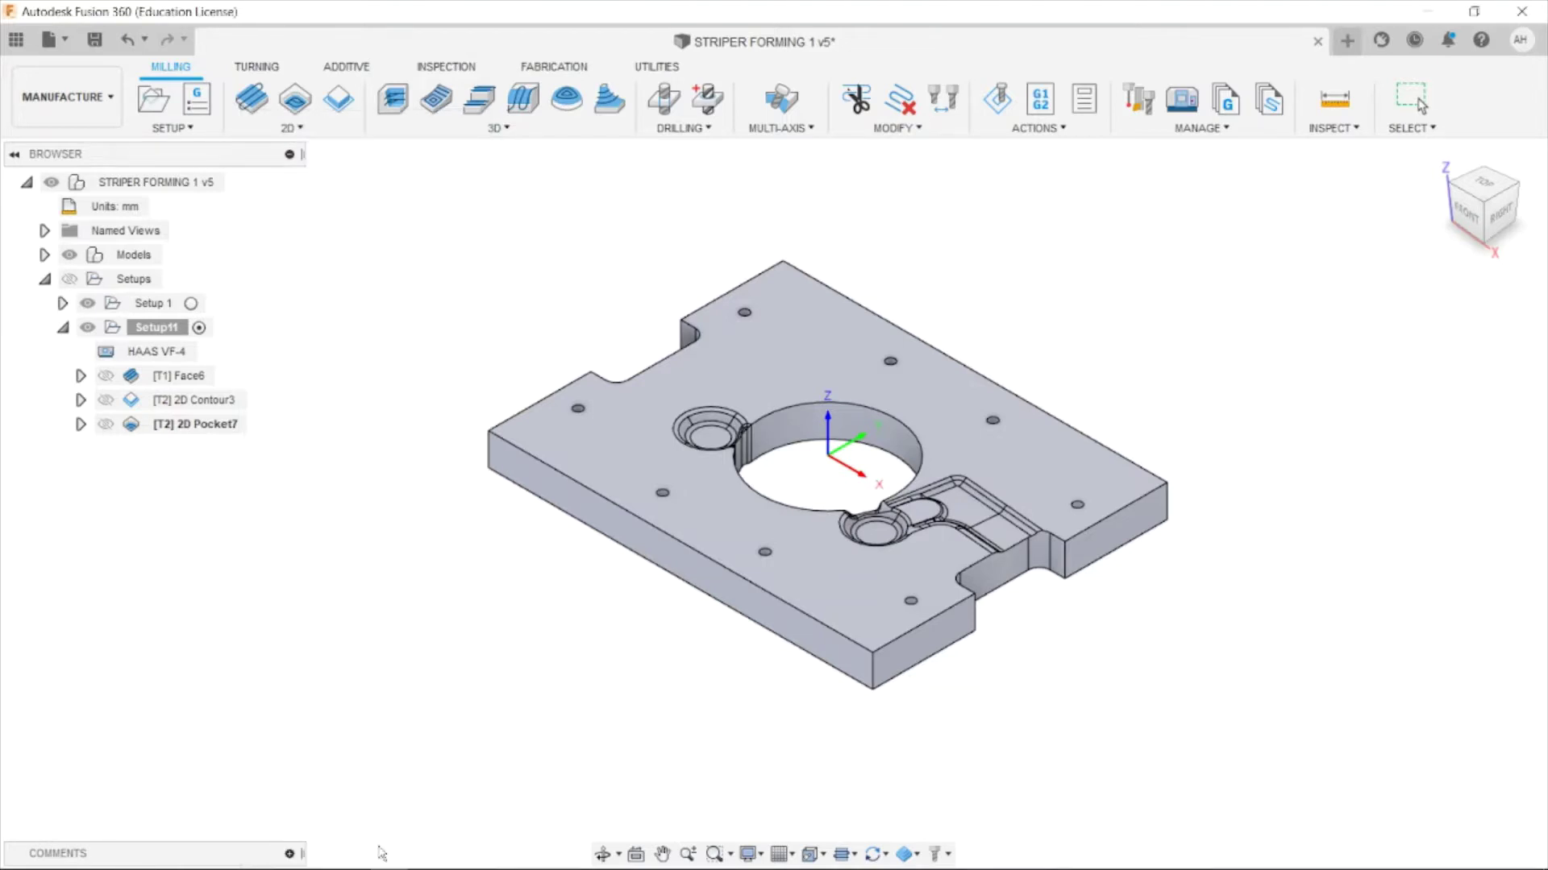
pyautogui.scroll(5, 965, 413)
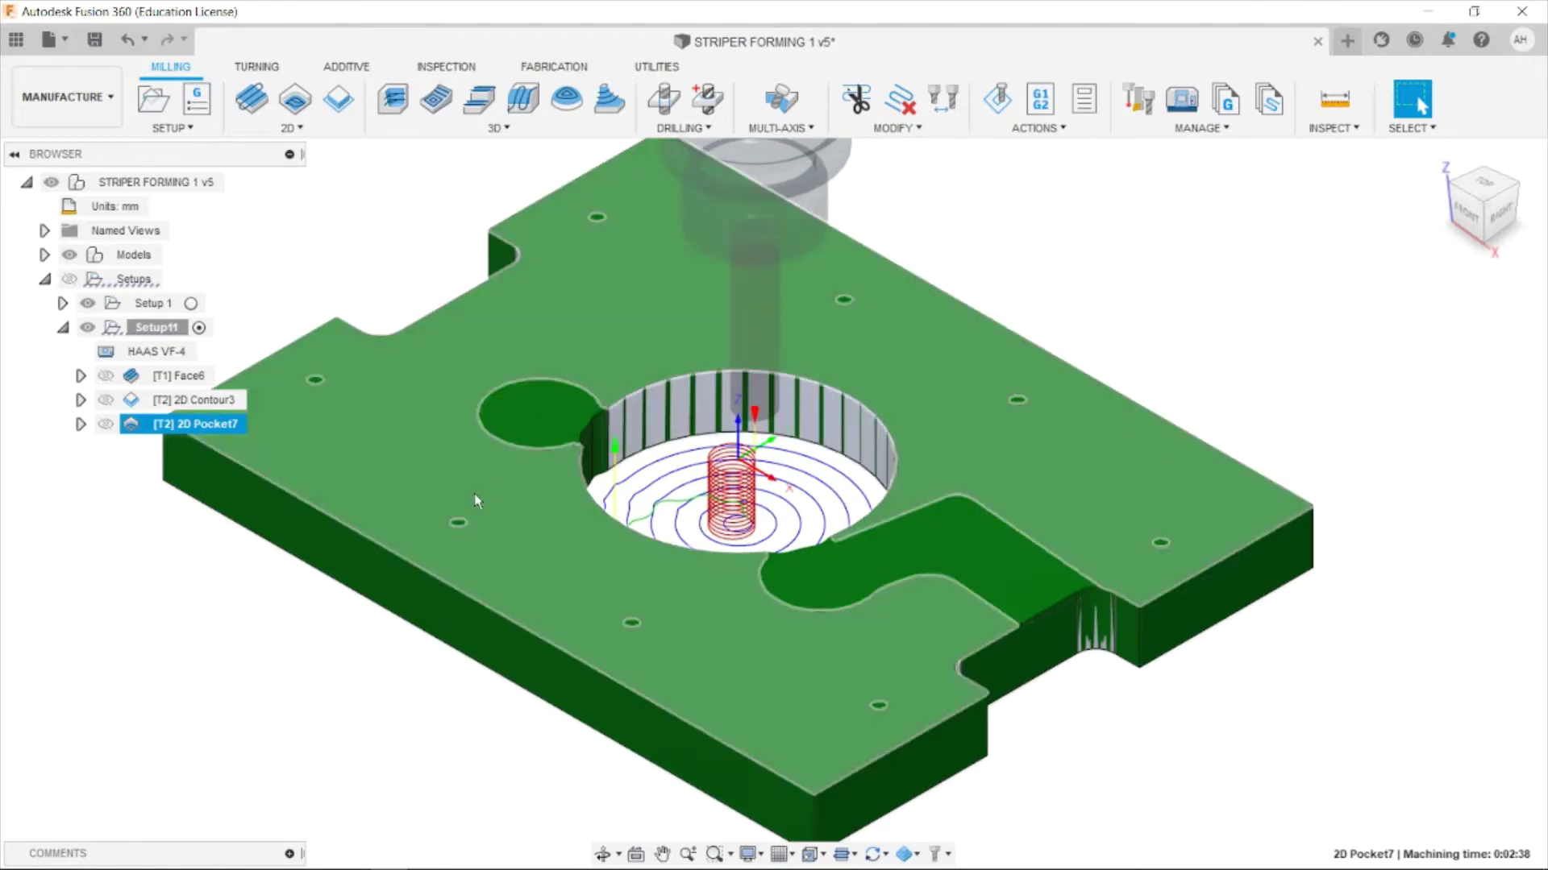
pyautogui.click(228, 658)
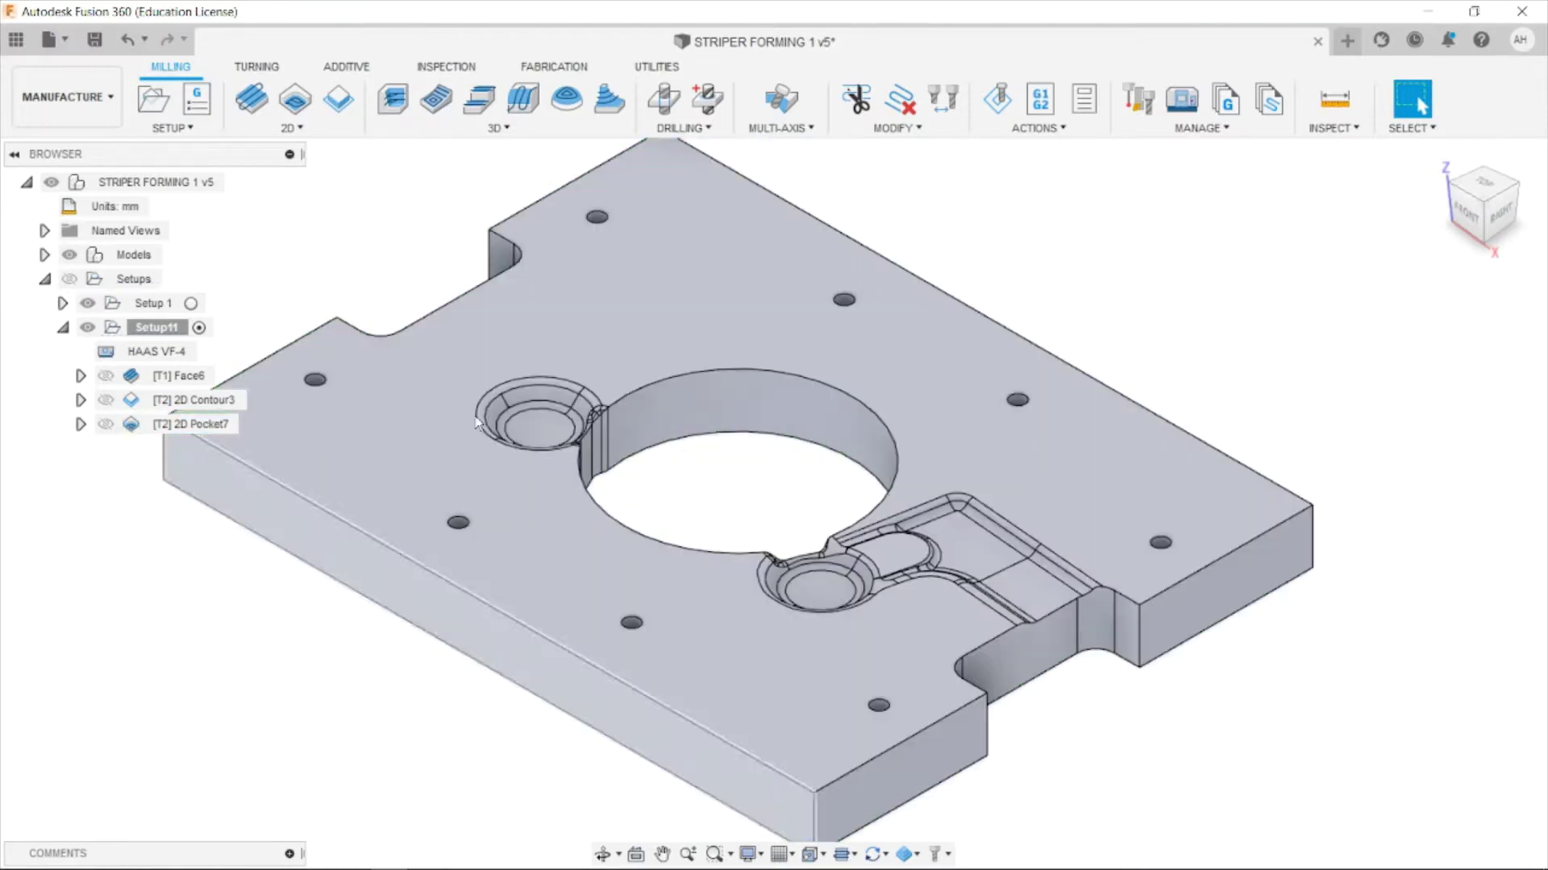
# Start a 3D Adaptive Clearing operation with the 6 mm R1 mm bull nose end mill from the Tutorial - Metric library.
pyautogui.click(496, 128)
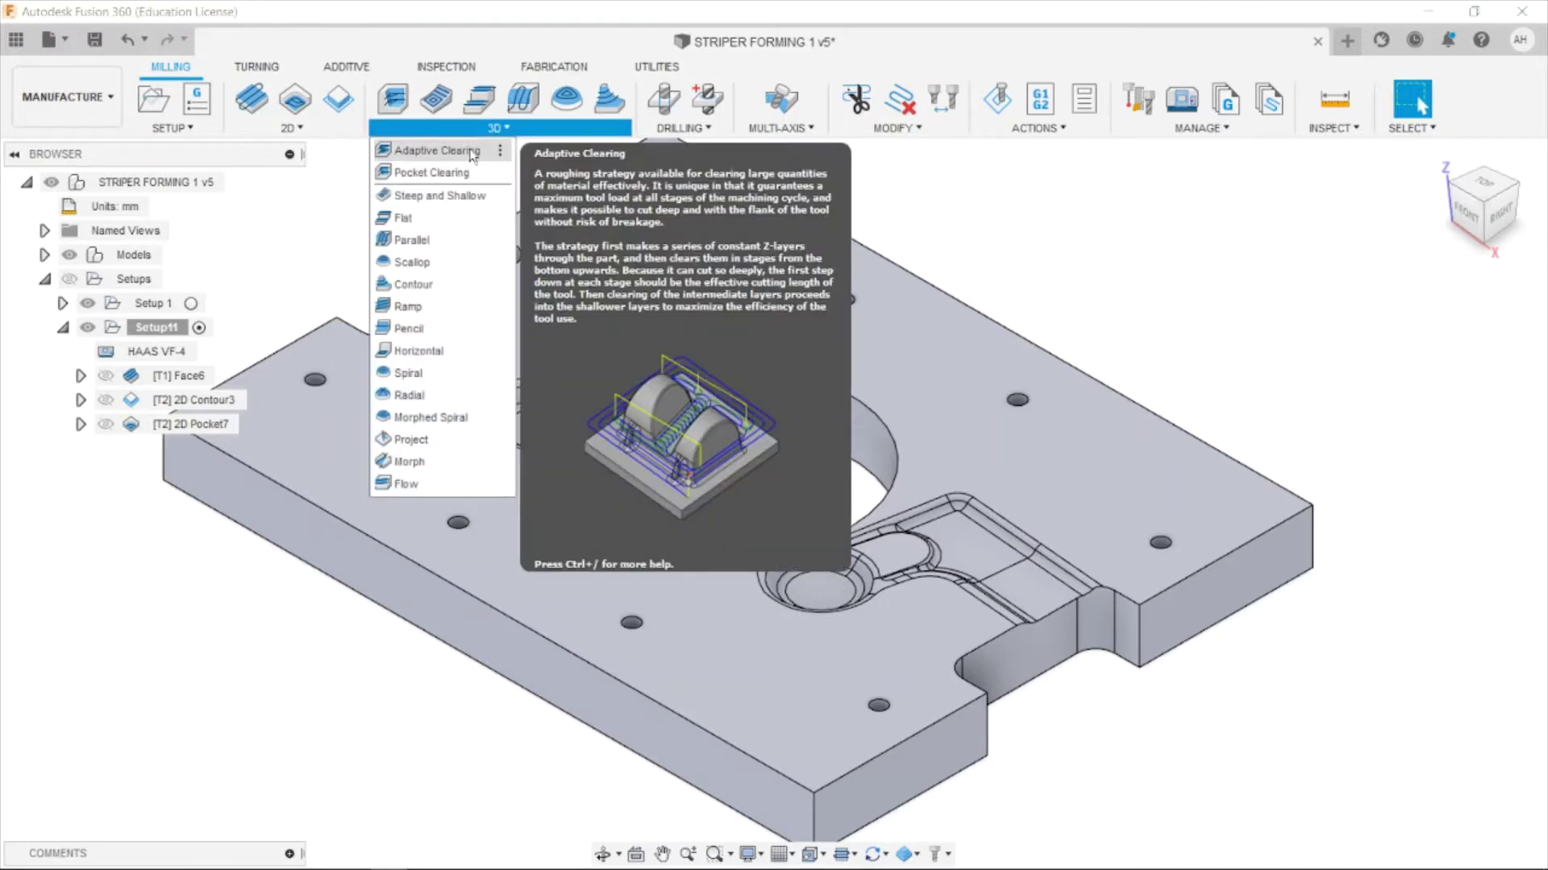
pyautogui.click(436, 151)
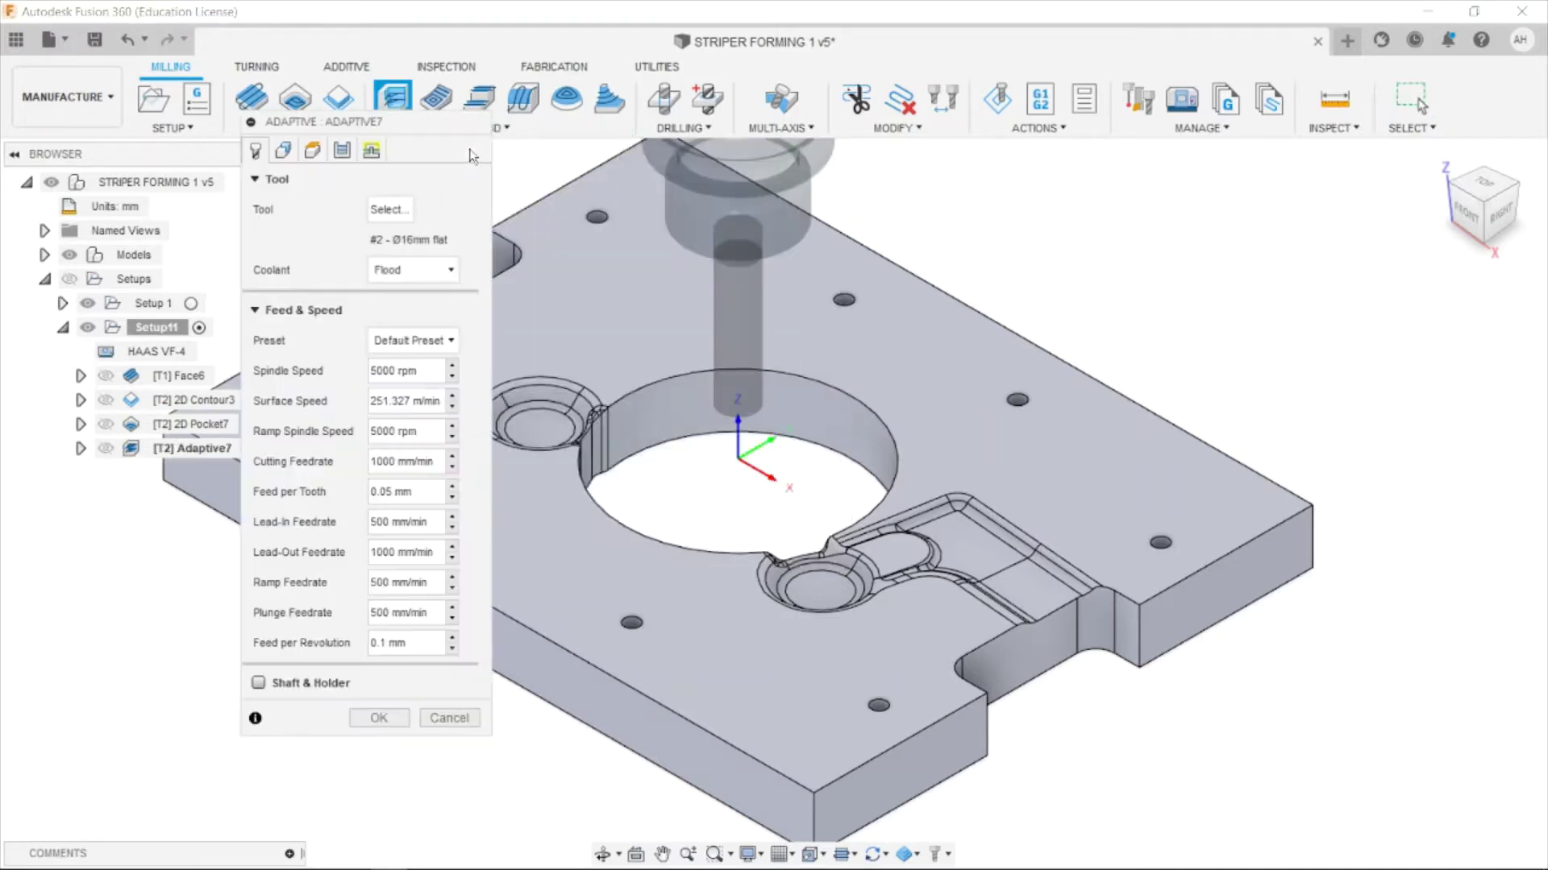
pyautogui.click(389, 209)
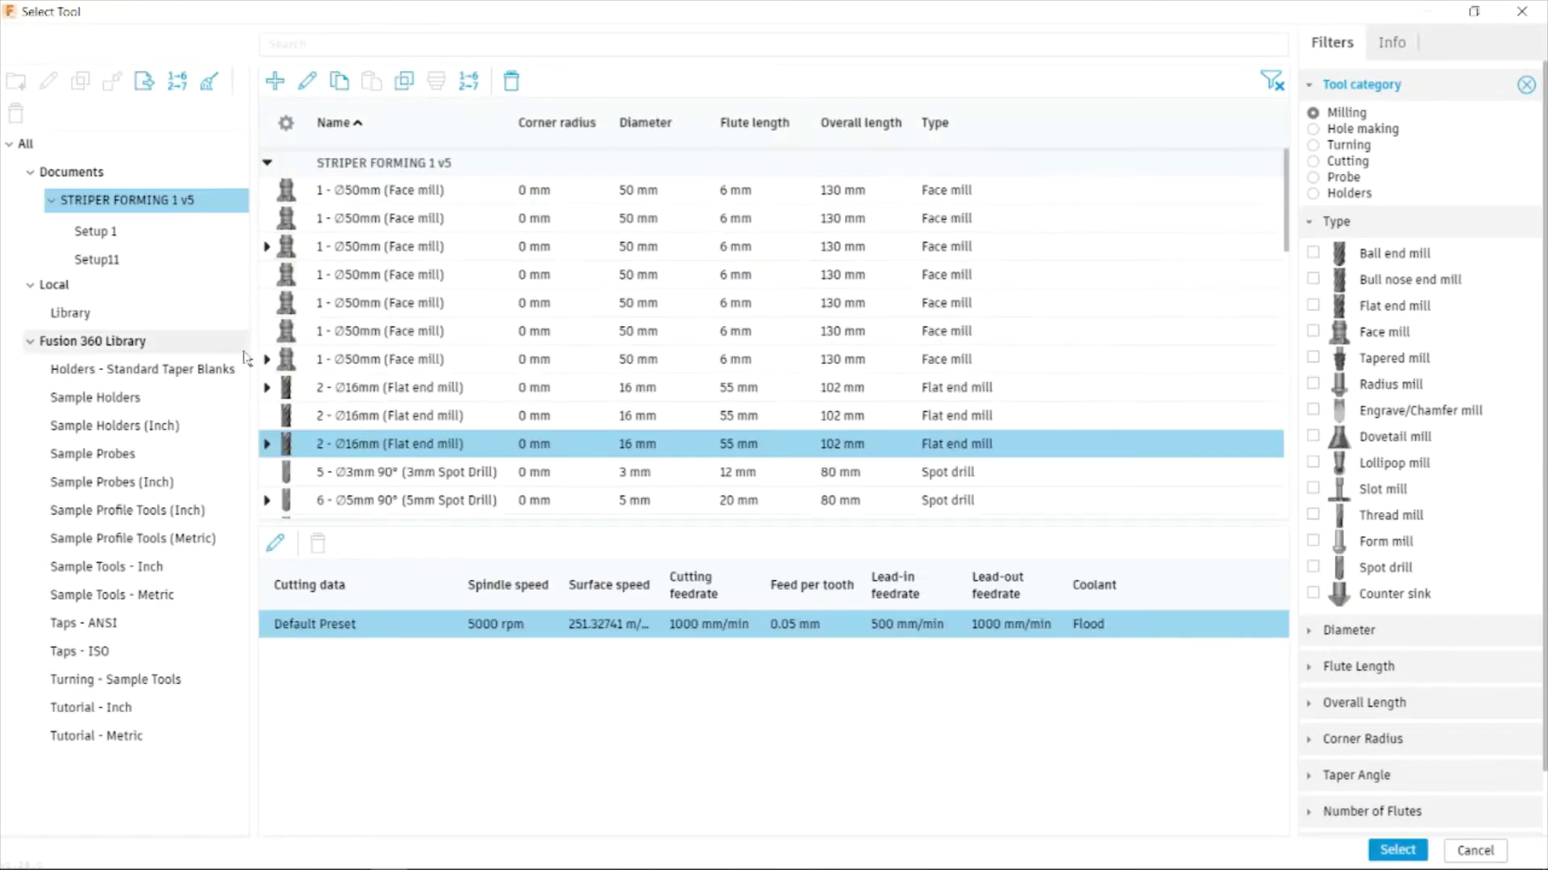
pyautogui.click(125, 738)
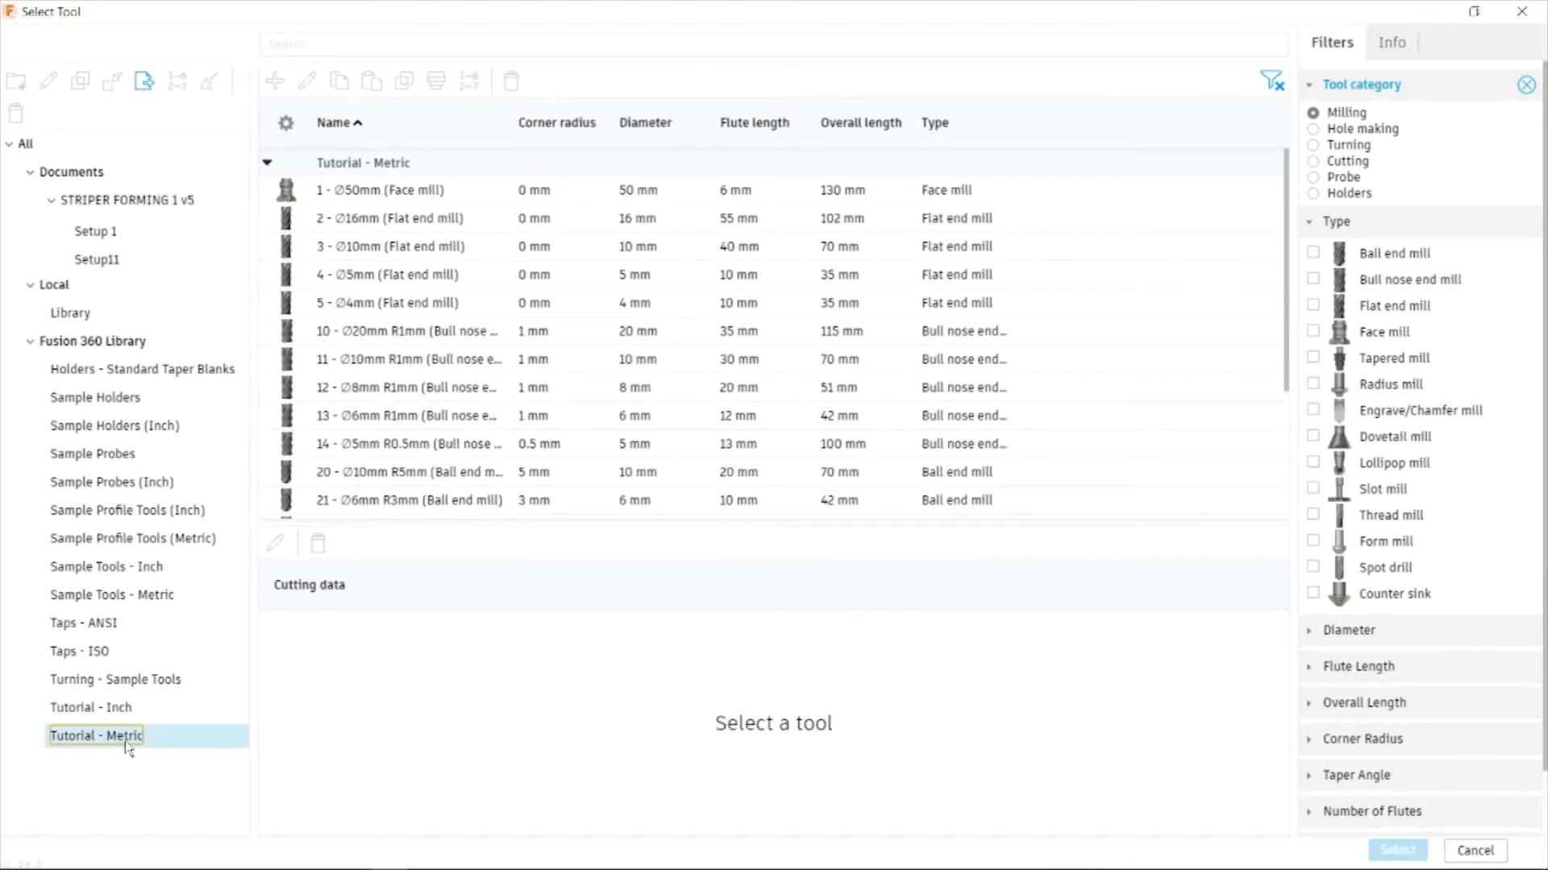
pyautogui.click(1313, 280)
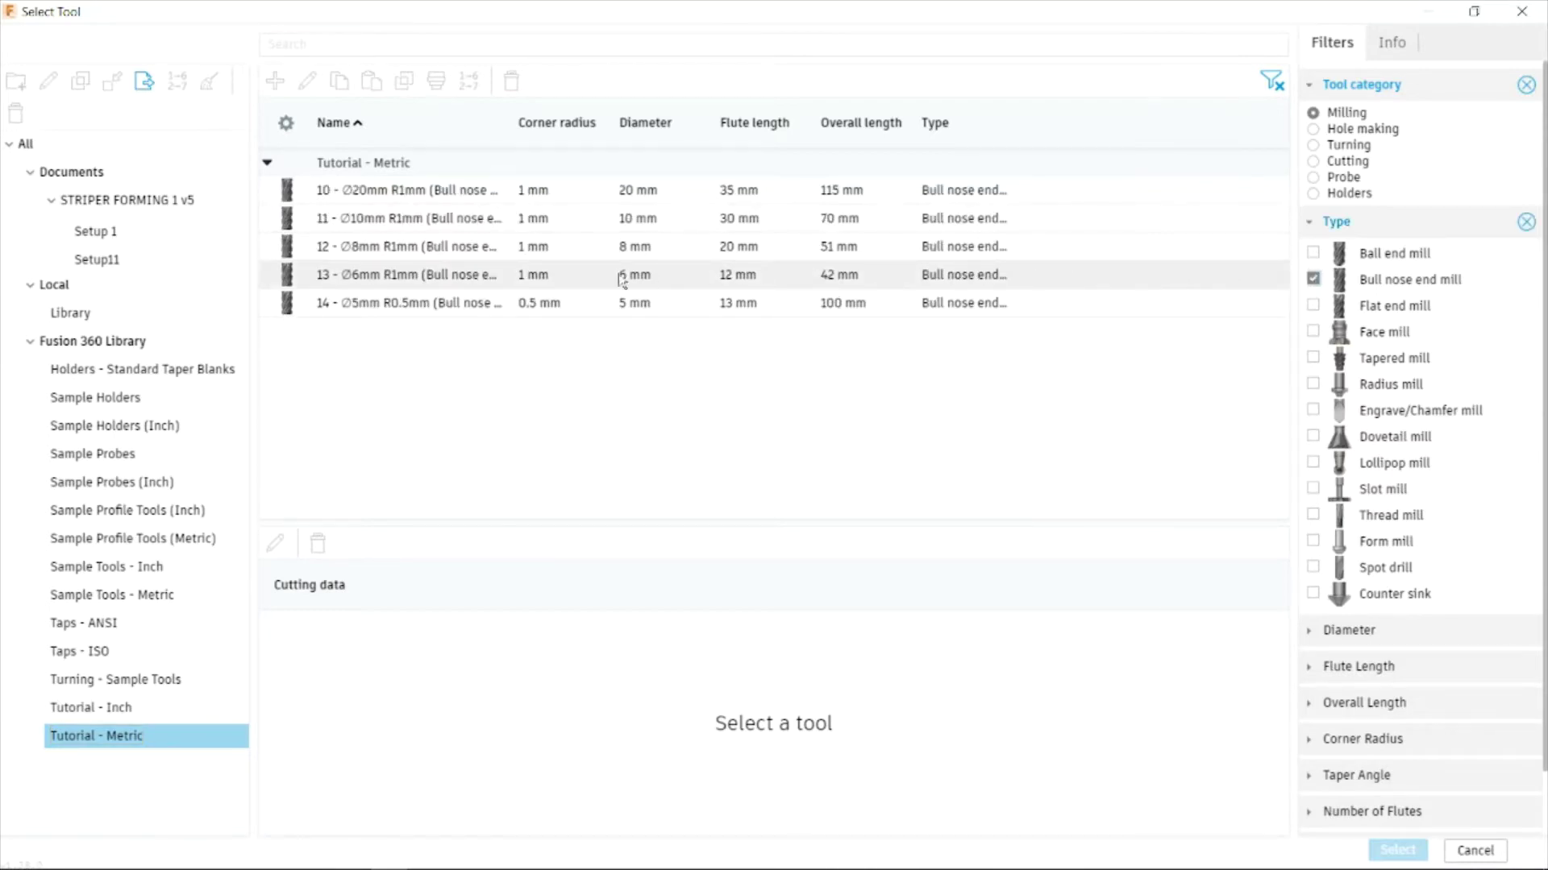
pyautogui.click(467, 284)
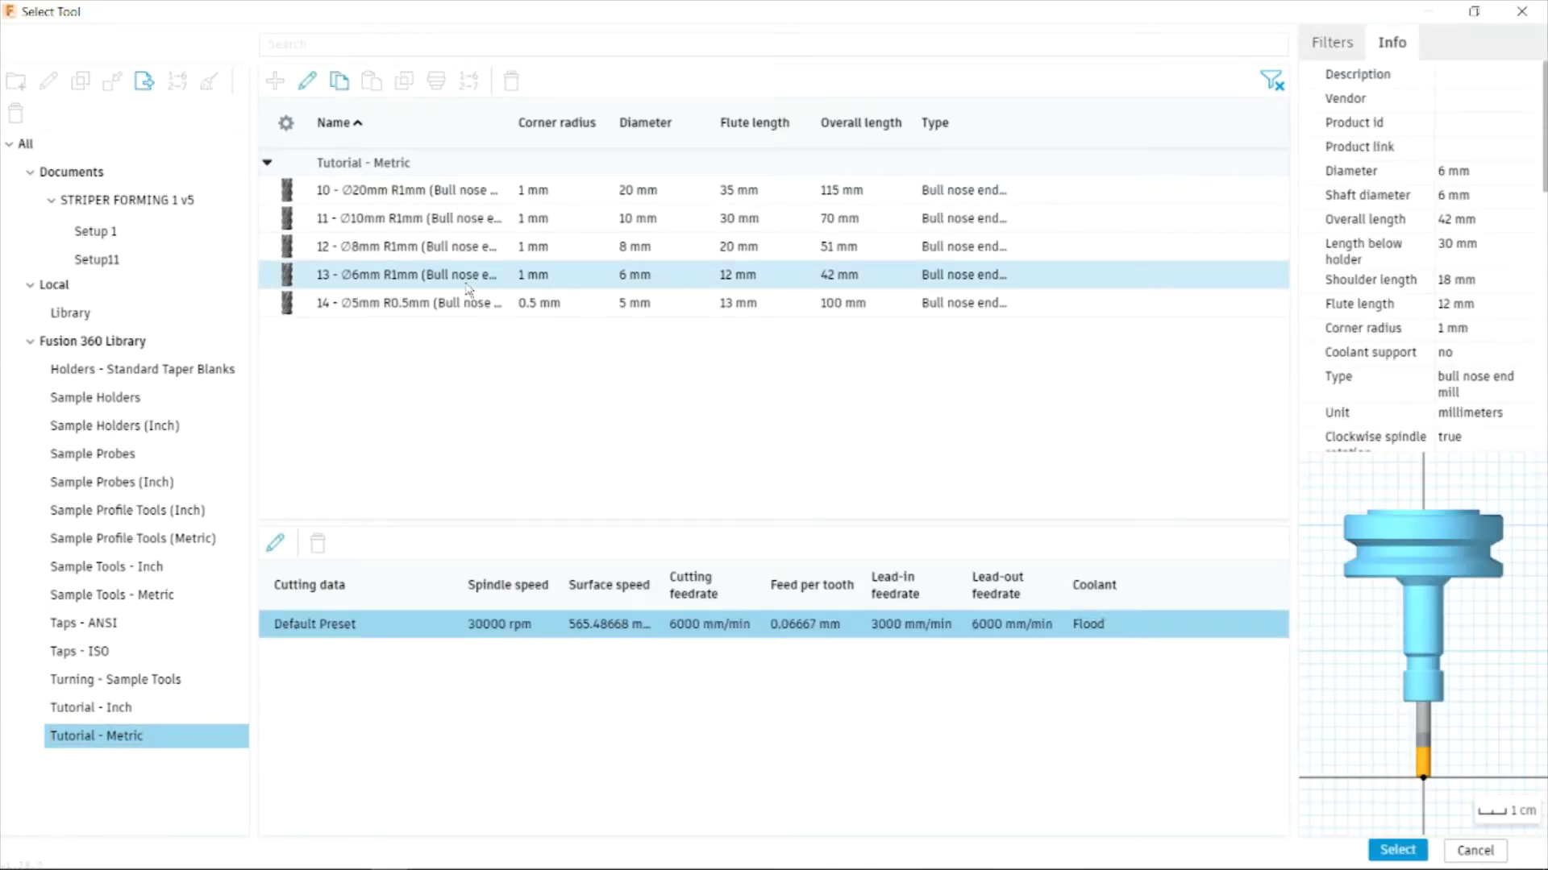
pyautogui.click(1391, 856)
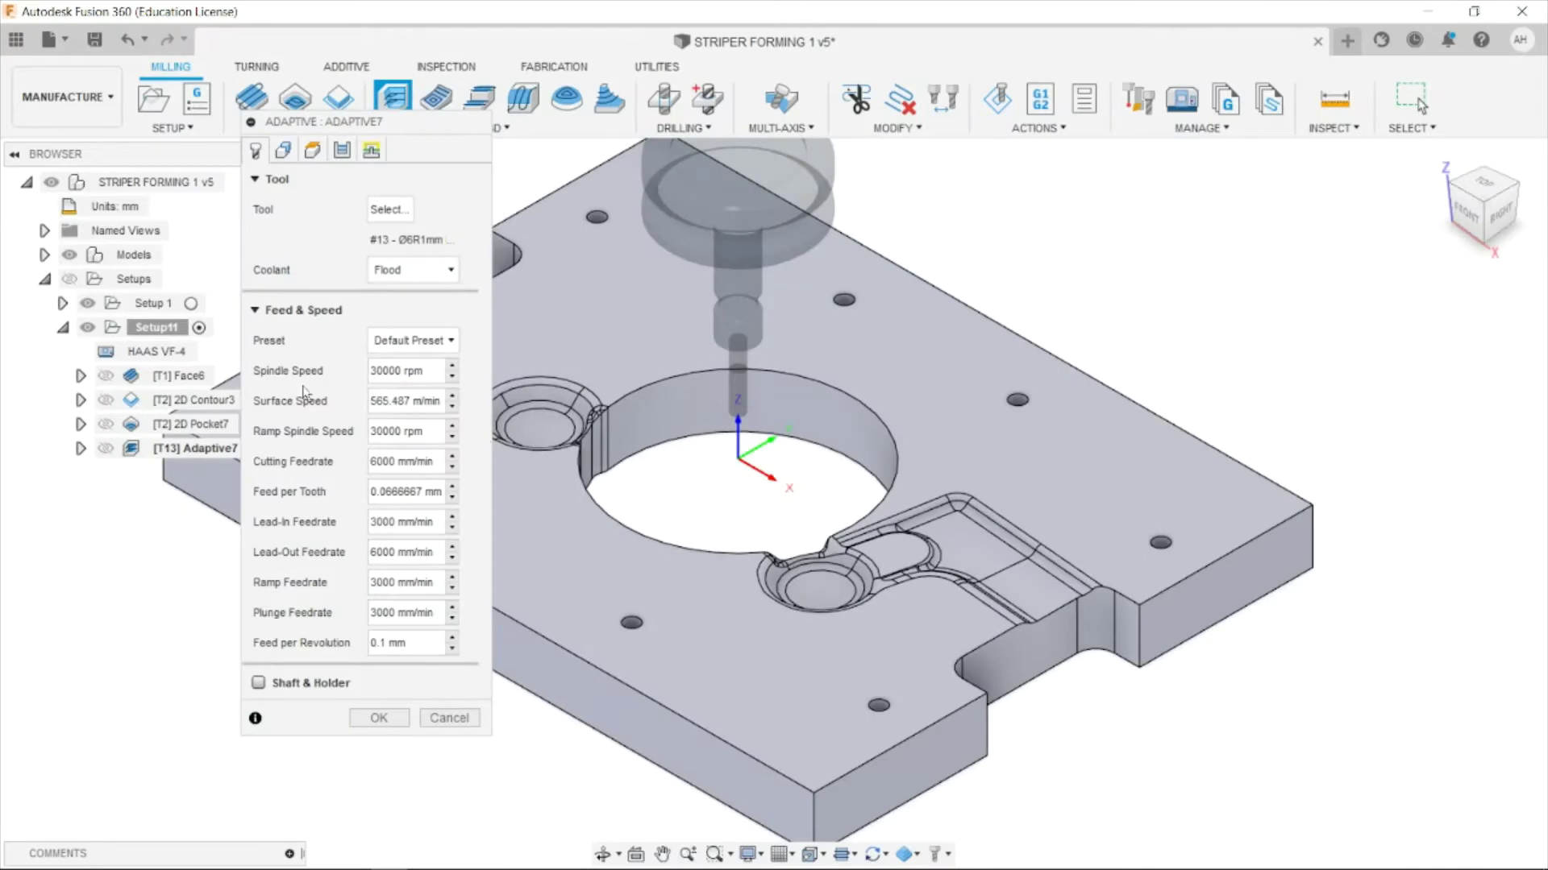
# Set the machining boundary to Selection and choose the closed rim of the isolated round pocket beside the central opening.
pyautogui.click(283, 149)
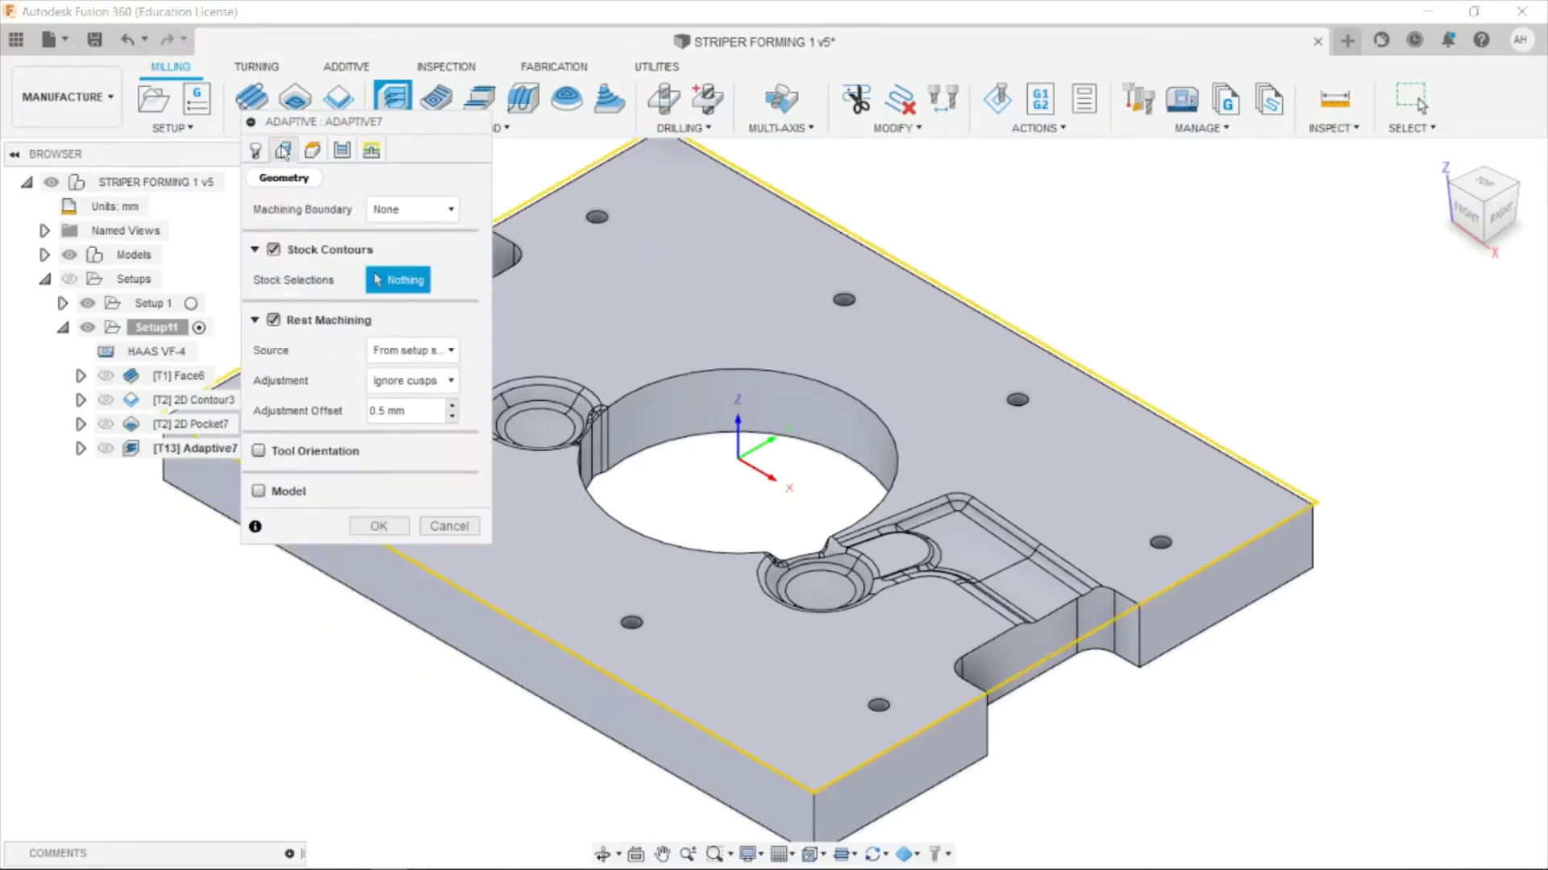
pyautogui.click(386, 210)
pyautogui.click(387, 211)
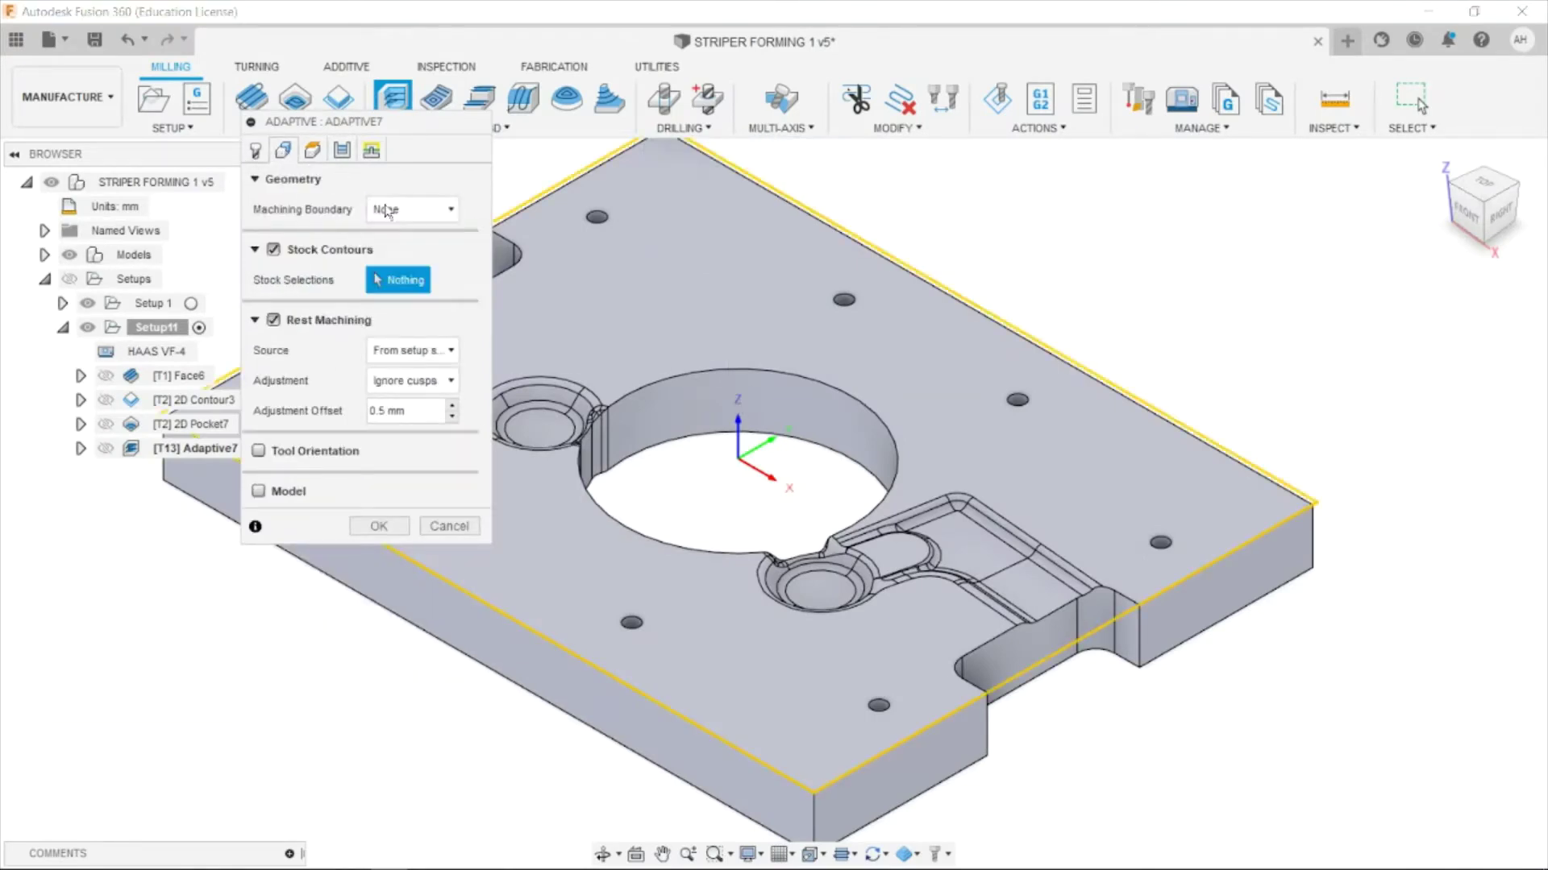
pyautogui.click(387, 211)
pyautogui.click(395, 303)
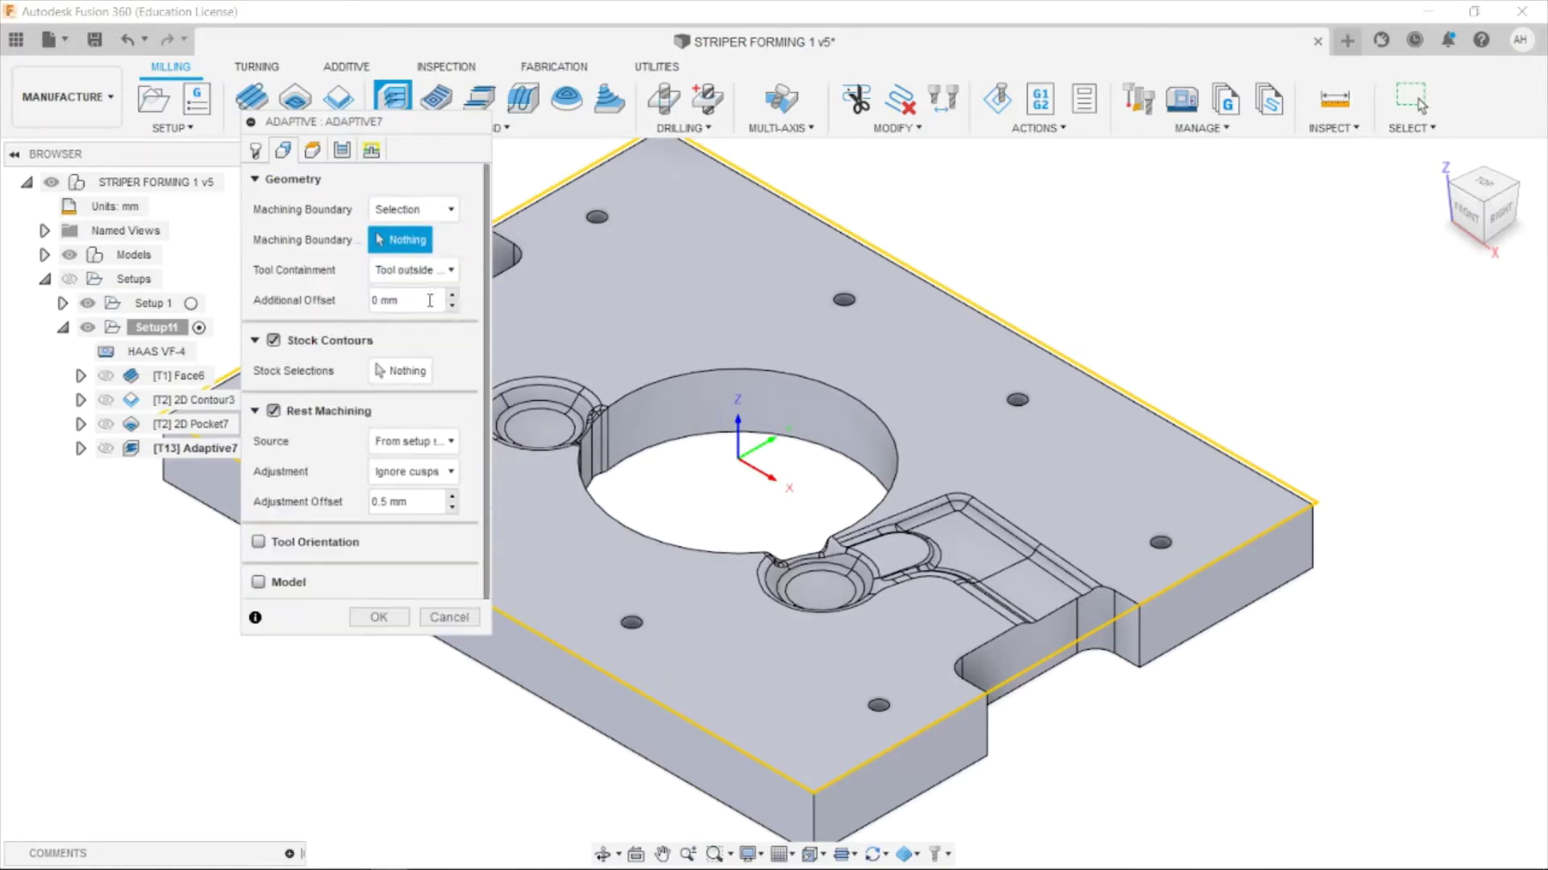
pyautogui.click(1483, 184)
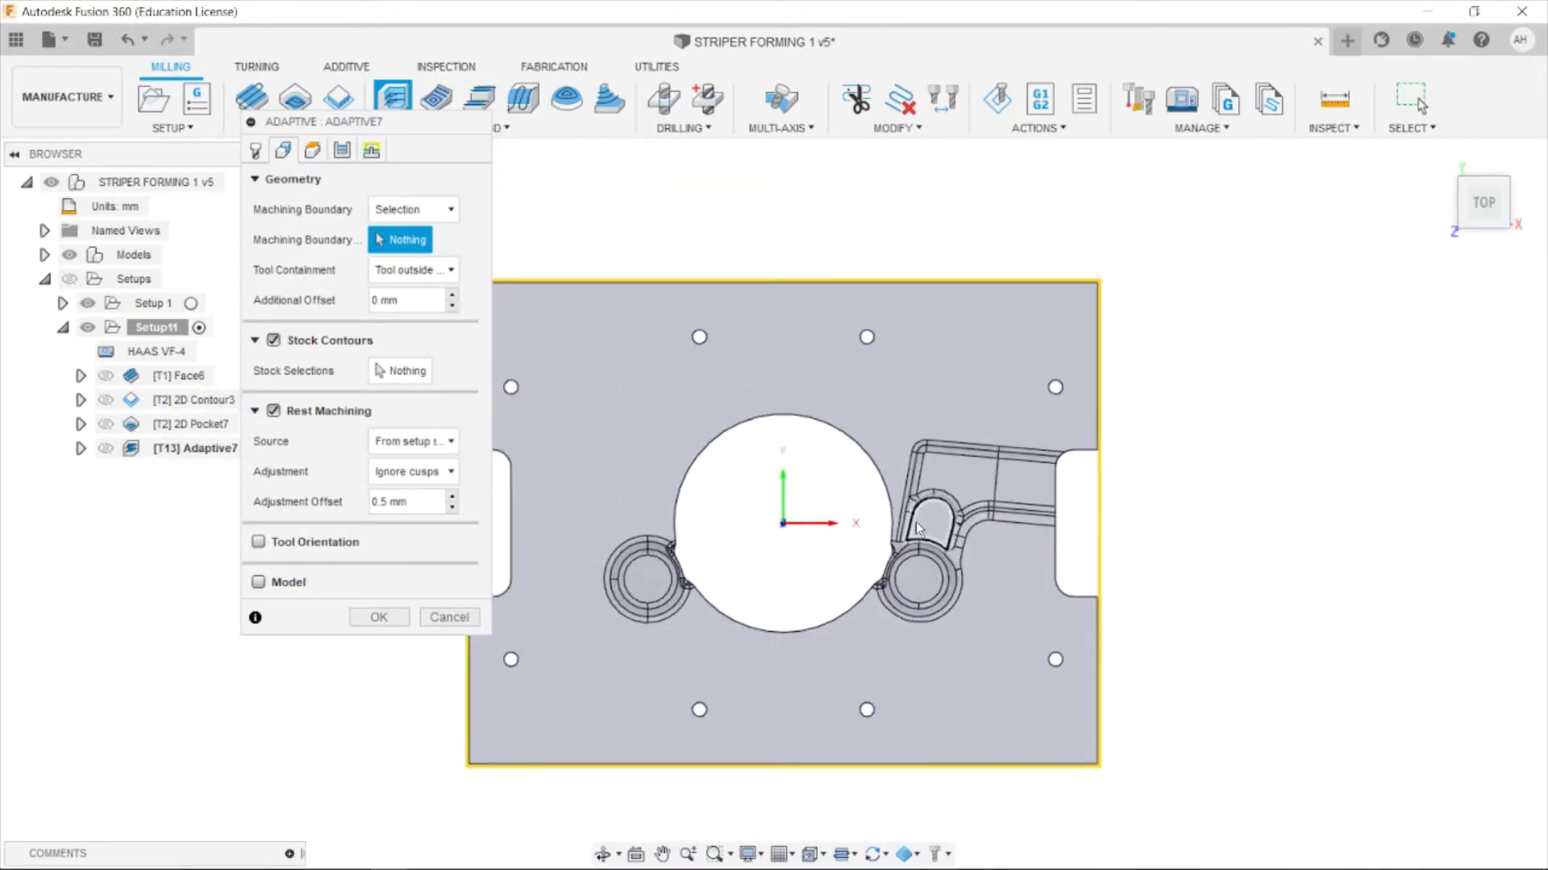
pyautogui.scroll(5, 898, 408)
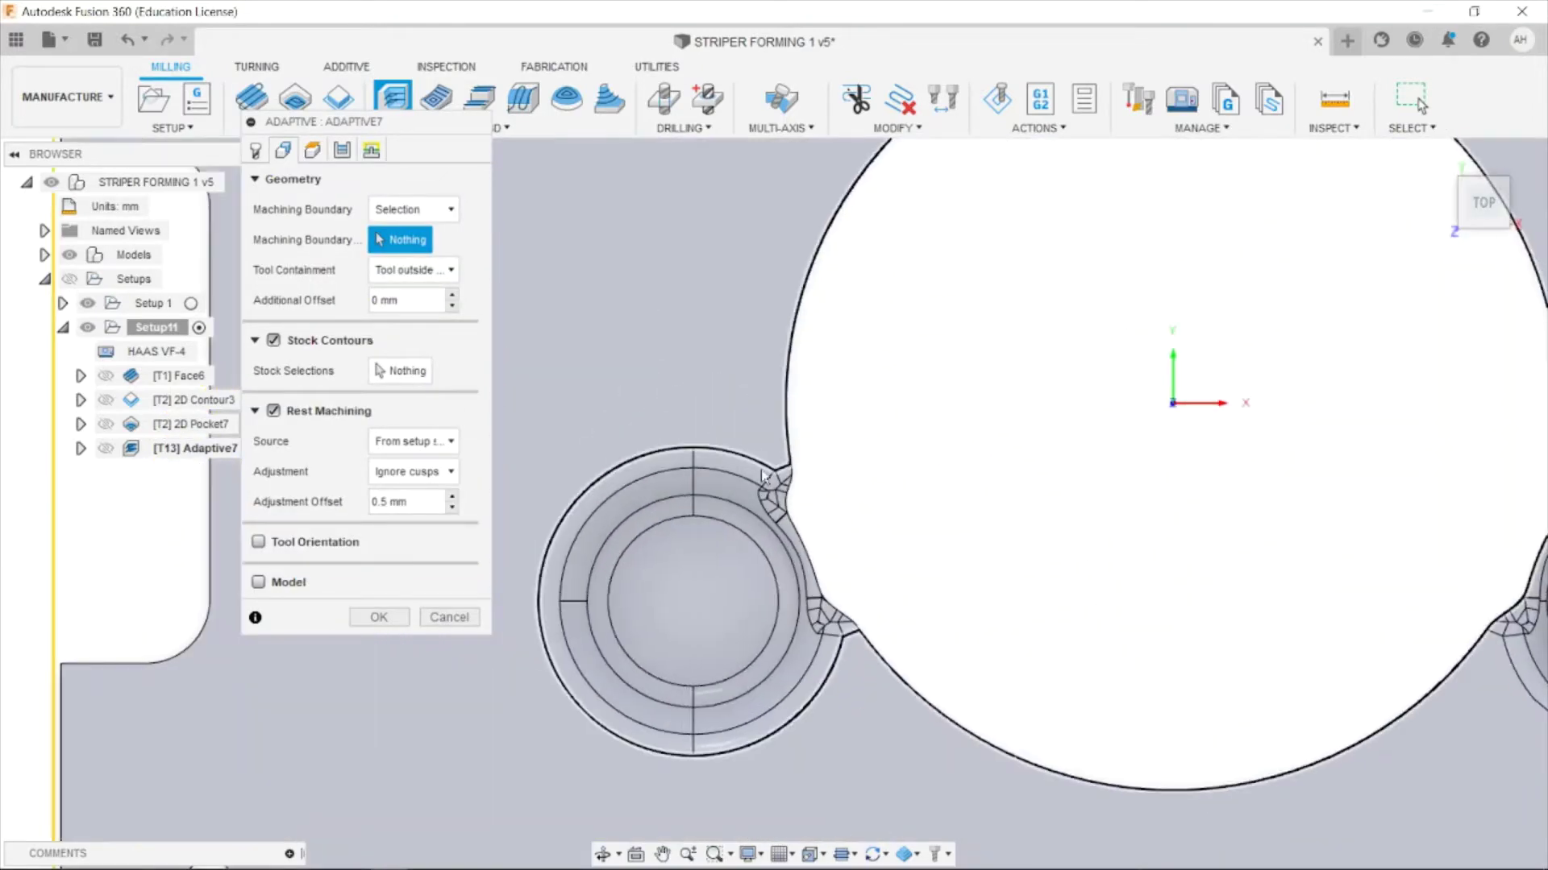
pyautogui.click(767, 477)
pyautogui.click(795, 334)
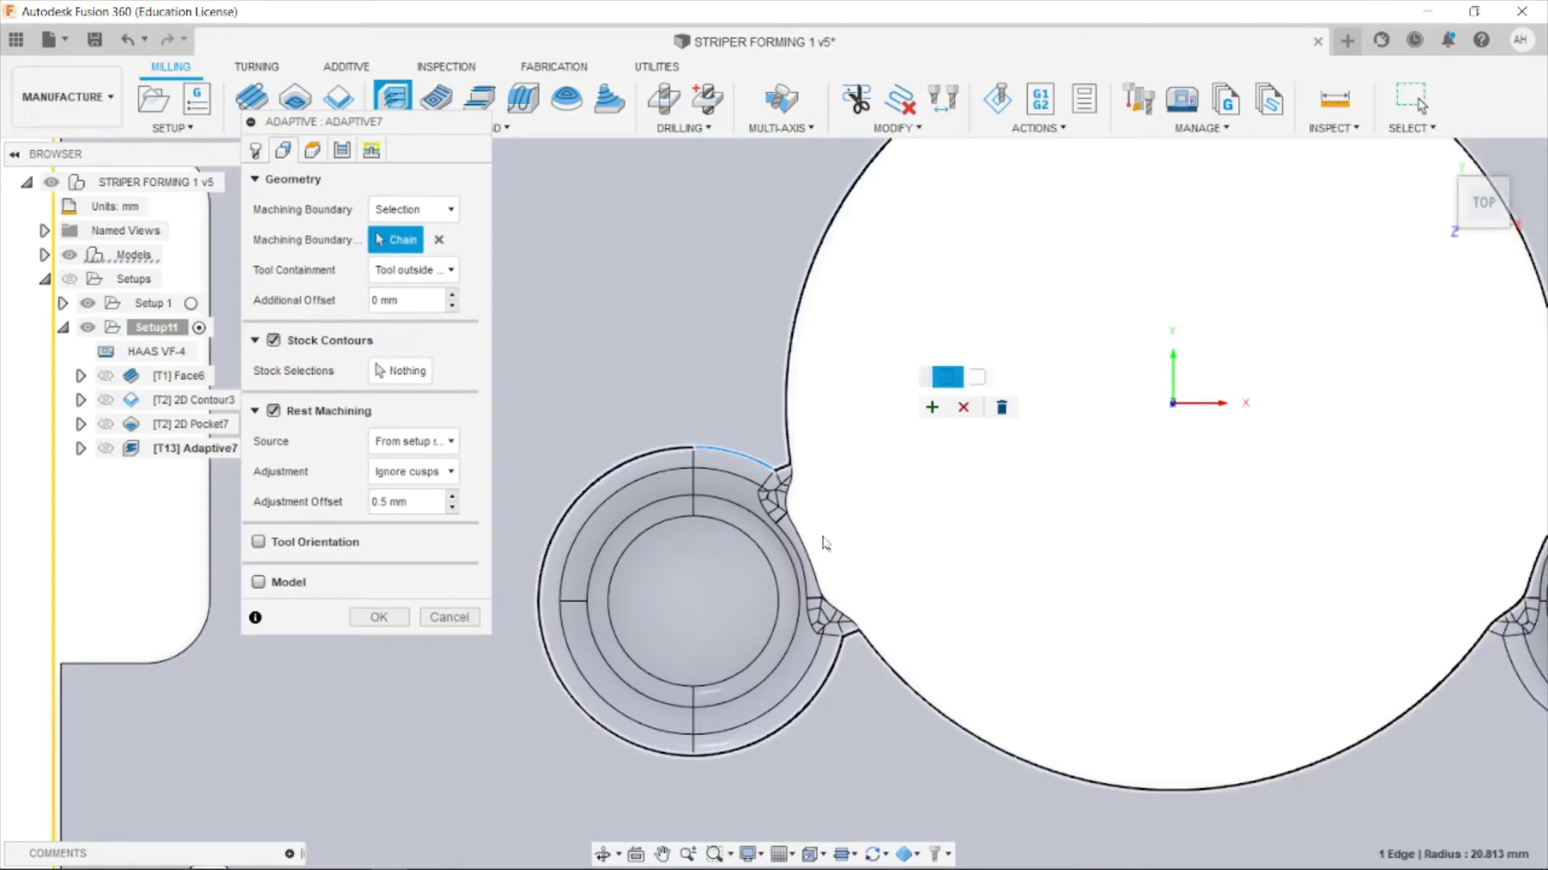
pyautogui.click(805, 554)
pyautogui.click(930, 409)
pyautogui.scroll(-5, 647, 462)
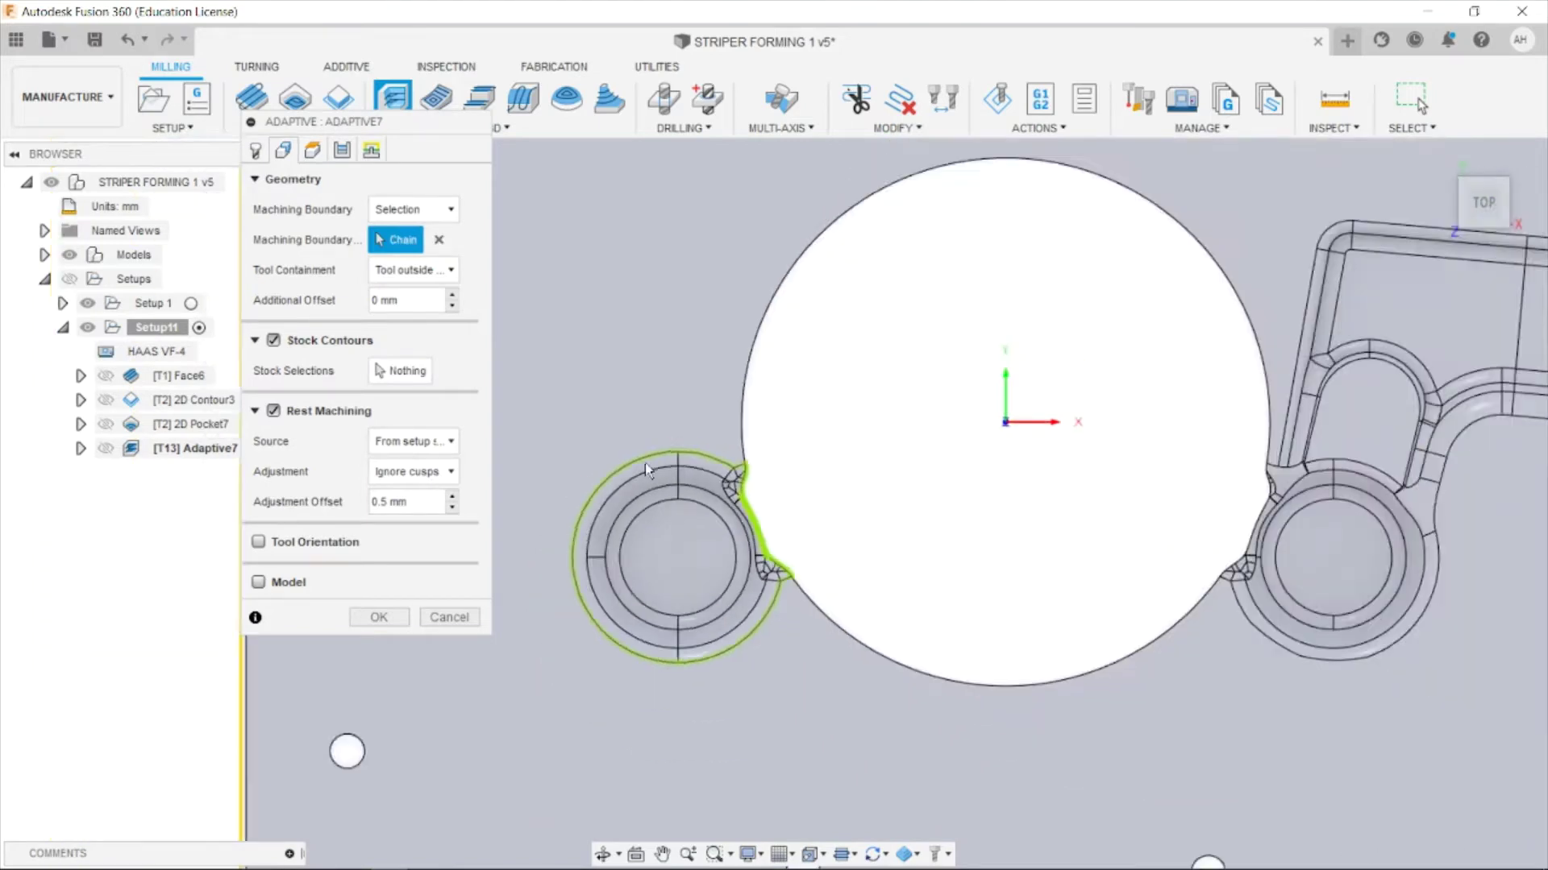
# Add the rim of the channelled pocket, closed at the dividing edge across its channel, as a second boundary chain.
pyautogui.scroll(3, 1247, 336)
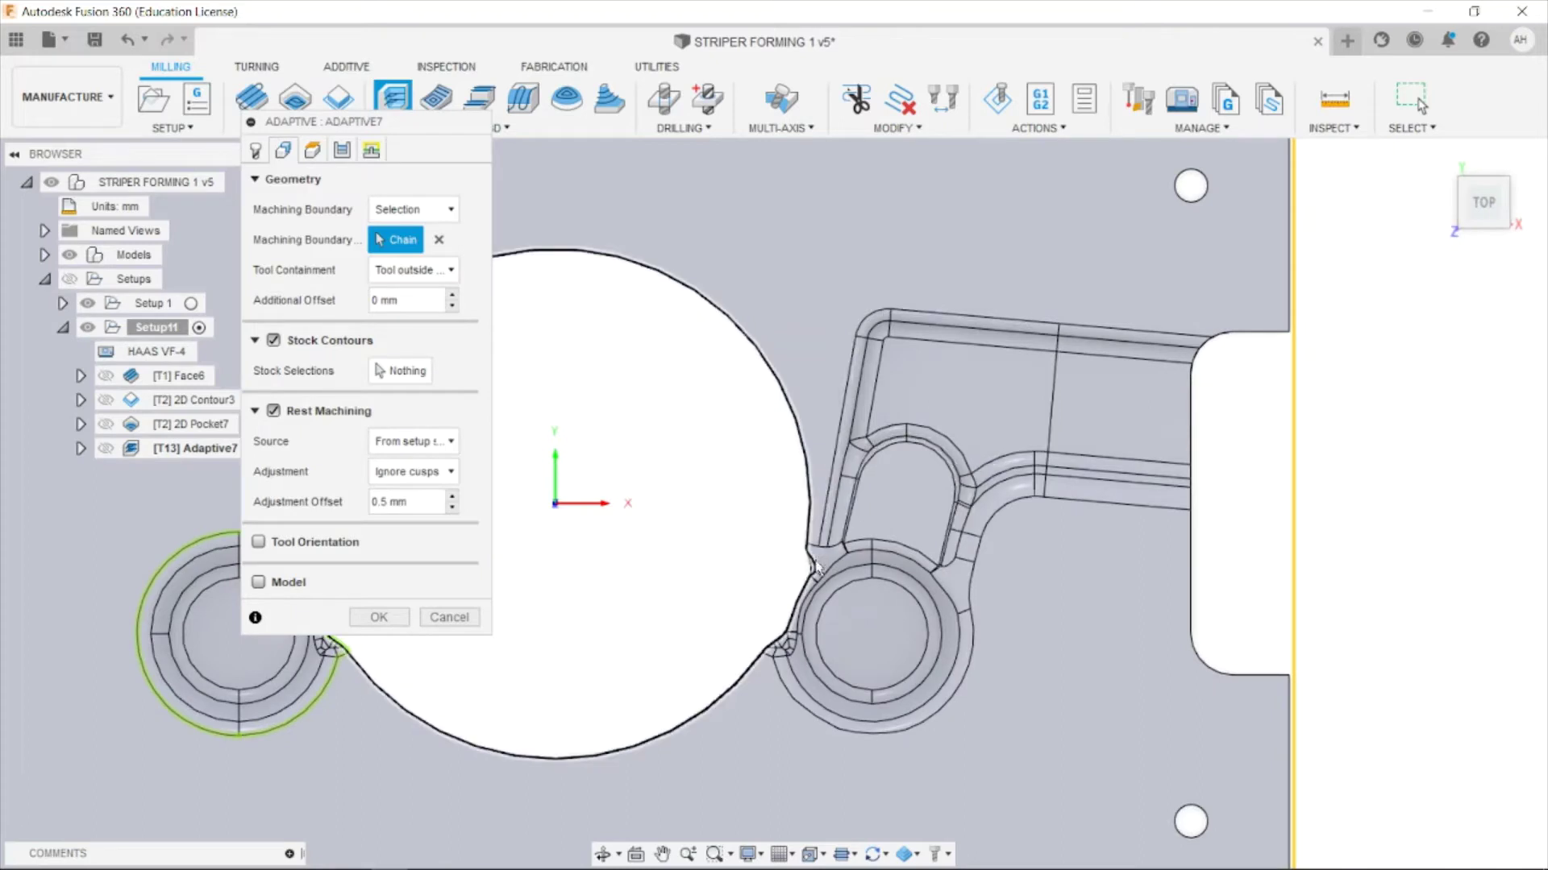
pyautogui.click(995, 522)
pyautogui.click(808, 563)
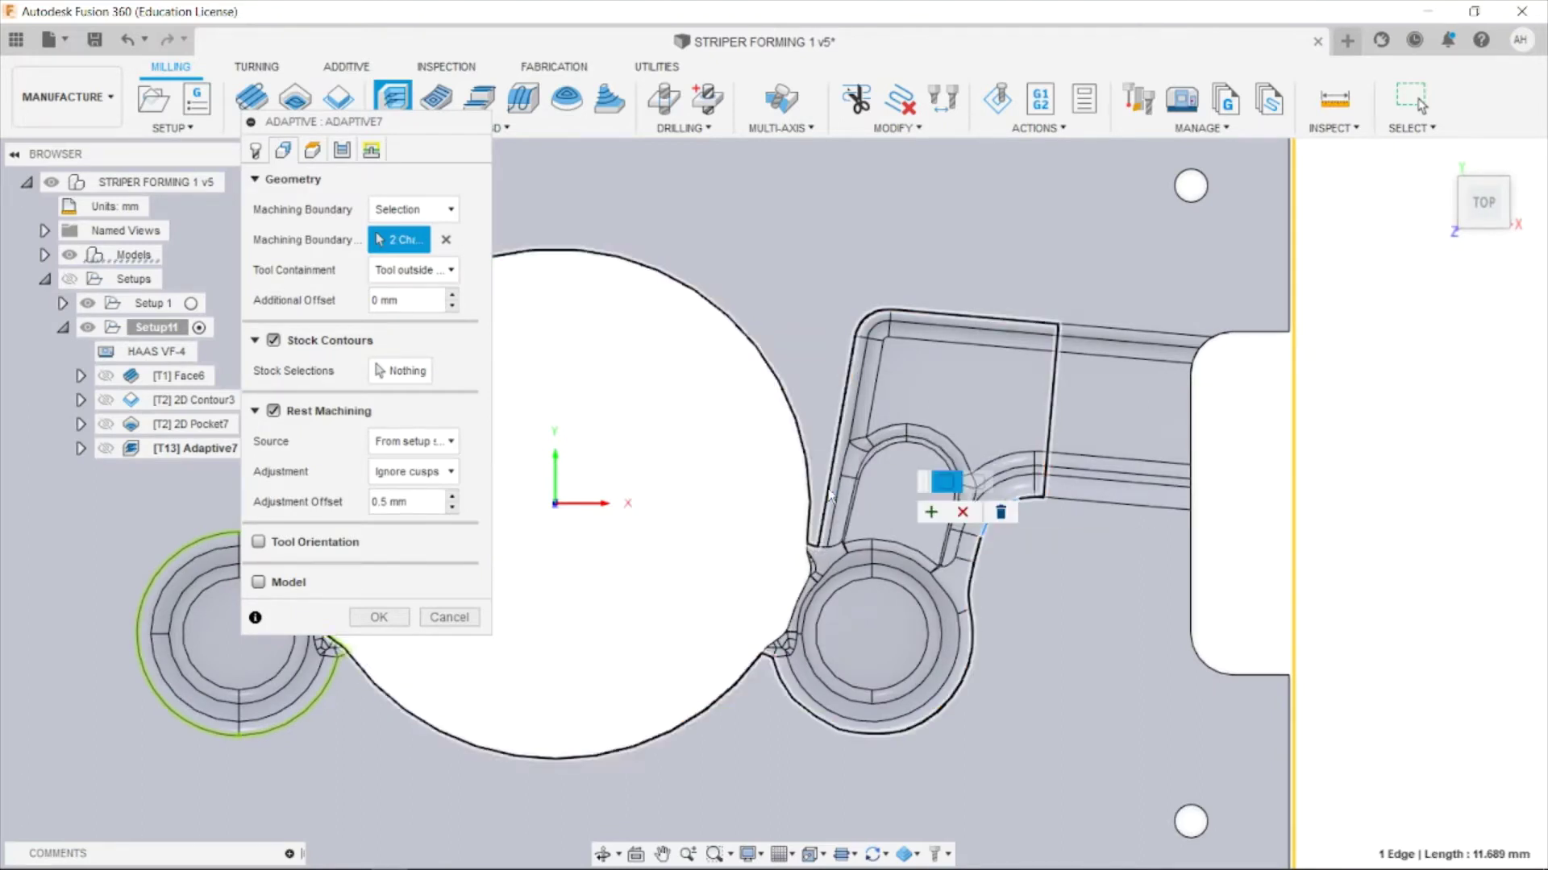
pyautogui.scroll(3, 810, 556)
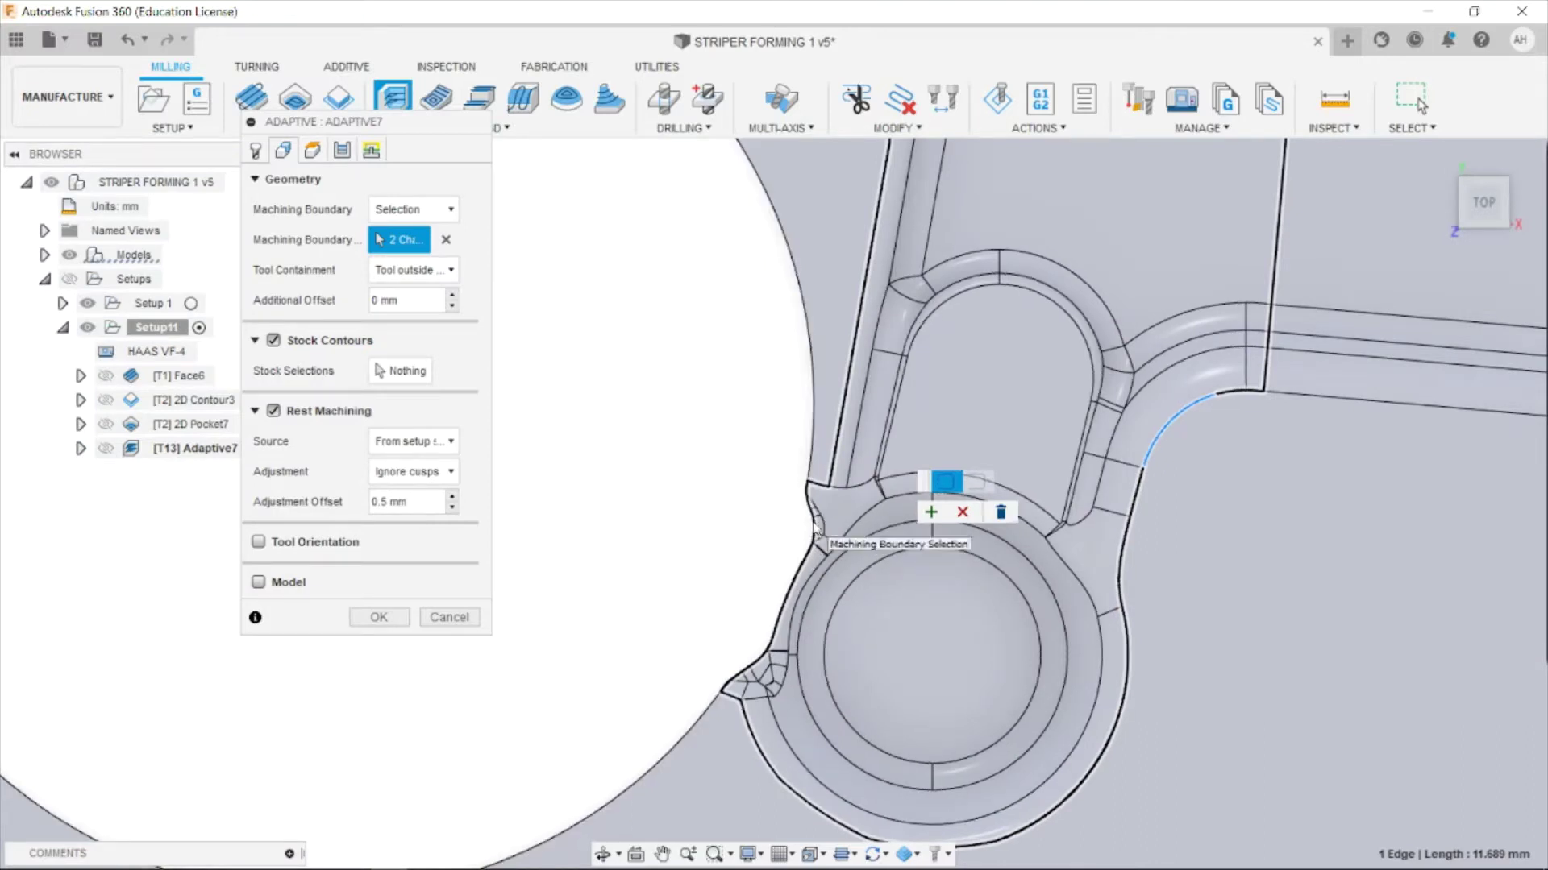
pyautogui.click(931, 512)
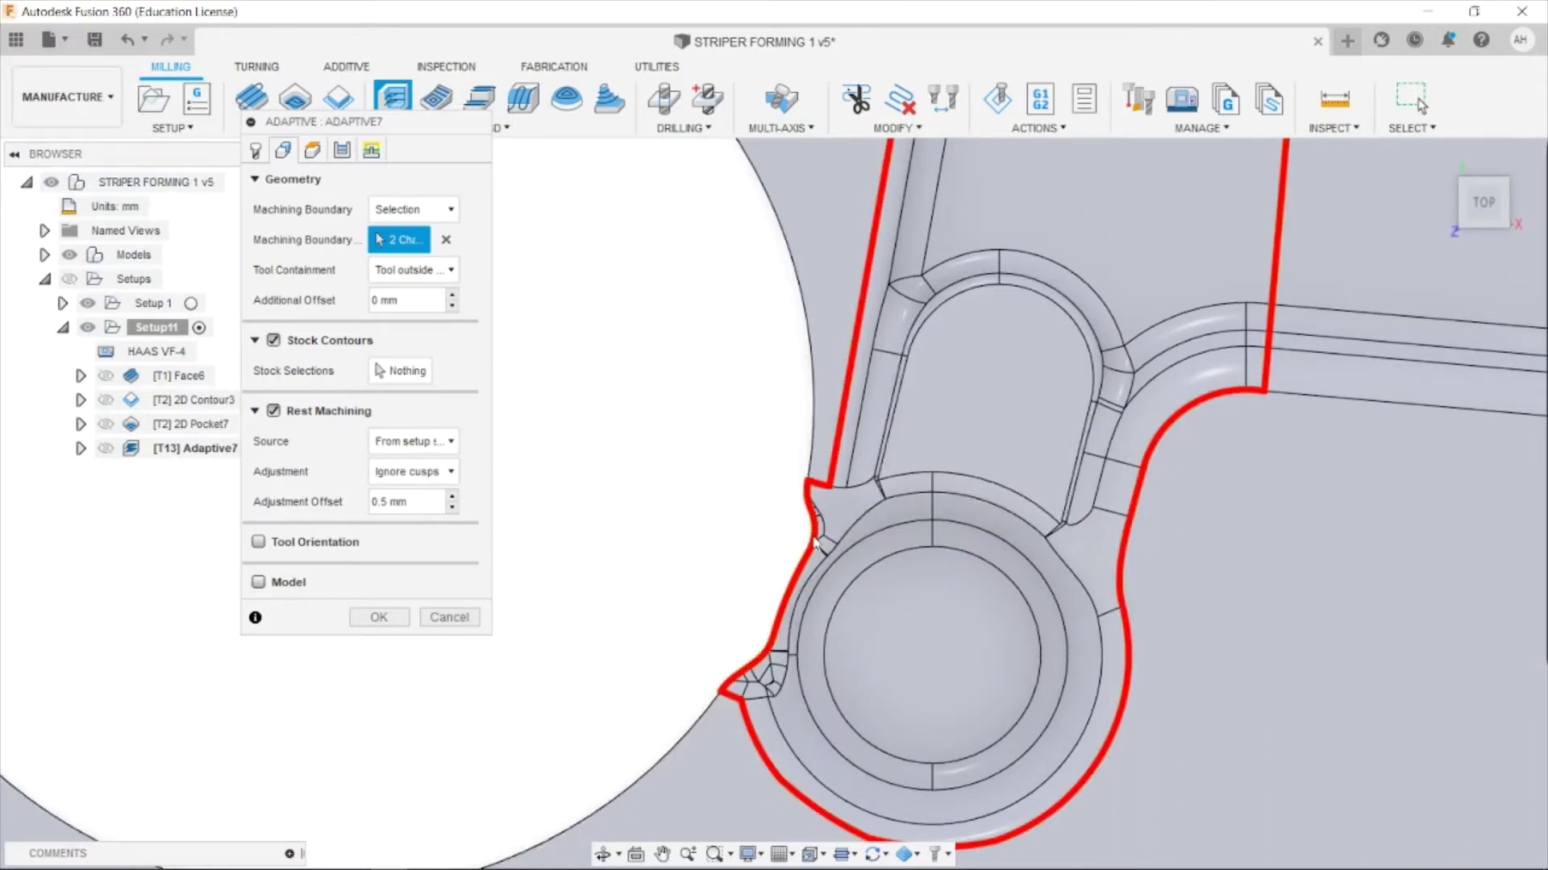
pyautogui.scroll(3, 818, 564)
pyautogui.scroll(-6, 824, 633)
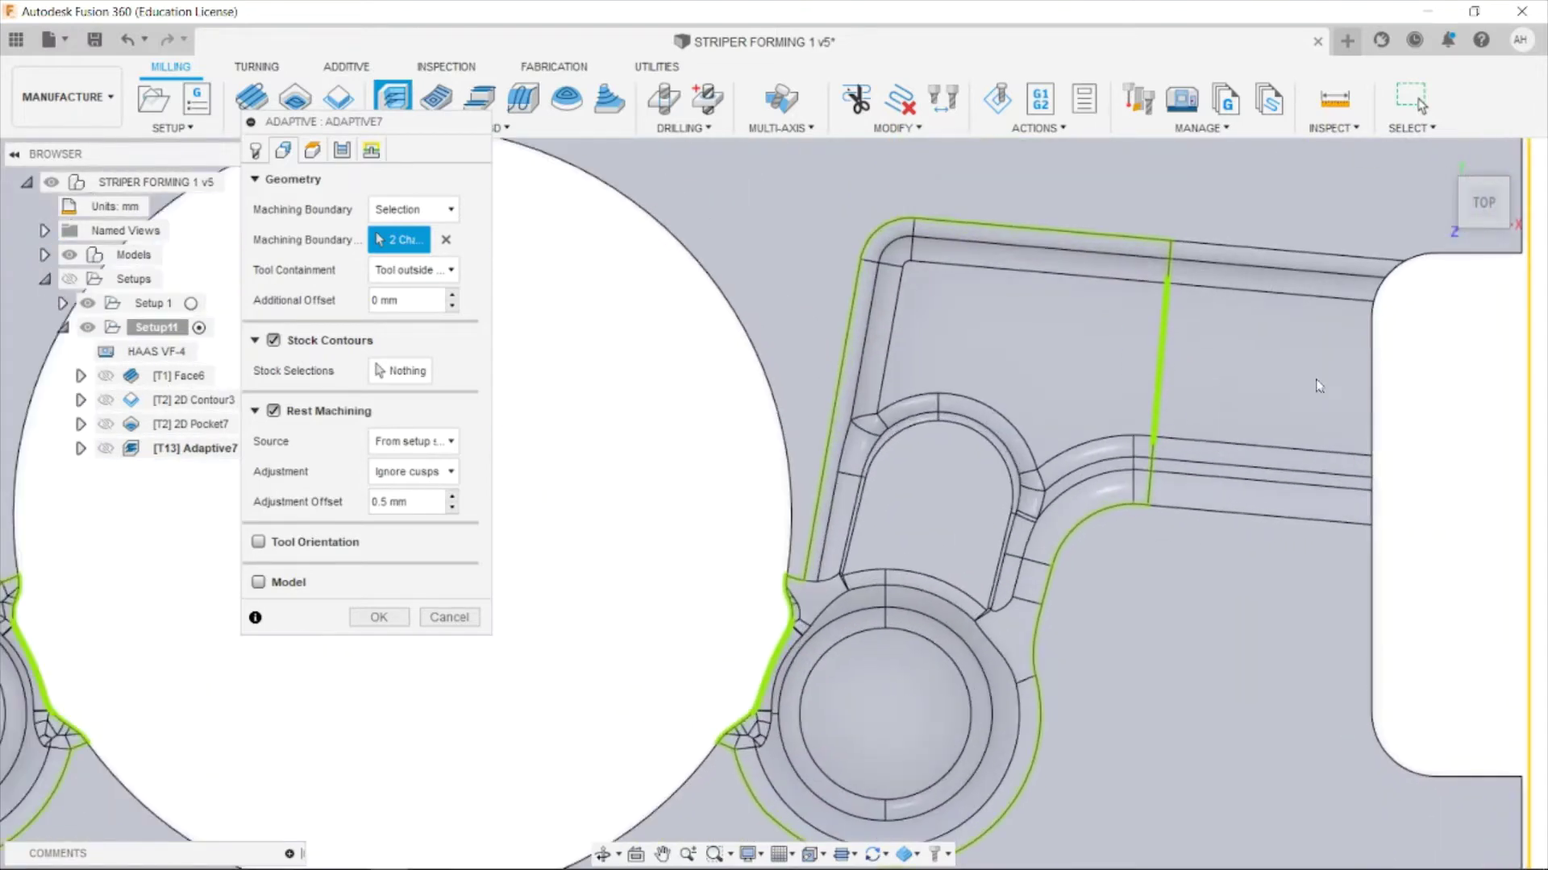
# Extend the second boundary chain along both sides of the channel to the notch in the plate's side.
pyautogui.click(1161, 374)
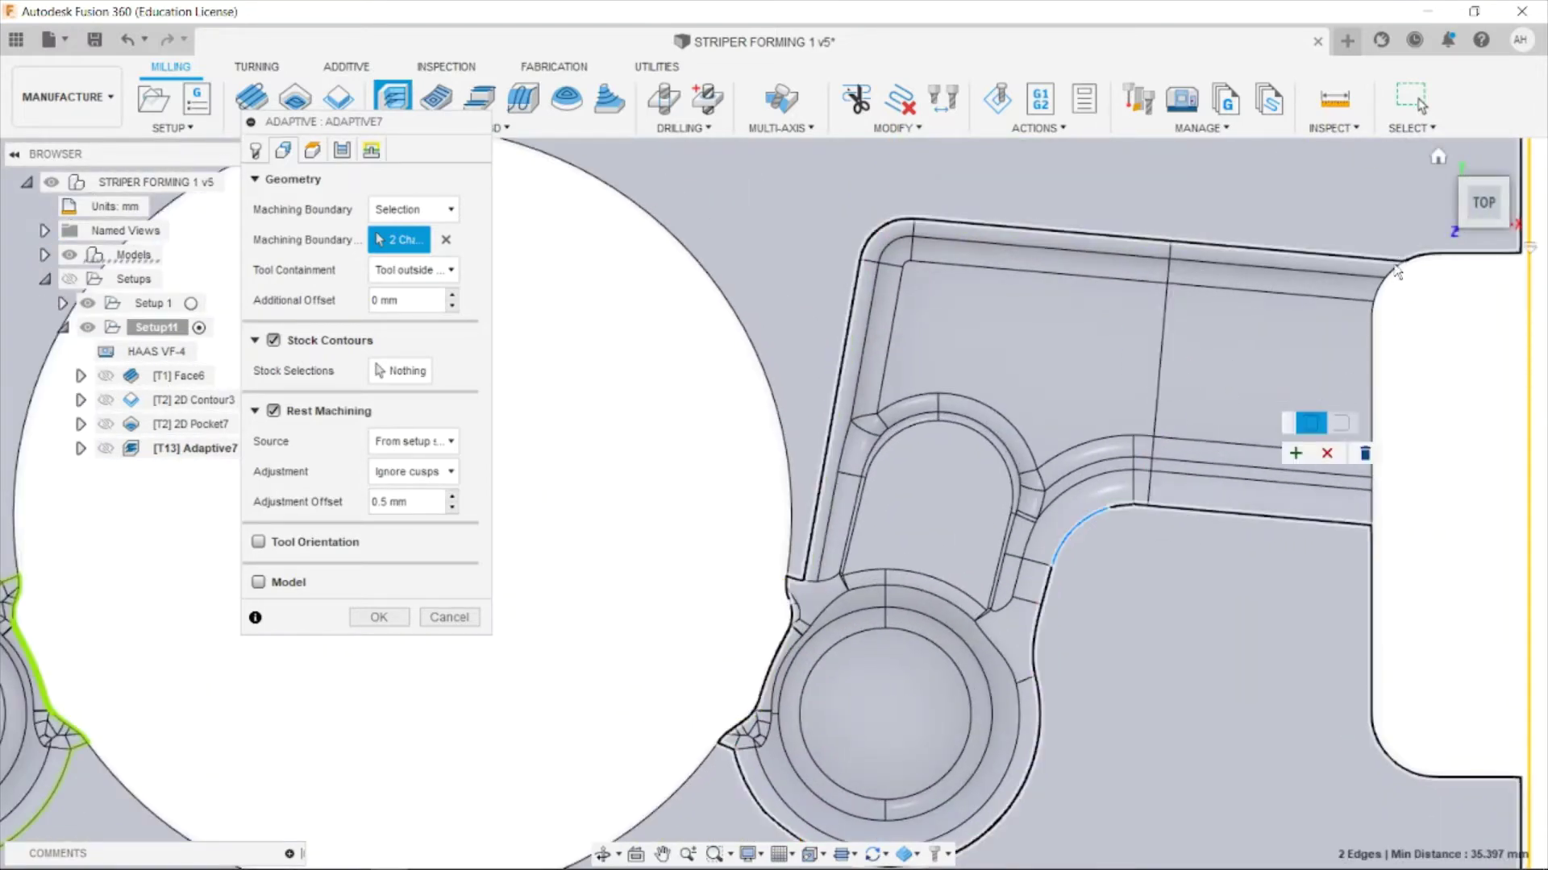
pyautogui.click(1295, 453)
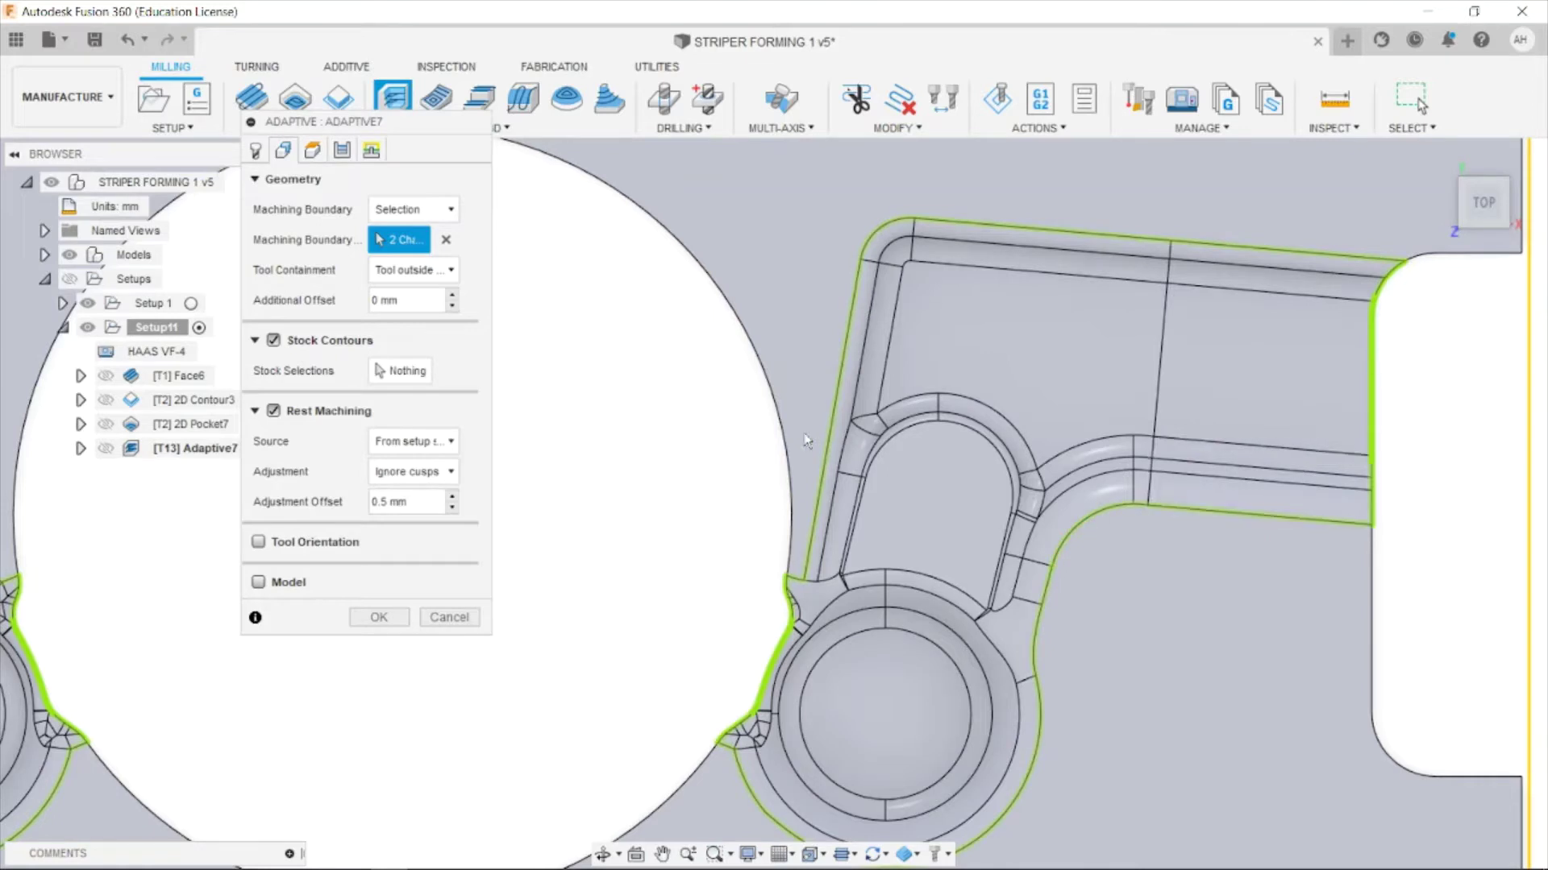
pyautogui.scroll(-5, 951, 499)
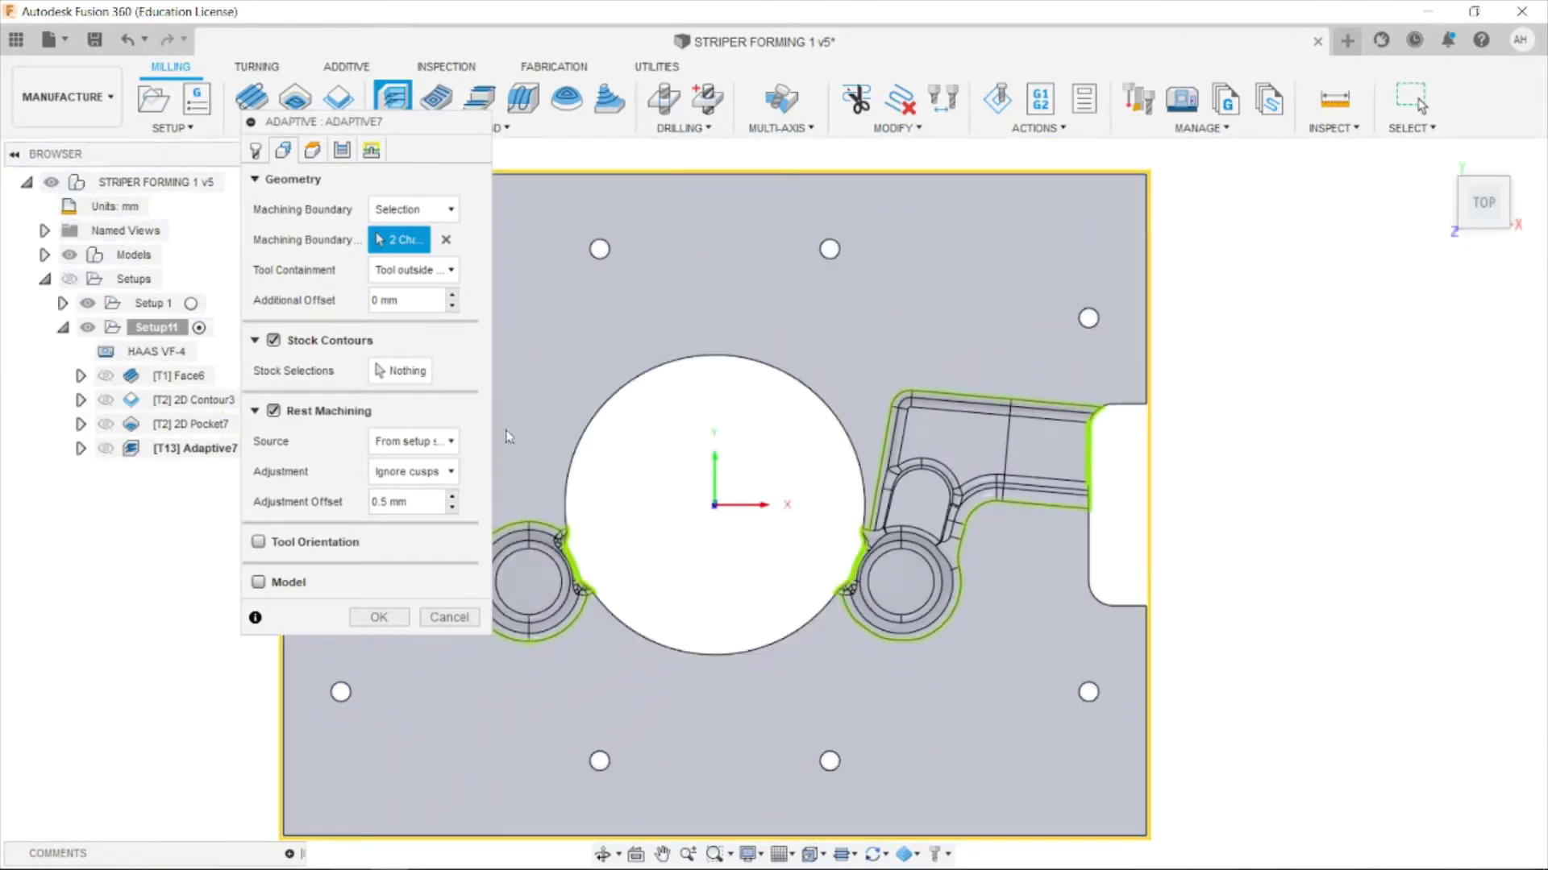
# Enable Order By Area, set the radial and axial stock to leave to 0 mm, and generate the adaptive clearing toolpath.
pyautogui.click(311, 151)
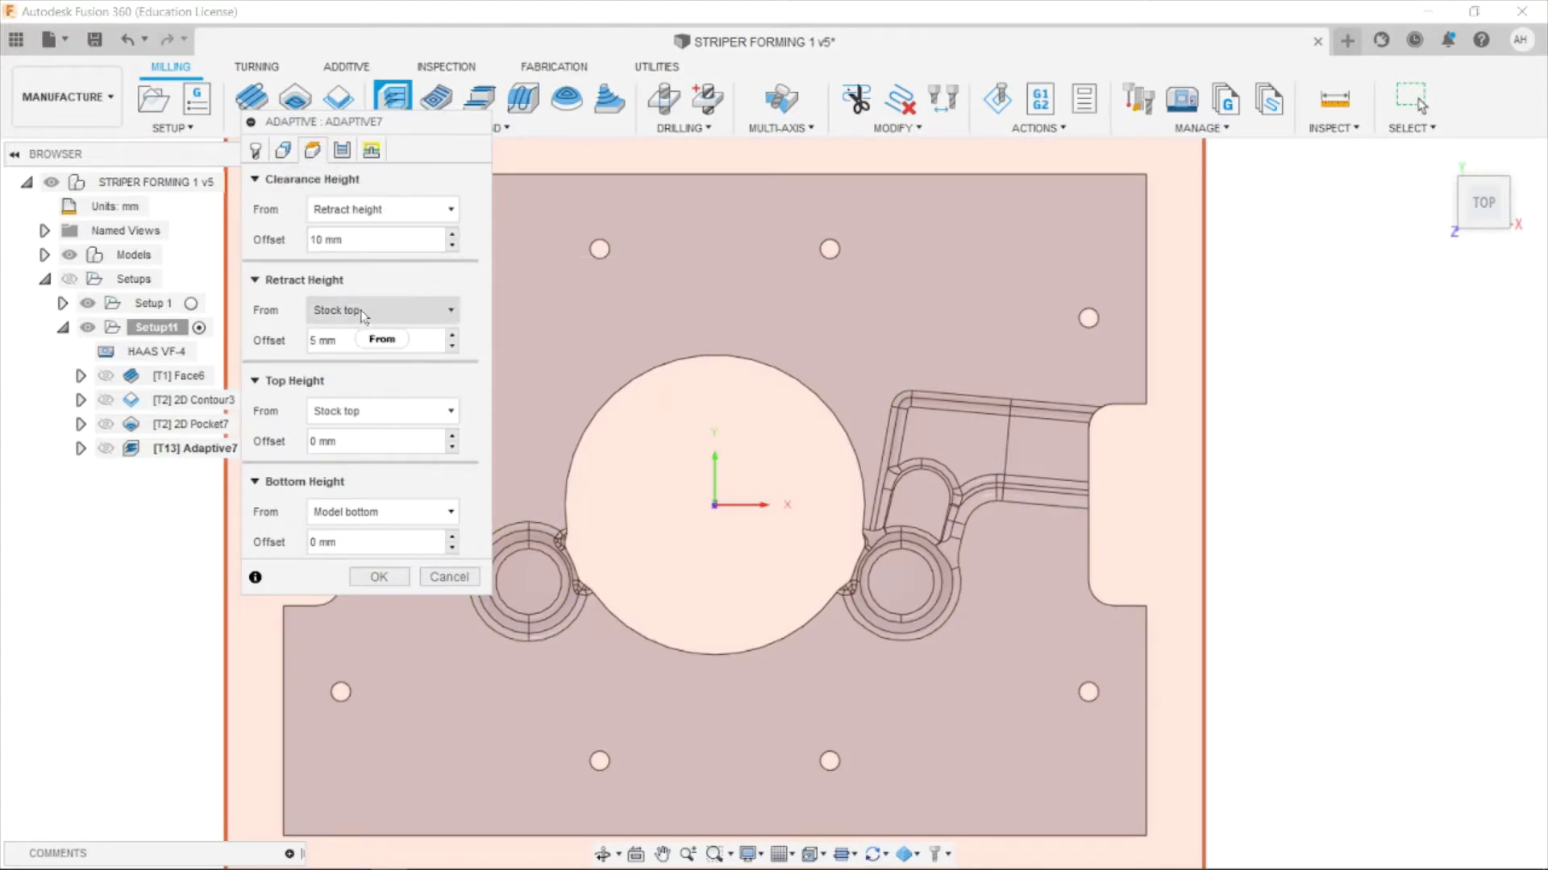
pyautogui.click(342, 151)
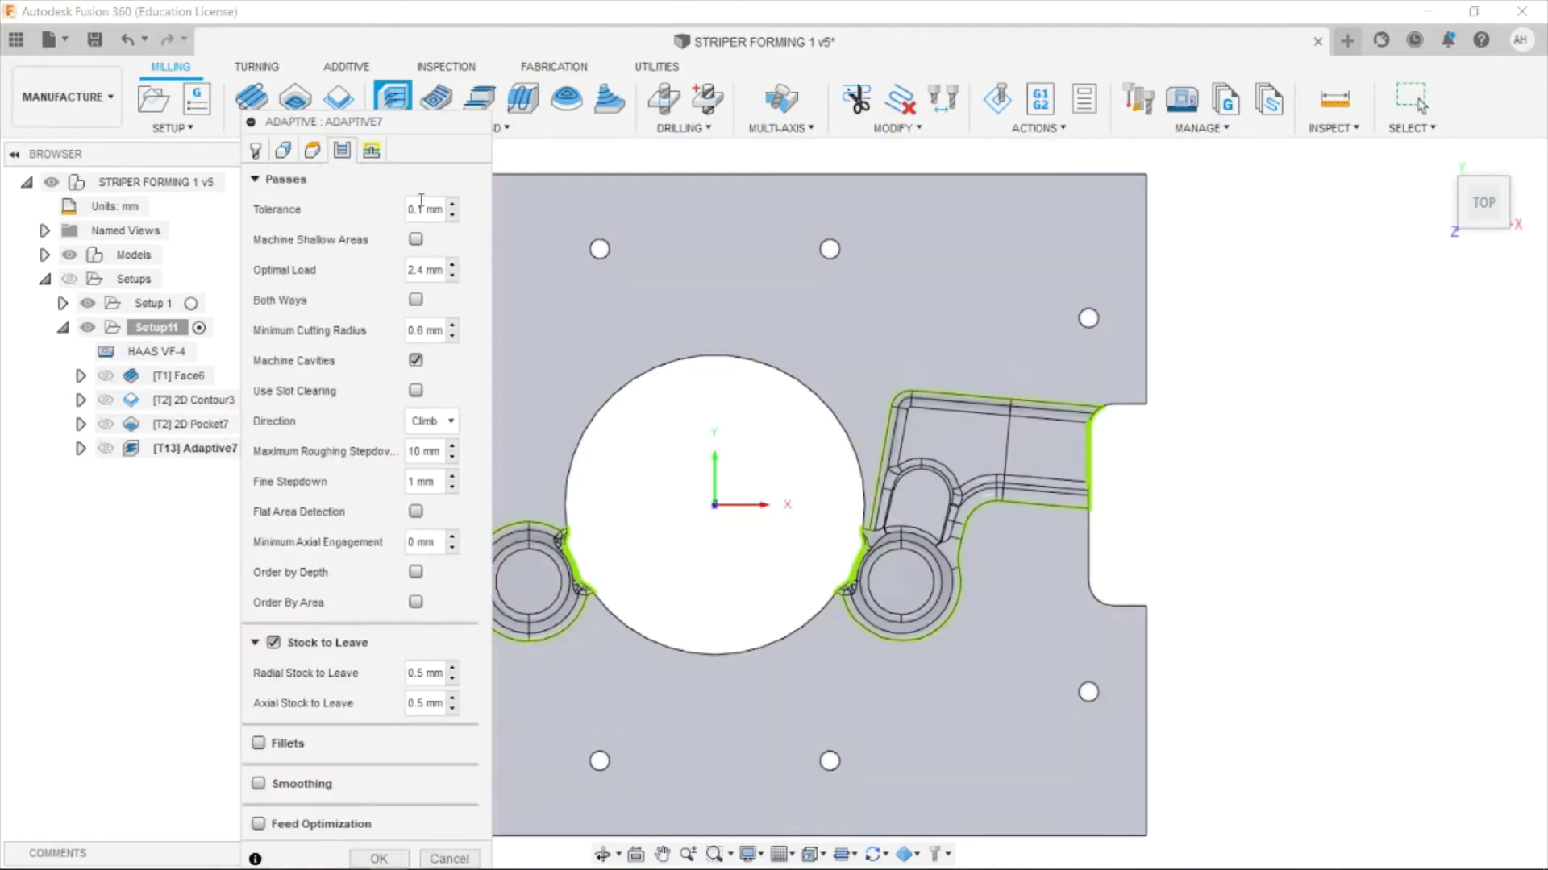
pyautogui.click(416, 603)
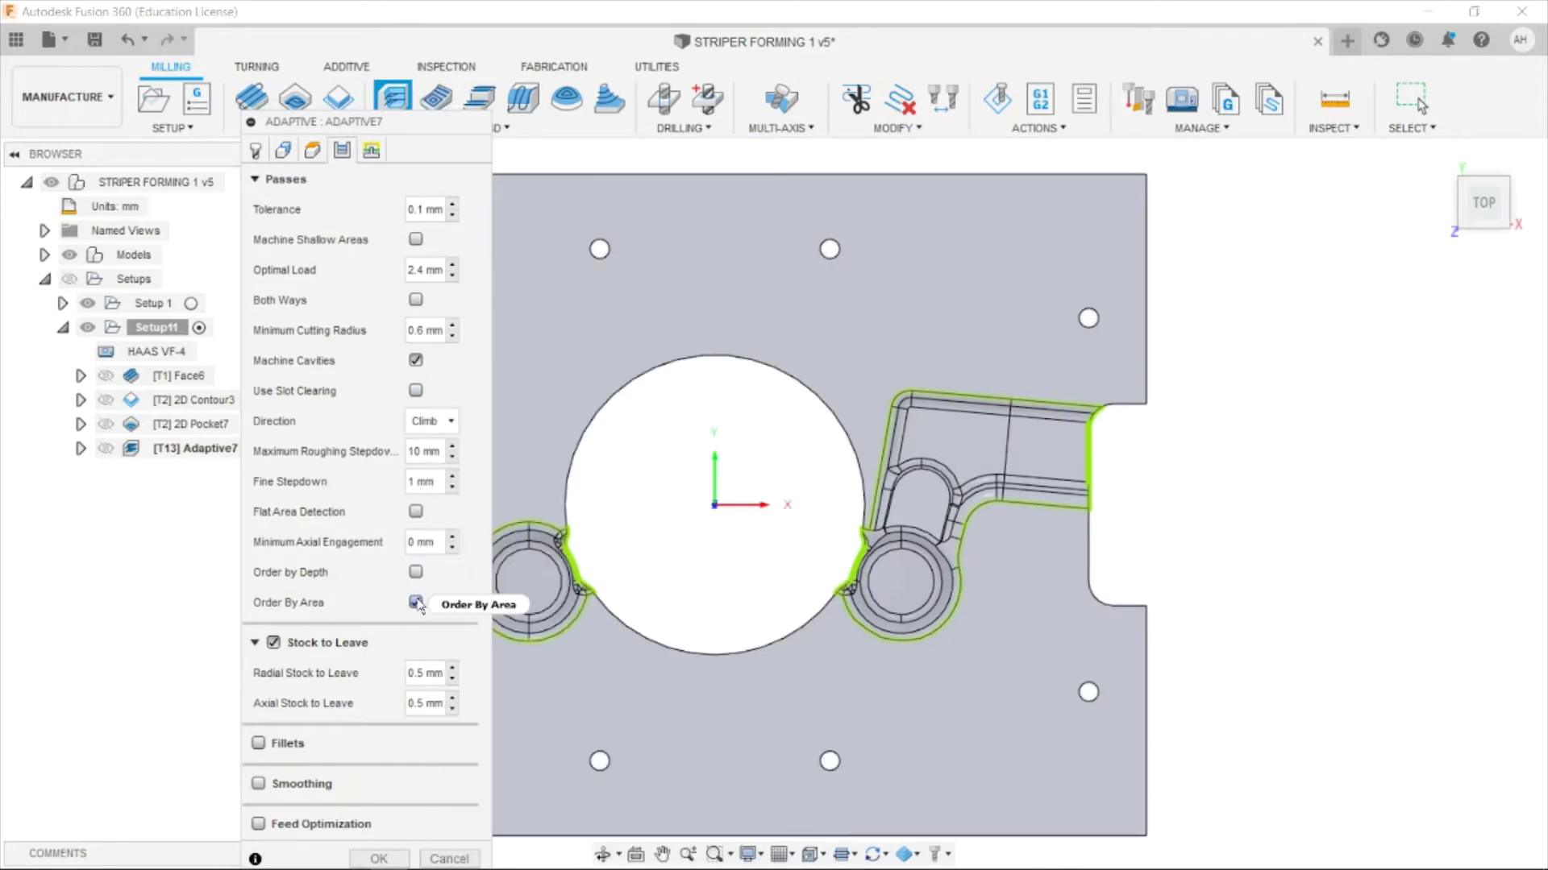
pyautogui.click(452, 679)
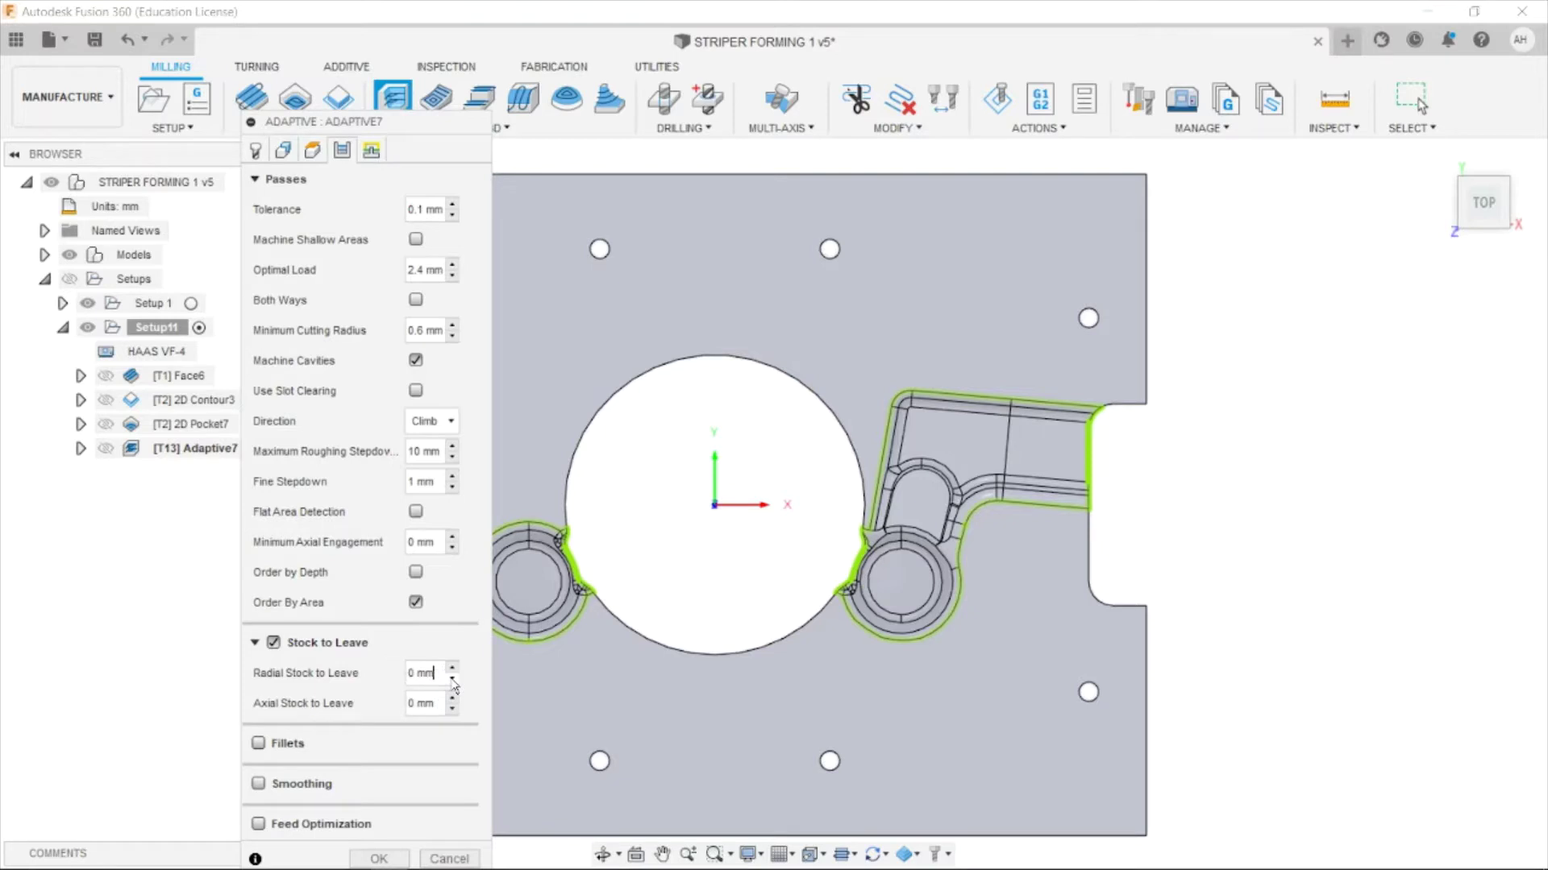
pyautogui.click(367, 151)
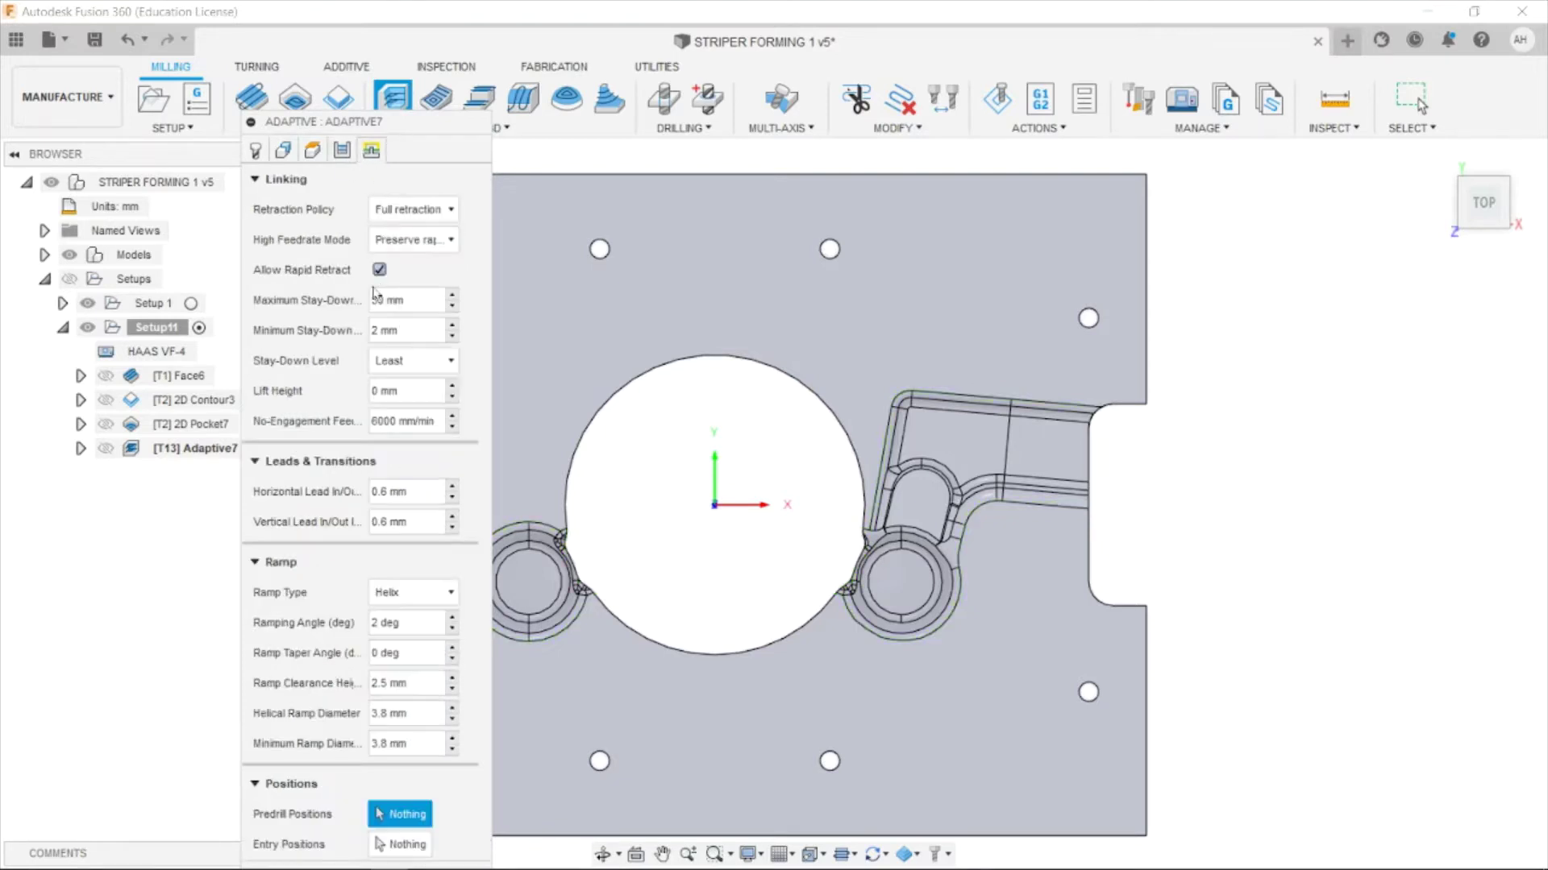
pyautogui.click(268, 180)
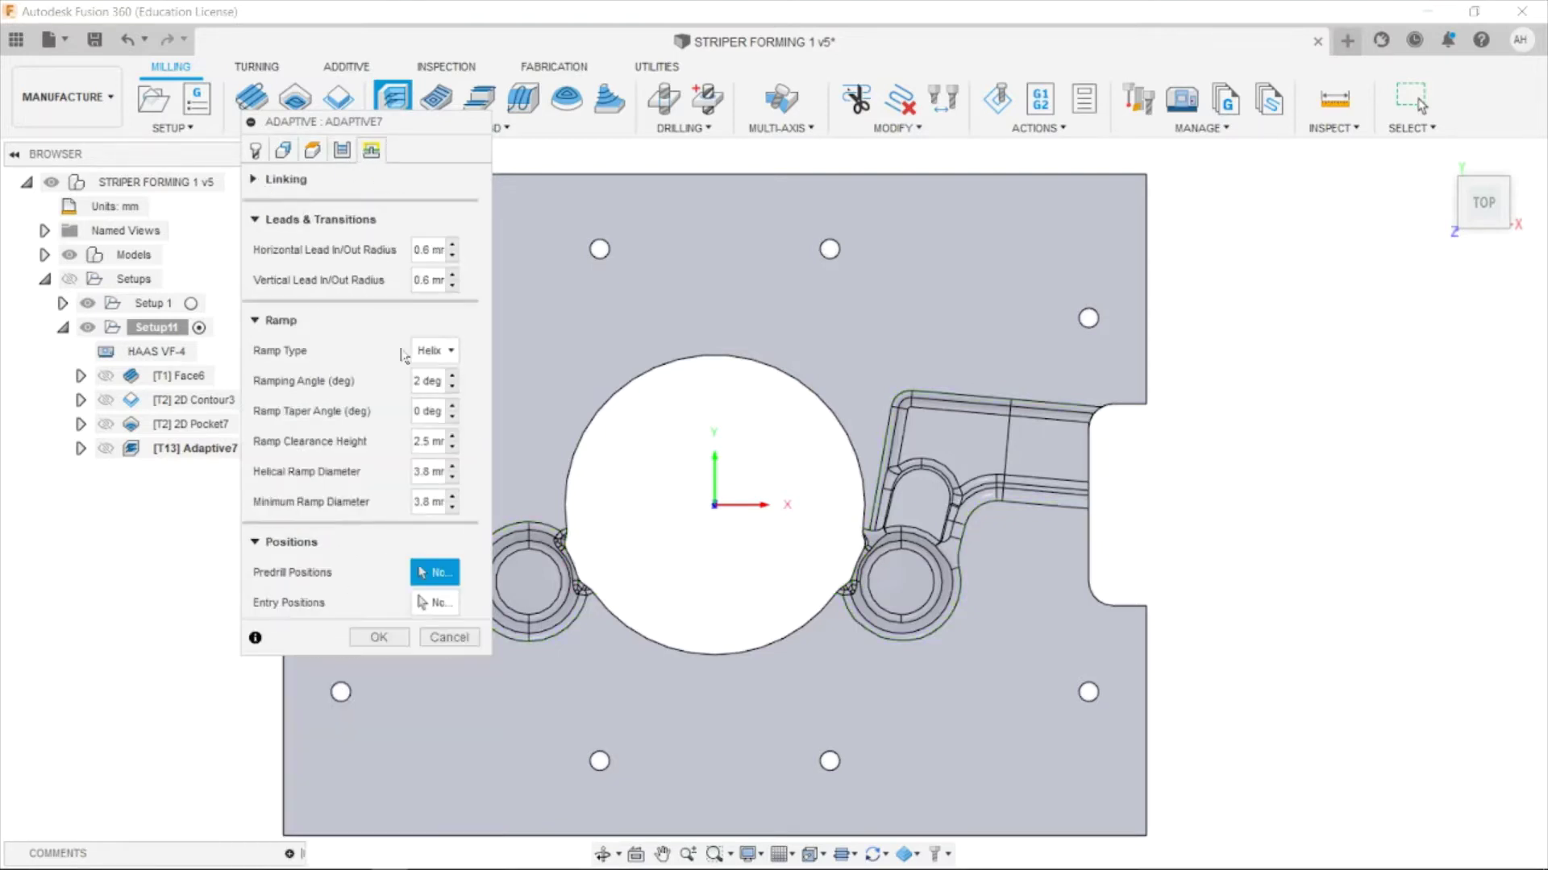
pyautogui.click(379, 637)
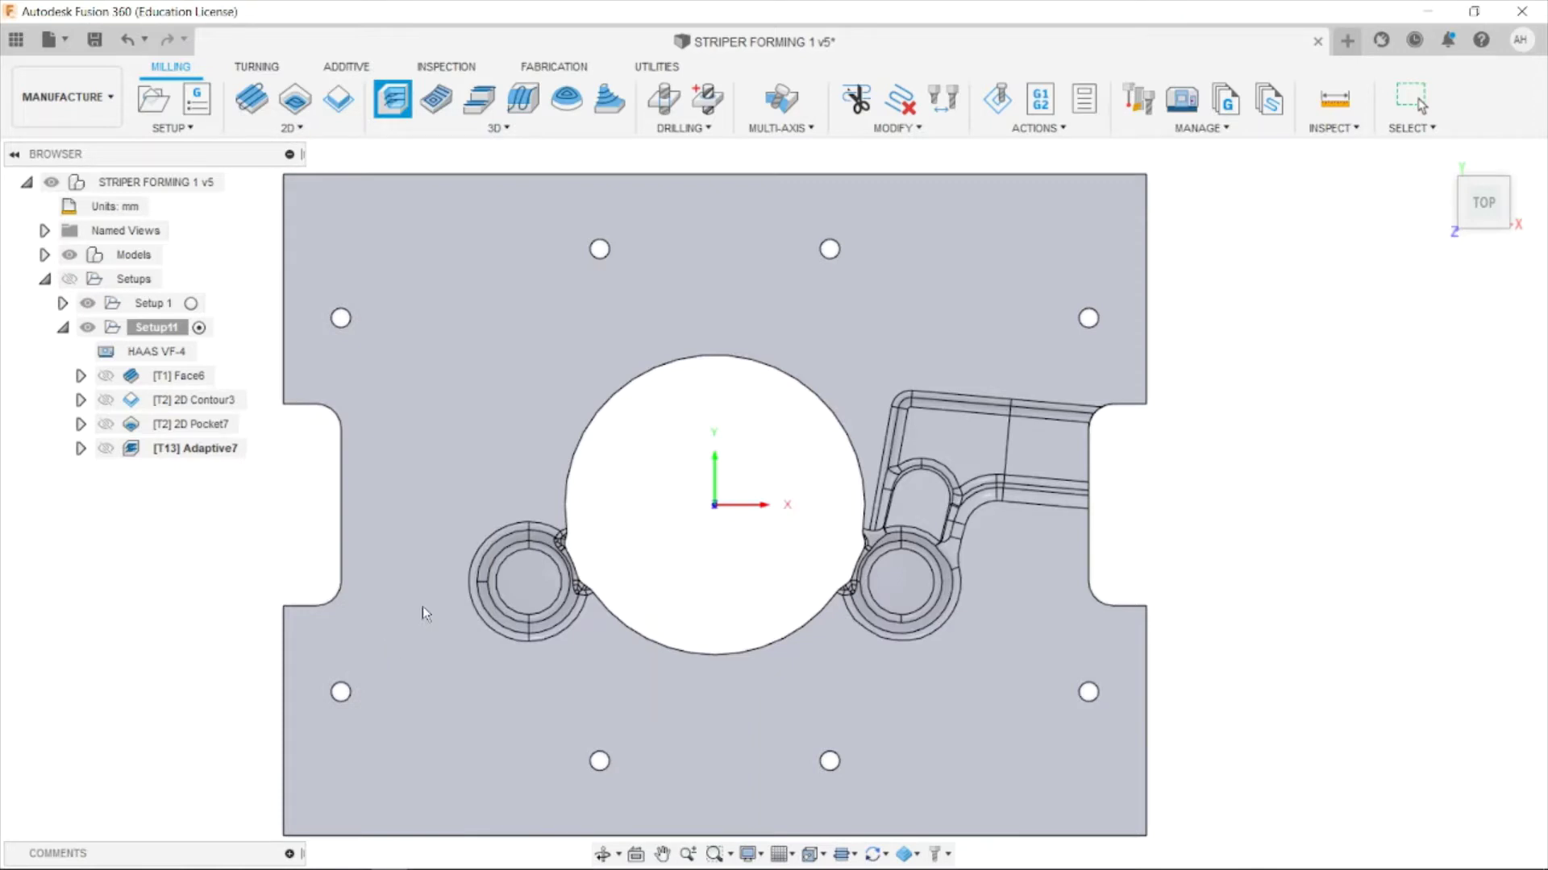
pyautogui.click(1435, 159)
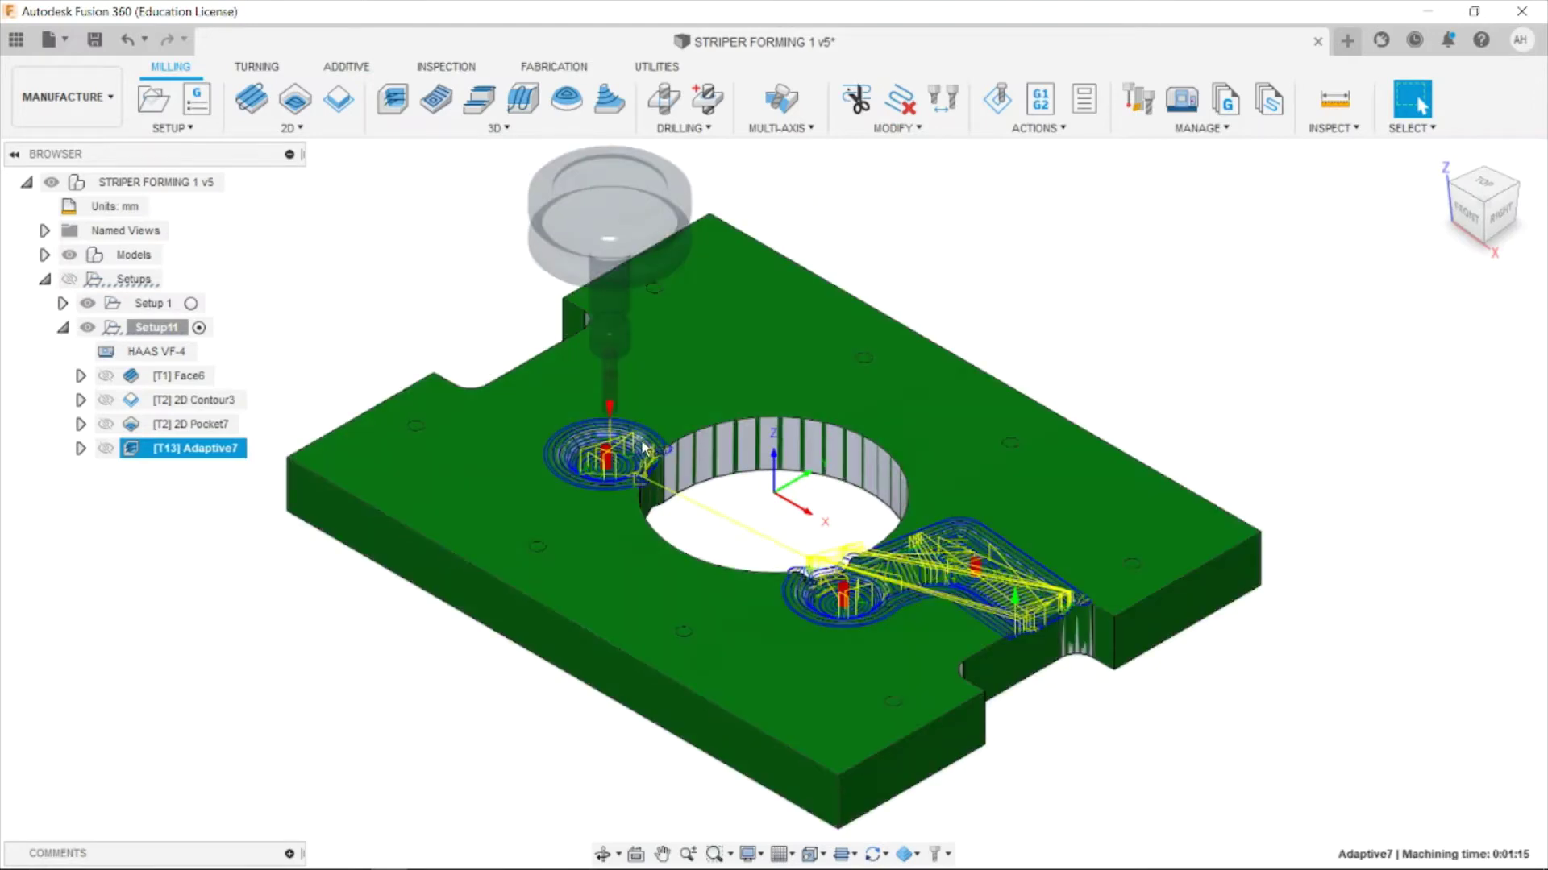
# Start a 3D Parallel operation with the 3 mm R1.5 mm ball end mill from the Tutorial - Metric library.
pyautogui.click(506, 128)
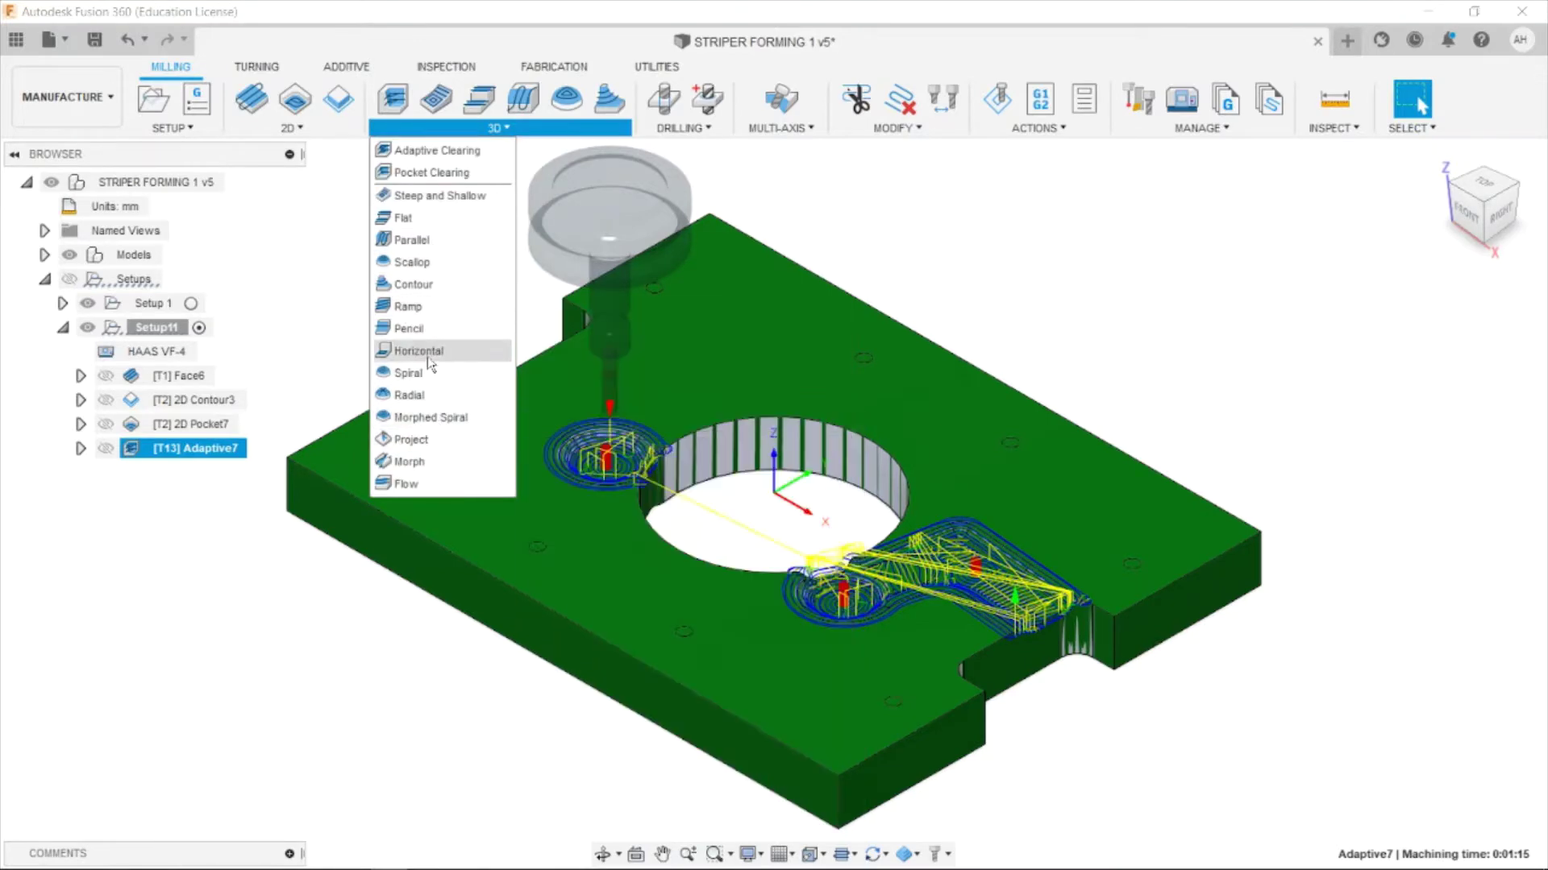
pyautogui.click(411, 240)
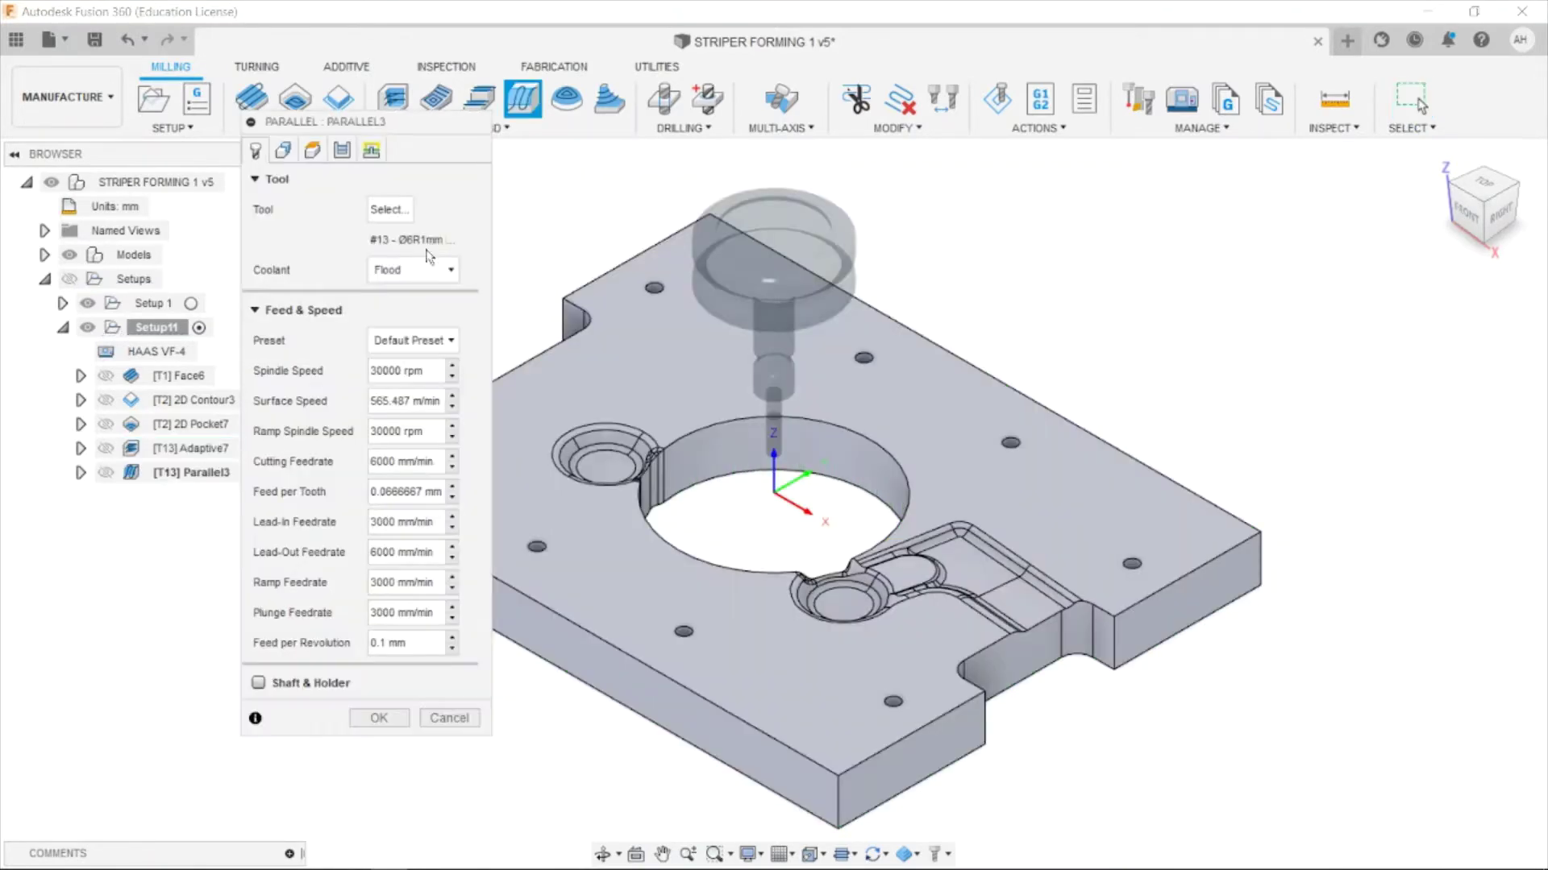
pyautogui.click(390, 210)
pyautogui.click(101, 735)
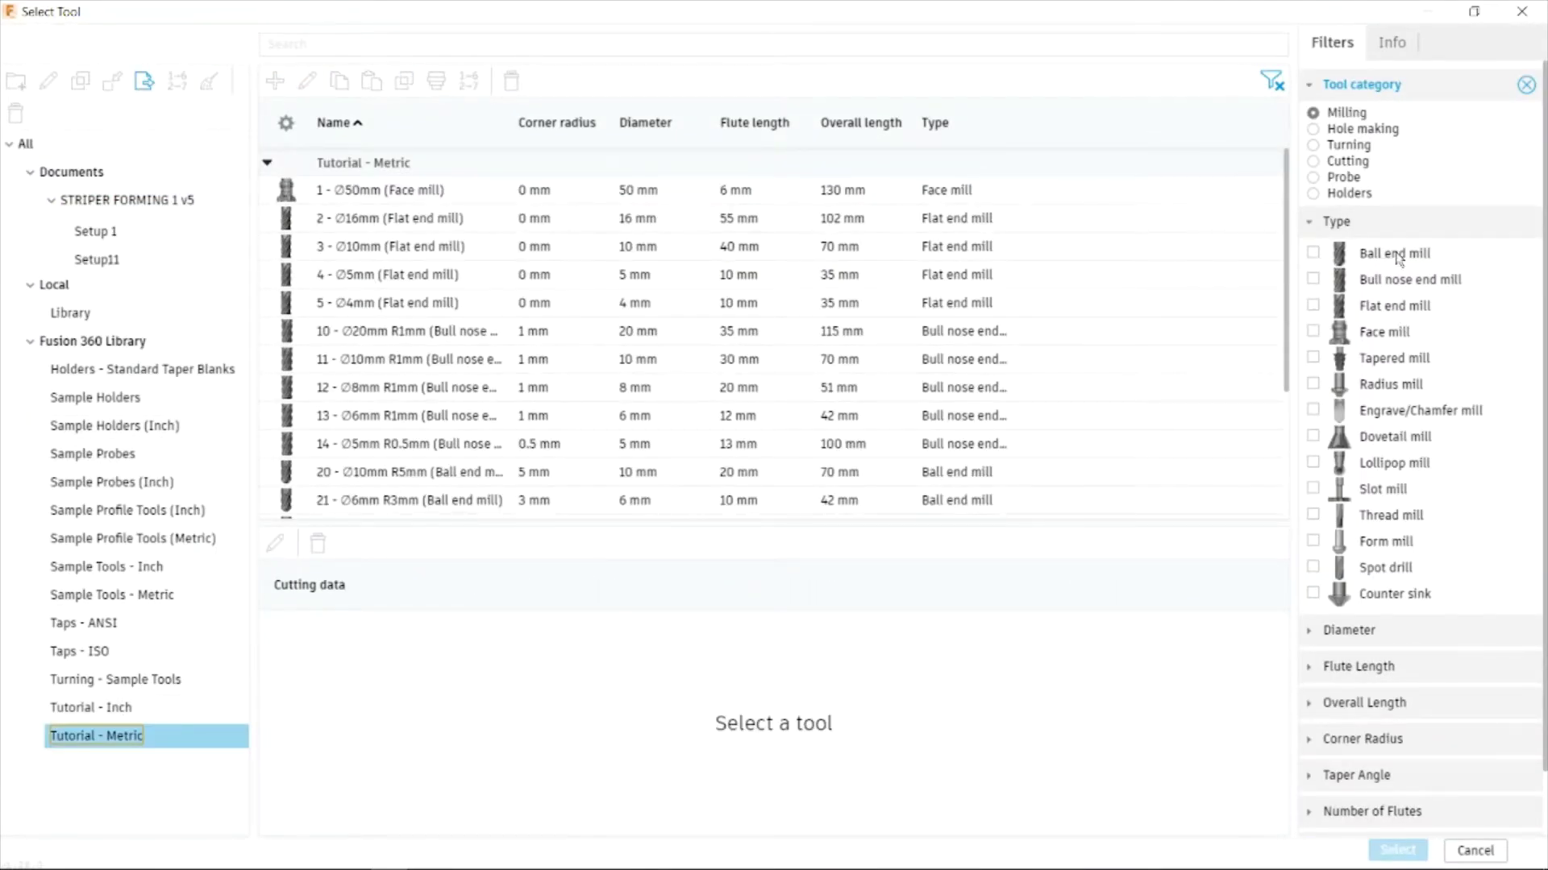
pyautogui.click(1313, 254)
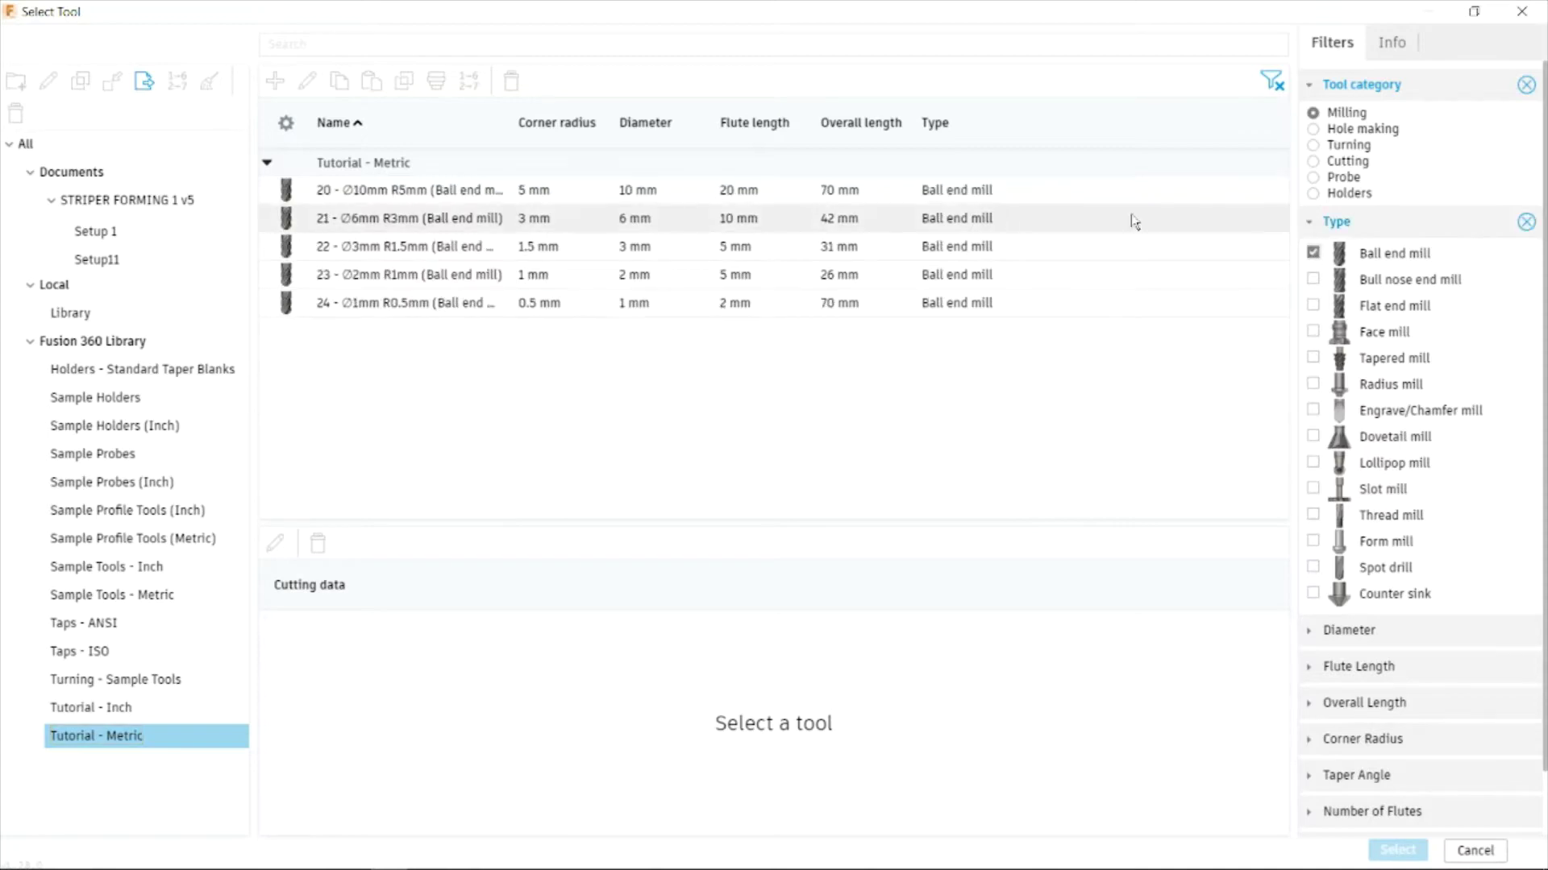
pyautogui.click(466, 246)
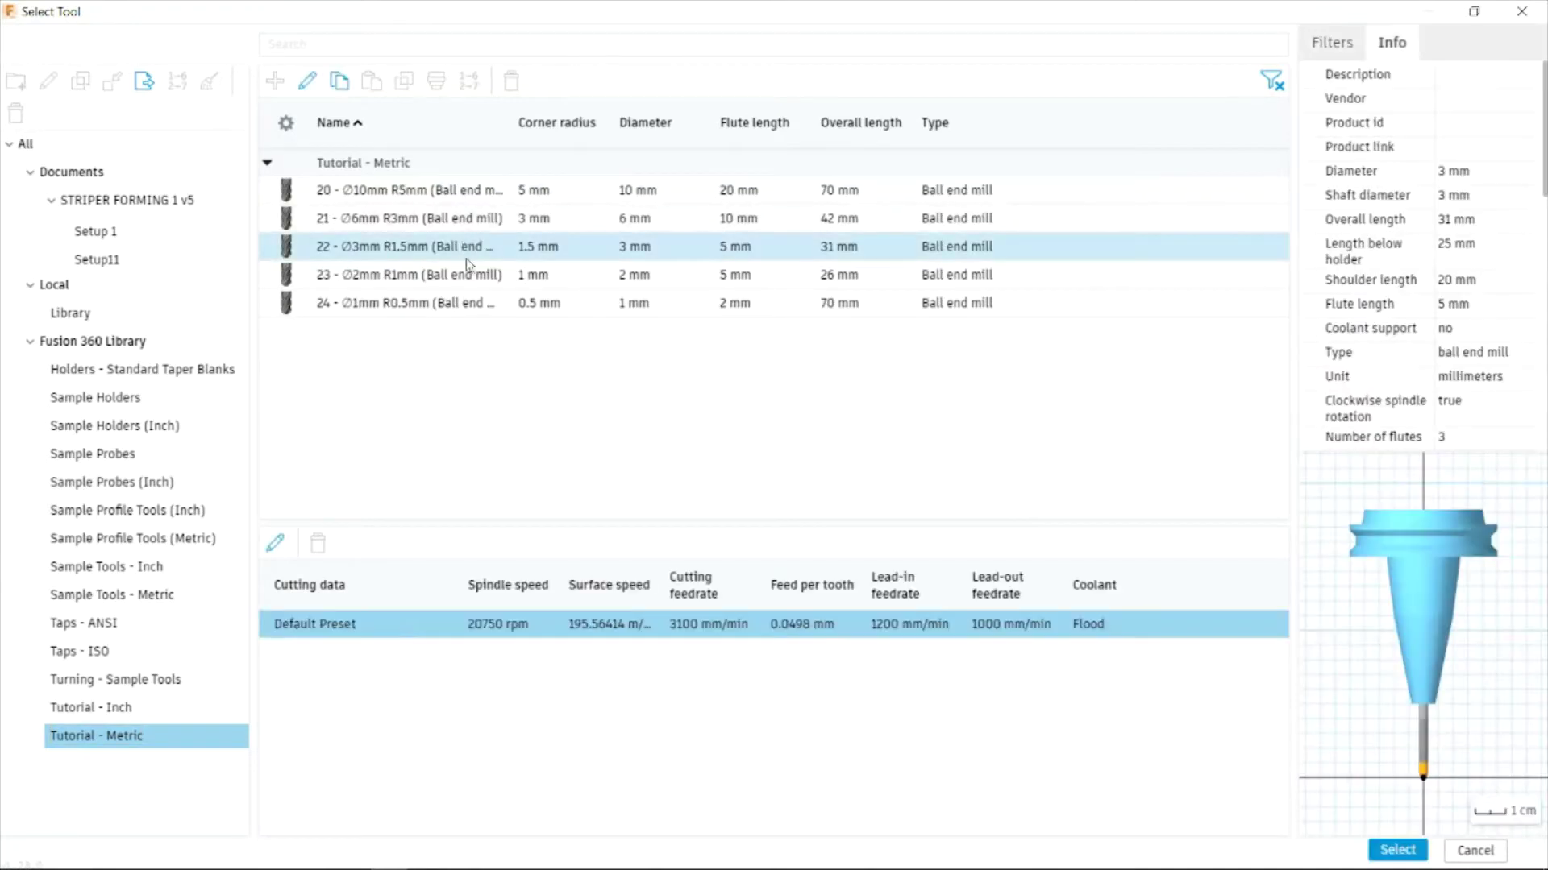
pyautogui.click(1396, 850)
# Set the parallel operation's machining boundary to Selection and choose the closed rim of the isolated round pocket beside the central opening.
pyautogui.click(283, 150)
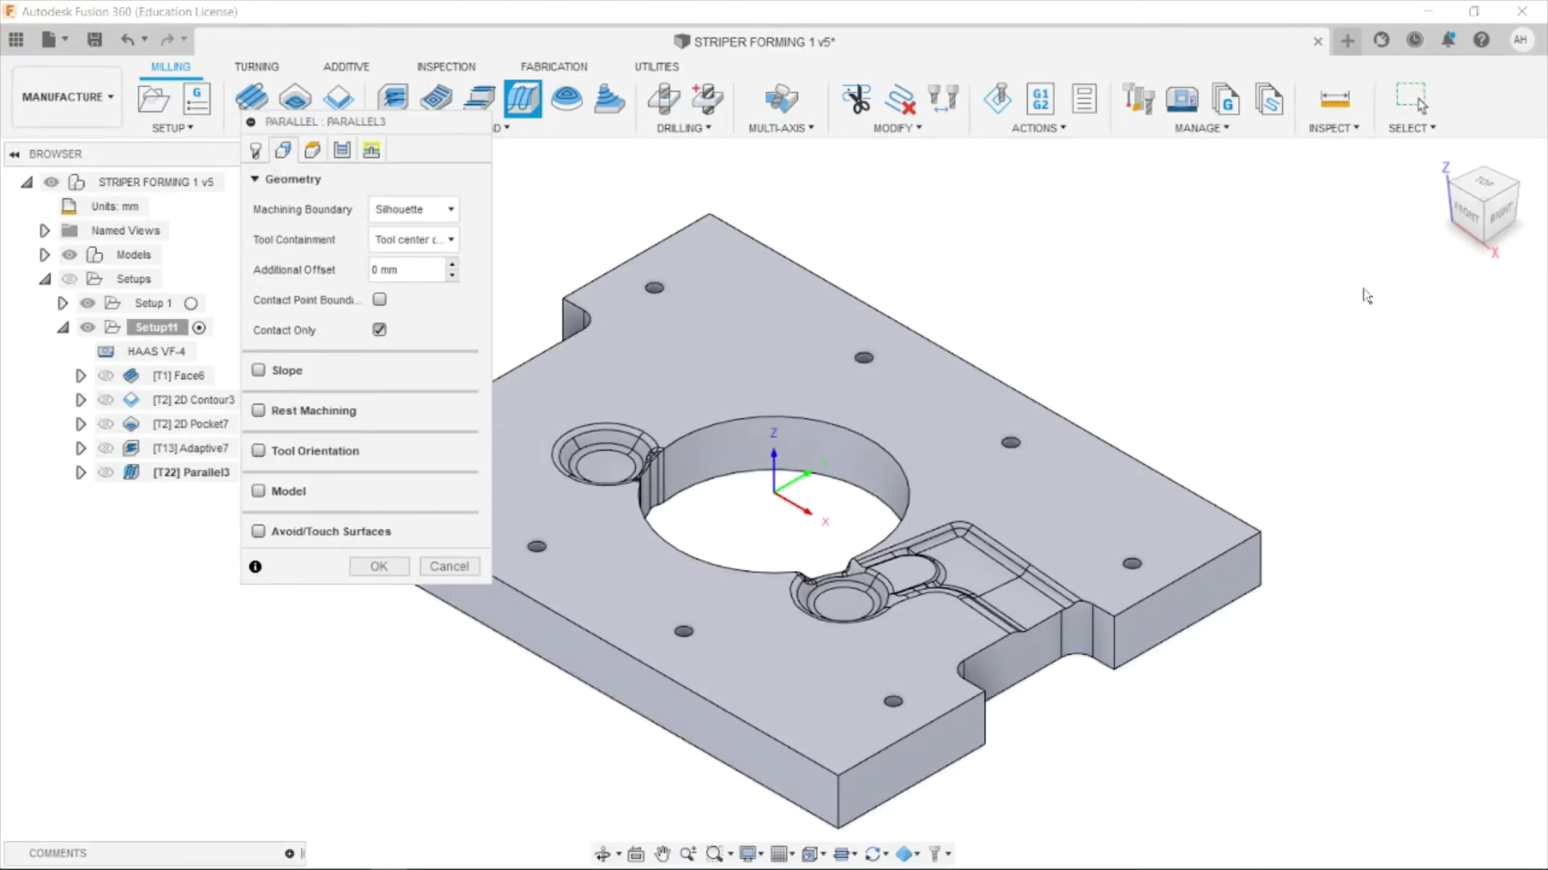
pyautogui.click(1483, 184)
pyautogui.click(413, 210)
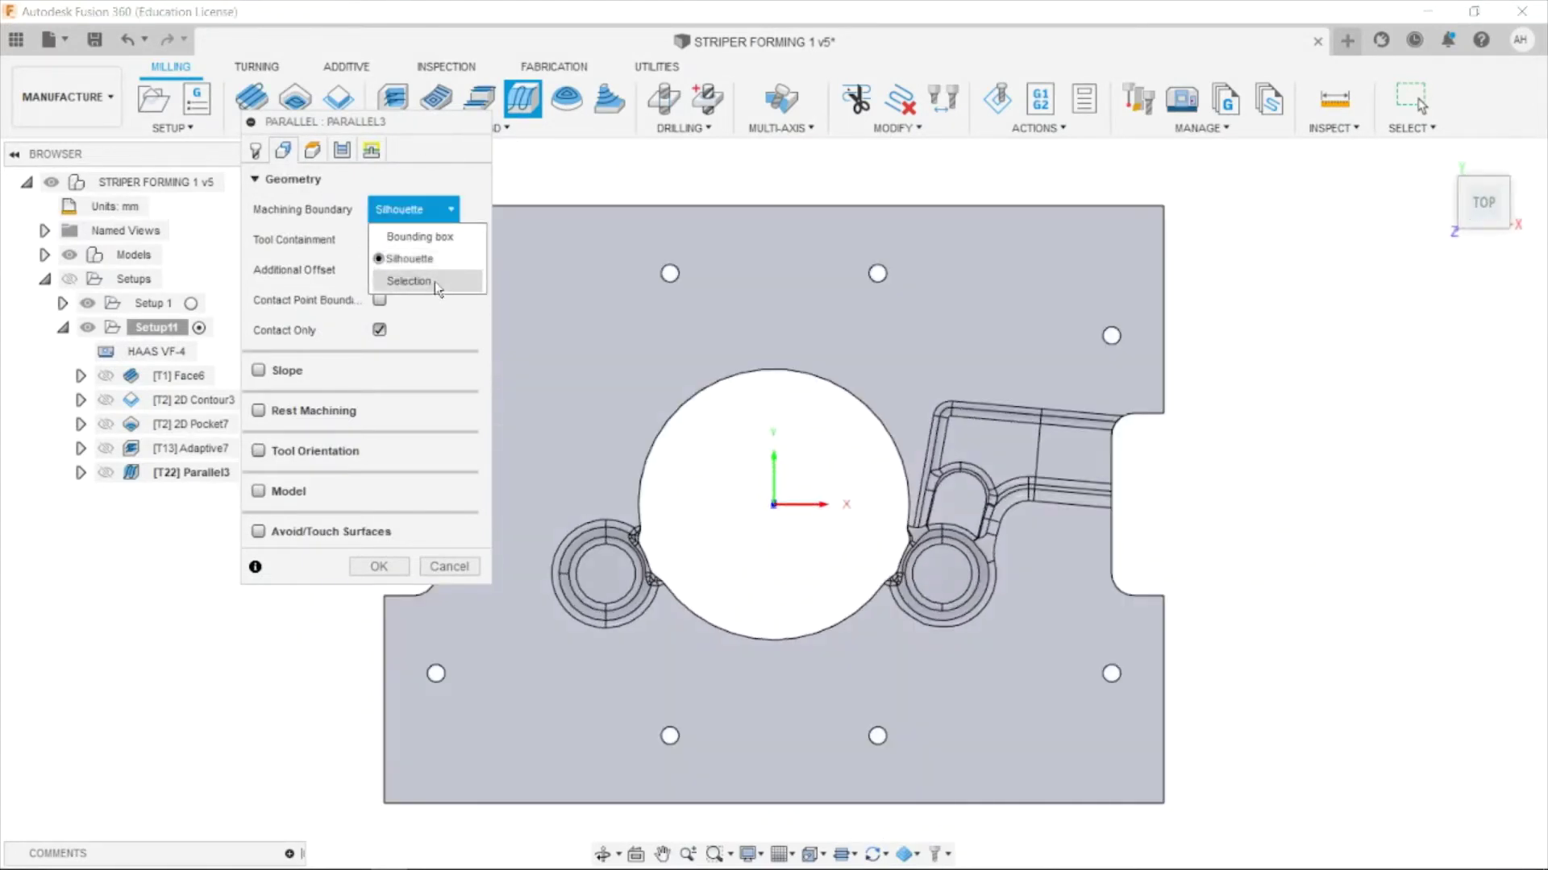
pyautogui.click(409, 281)
pyautogui.scroll(3, 619, 591)
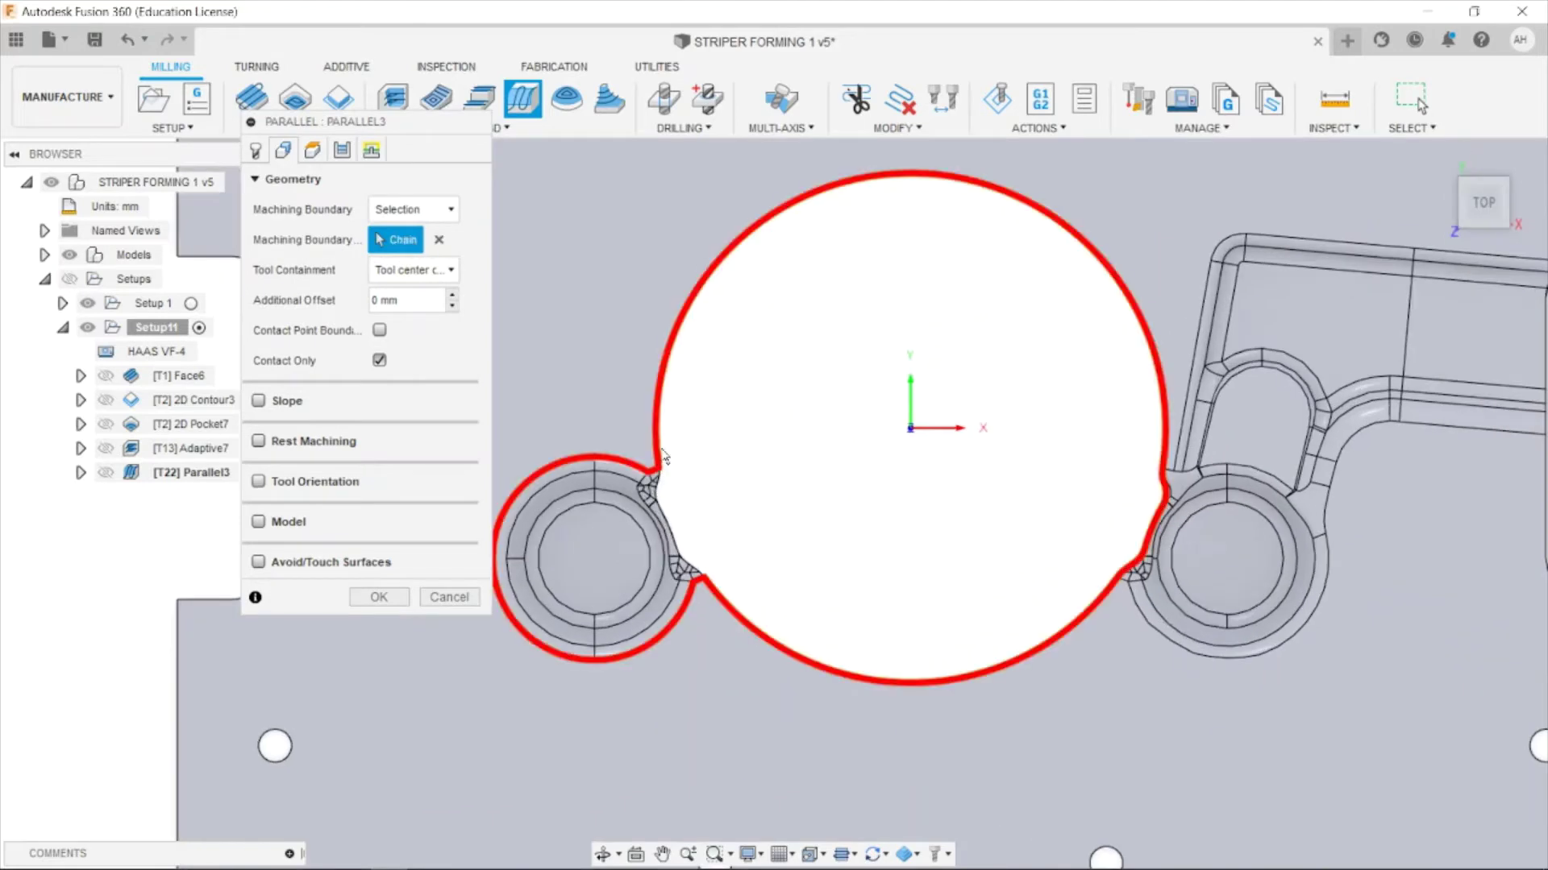
pyautogui.click(665, 507)
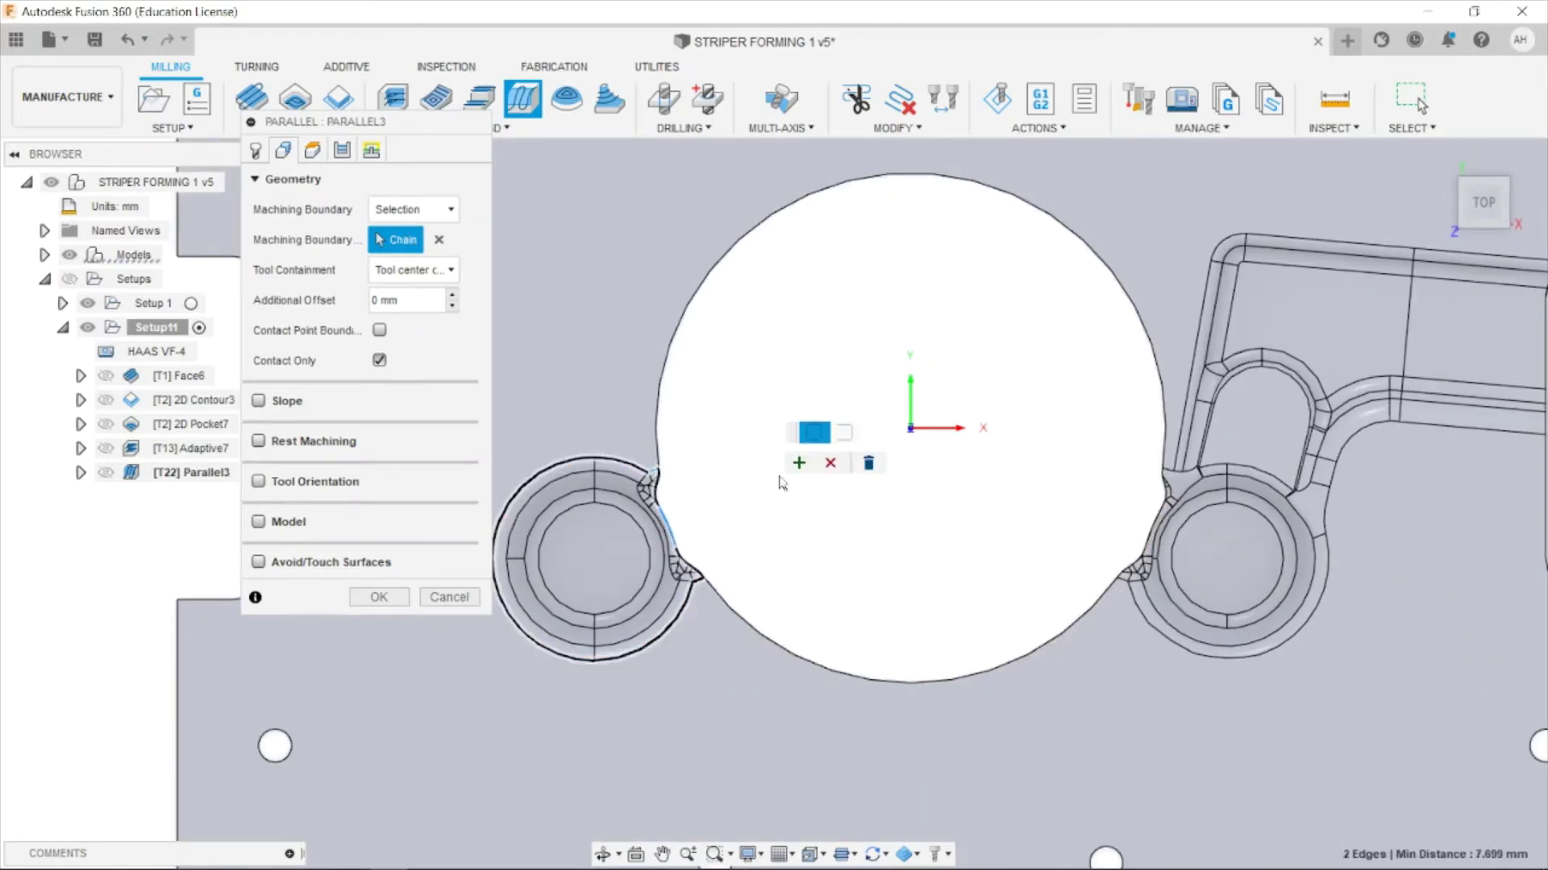
pyautogui.click(799, 462)
pyautogui.scroll(4, 666, 517)
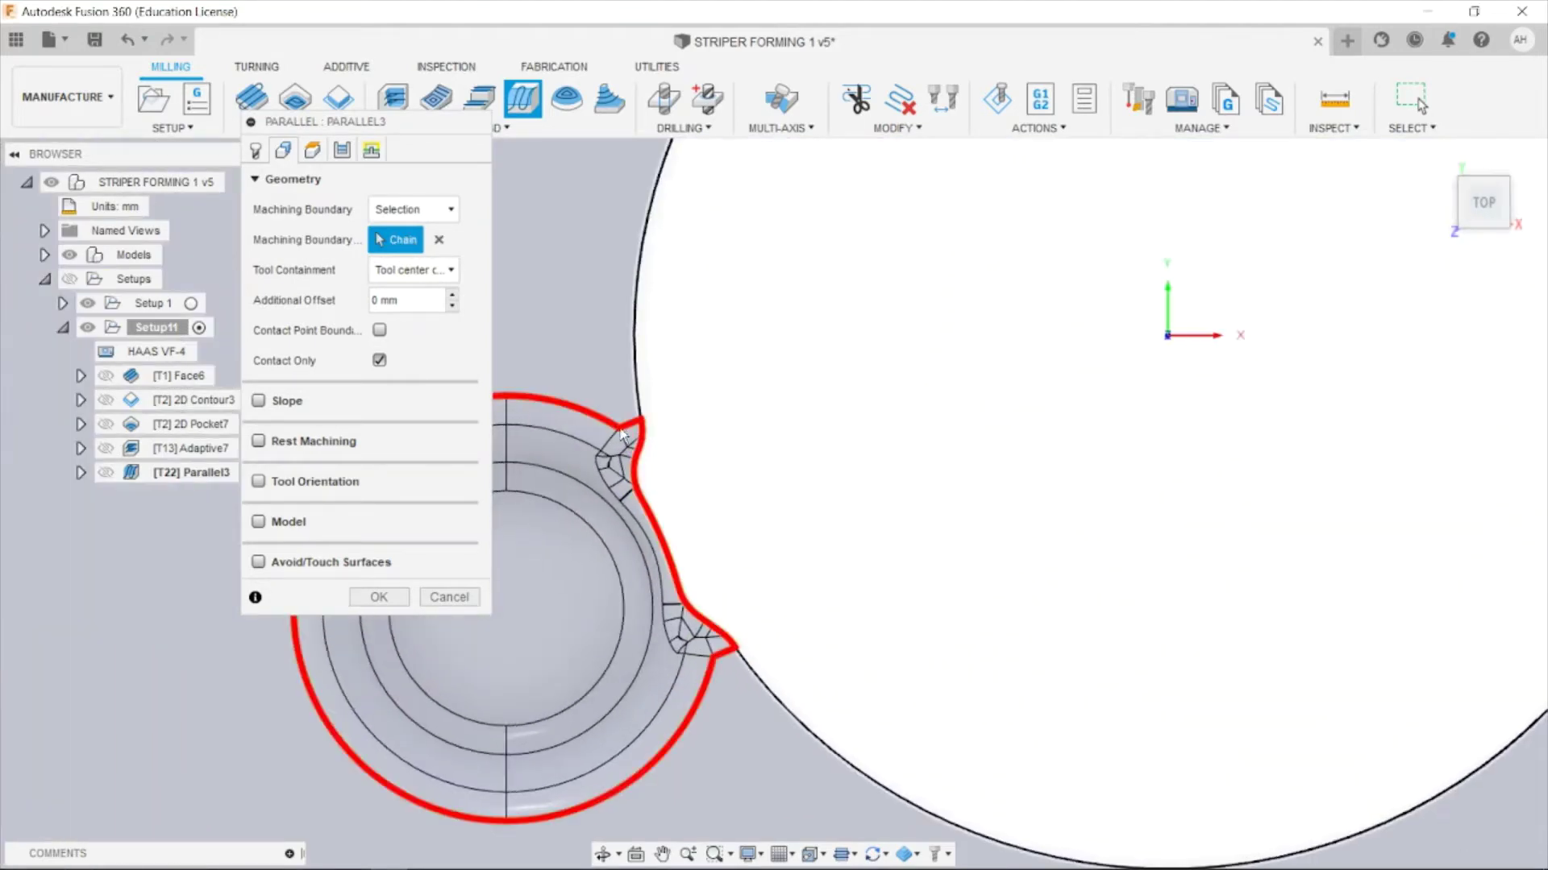
# Add the channelled pocket's rim as a second boundary chain, following the pocket-side edges instead of the central opening's circle.
pyautogui.scroll(-4, 669, 524)
pyautogui.scroll(3, 1091, 505)
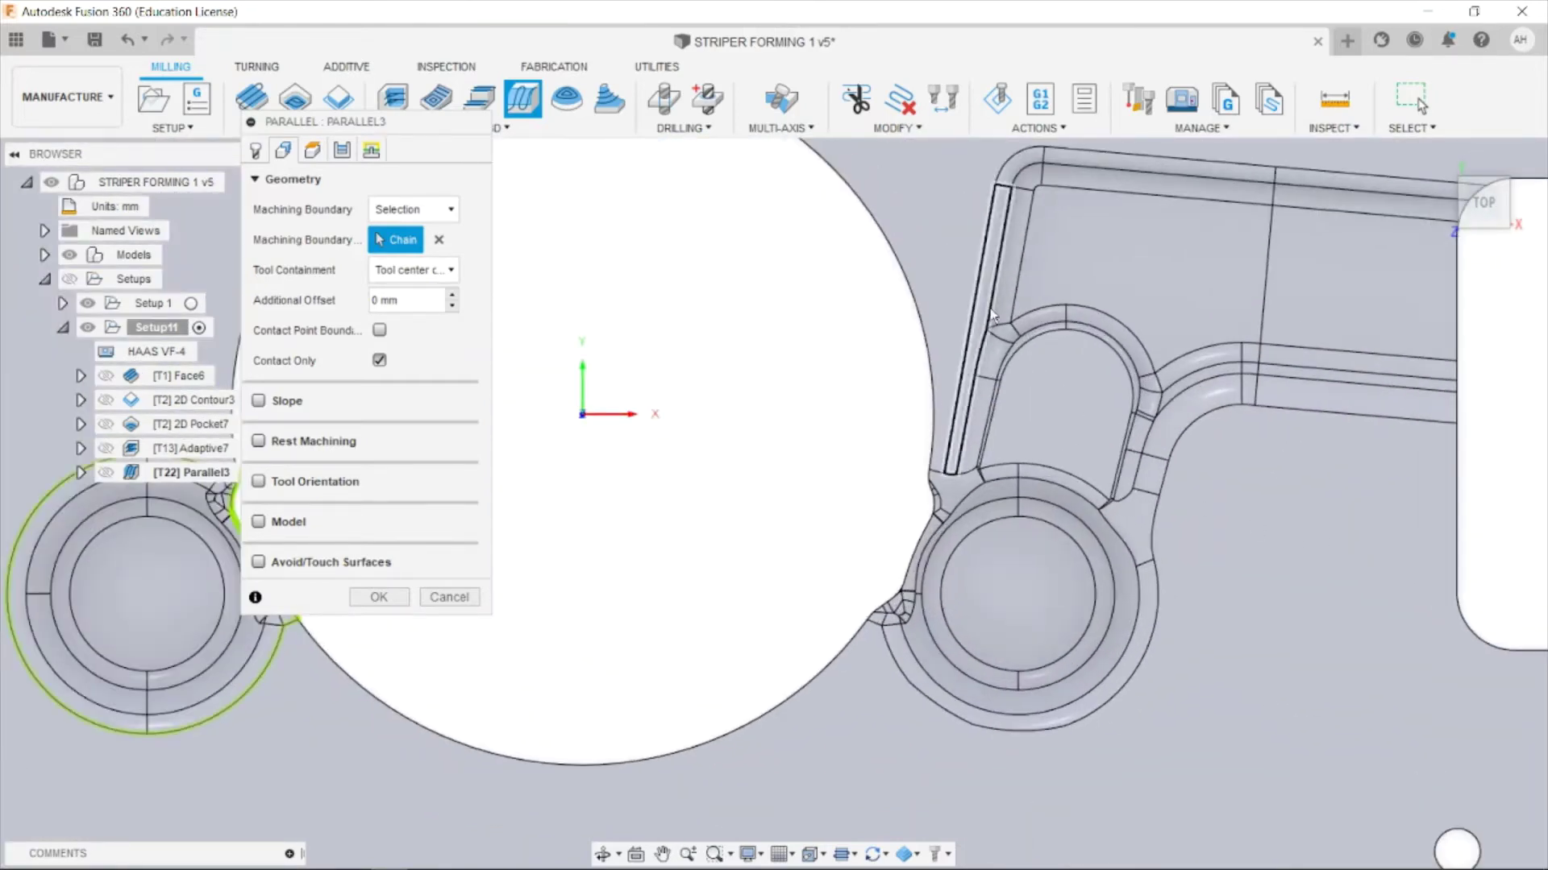
pyautogui.click(1143, 466)
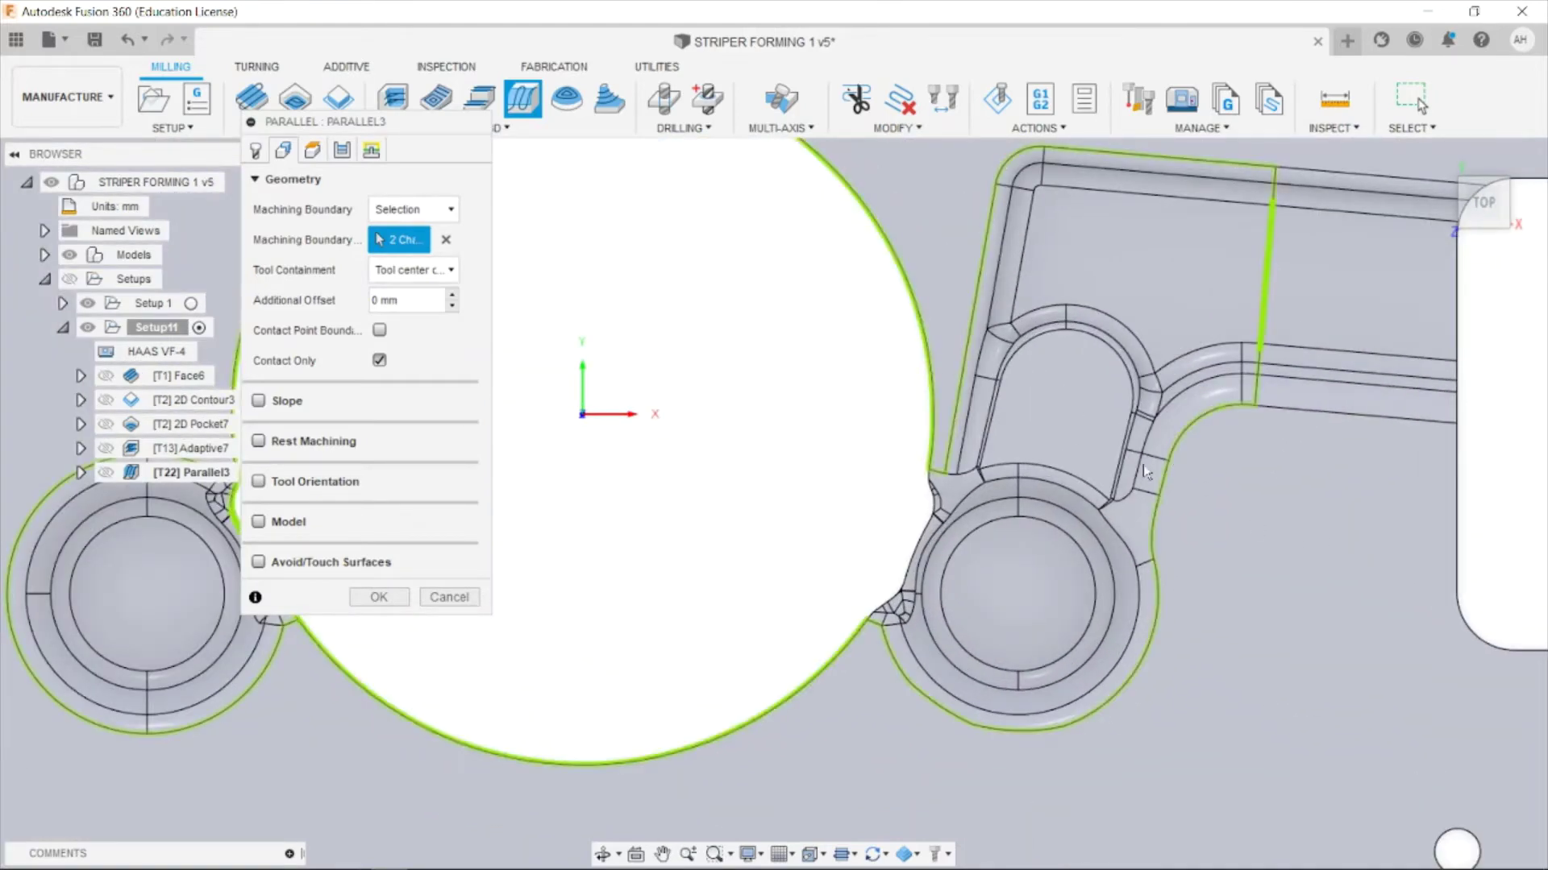
pyautogui.click(917, 332)
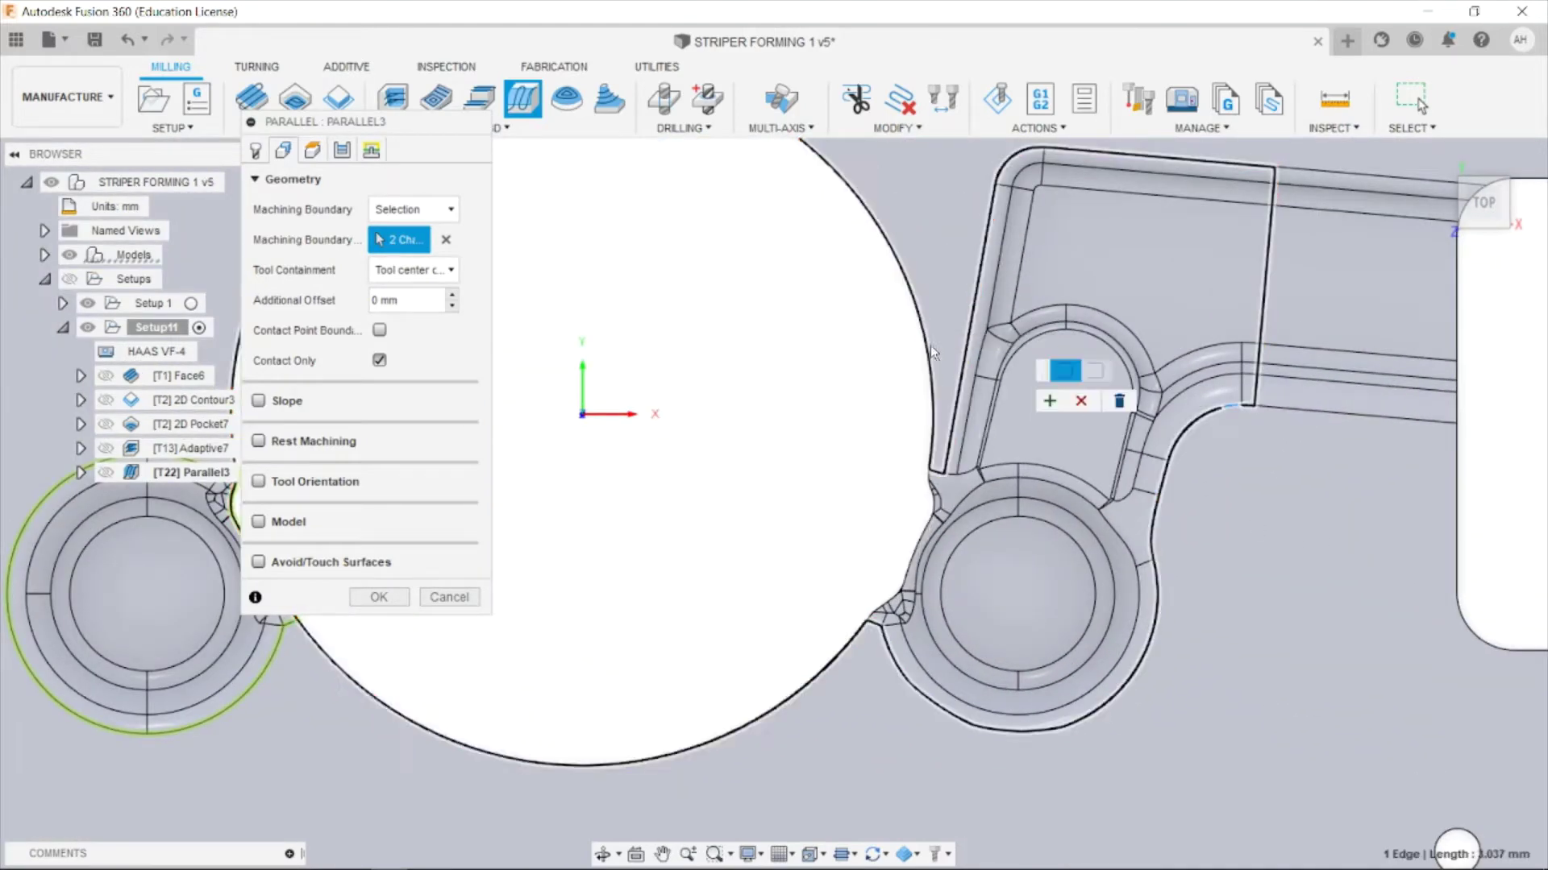
pyautogui.click(931, 520)
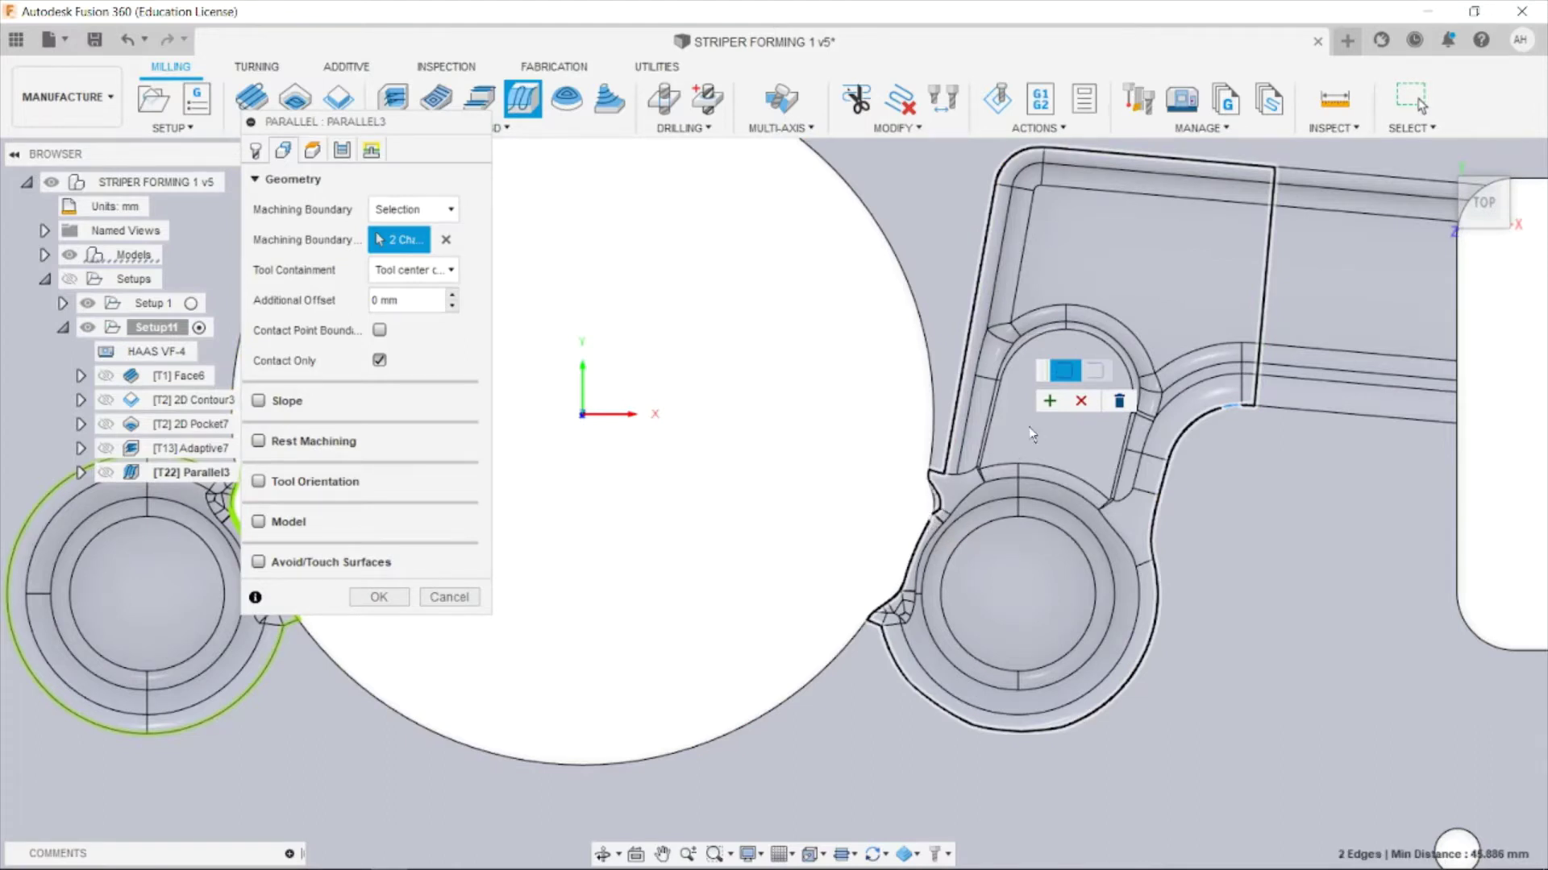
pyautogui.scroll(3, 927, 516)
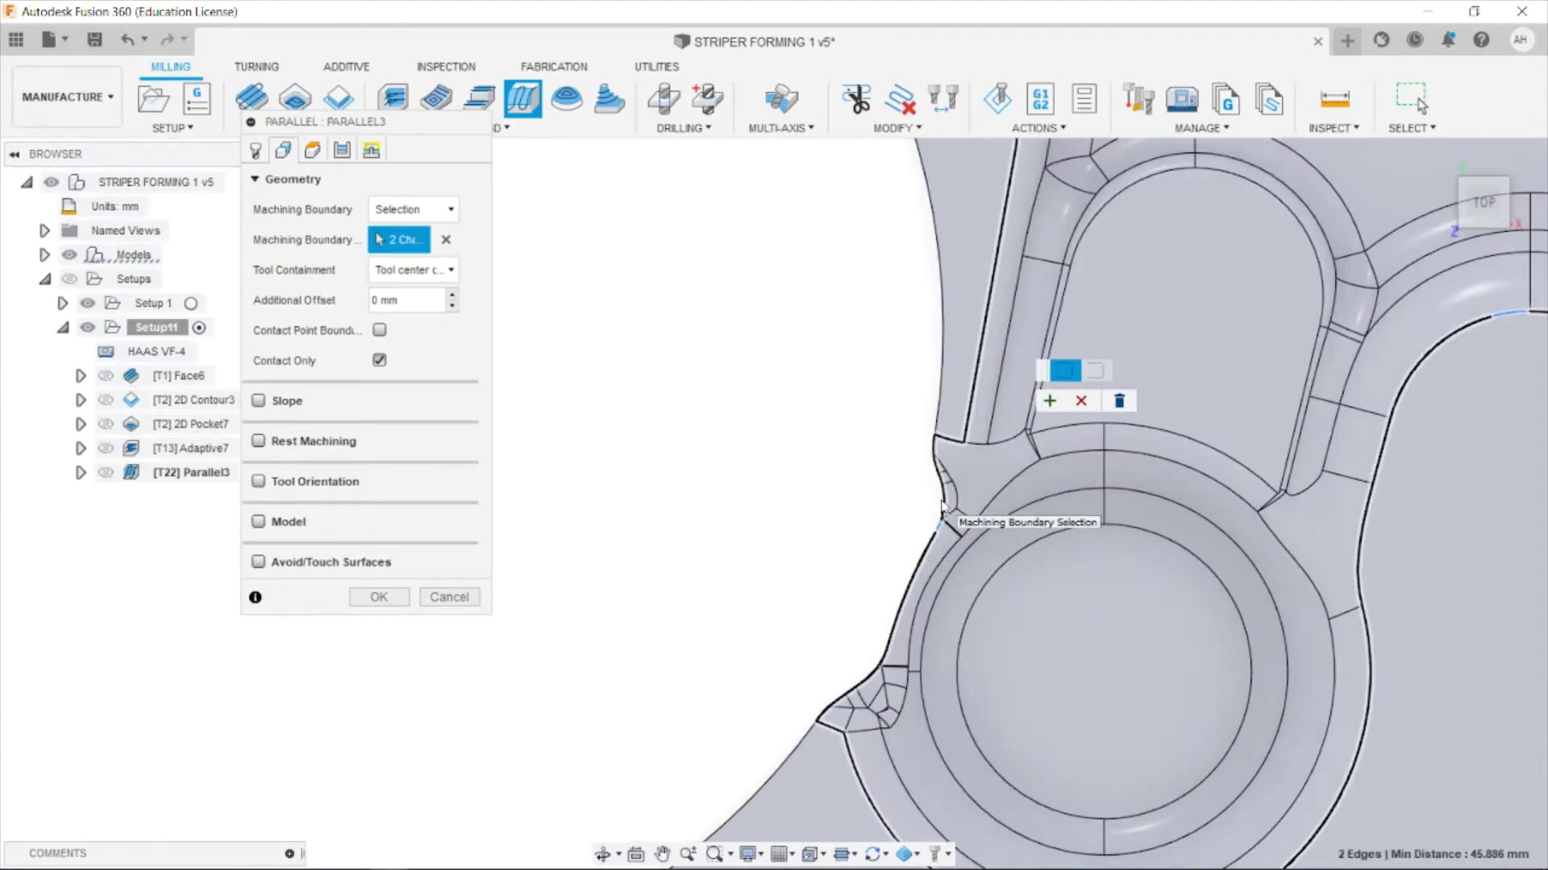
pyautogui.click(1049, 400)
# Reroute the second boundary chain along the outer edge at the tiny corner where the pocket meets the central opening.
pyautogui.scroll(3, 941, 531)
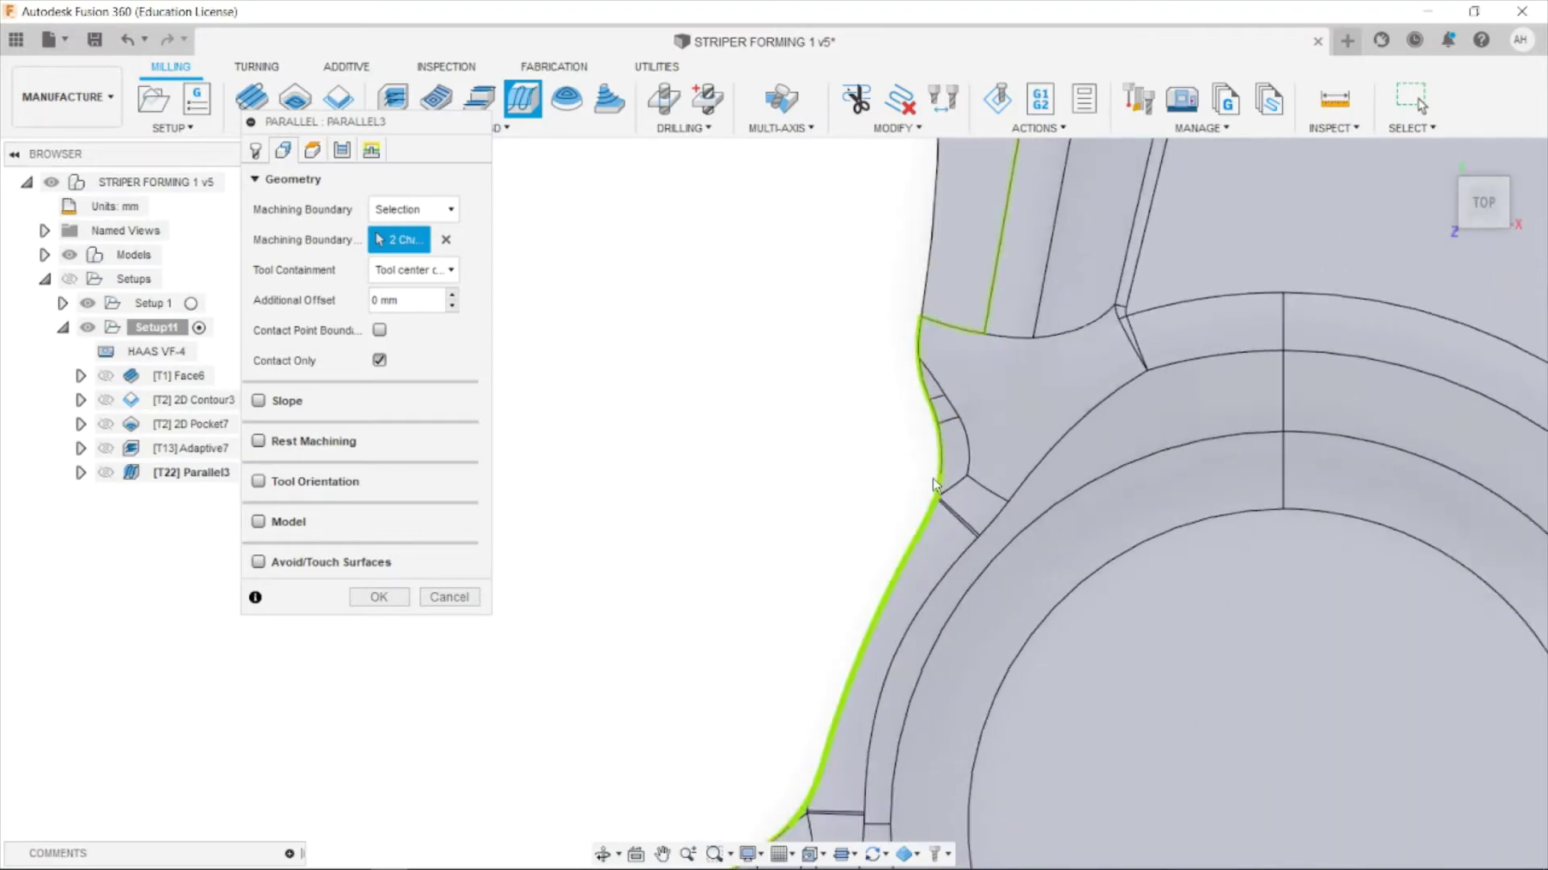
pyautogui.scroll(-3, 935, 508)
pyautogui.scroll(5, 935, 506)
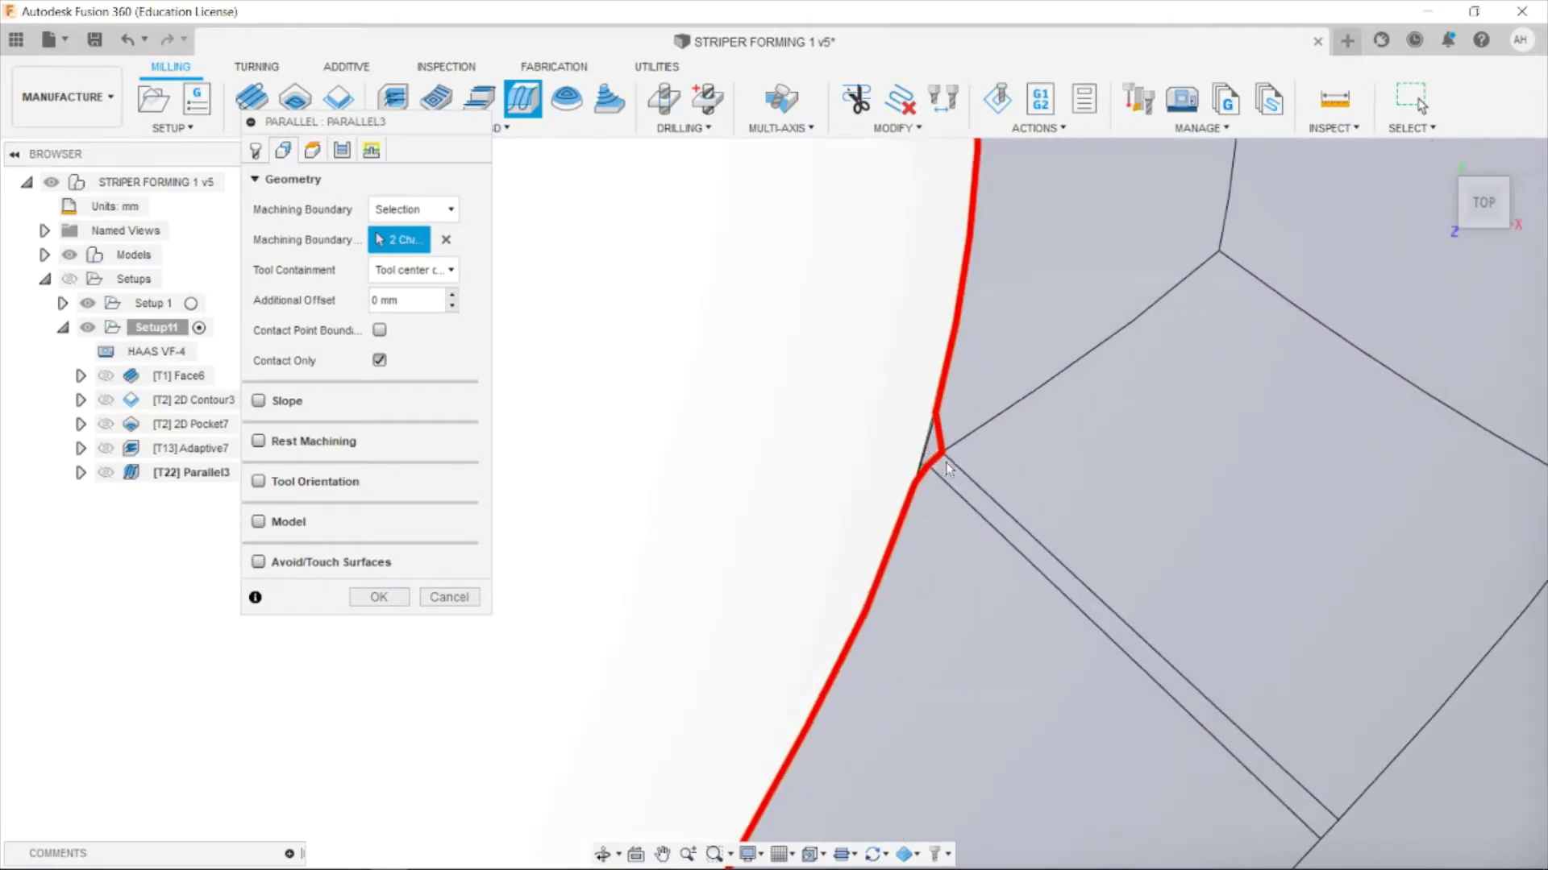
pyautogui.click(929, 452)
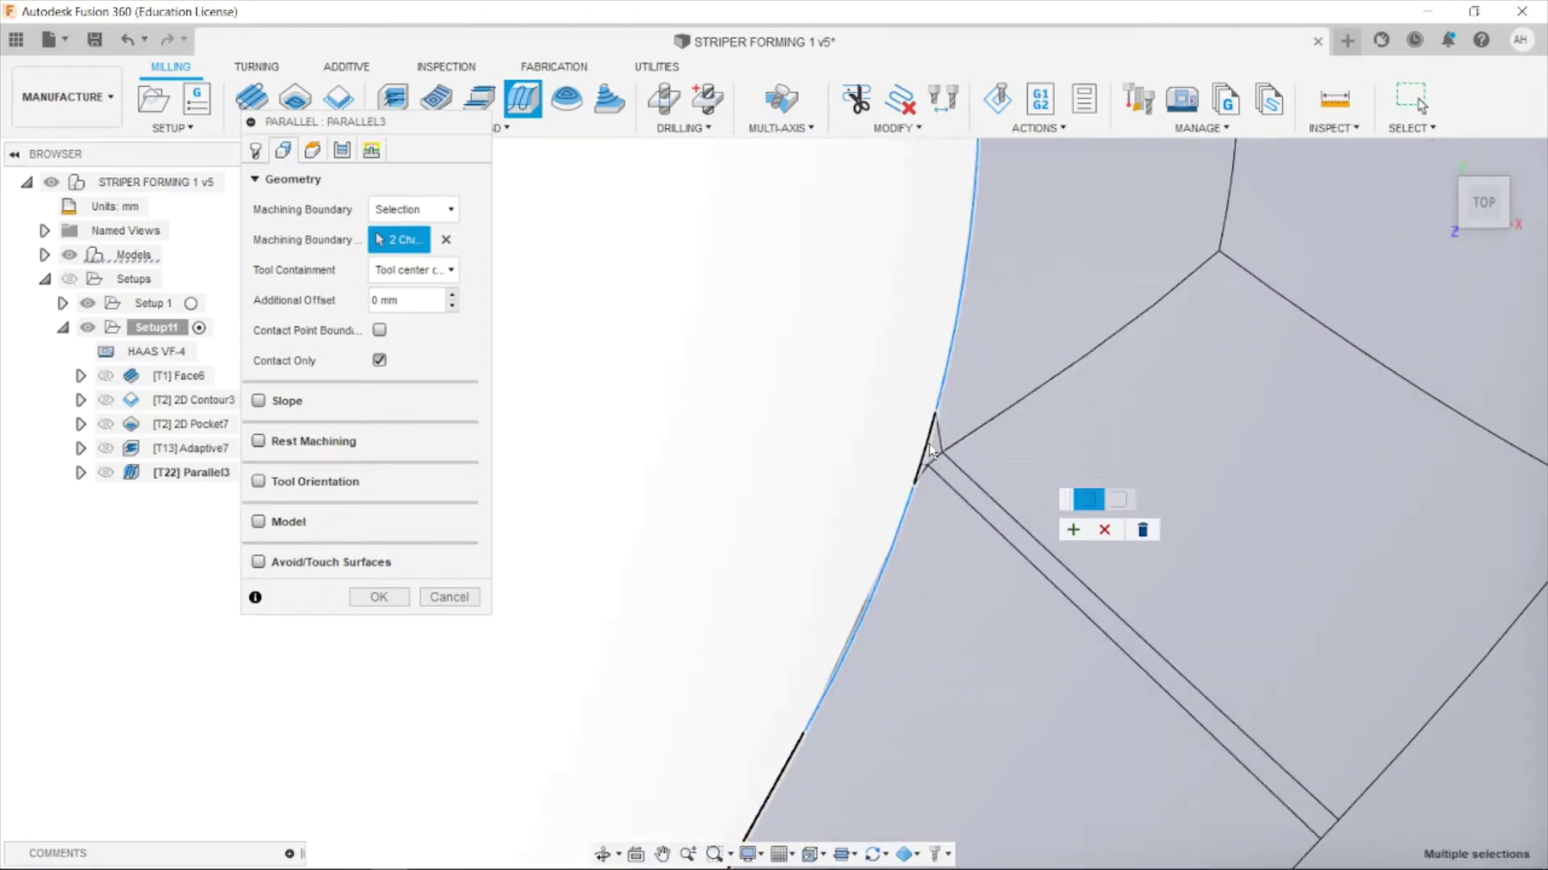
pyautogui.click(1065, 530)
pyautogui.scroll(5, 906, 466)
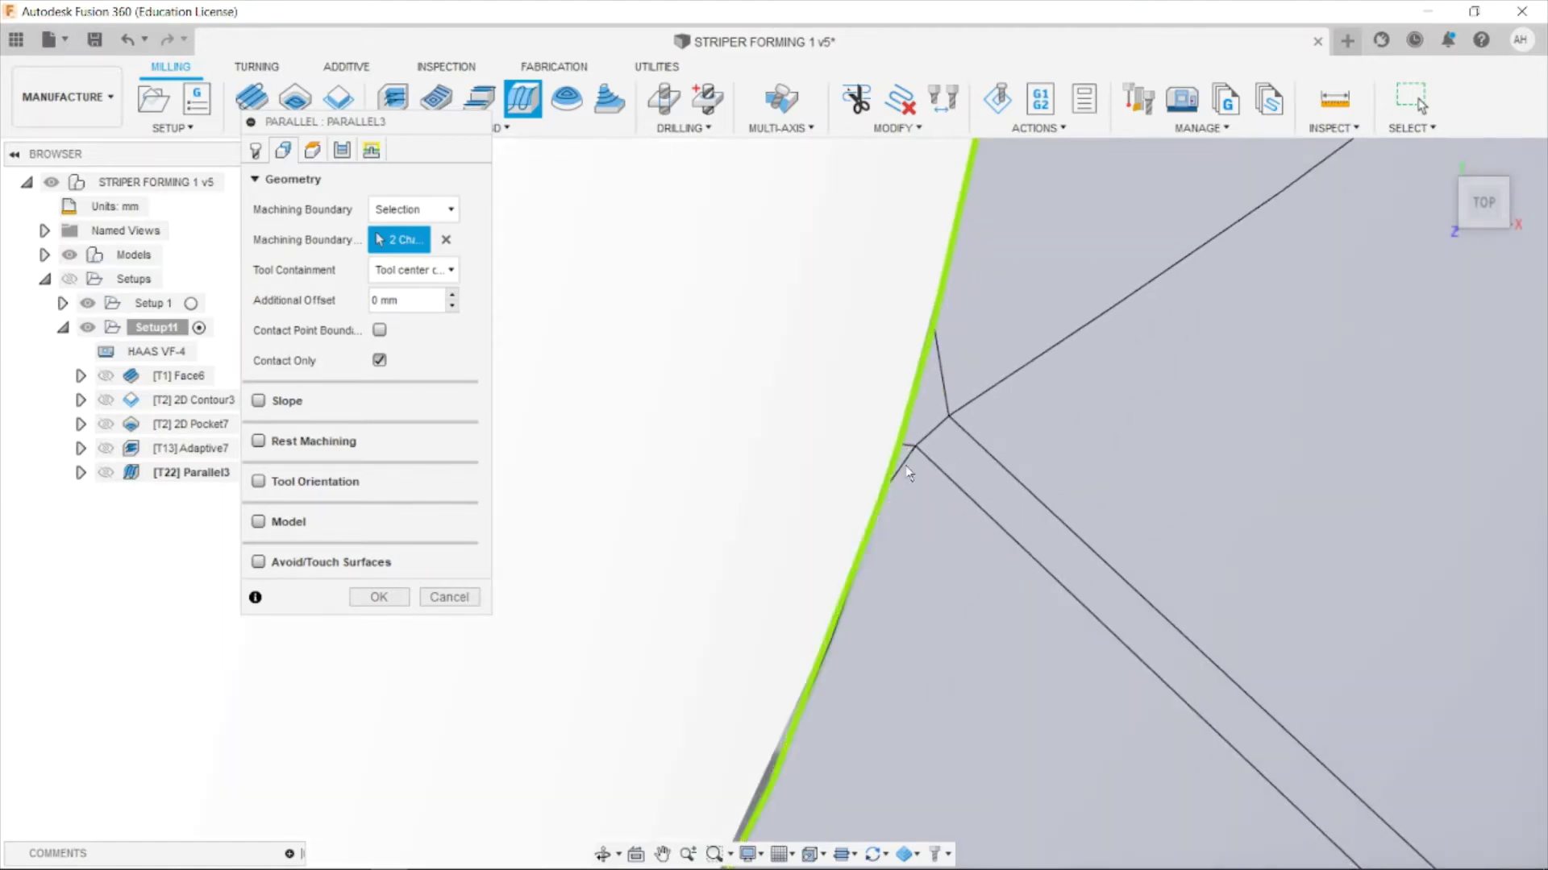
# Extend the parallel operation's second boundary chain along the channel to the notch in the plate's side.
pyautogui.scroll(-10, 914, 472)
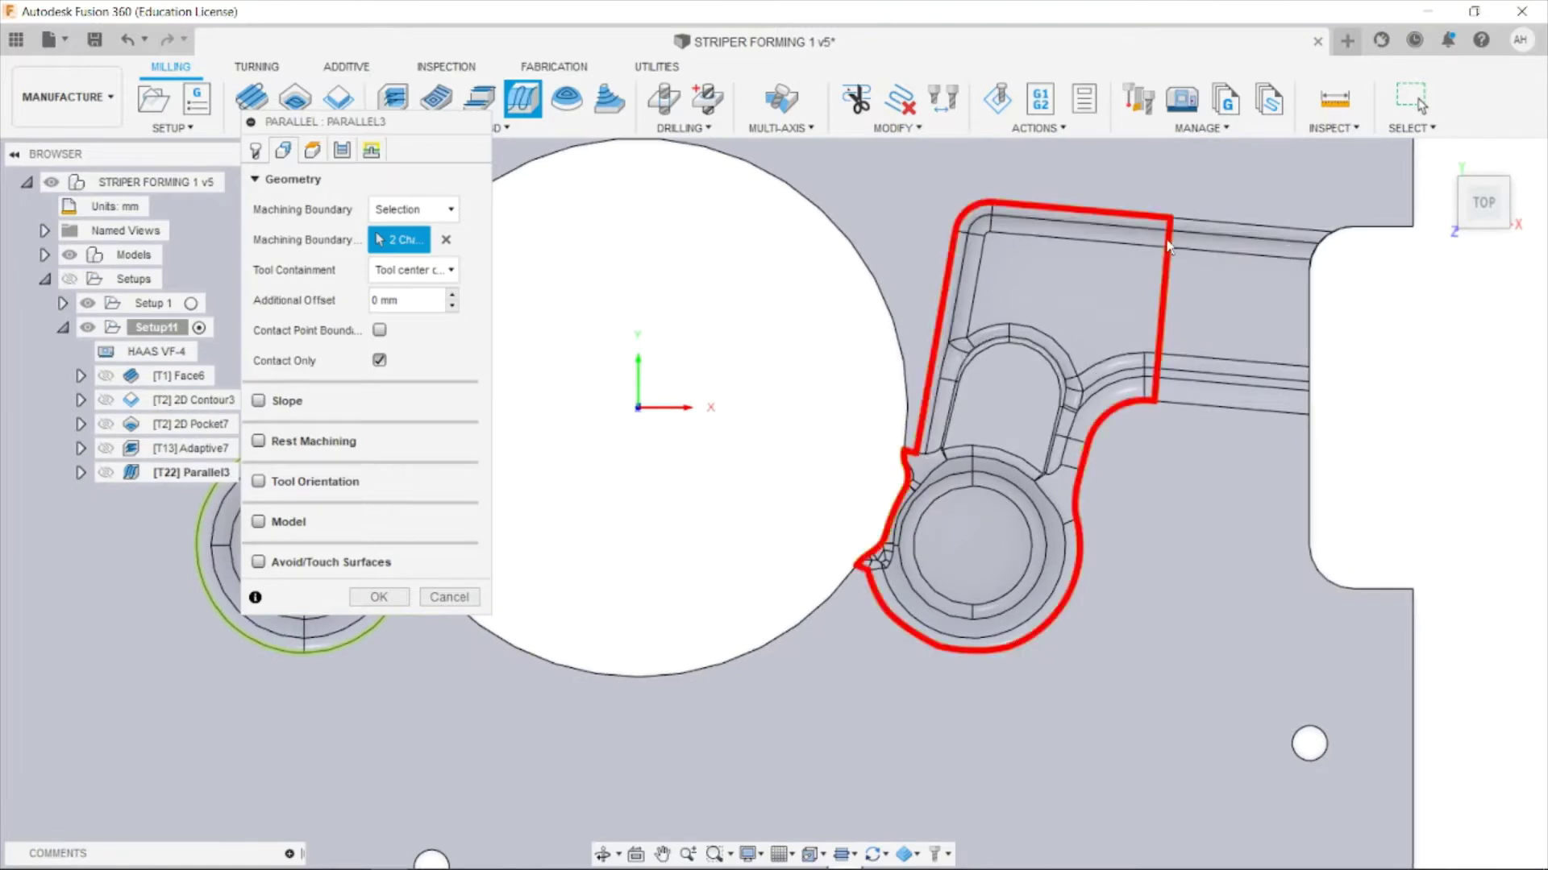
pyautogui.click(1310, 256)
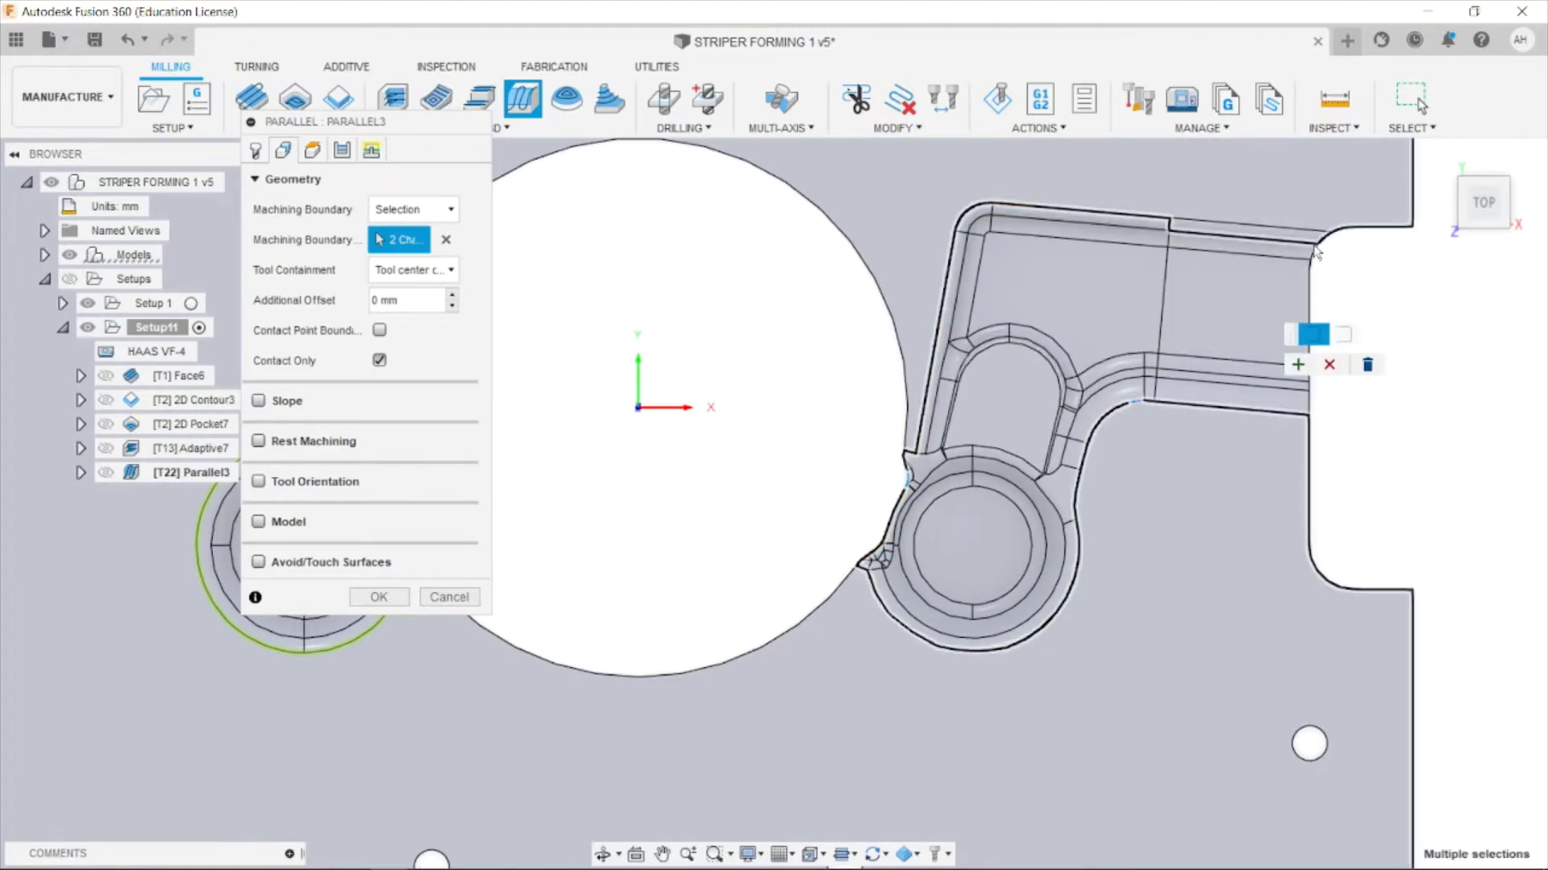
pyautogui.click(1296, 367)
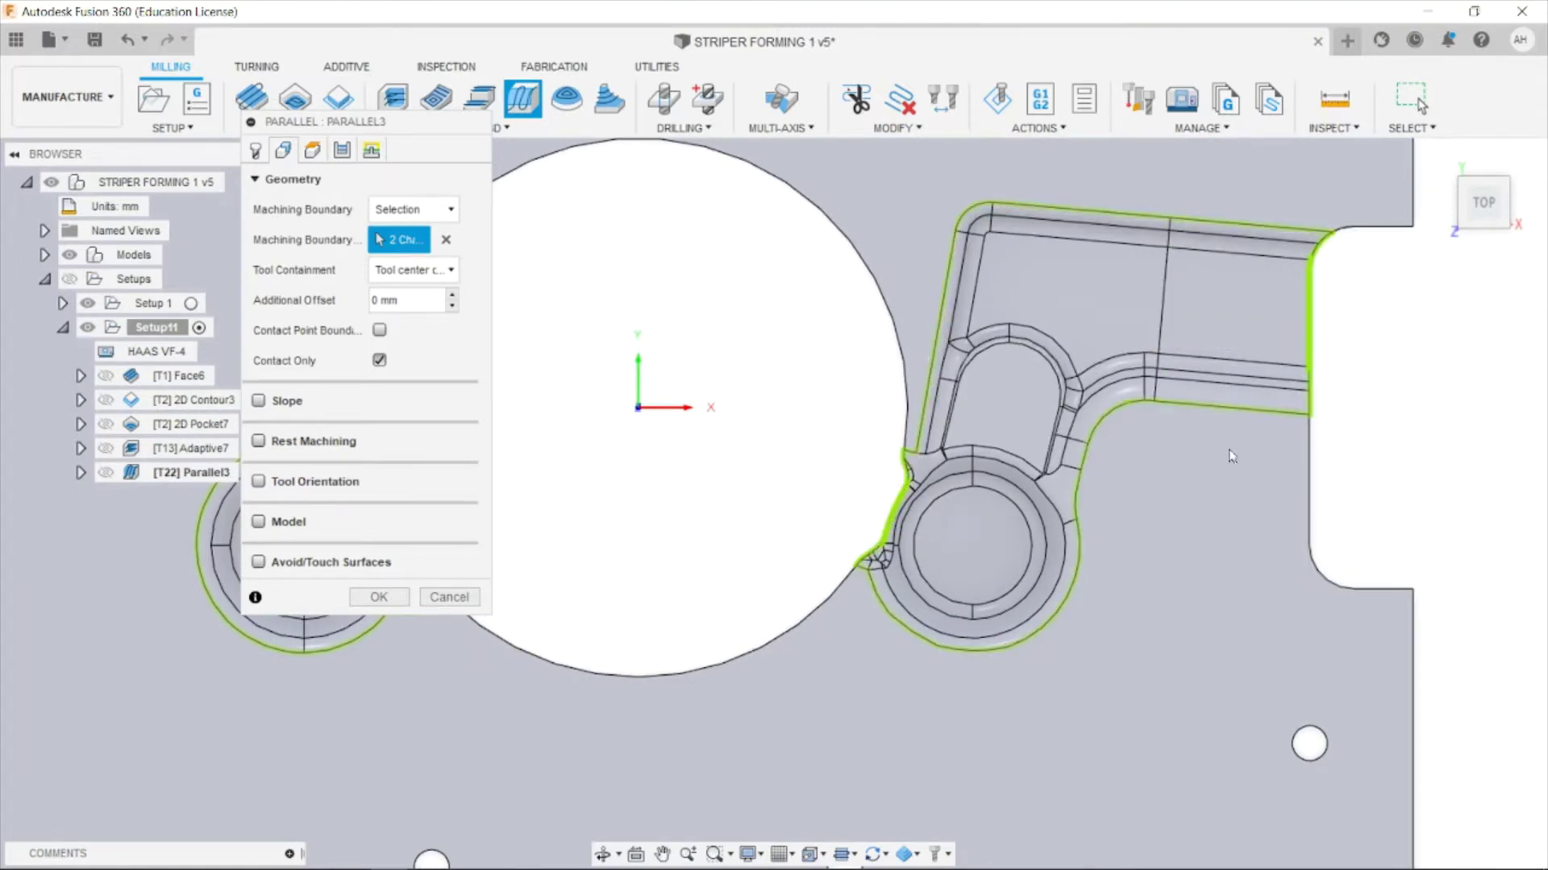
# Enable Multiple Depths with one 1 mm stepdown and 0 mm radial and axial stock to leave, and generate the parallel toolpath.
pyautogui.scroll(-4, 877, 484)
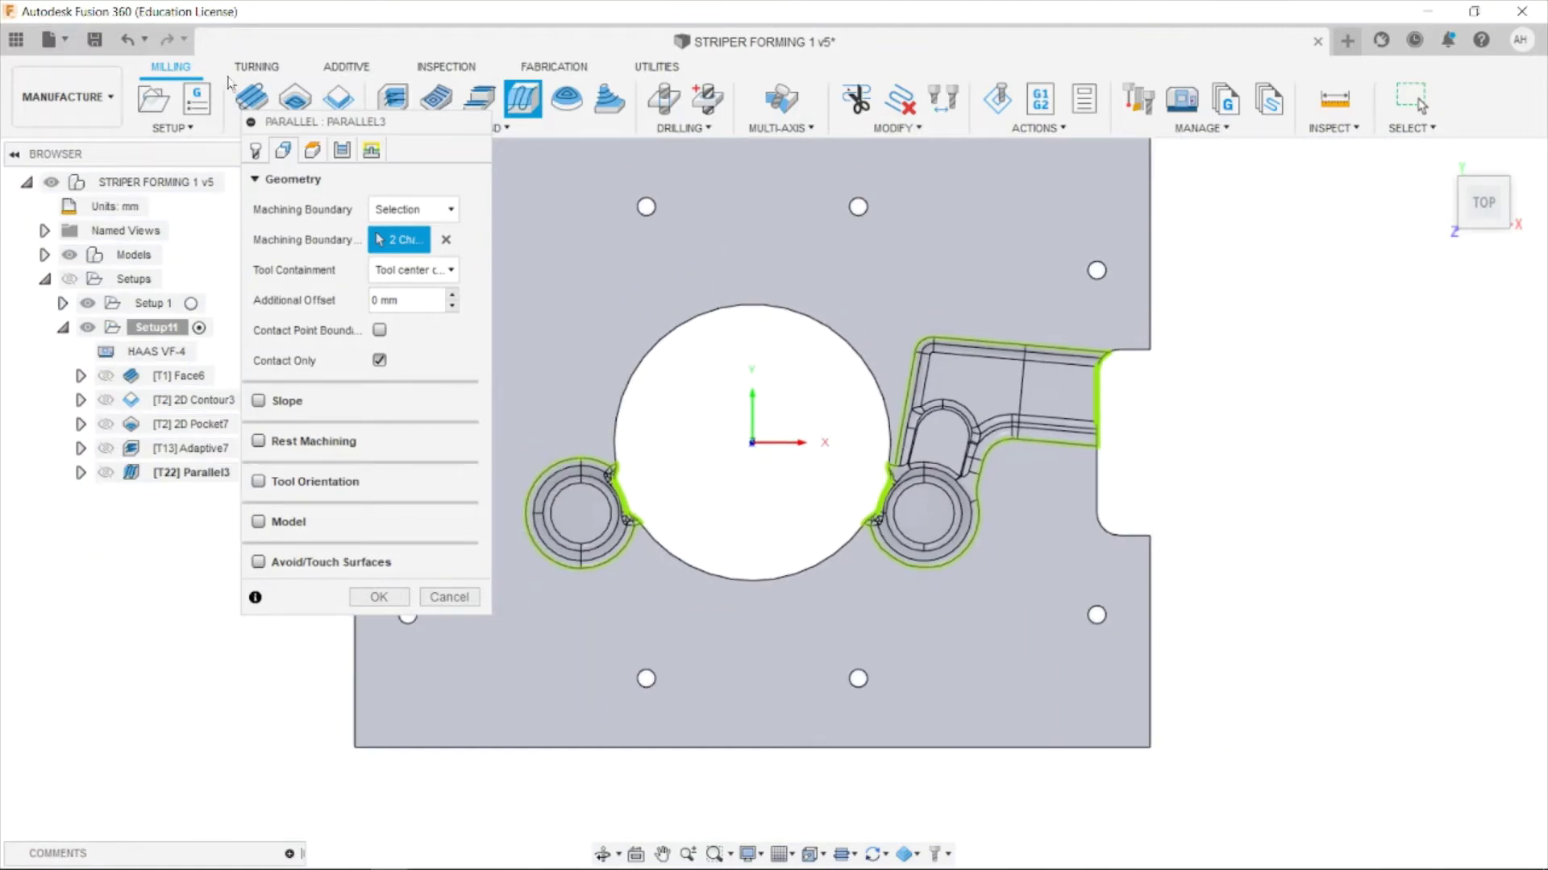
pyautogui.click(314, 151)
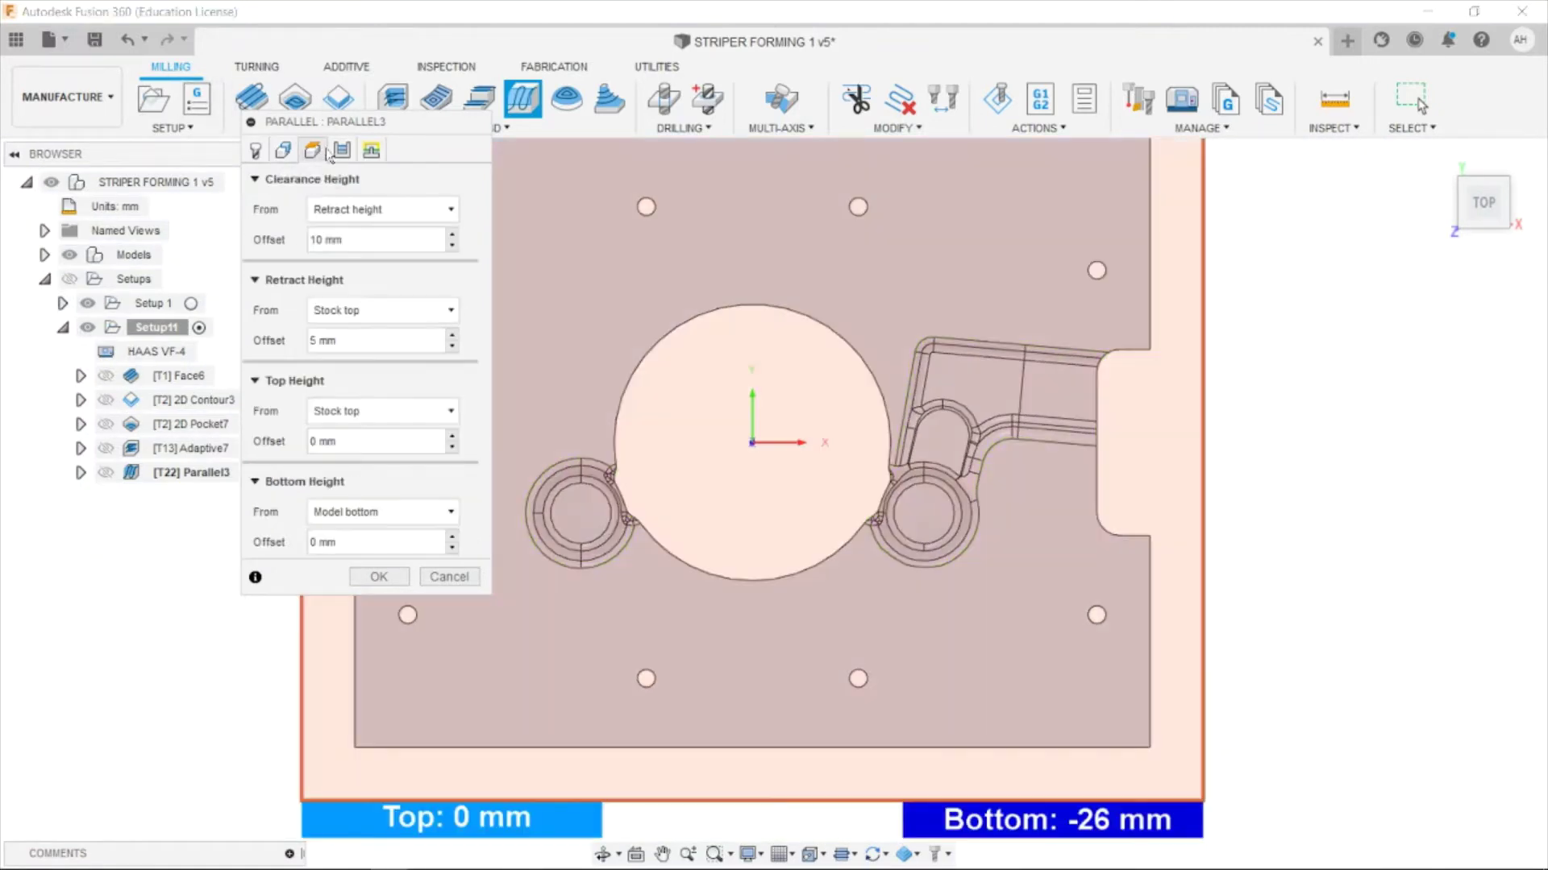
pyautogui.click(342, 151)
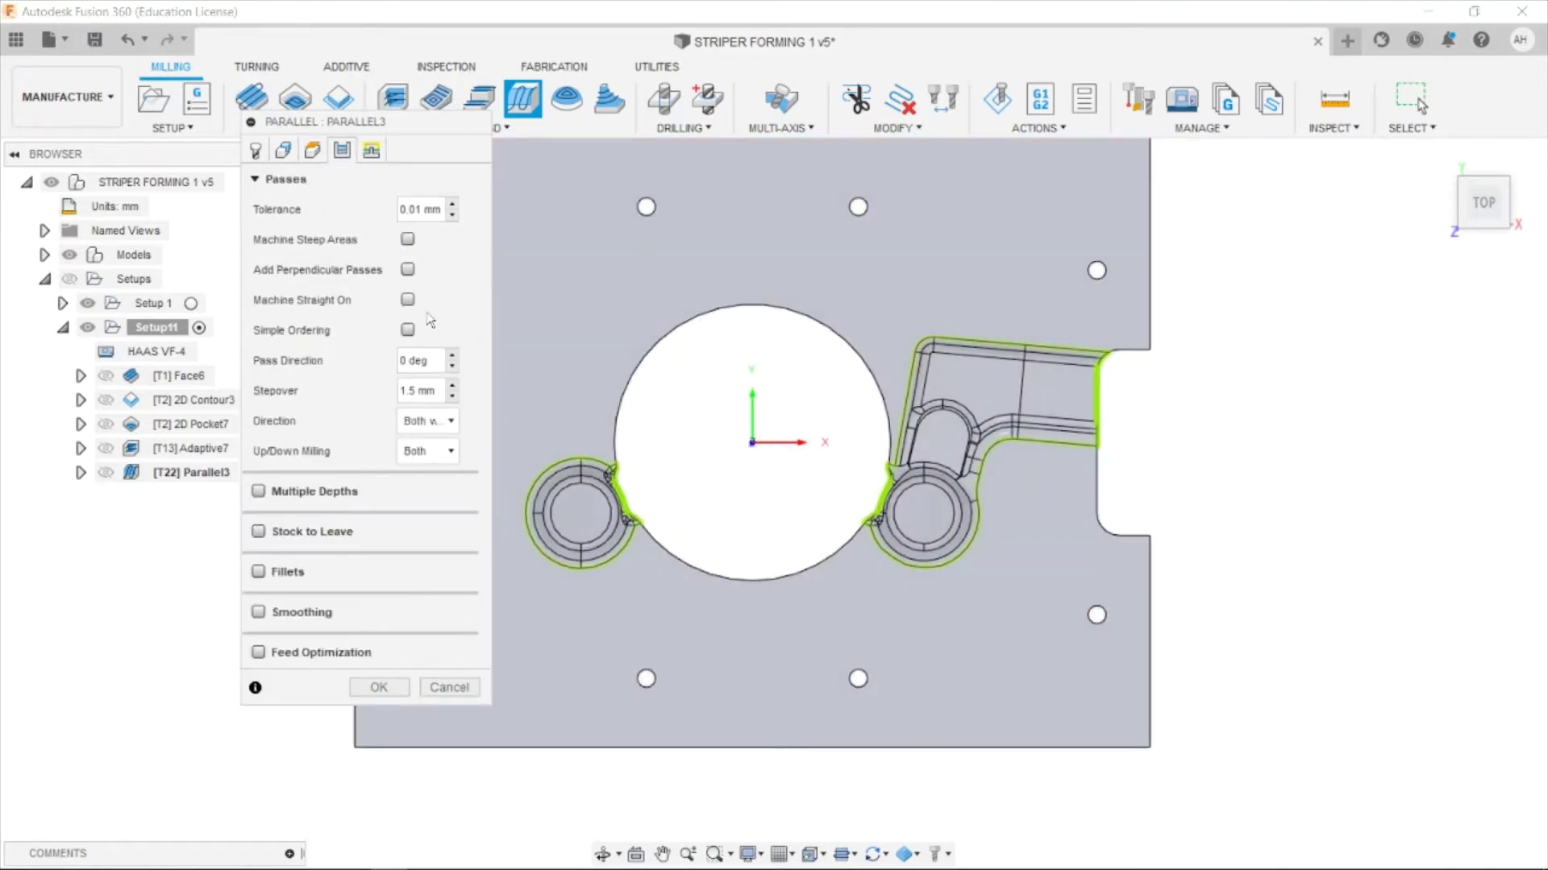
pyautogui.click(258, 491)
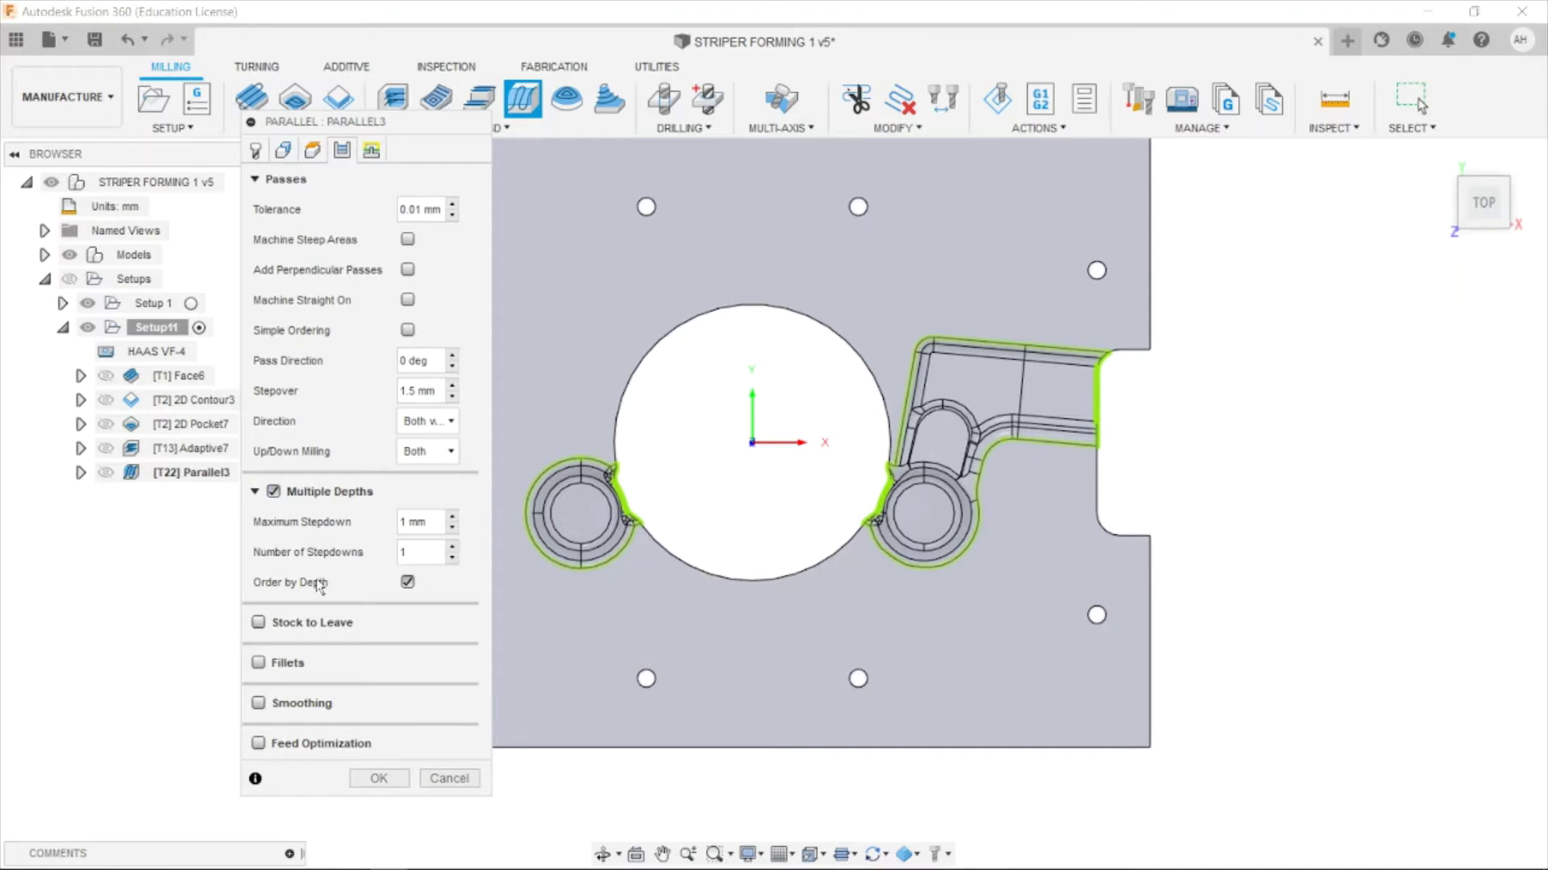
pyautogui.click(259, 622)
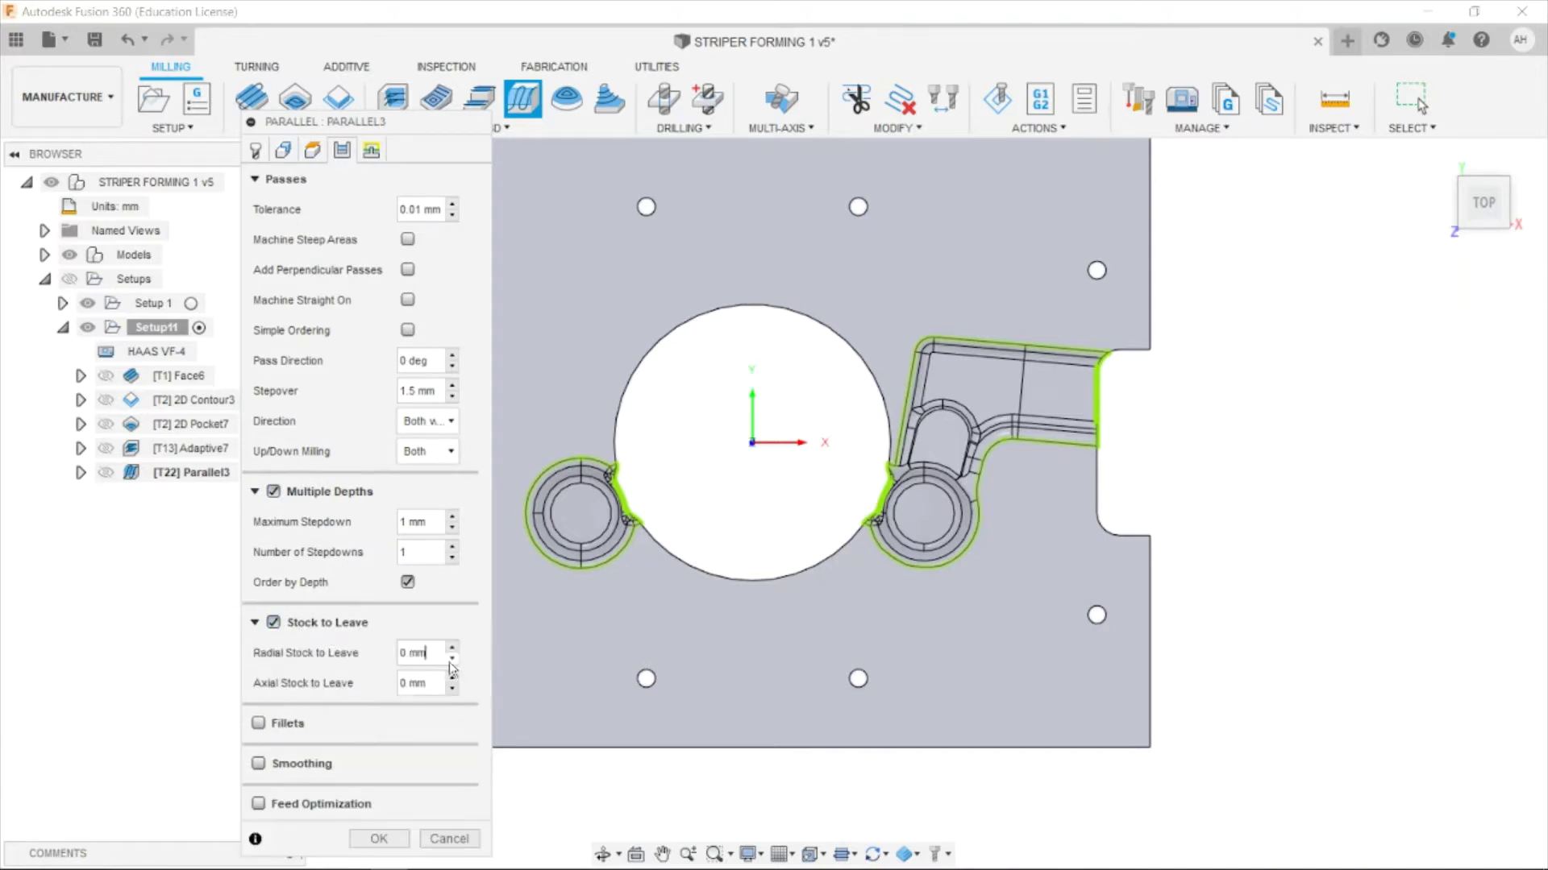
pyautogui.click(370, 150)
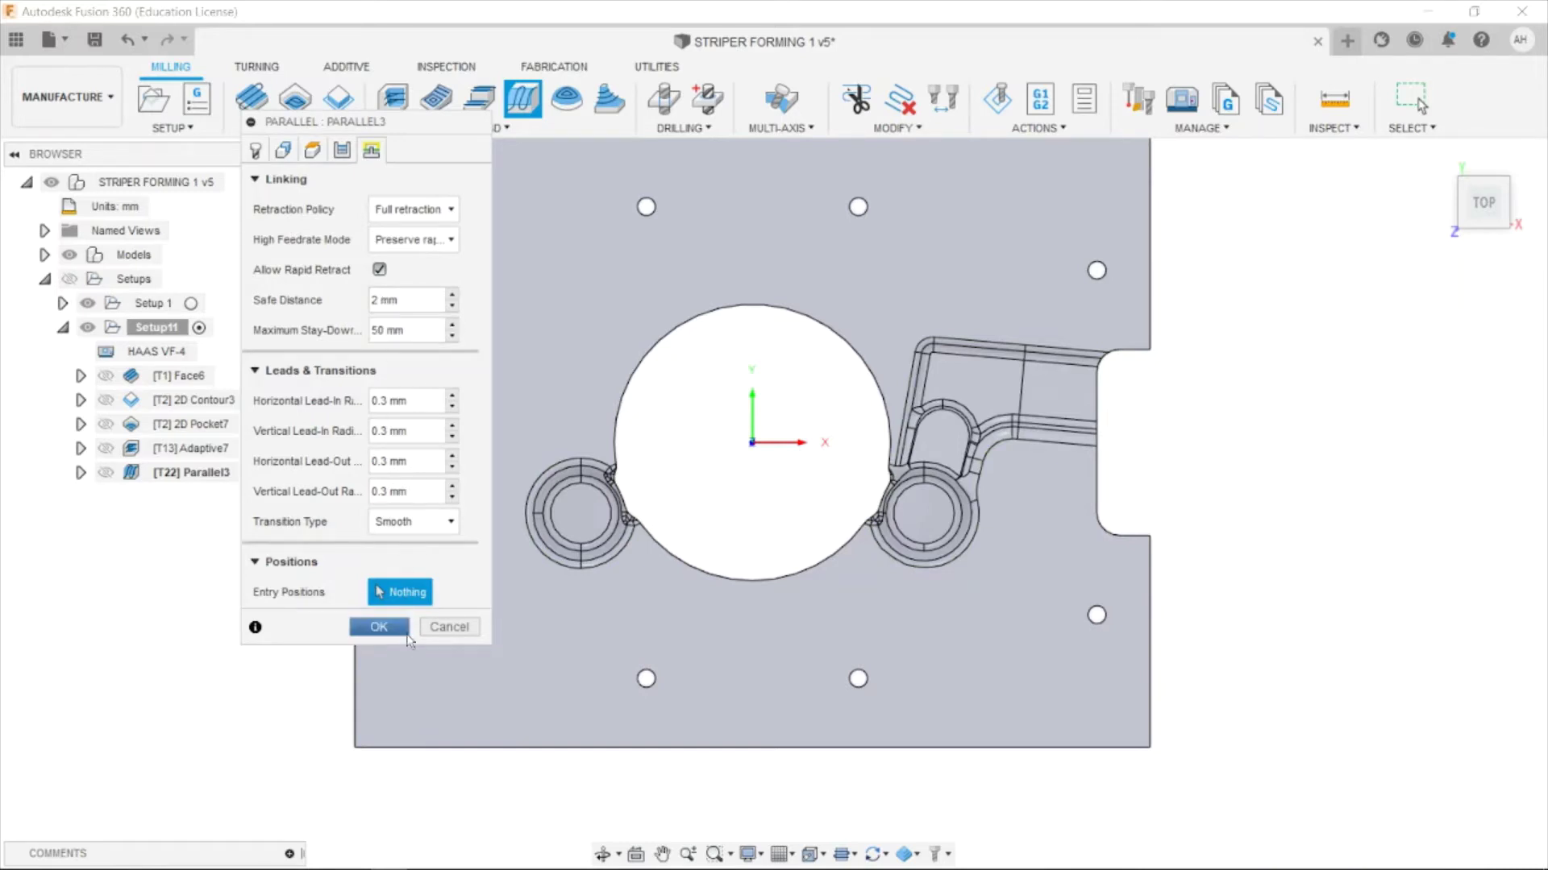
pyautogui.click(403, 631)
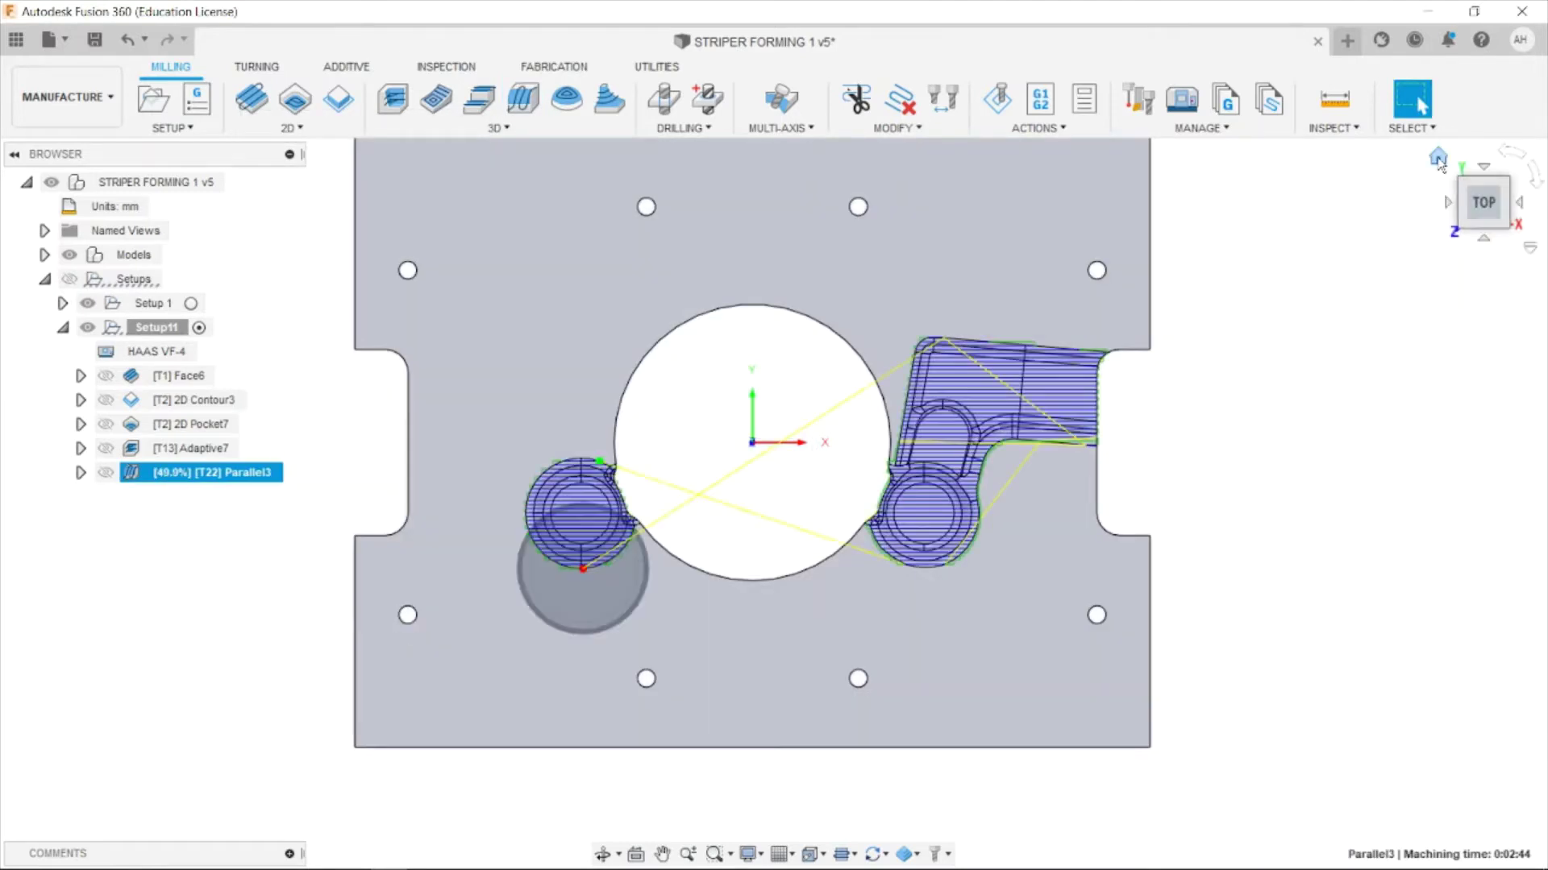
# Examine the parallel finishing toolpath from several angles in the channelled pocket and the isolated round pocket.
pyautogui.click(1438, 158)
pyautogui.scroll(5, 996, 485)
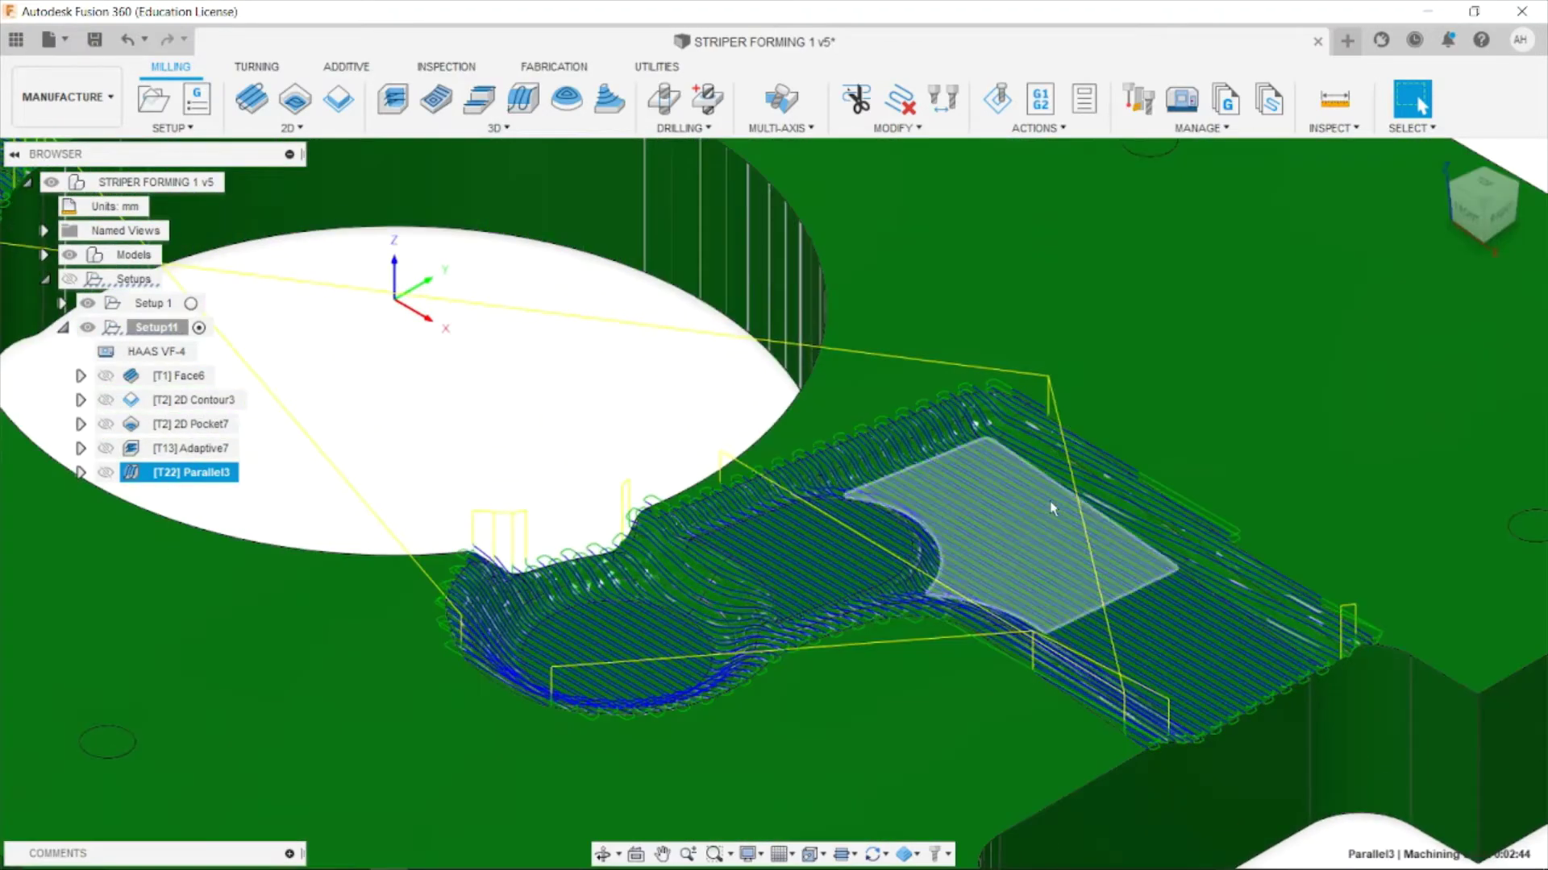
pyautogui.moveTo(1092, 504)
pyautogui.keyDown('shift'); pyautogui.mouseDown(button='middle')
pyautogui.moveTo(822, 581)
pyautogui.moveTo(911, 375)
pyautogui.moveTo(983, 484)
pyautogui.moveTo(963, 407)
pyautogui.moveTo(975, 463)
pyautogui.moveTo(1084, 534)
pyautogui.mouseUp(button='middle'); pyautogui.keyUp('shift')
pyautogui.scroll(3, 919, 375)
pyautogui.scroll(-4, 1132, 340)
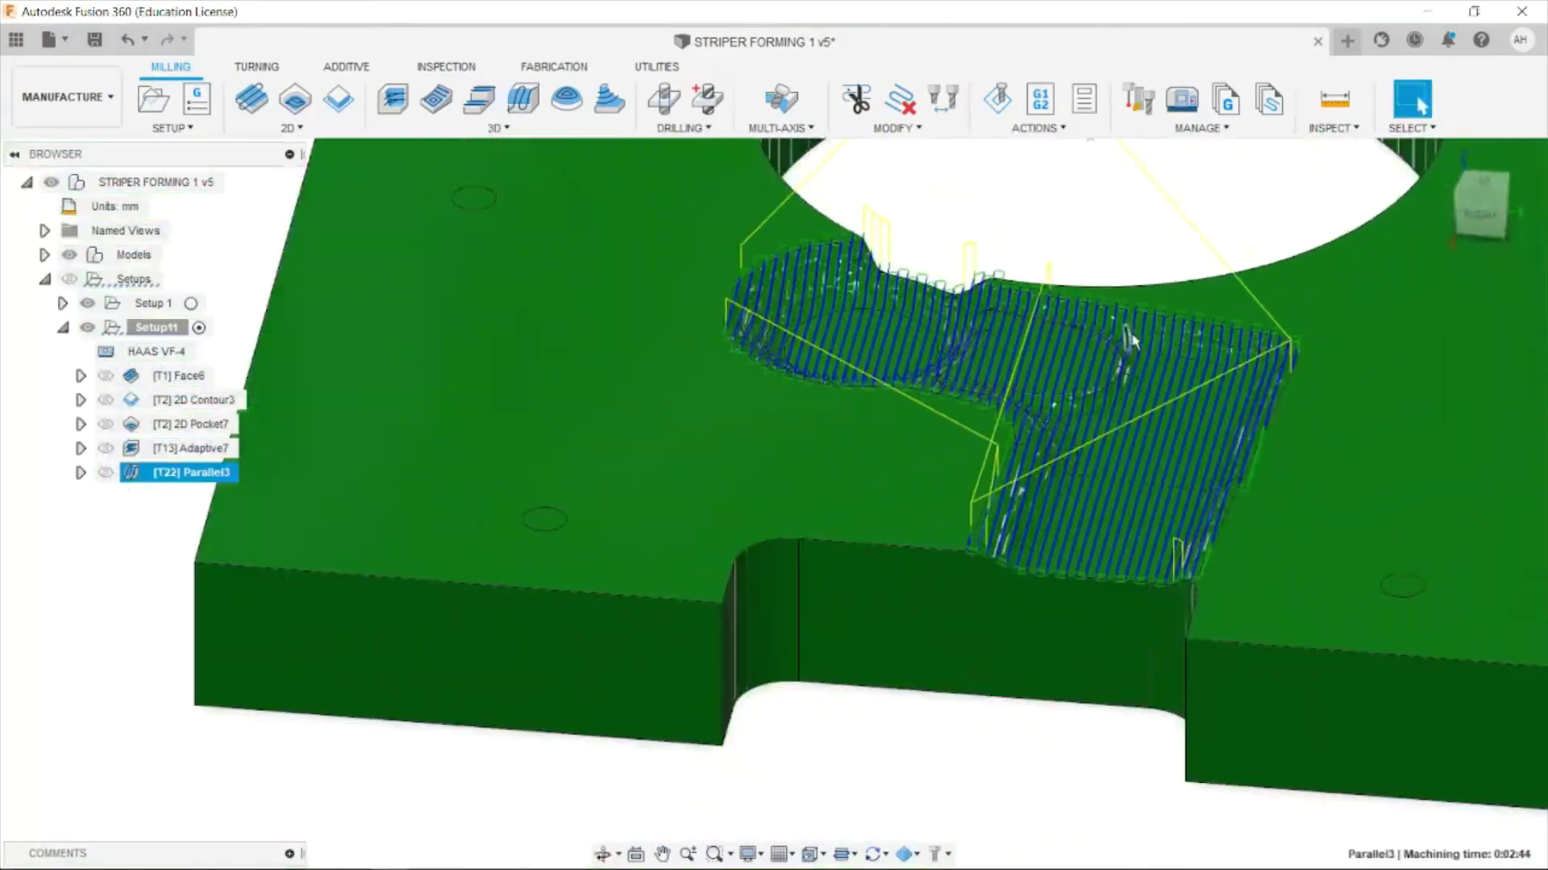
pyautogui.scroll(-3, 1188, 340)
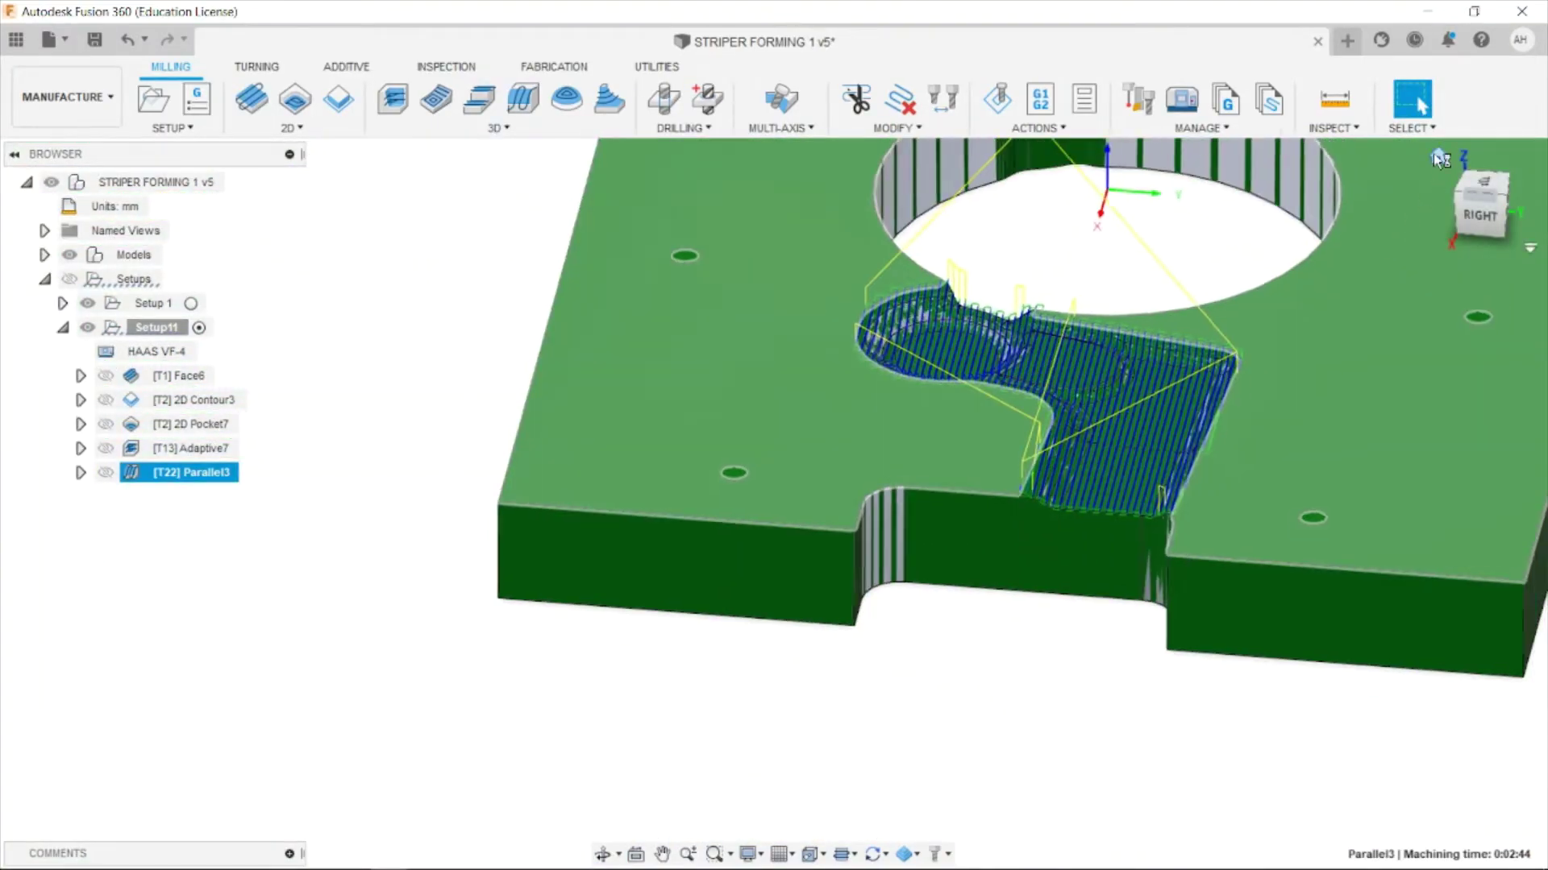
pyautogui.click(1433, 153)
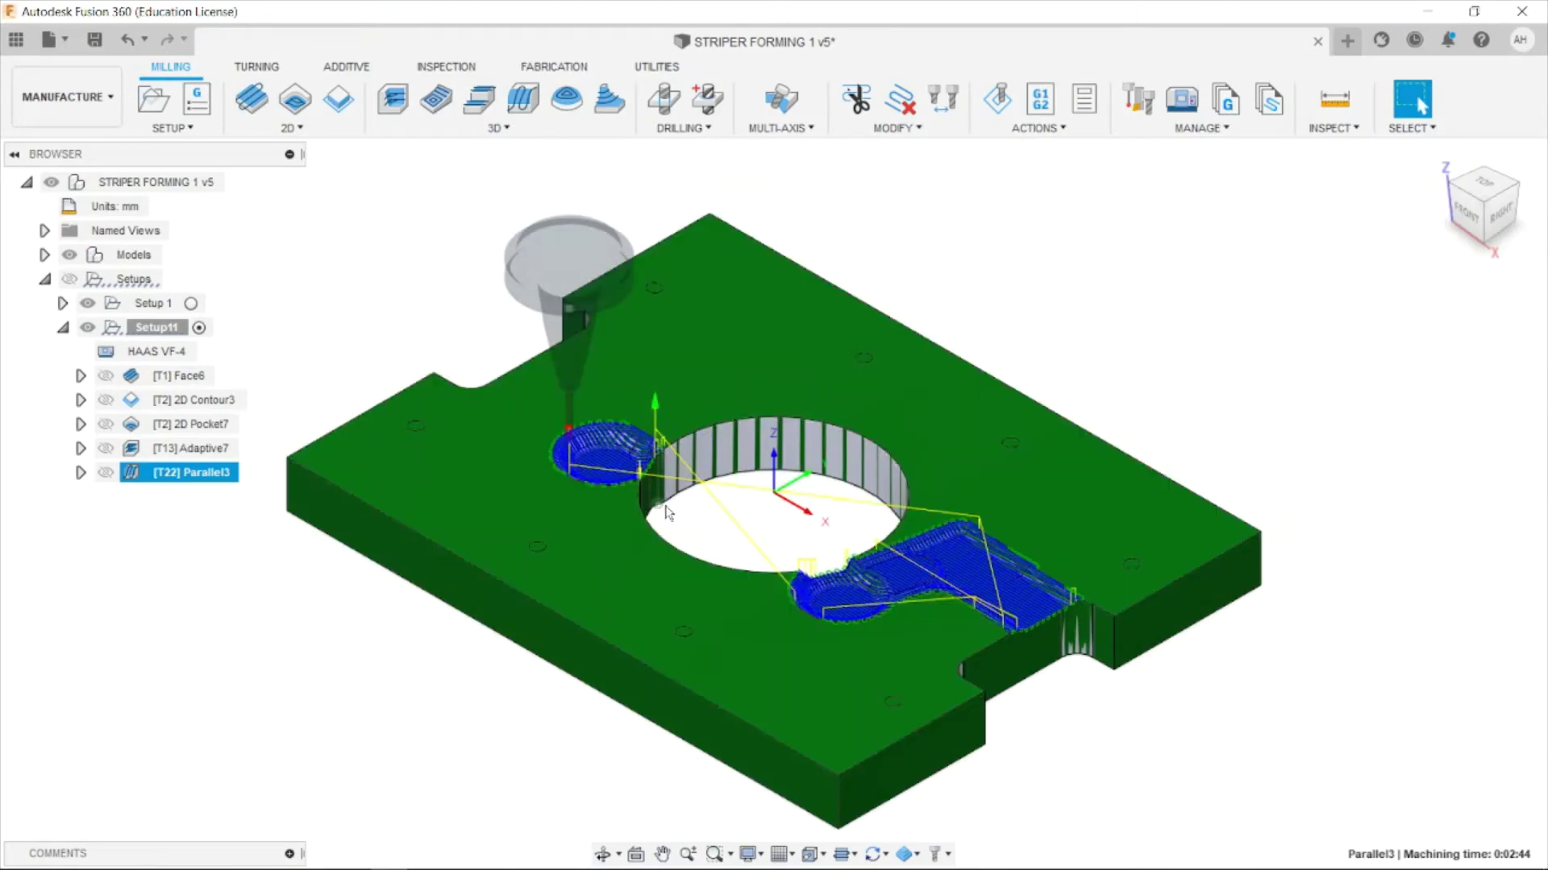
pyautogui.scroll(5, 621, 443)
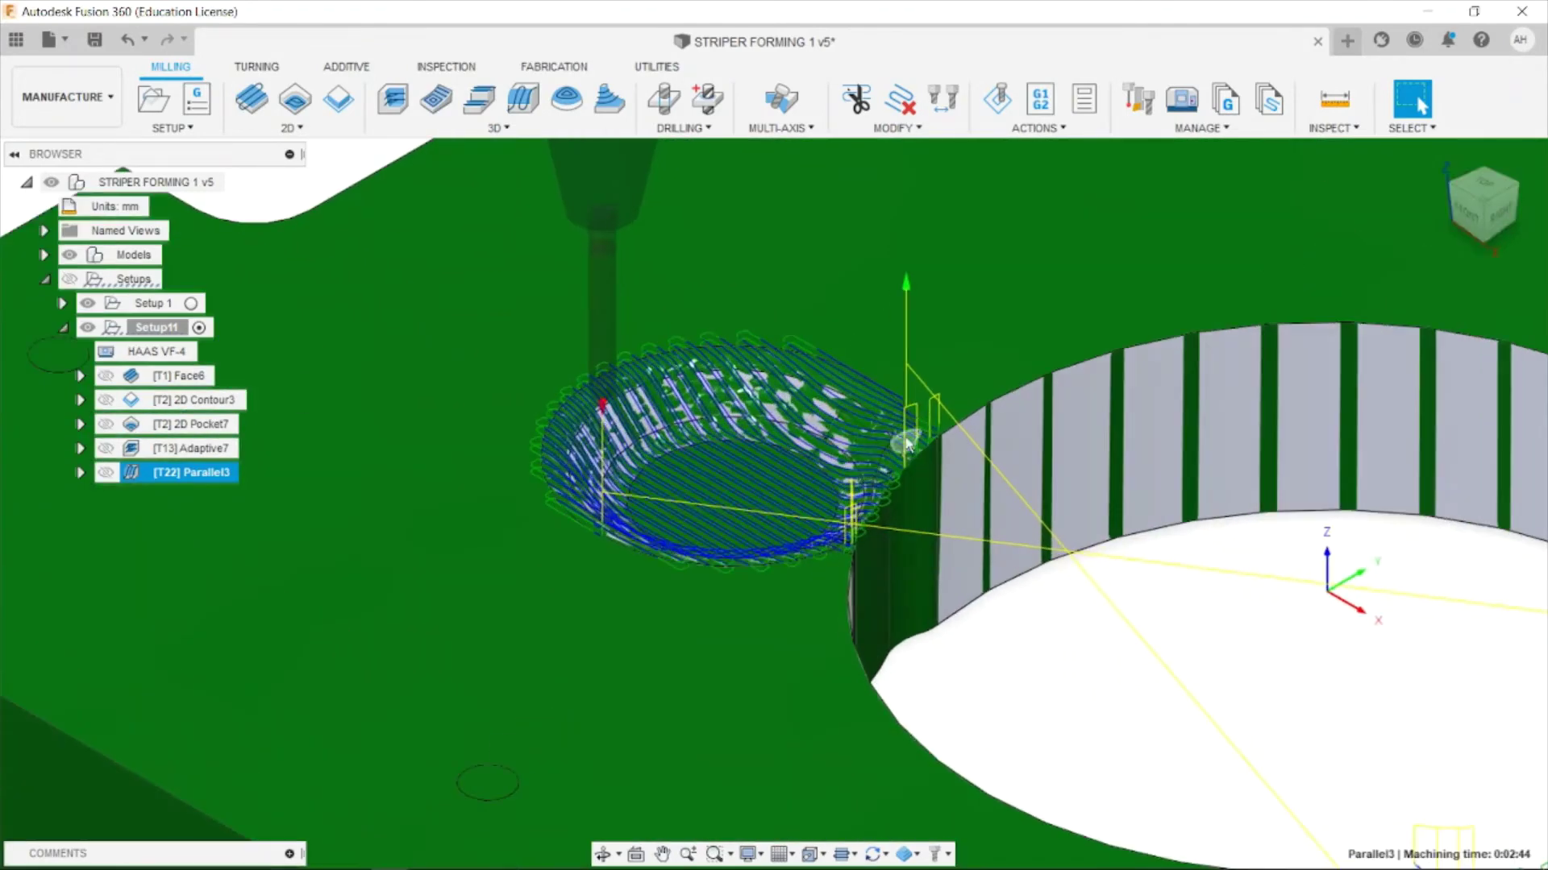
pyautogui.scroll(-5, 732, 389)
# Create a 3D Contour operation with its machining boundary set to Selection and choose the closed rim of the isolated round pocket.
pyautogui.click(495, 127)
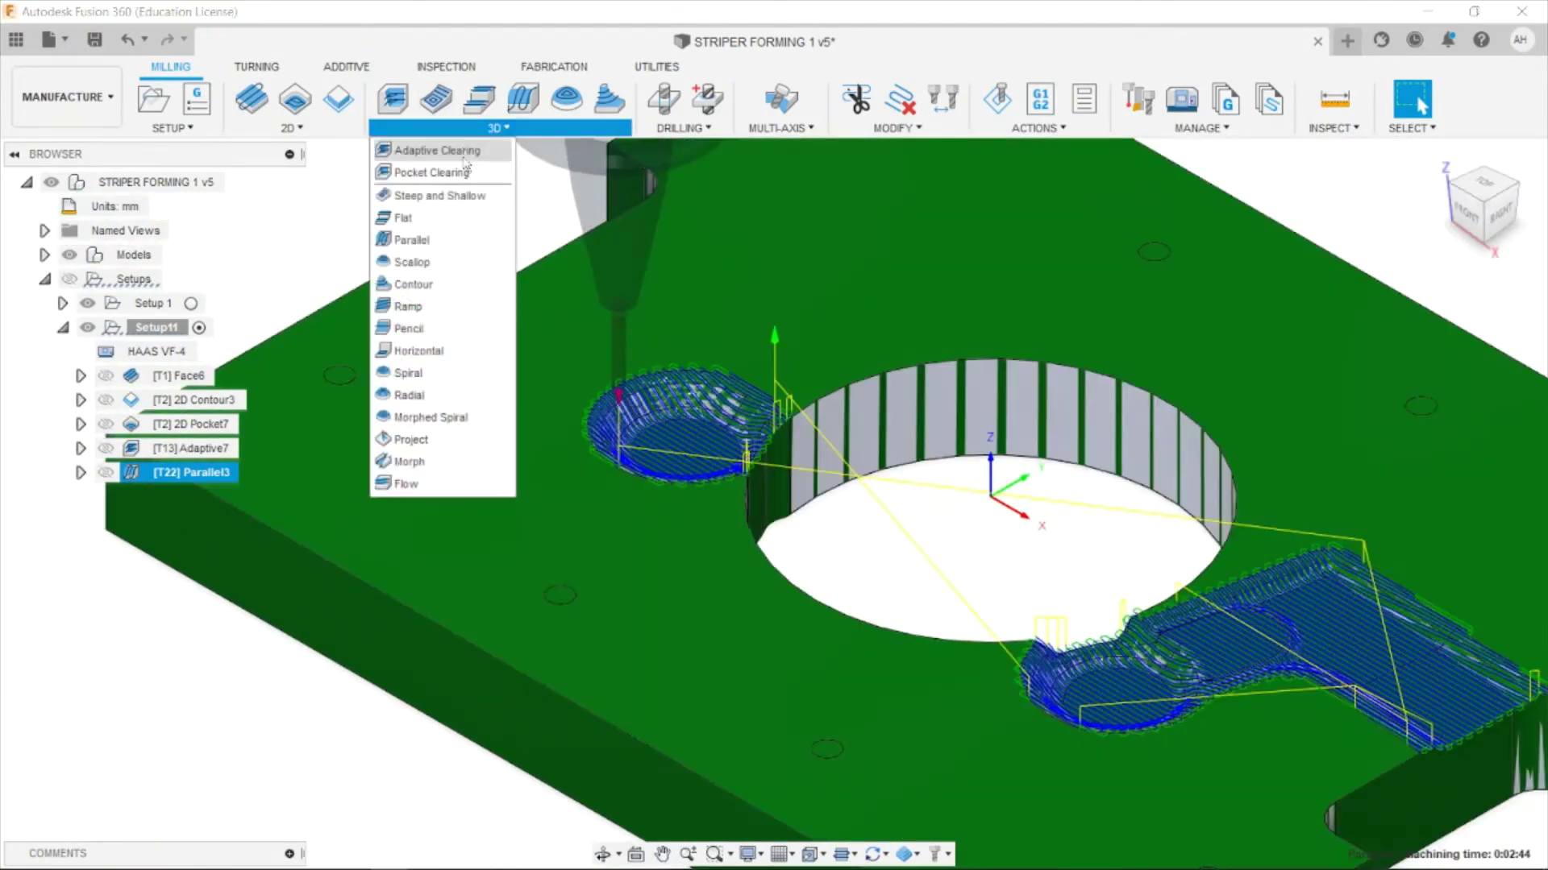
pyautogui.click(433, 285)
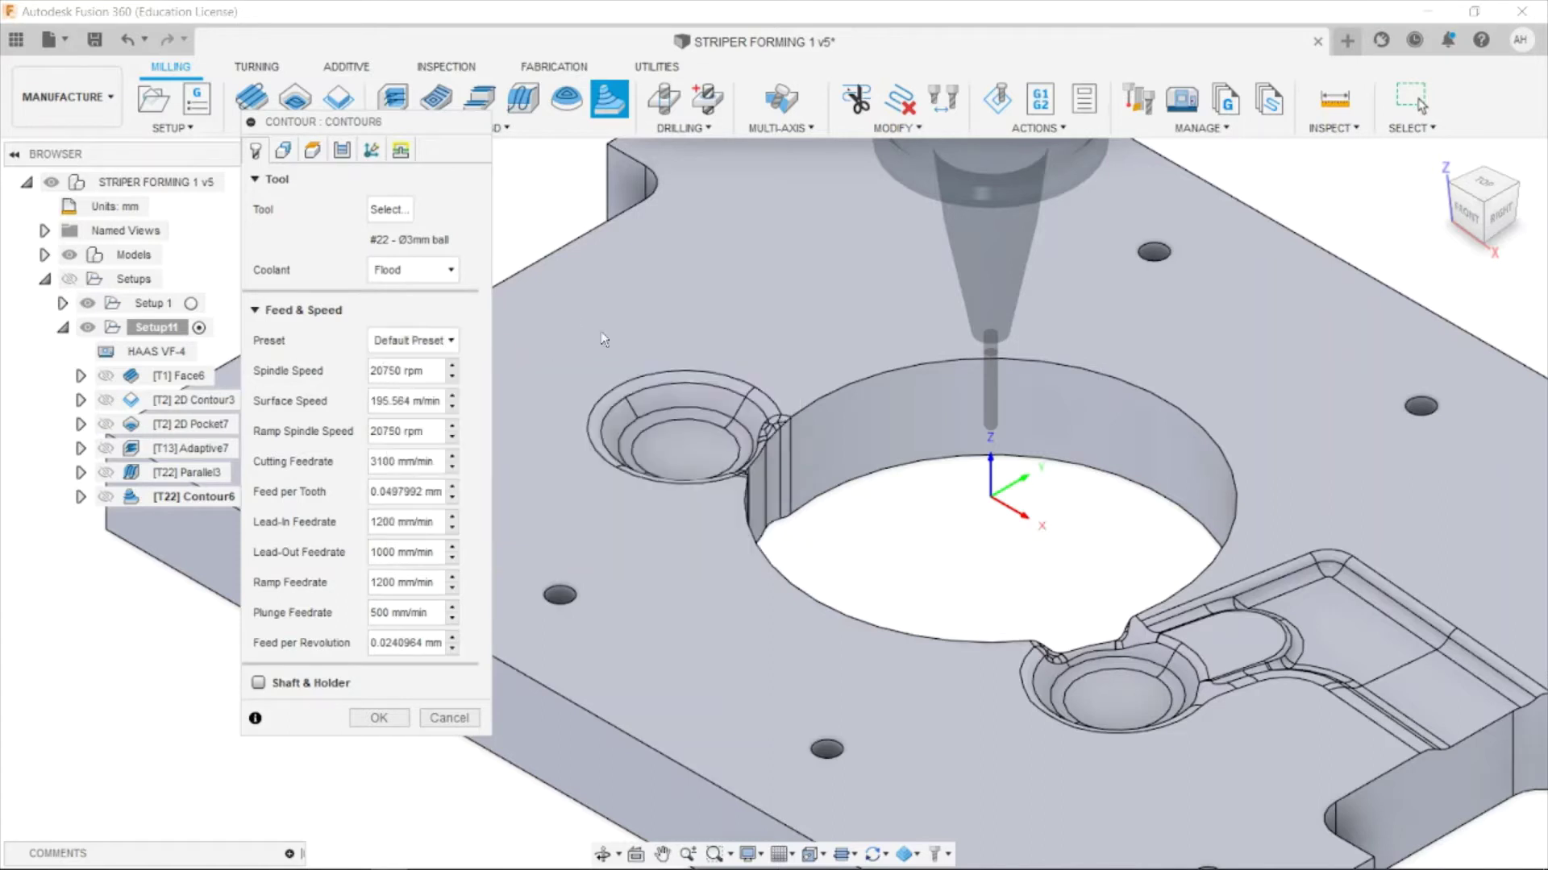
pyautogui.click(283, 151)
pyautogui.click(413, 209)
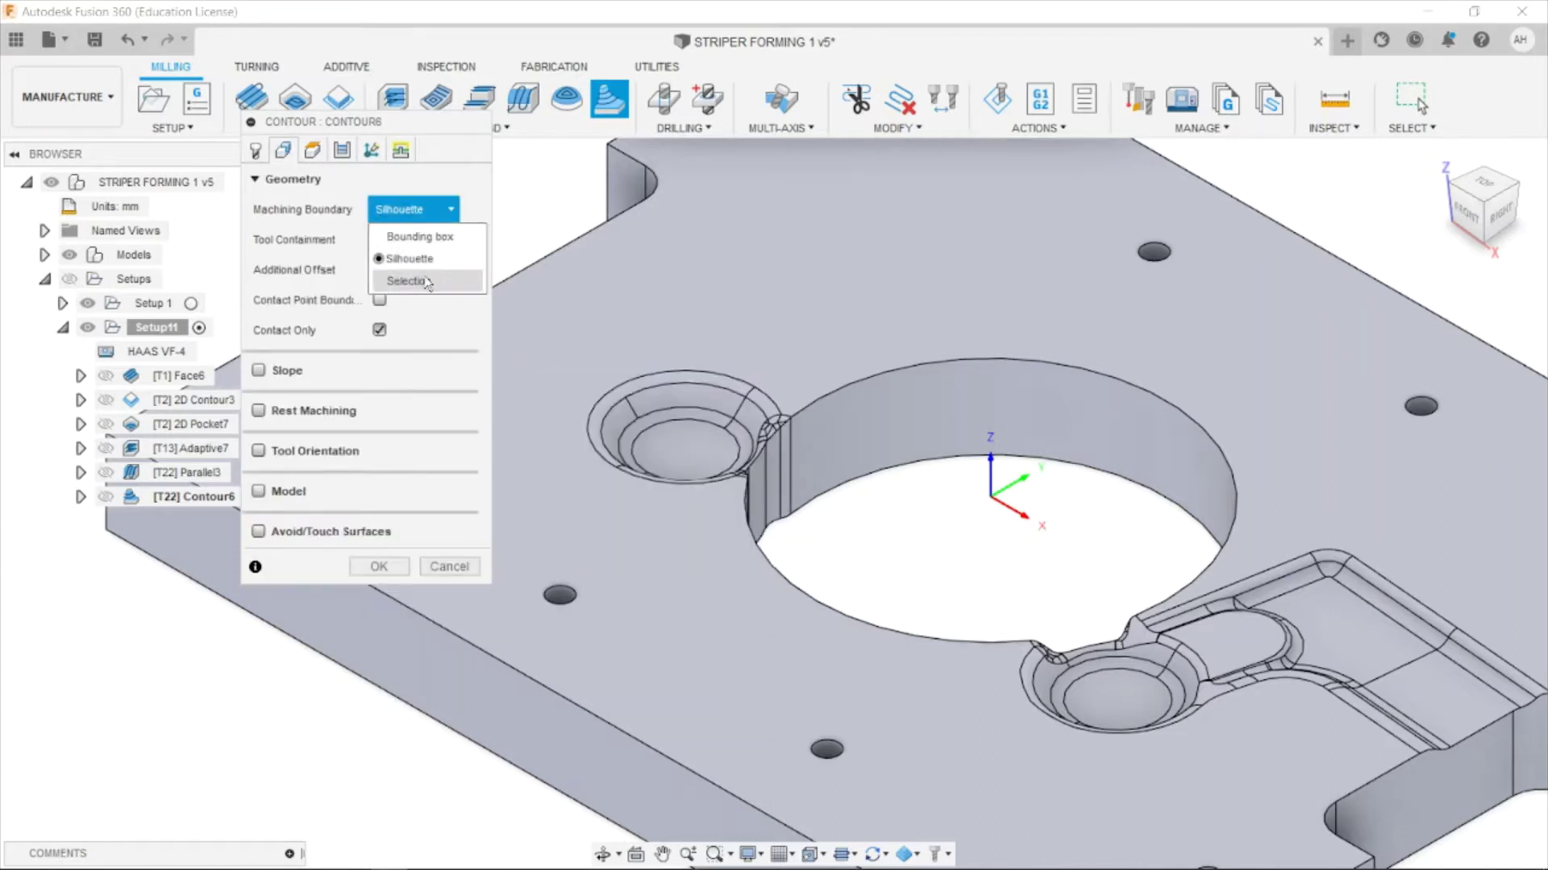
pyautogui.click(425, 280)
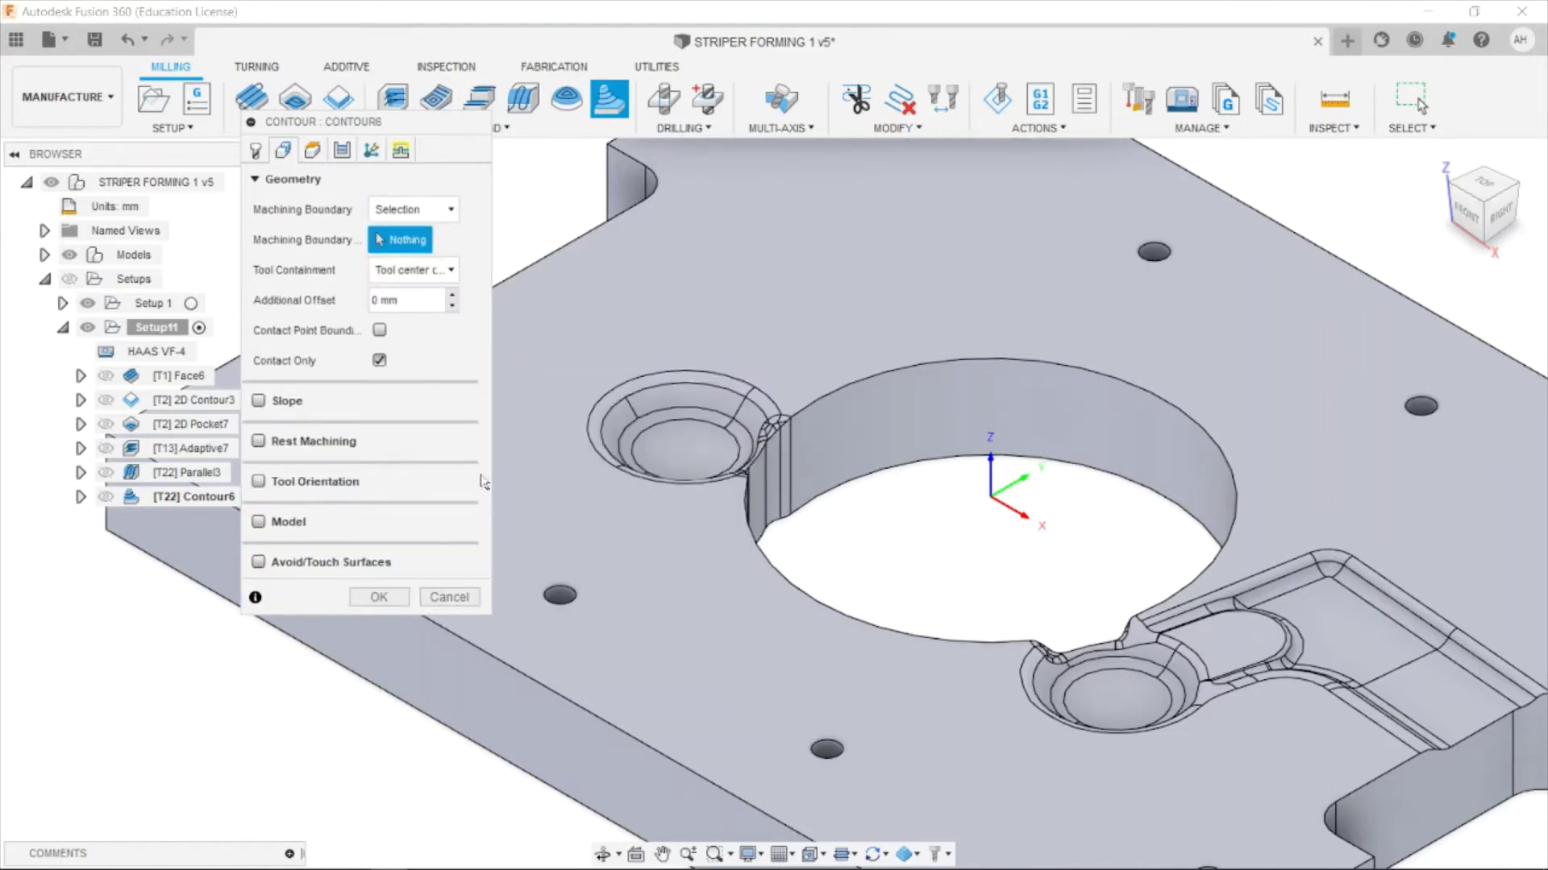
pyautogui.click(1484, 183)
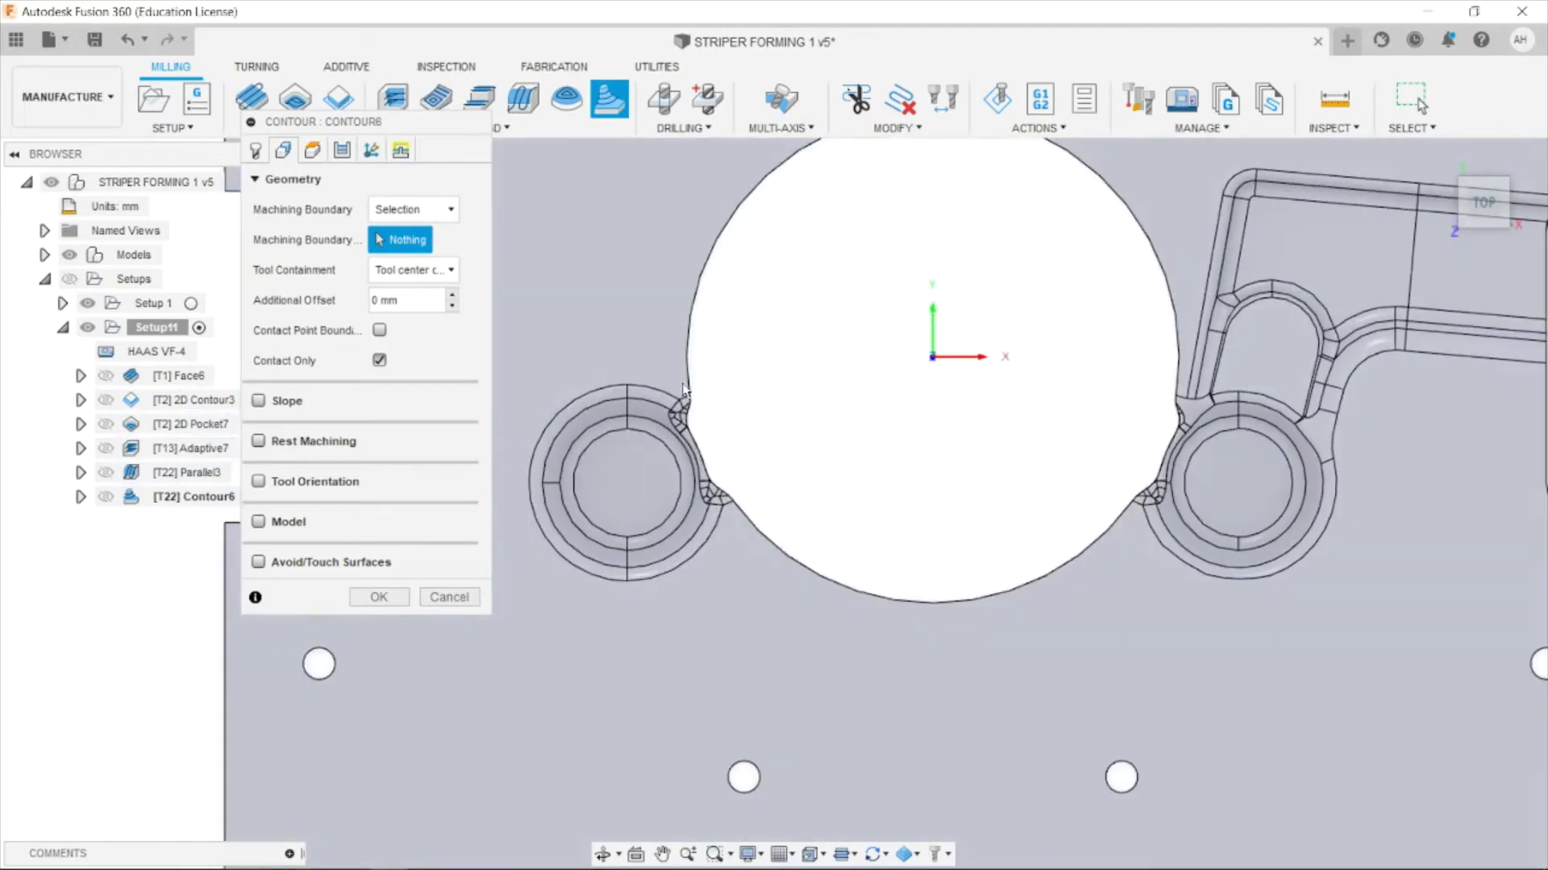
pyautogui.click(683, 403)
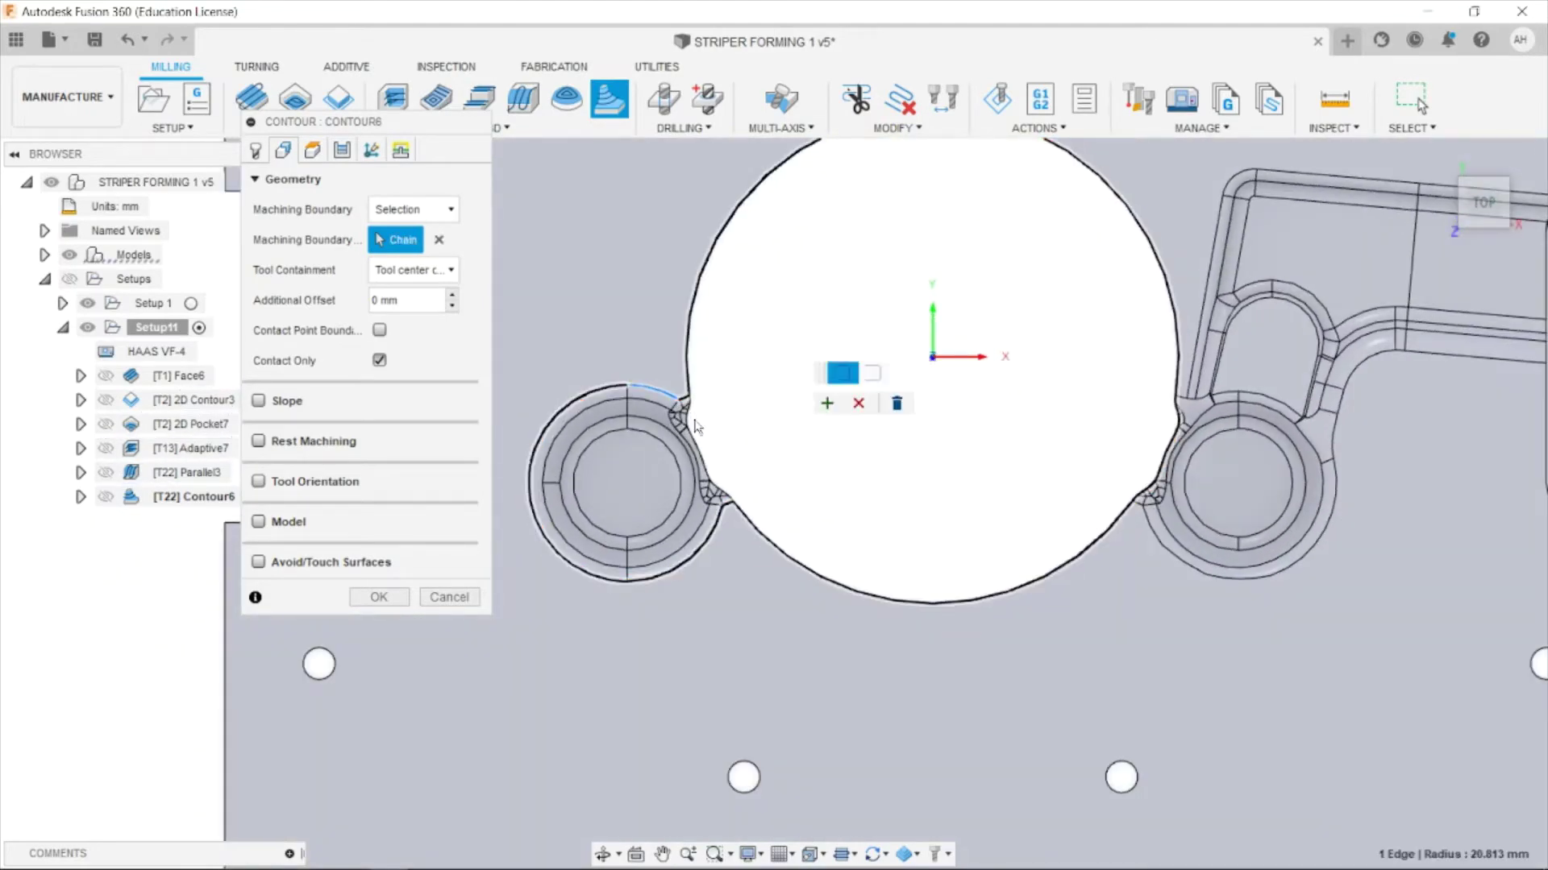
pyautogui.click(826, 404)
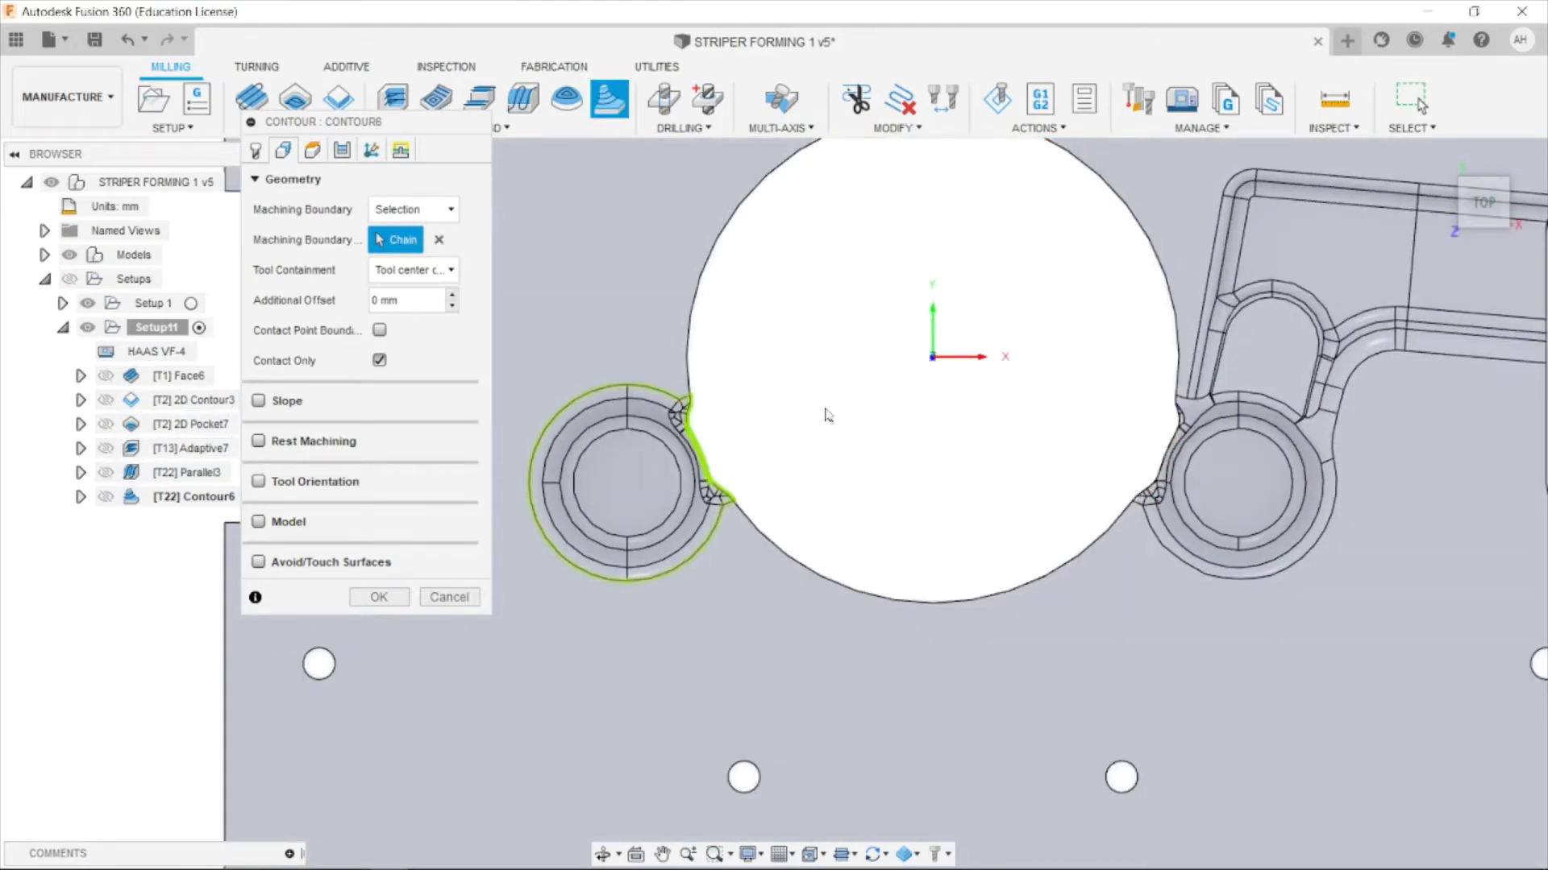
# Add the channelled pocket's rim as the contour operation's second boundary chain, following the pocket-side edges where it meets the central opening.
pyautogui.scroll(8, 741, 464)
pyautogui.scroll(-4, 912, 651)
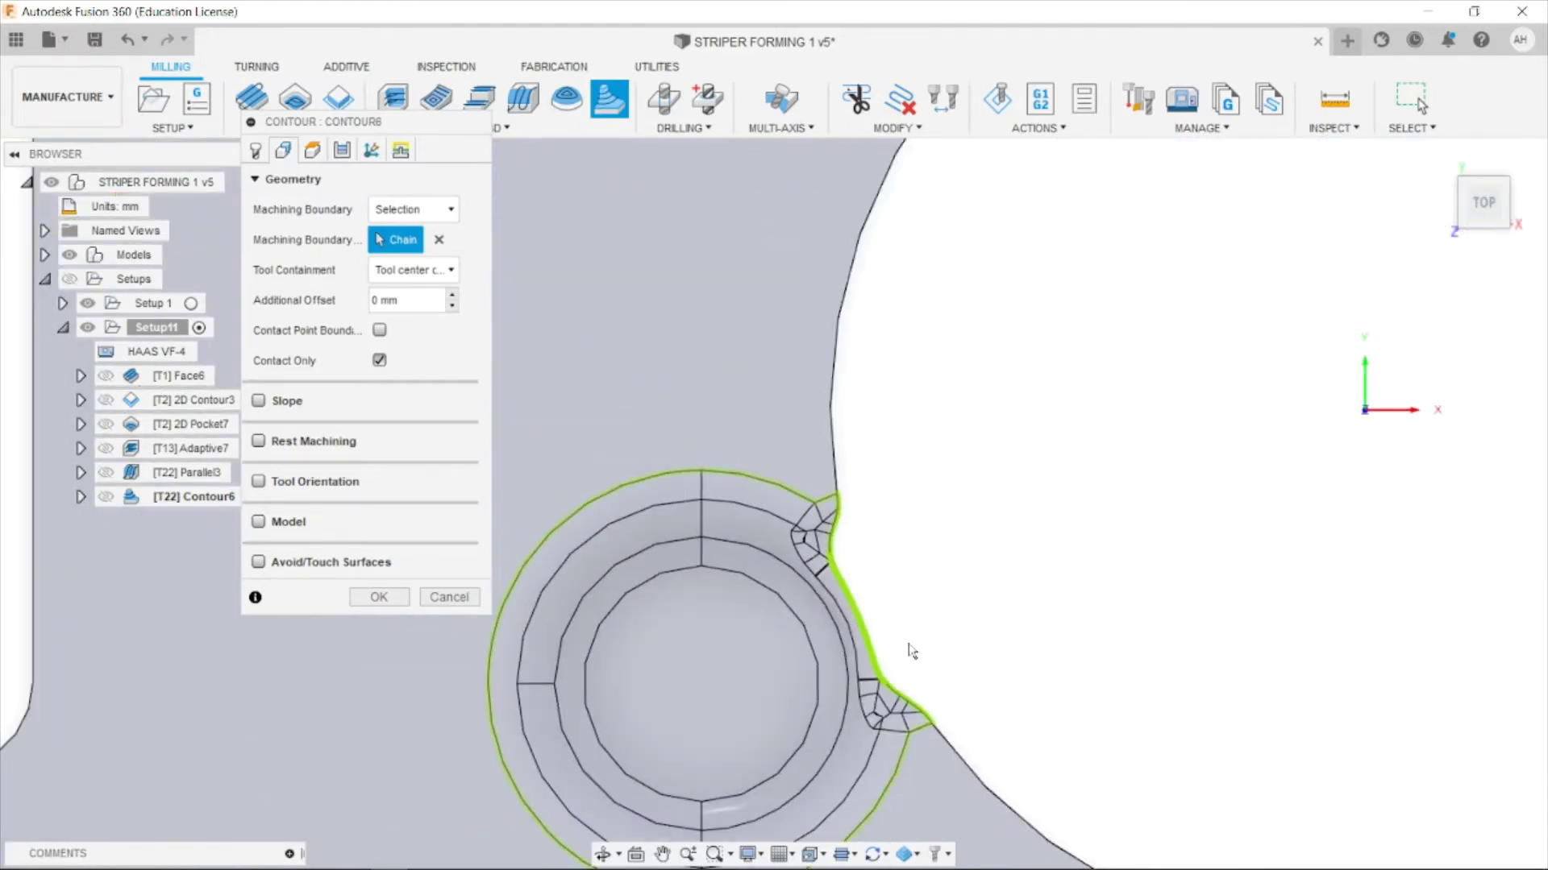
pyautogui.scroll(-4, 912, 651)
pyautogui.scroll(2, 1289, 653)
pyautogui.scroll(-3, 1168, 524)
pyautogui.scroll(4, 1397, 509)
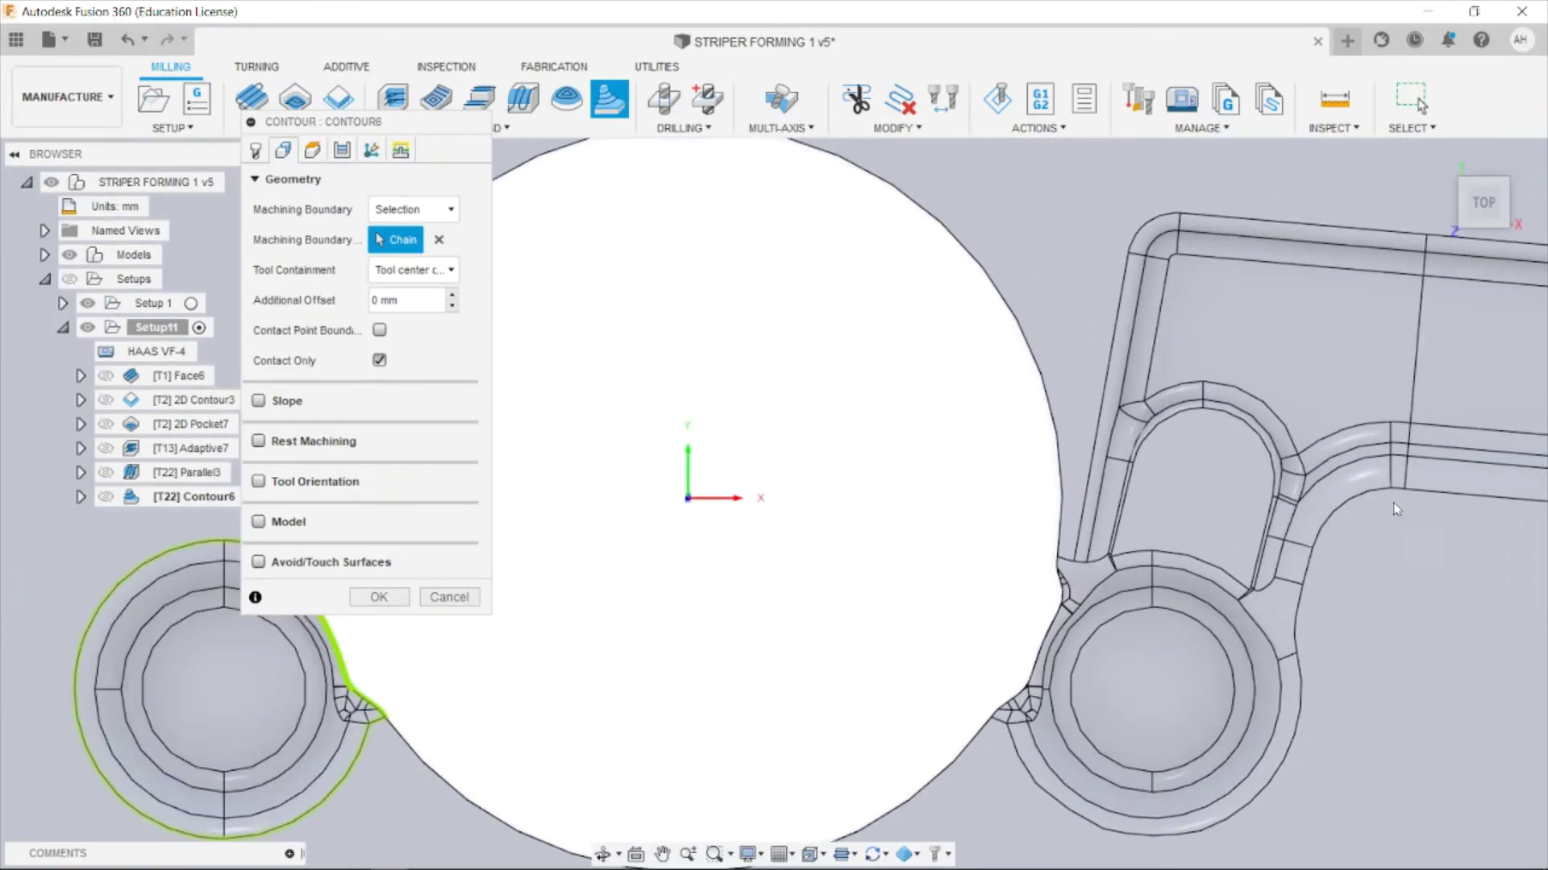
pyautogui.click(1380, 492)
pyautogui.scroll(5, 1066, 610)
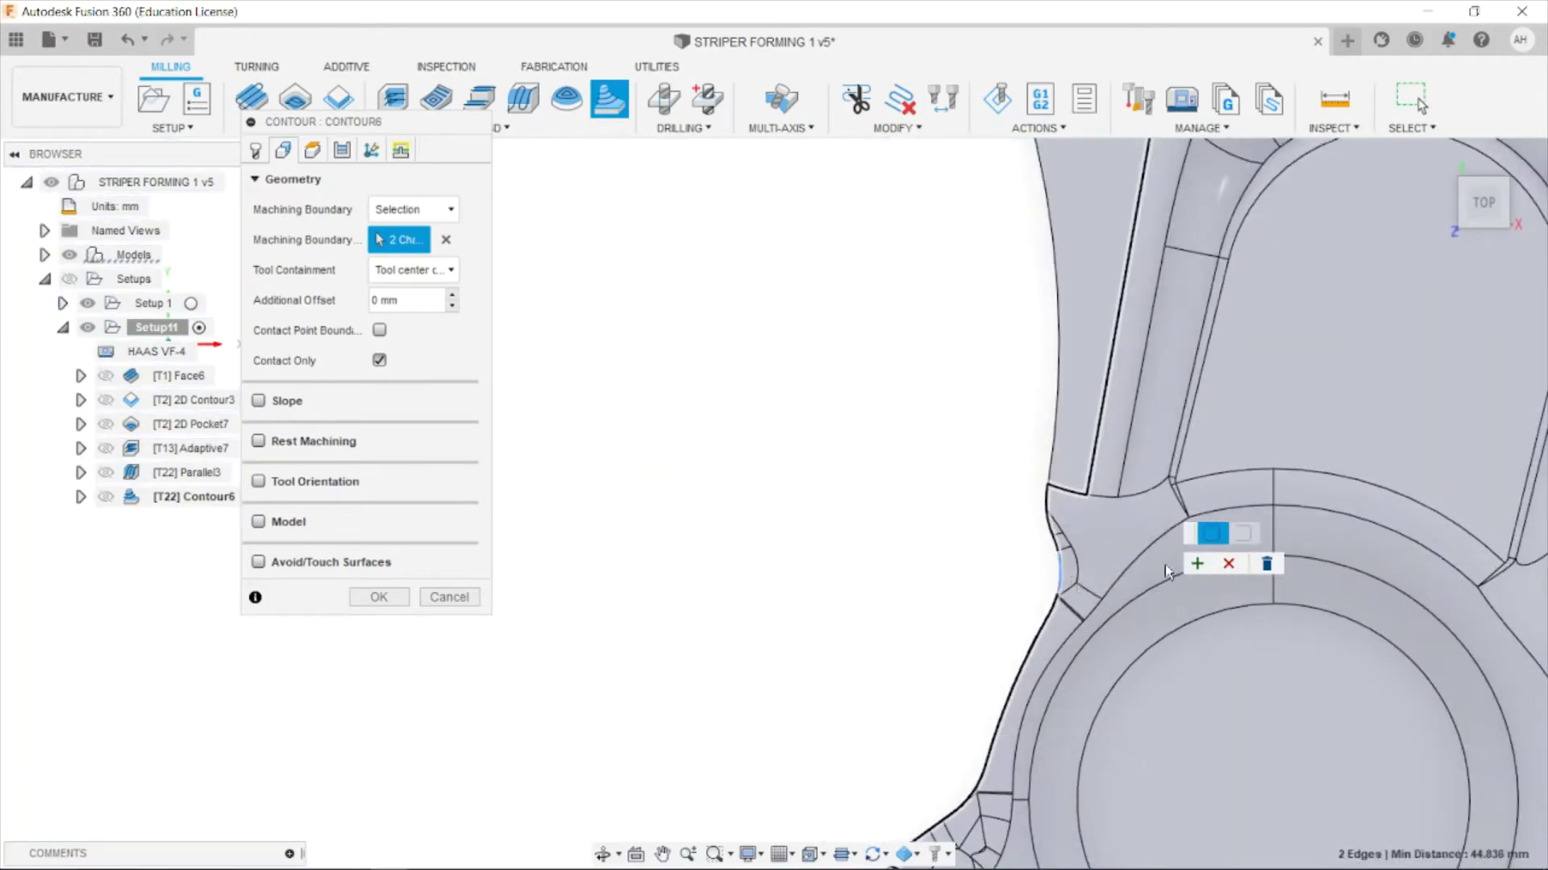
pyautogui.click(1197, 564)
pyautogui.scroll(-8, 1065, 611)
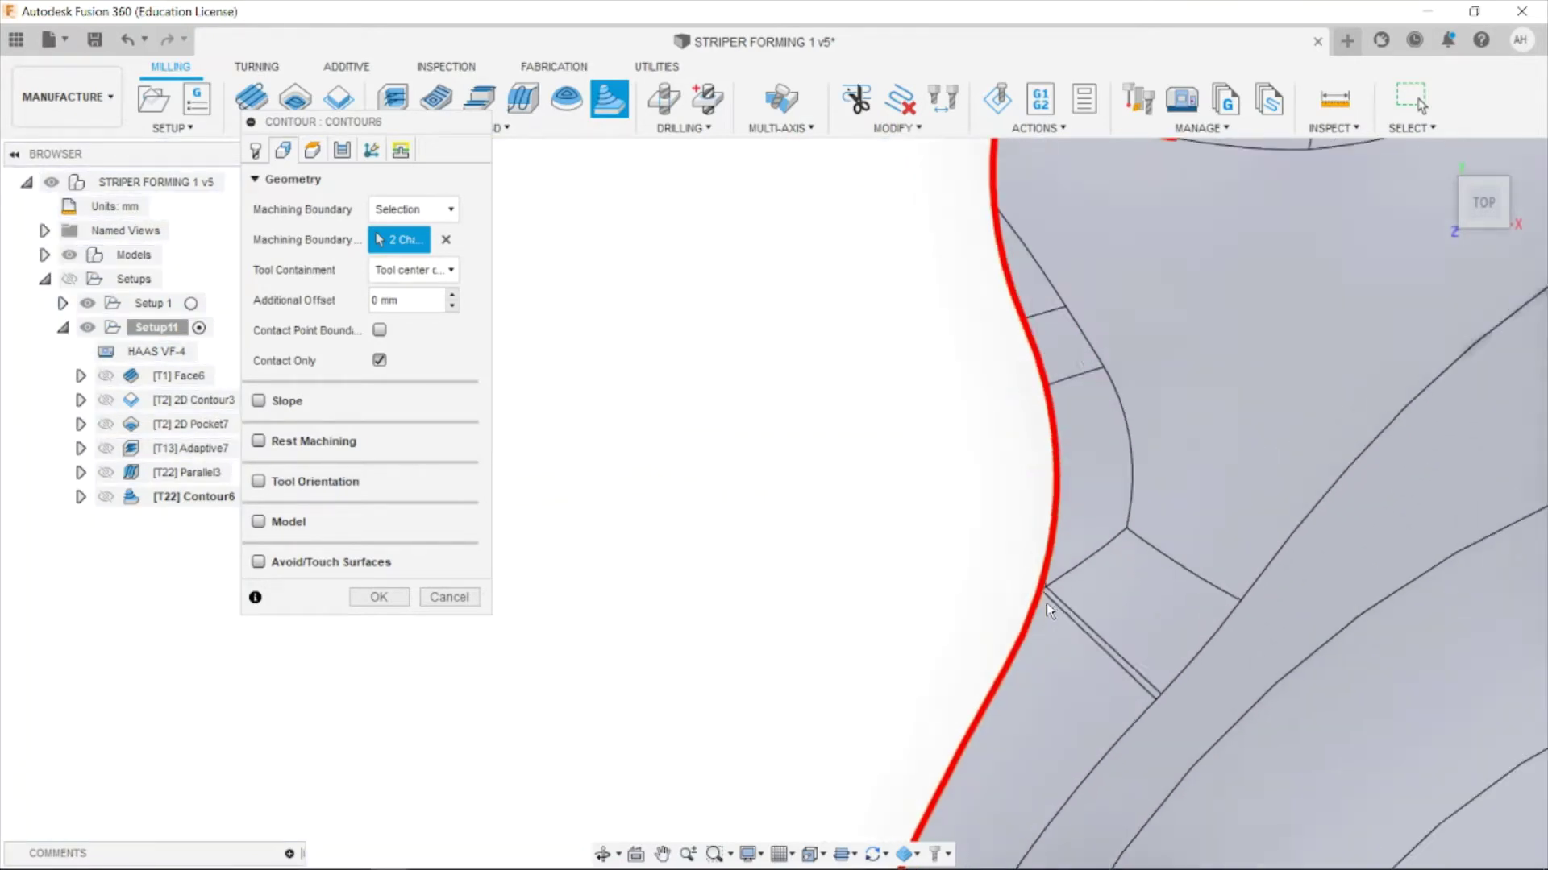
pyautogui.scroll(-2, 1114, 523)
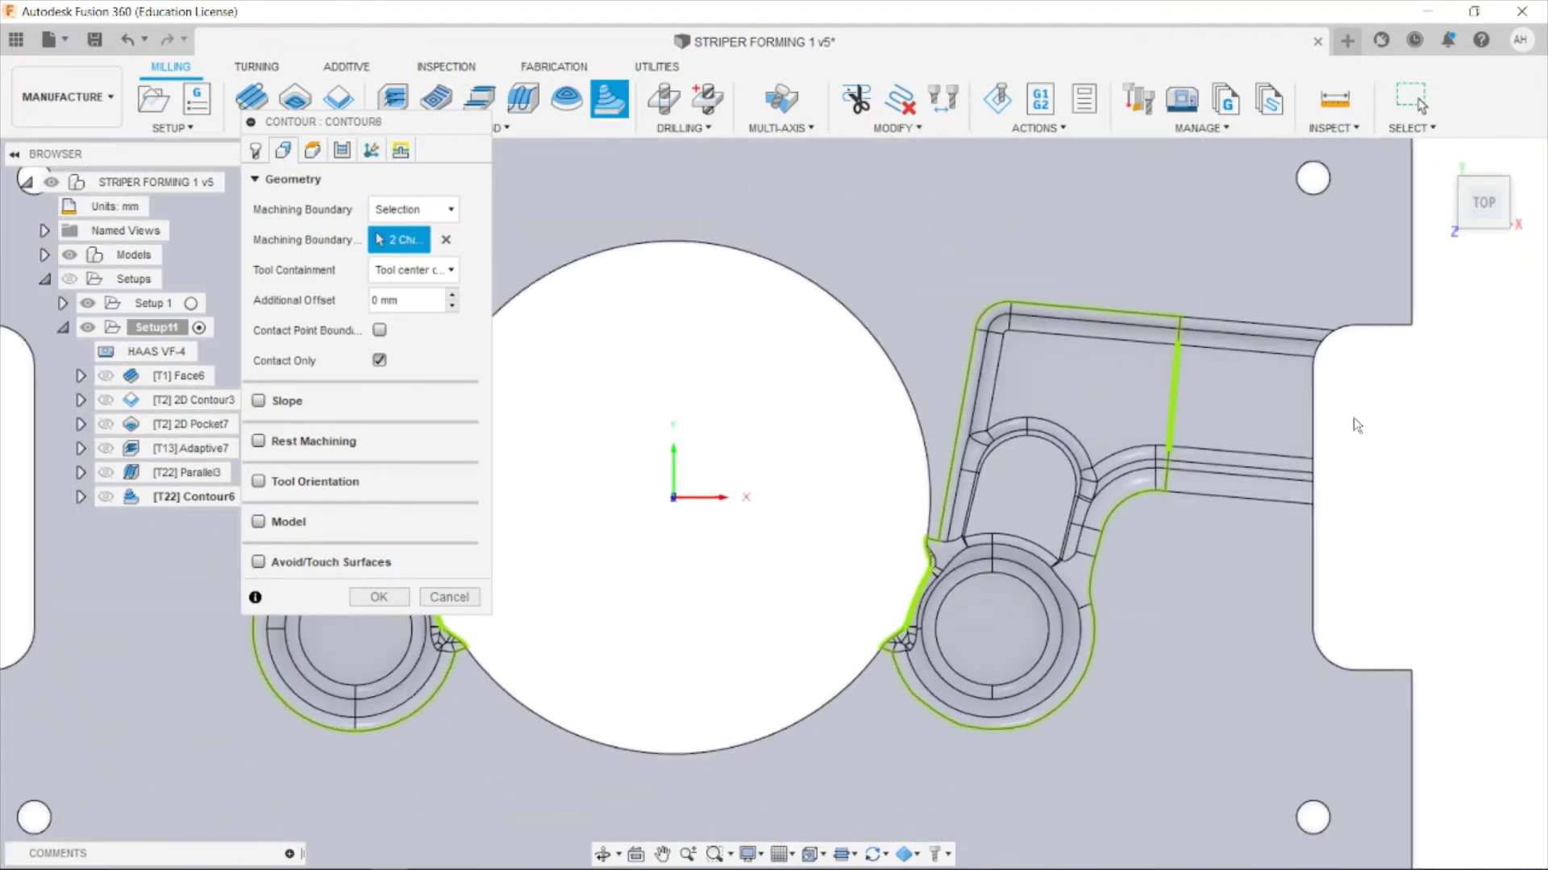
# Extend the contour operation's second boundary chain along the channel to the notch in the plate's side.
pyautogui.scroll(3, 1354, 424)
pyautogui.click(1077, 373)
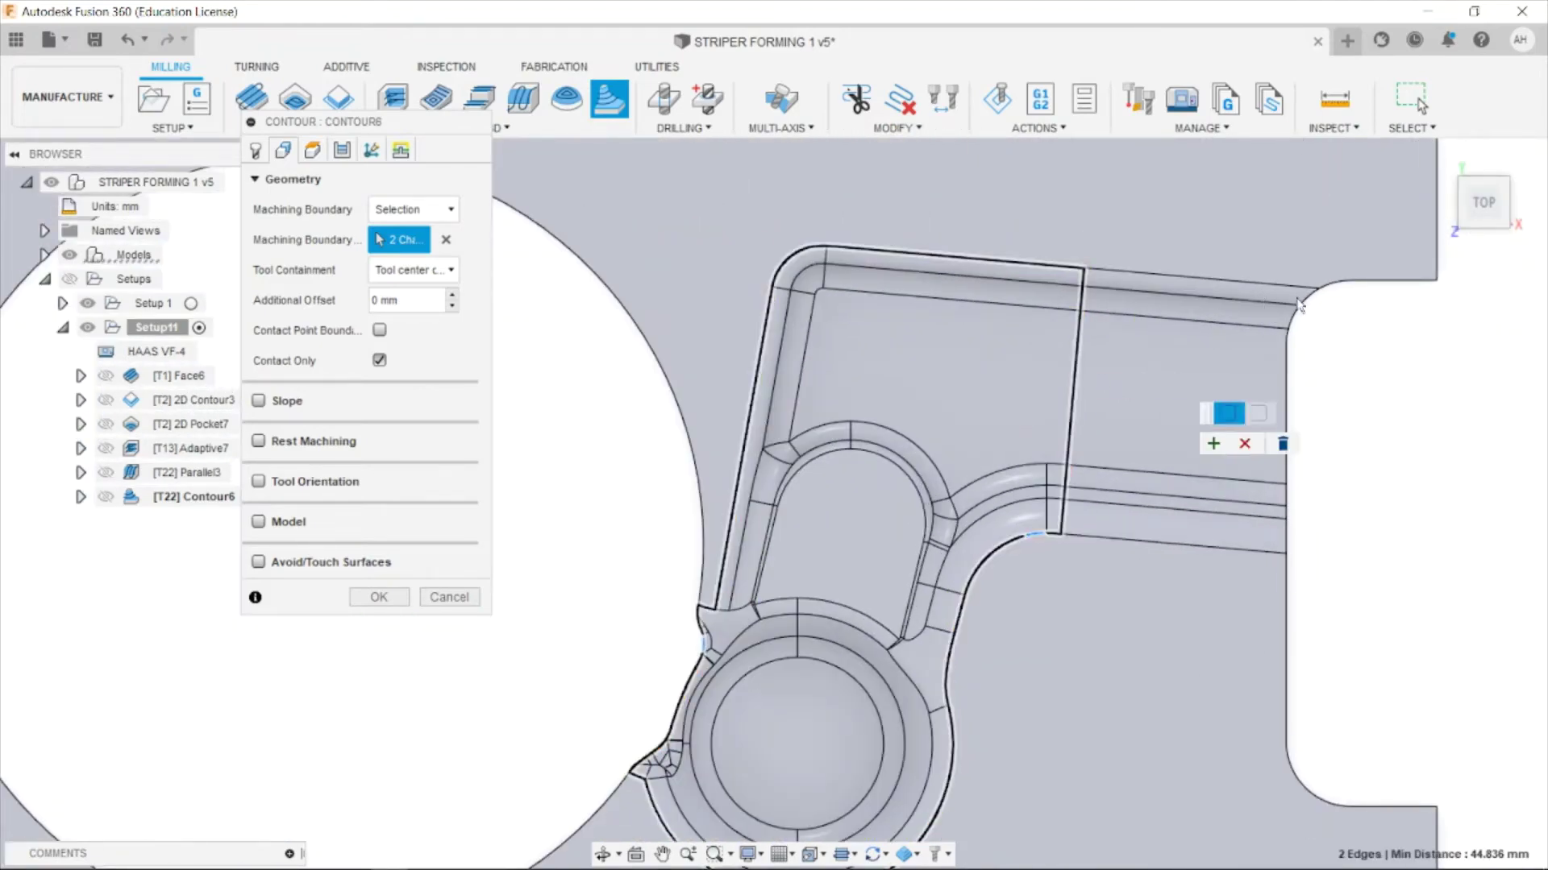
pyautogui.click(1213, 443)
pyautogui.scroll(-3, 671, 526)
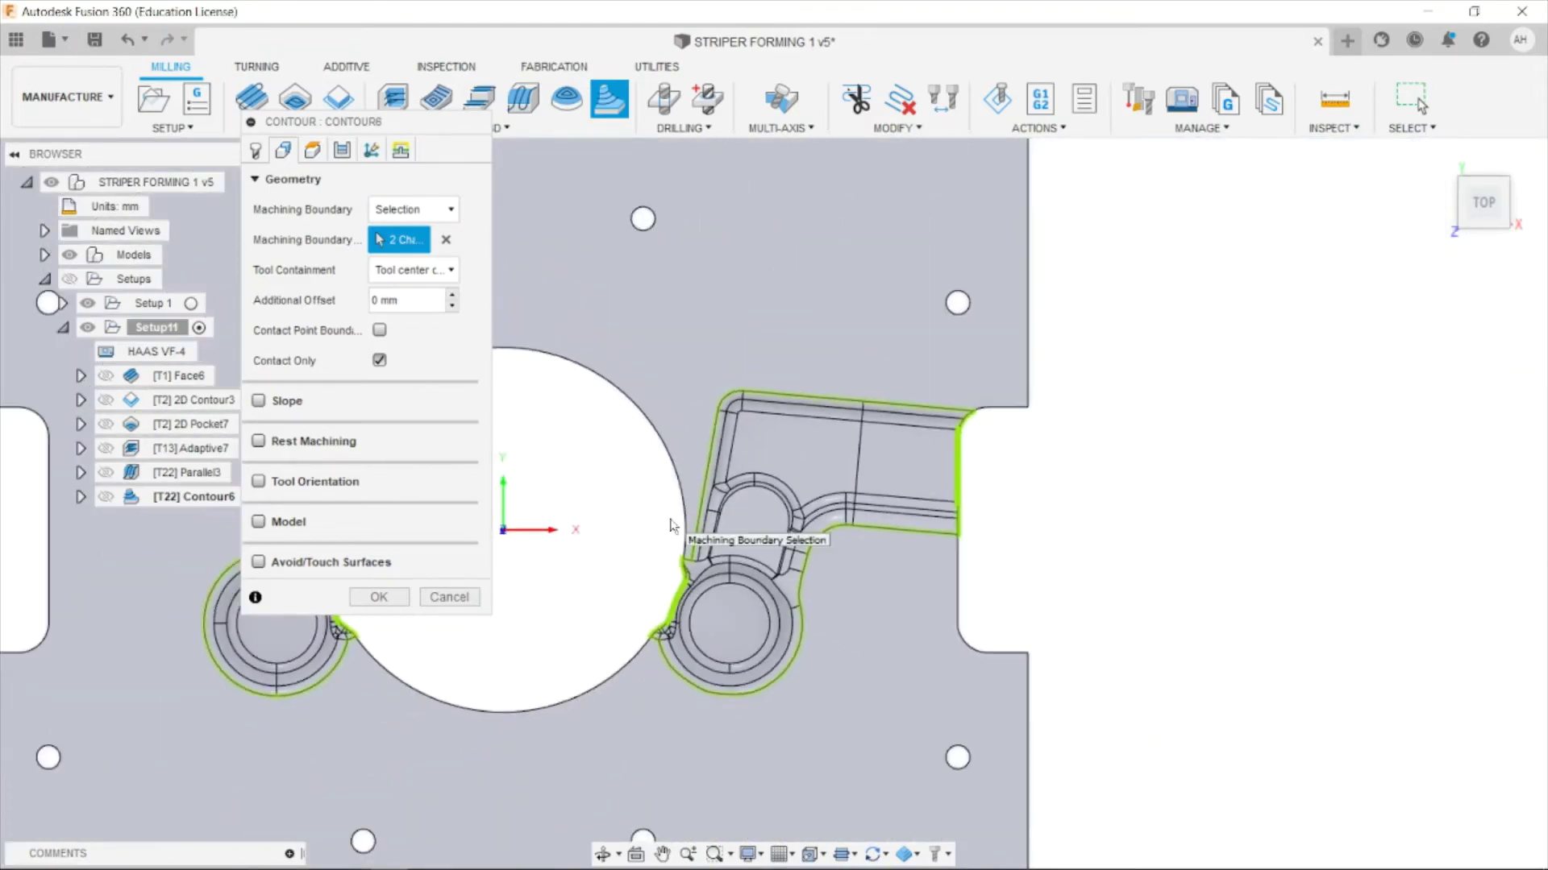
# Enable Stock to Leave for the contour operation, keep its heights and linking settings, and generate the contour toolpath.
pyautogui.click(312, 150)
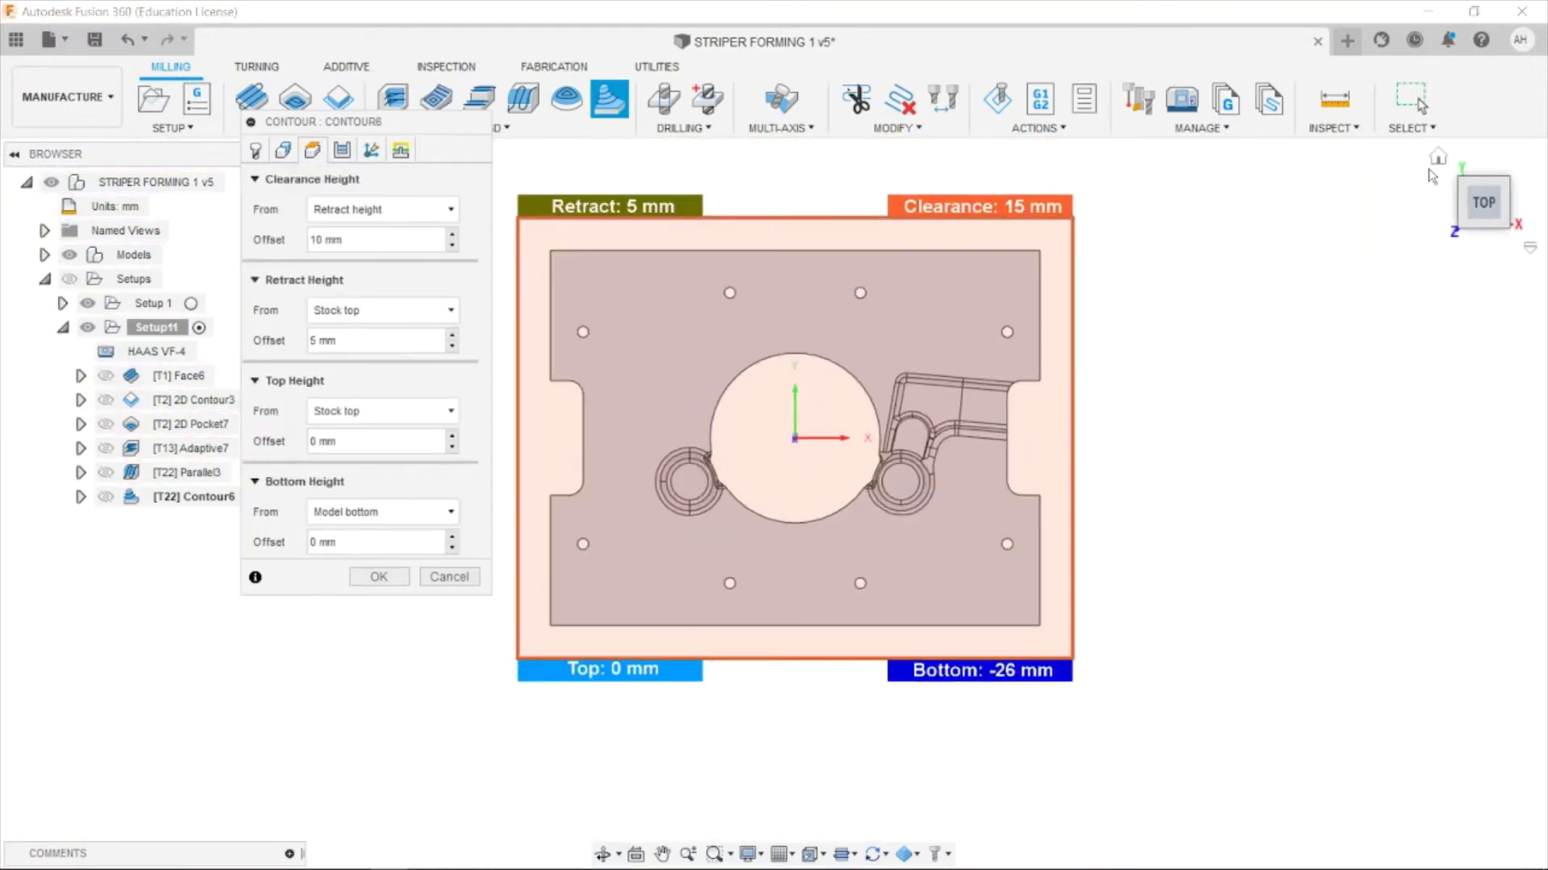
pyautogui.click(1439, 165)
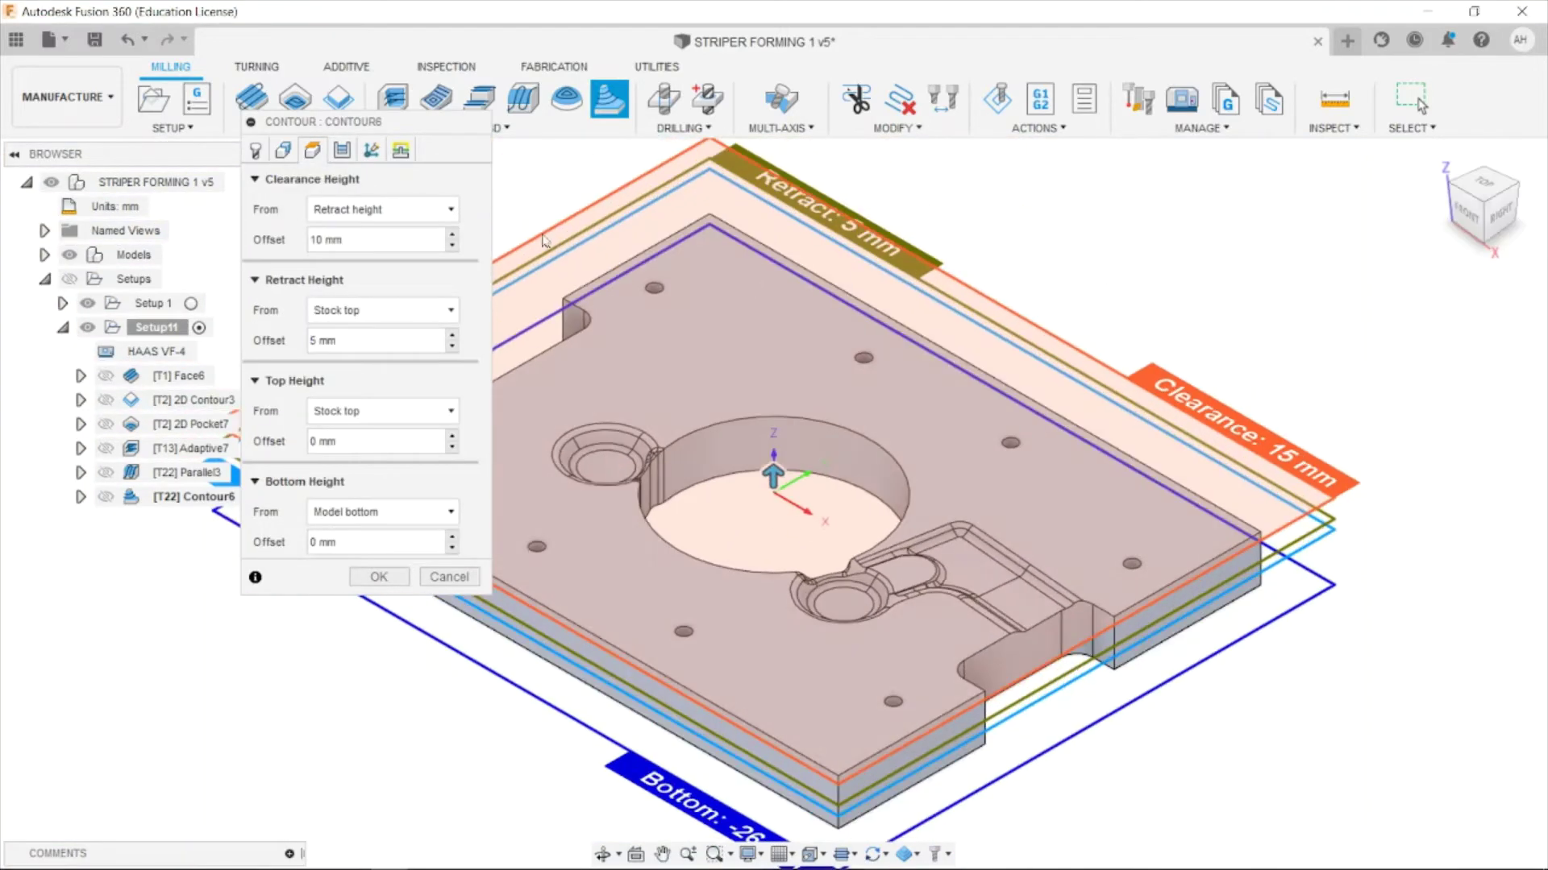
pyautogui.click(342, 150)
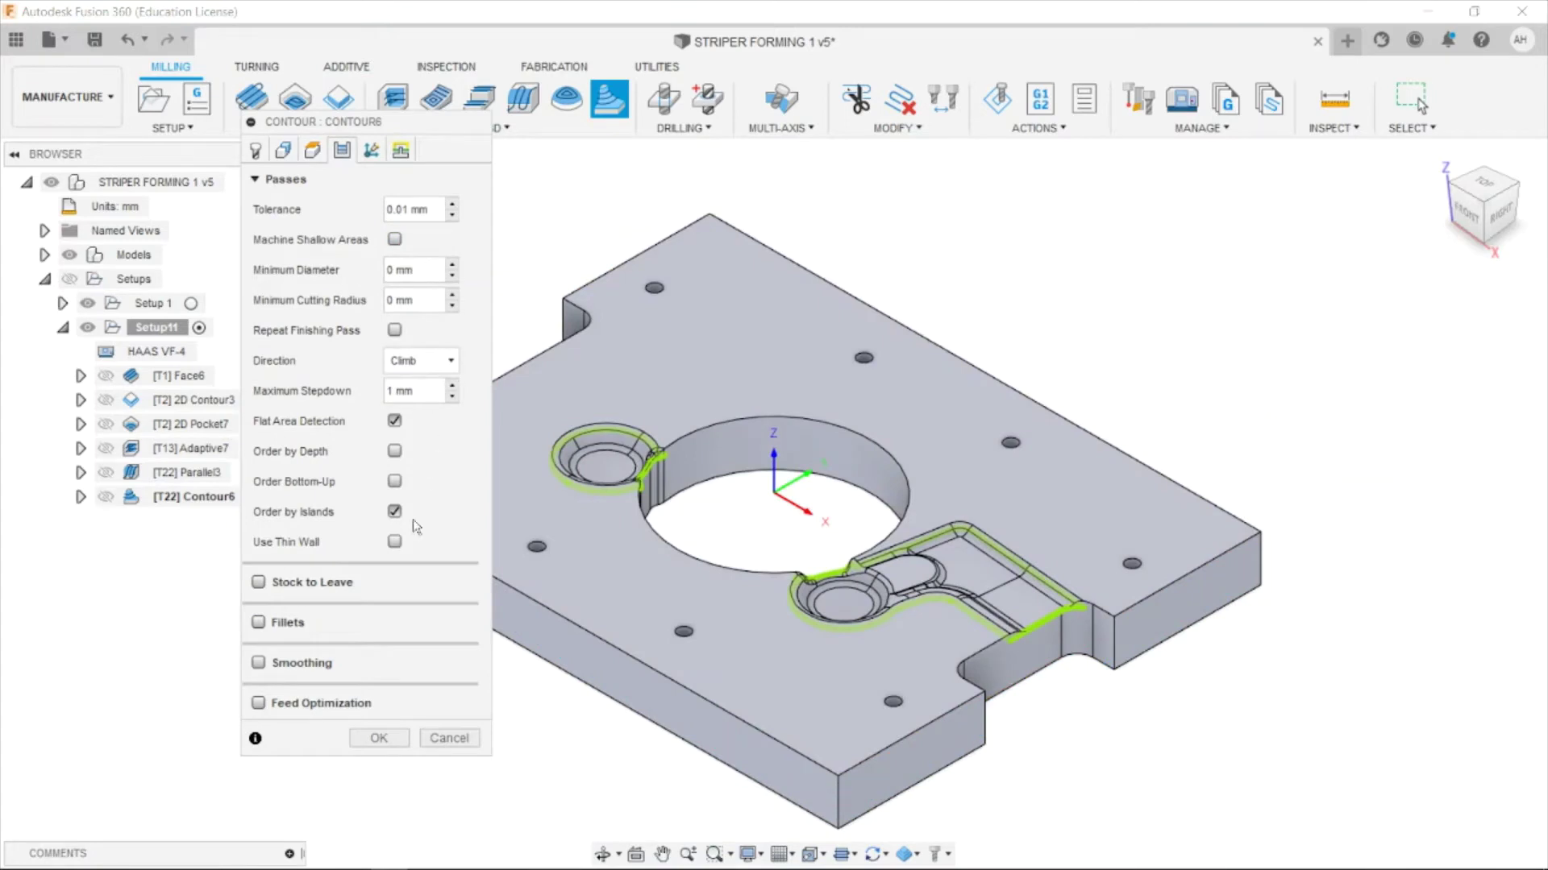
pyautogui.click(258, 582)
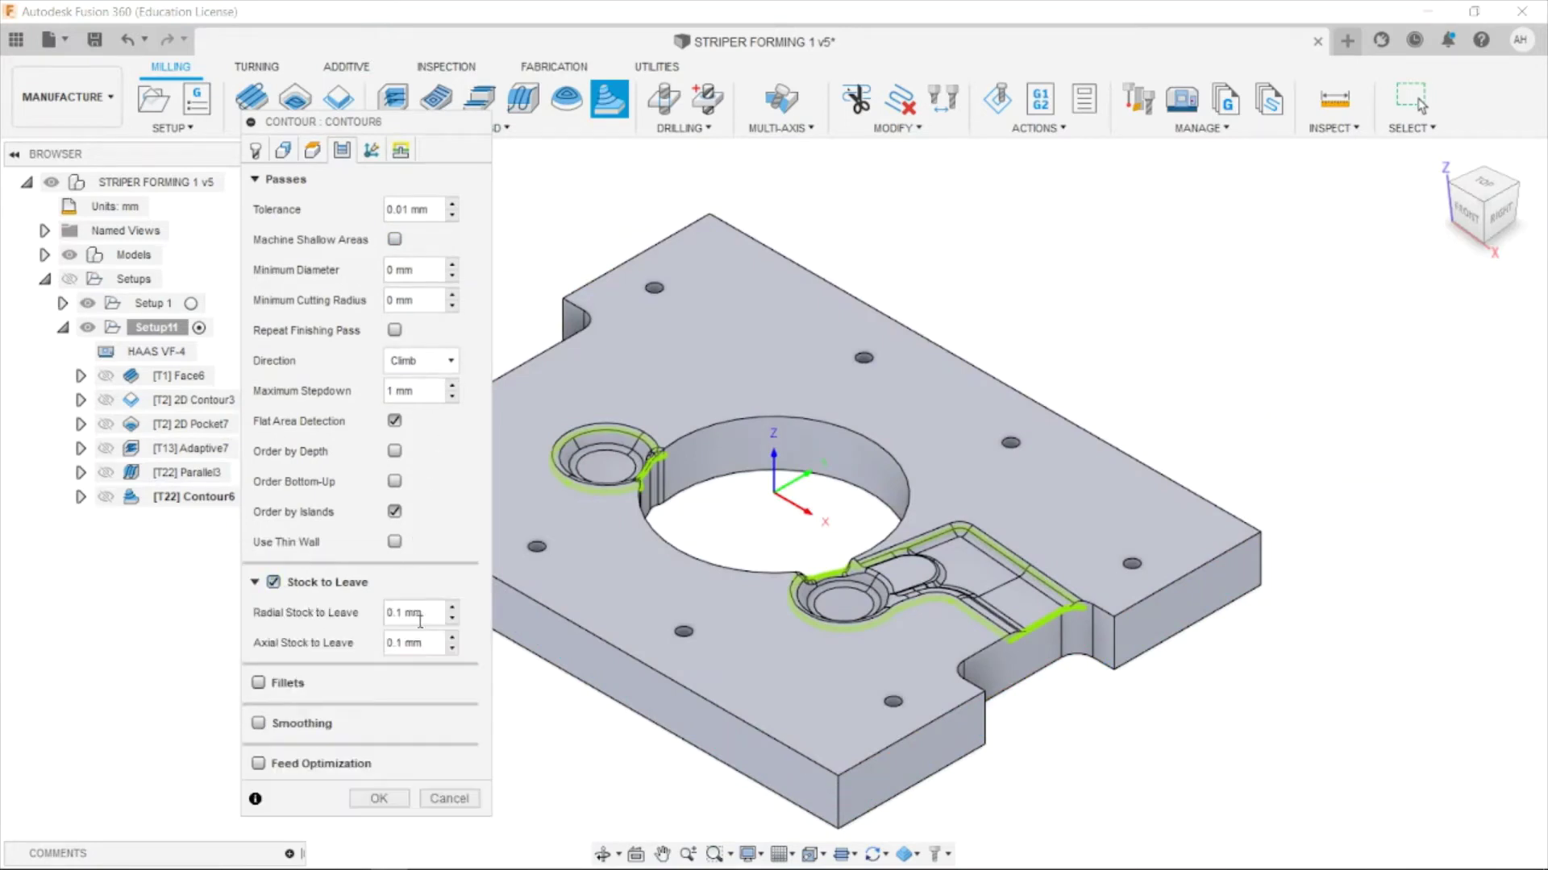
pyautogui.click(372, 153)
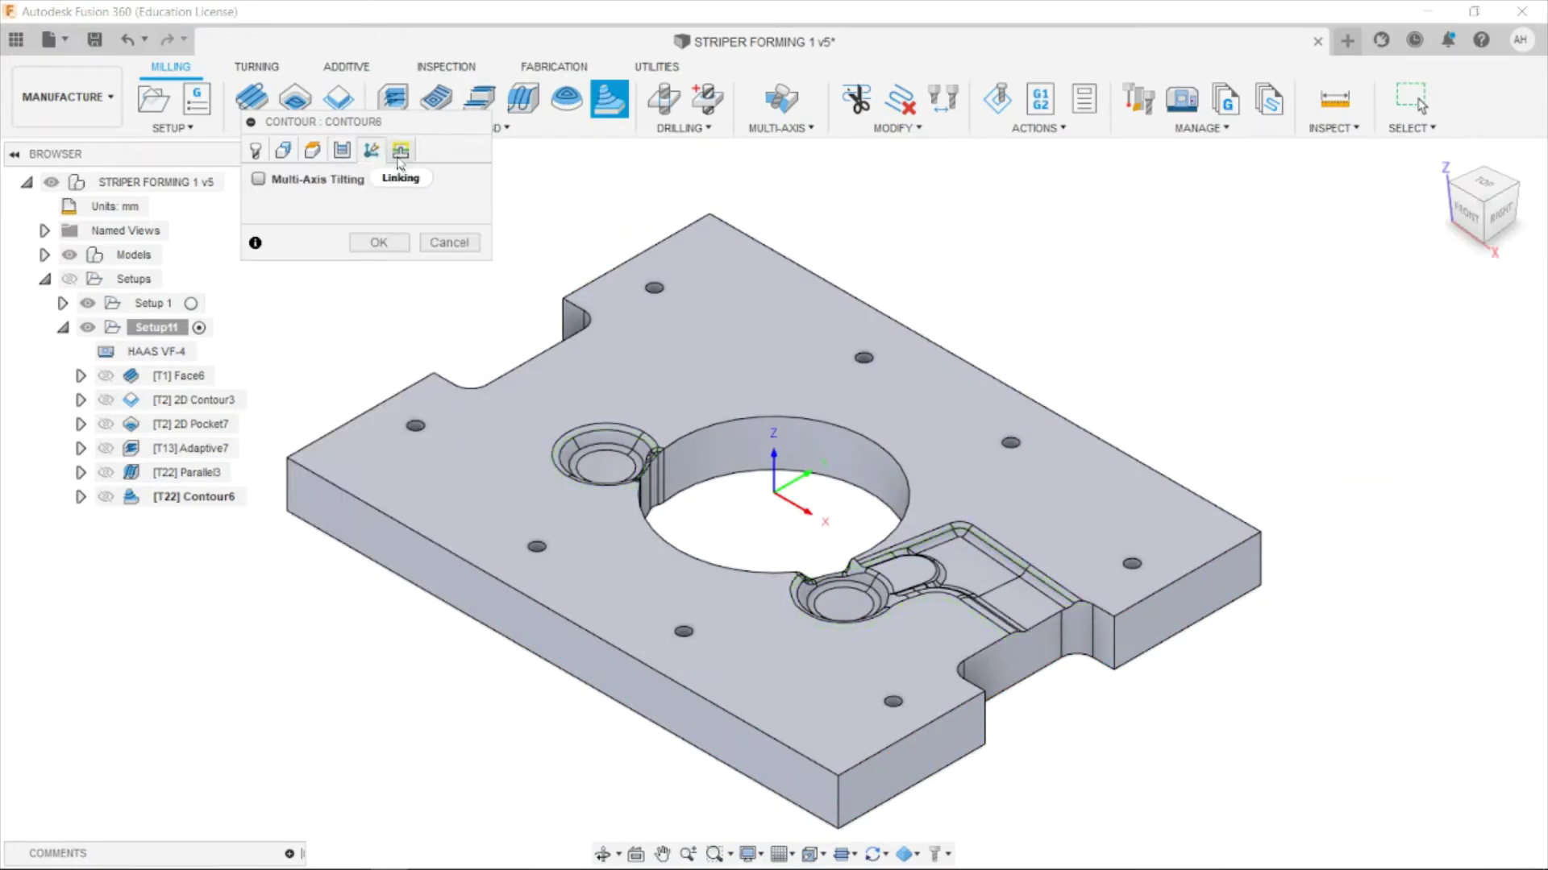
pyautogui.click(402, 155)
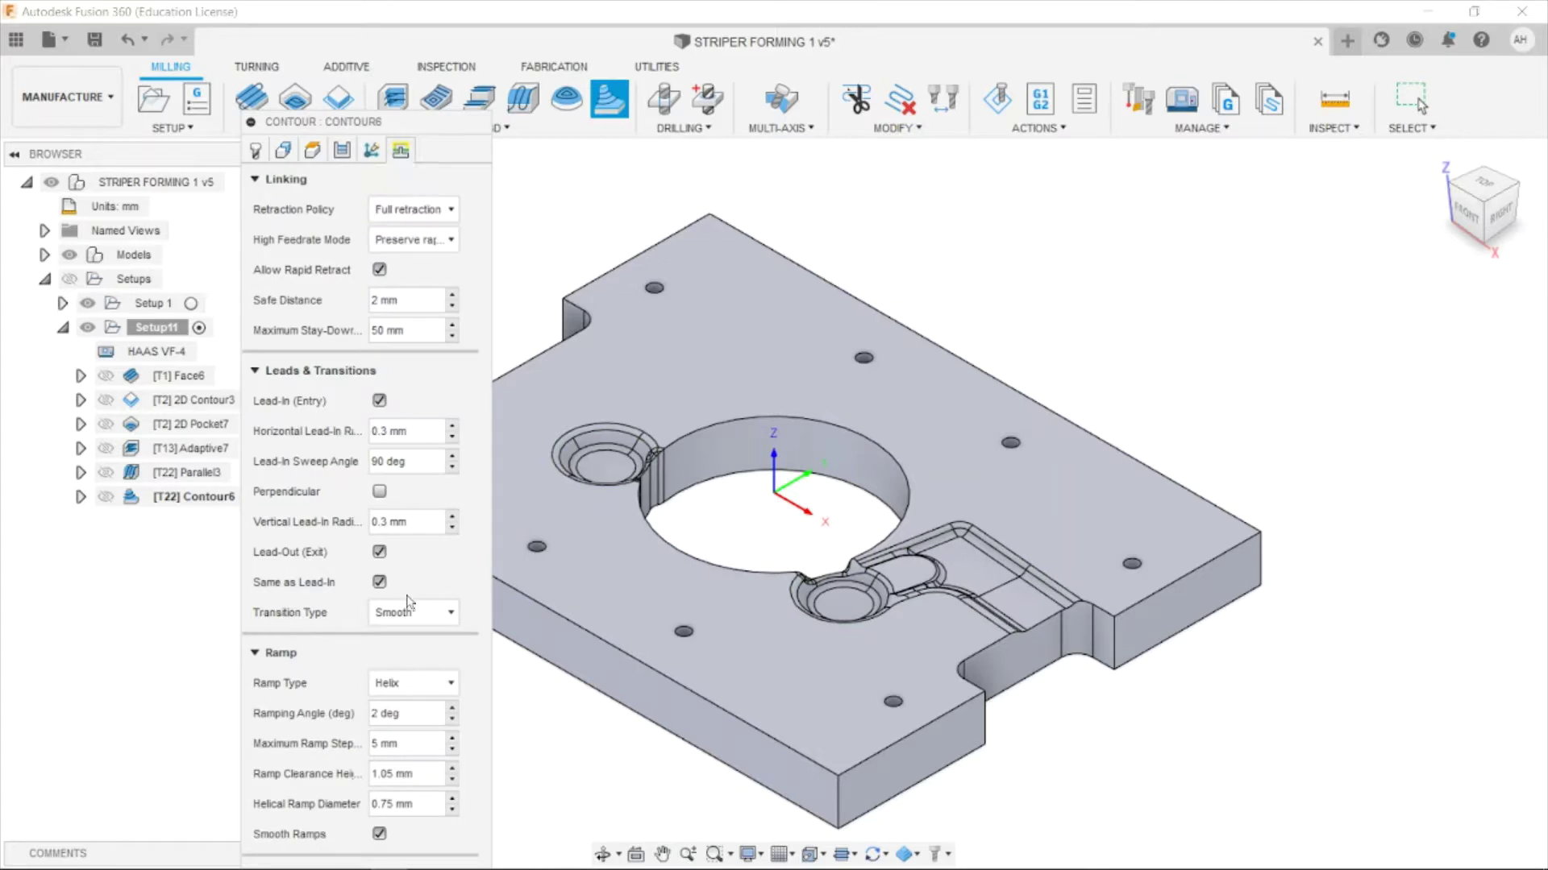
pyautogui.click(256, 179)
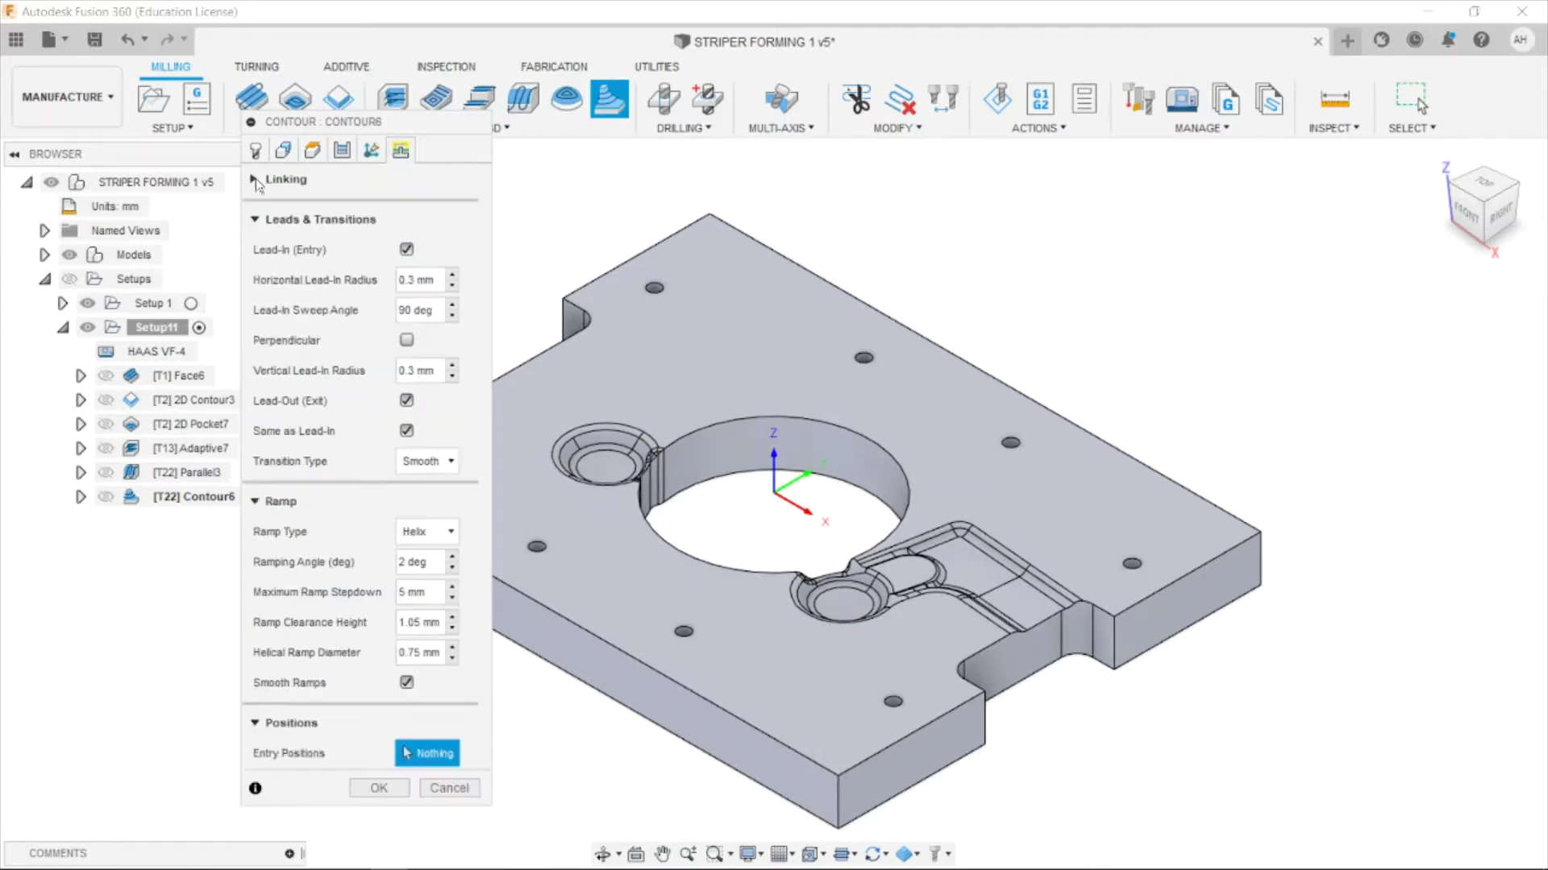
pyautogui.click(378, 788)
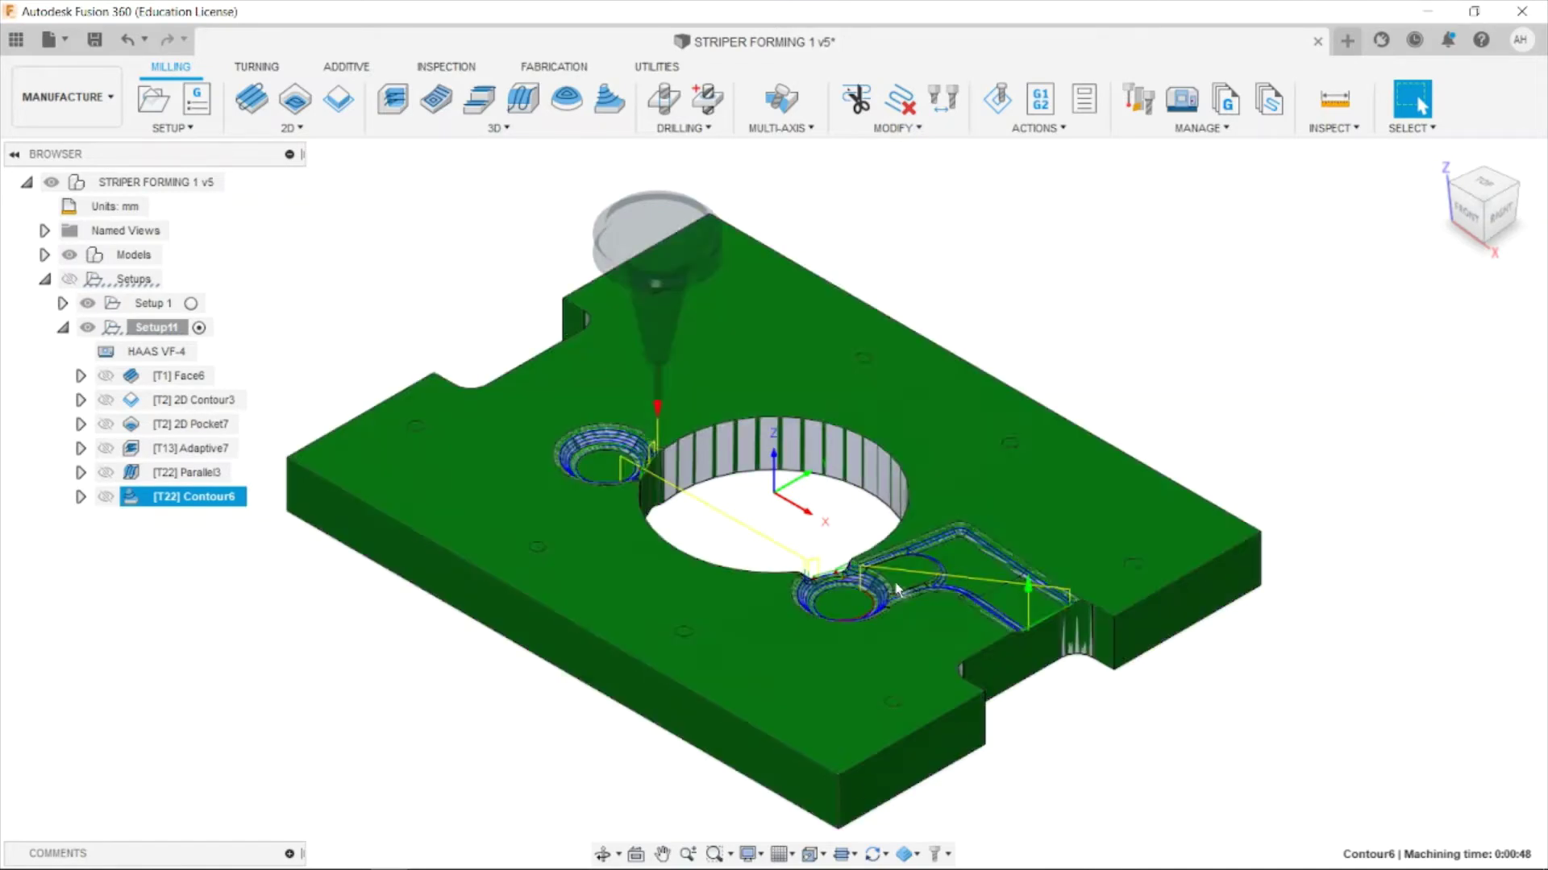
pyautogui.scroll(5, 842, 596)
pyautogui.scroll(-6, 604, 342)
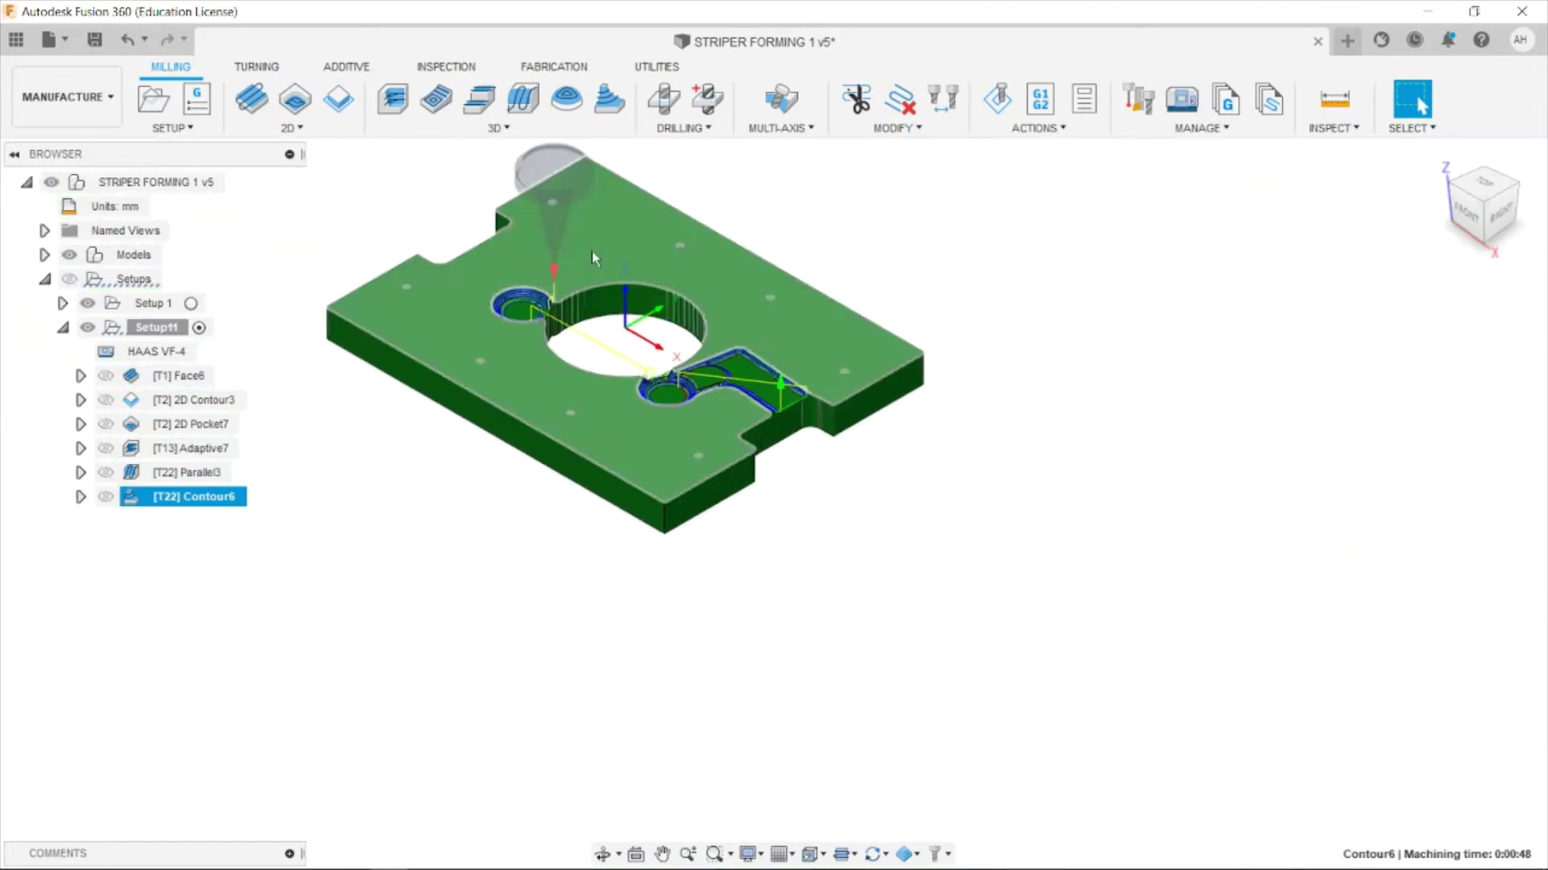
# Create a Drill operation using the 1/2" #6 Center Drill from the Fusion 360 Library with the Aluminum - Drilling preset.
pyautogui.scroll(2, 620, 152)
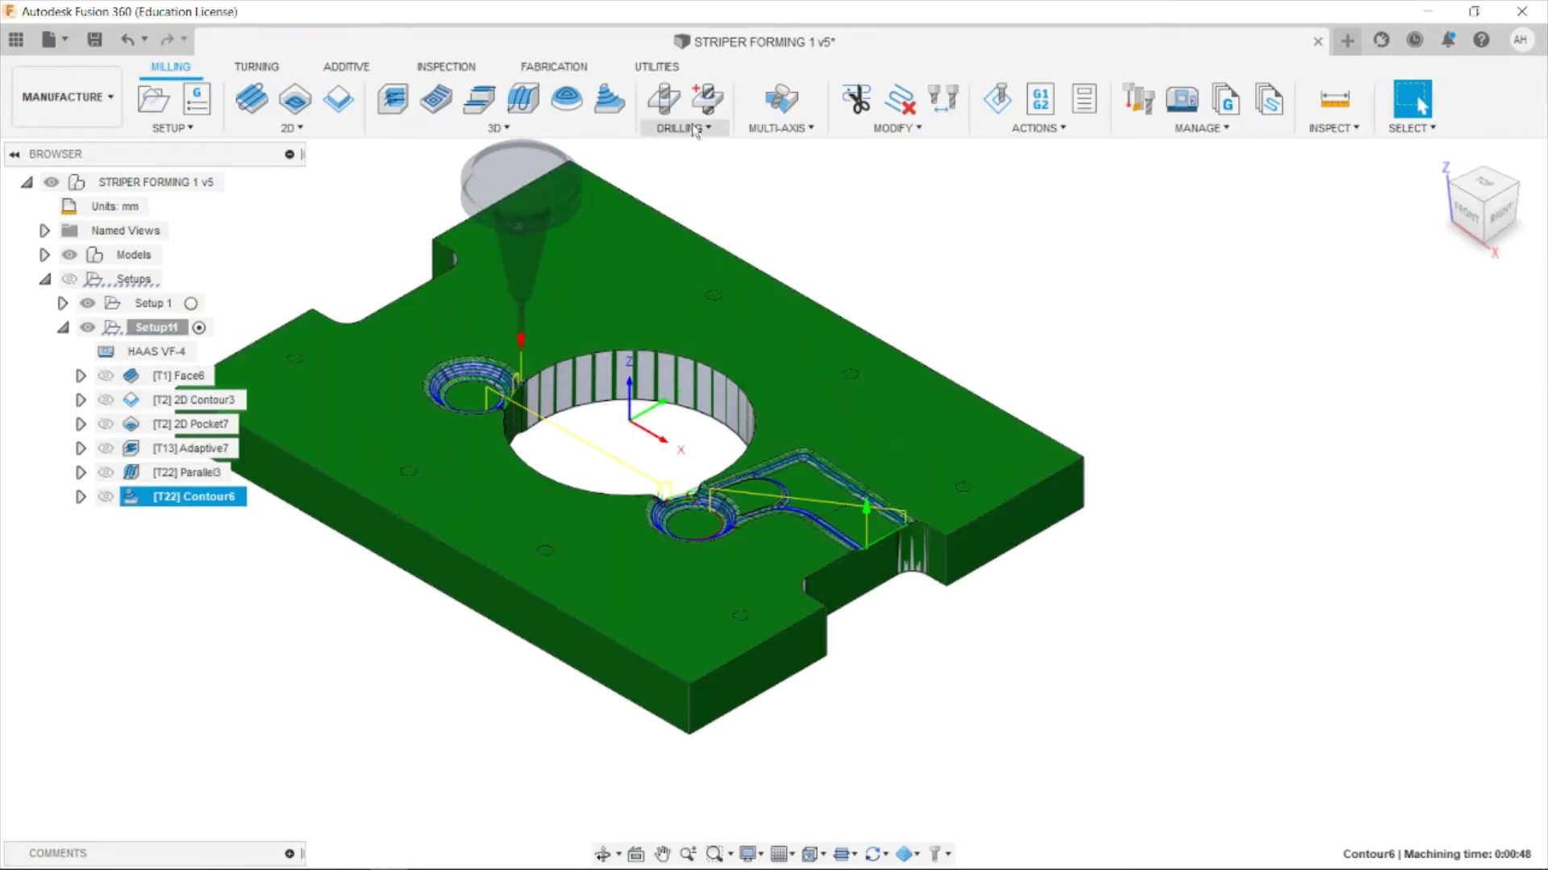
pyautogui.click(935, 279)
pyautogui.click(663, 103)
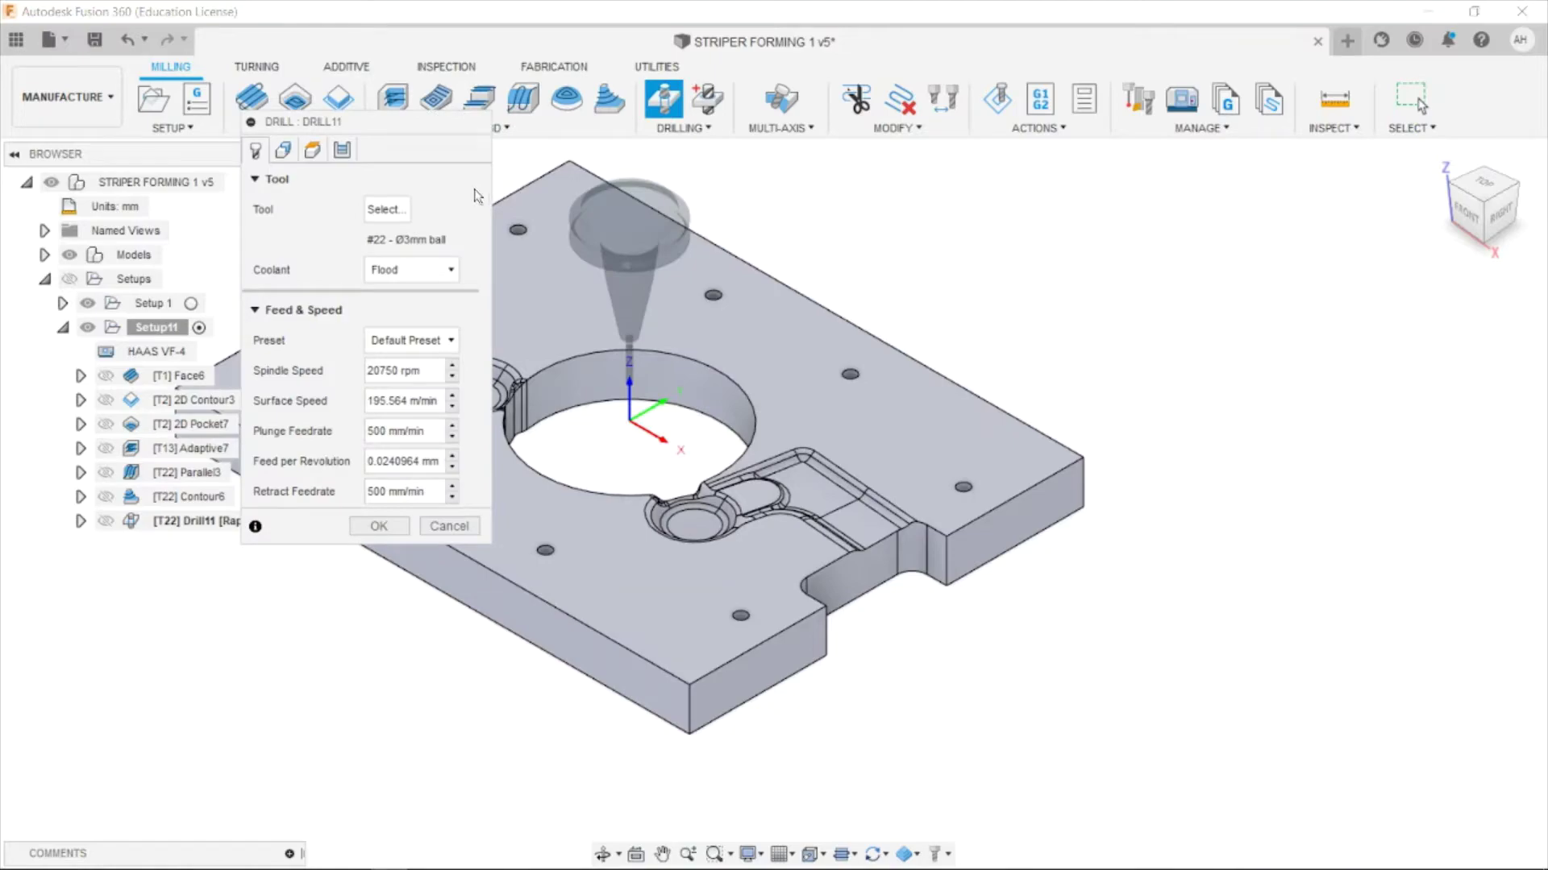
pyautogui.click(395, 209)
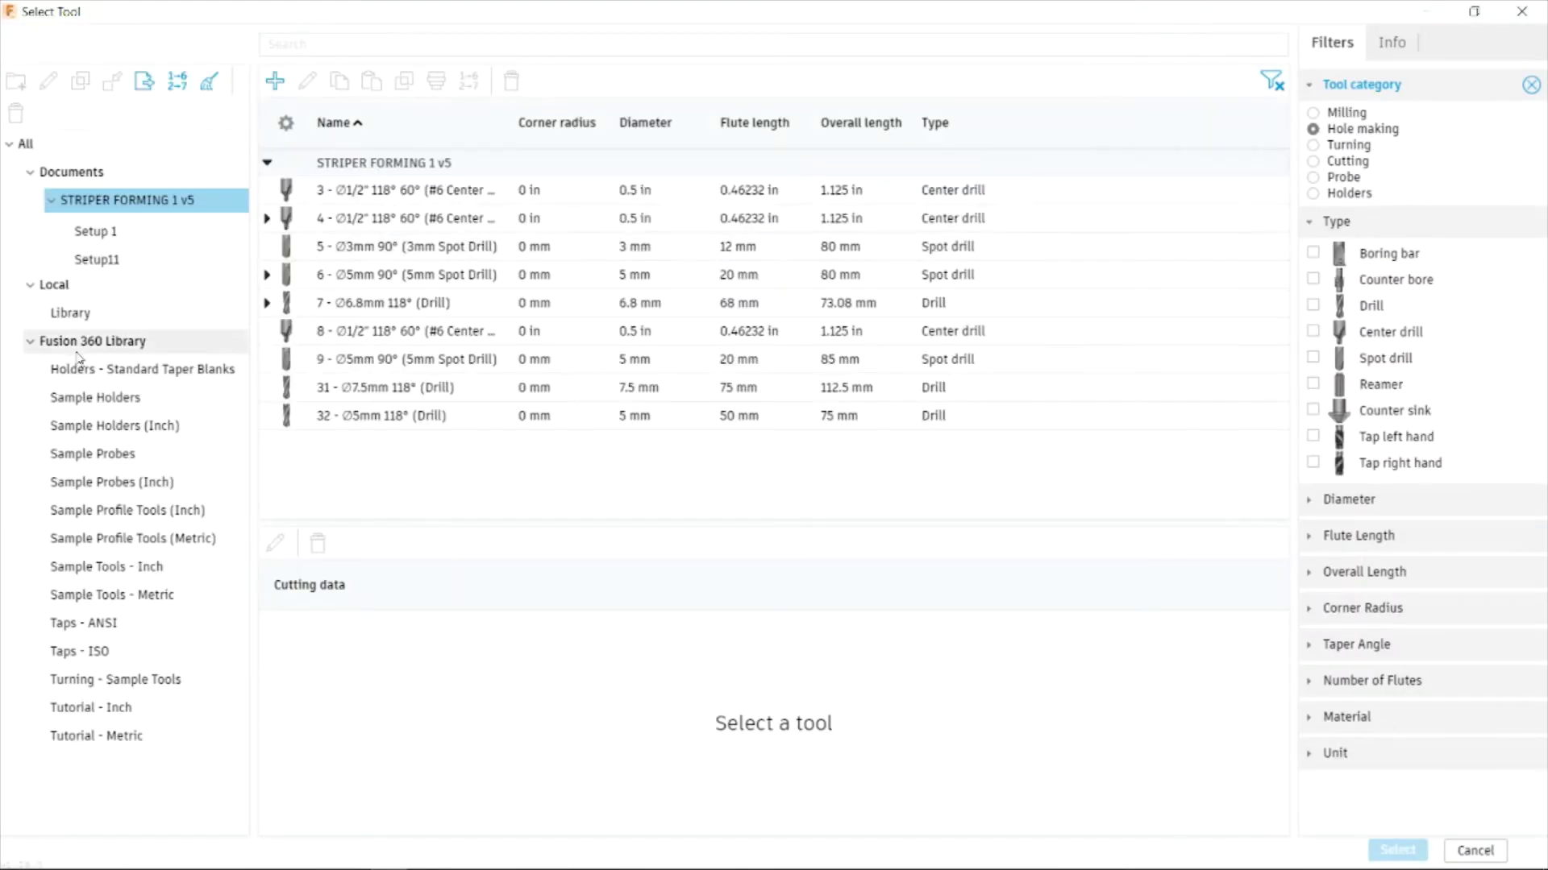
pyautogui.click(83, 344)
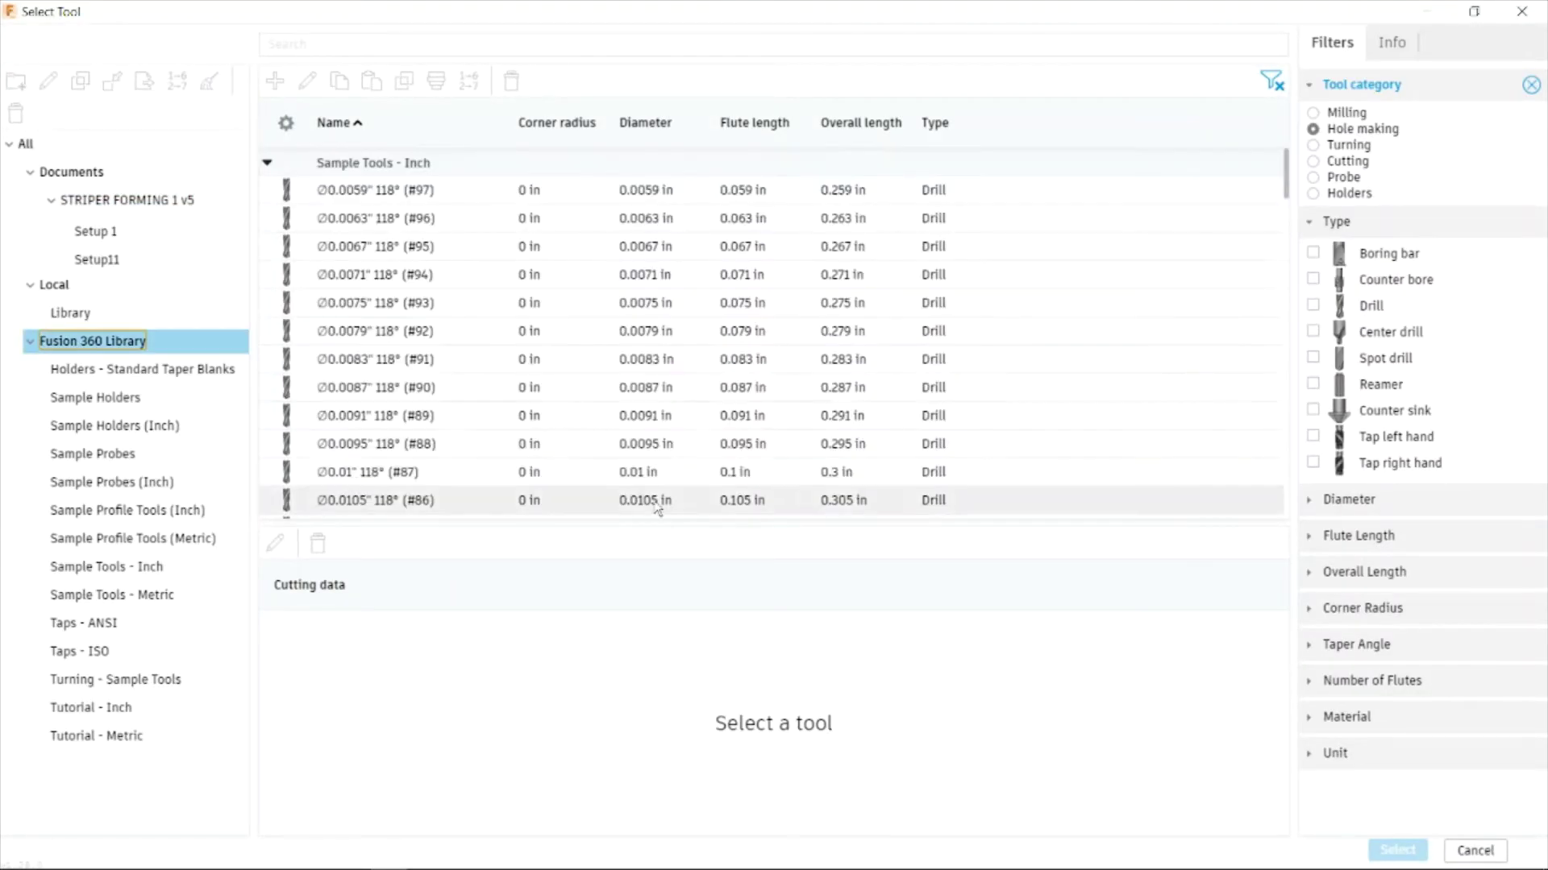
pyautogui.click(1313, 333)
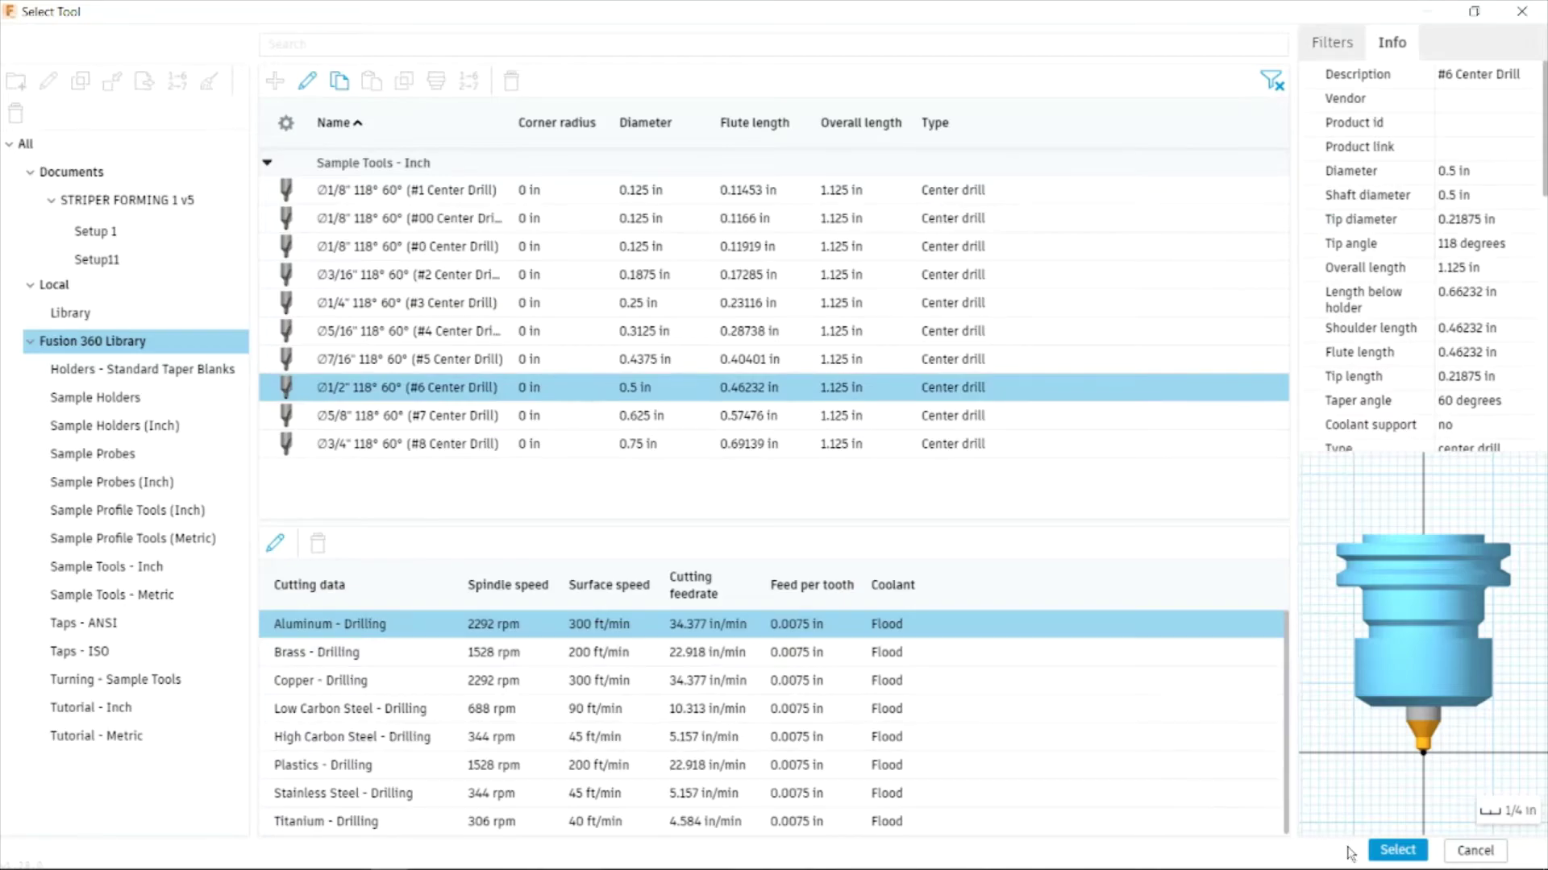
pyautogui.click(1396, 851)
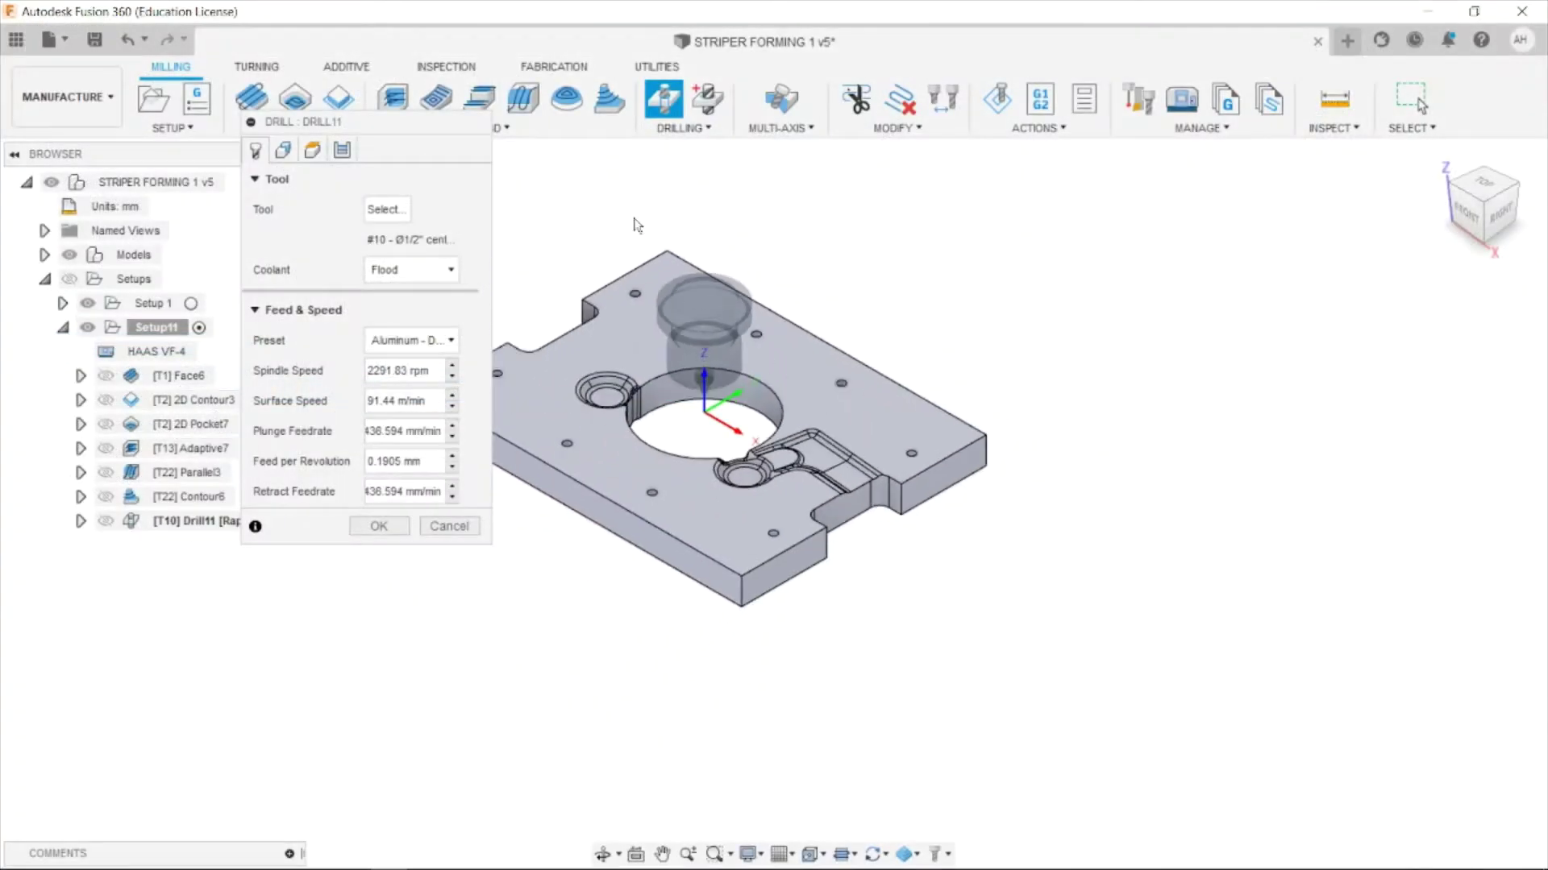
# Choose all eight small holes around the plate as the drill operation's hole faces.
pyautogui.click(282, 149)
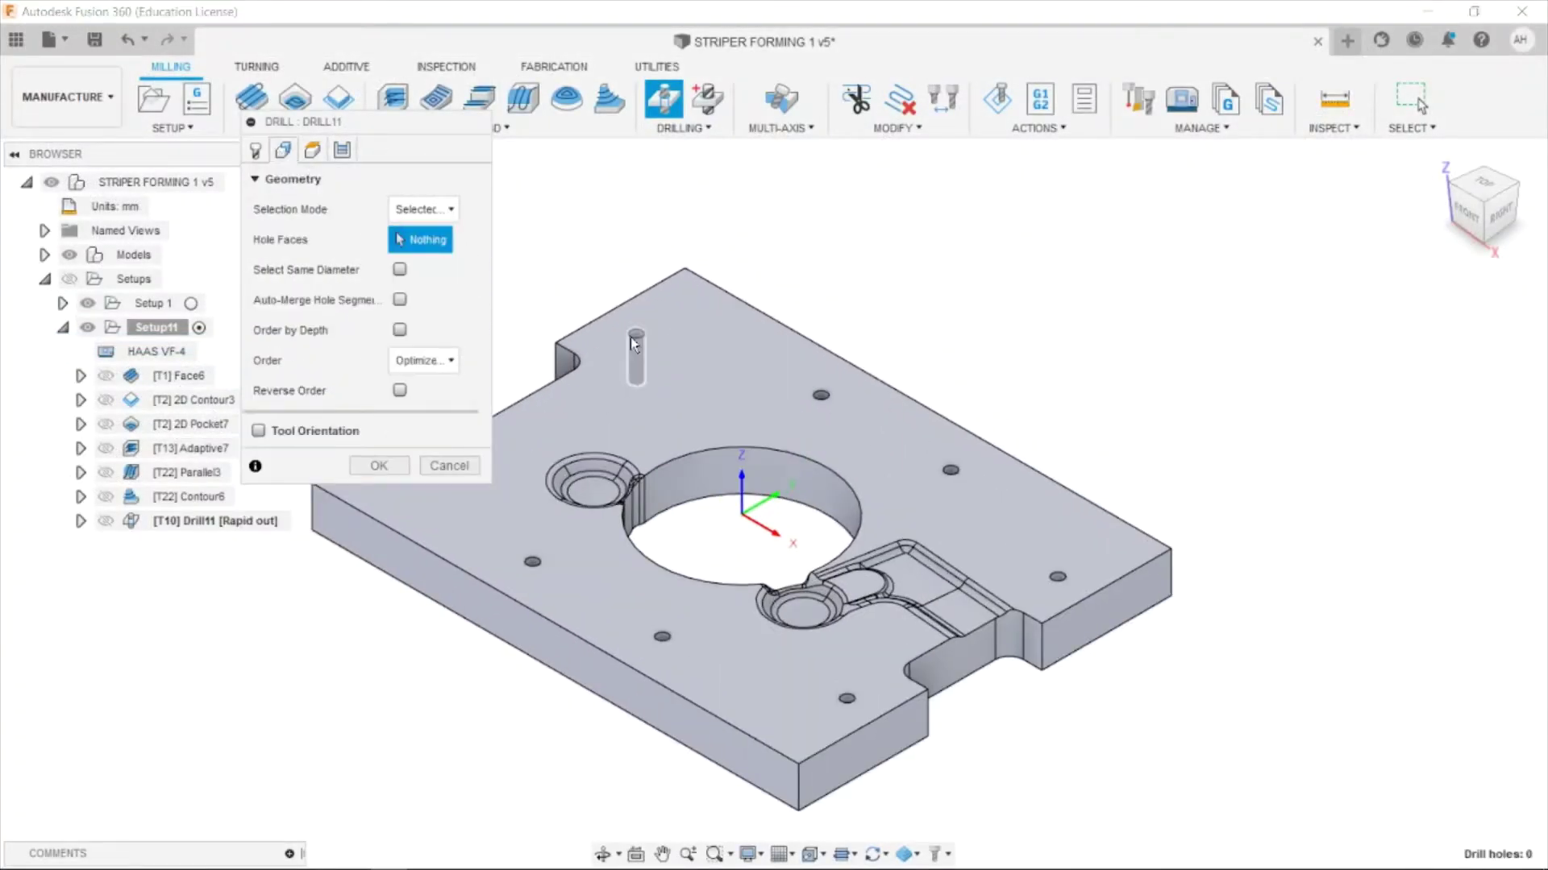
pyautogui.click(635, 339)
pyautogui.click(821, 403)
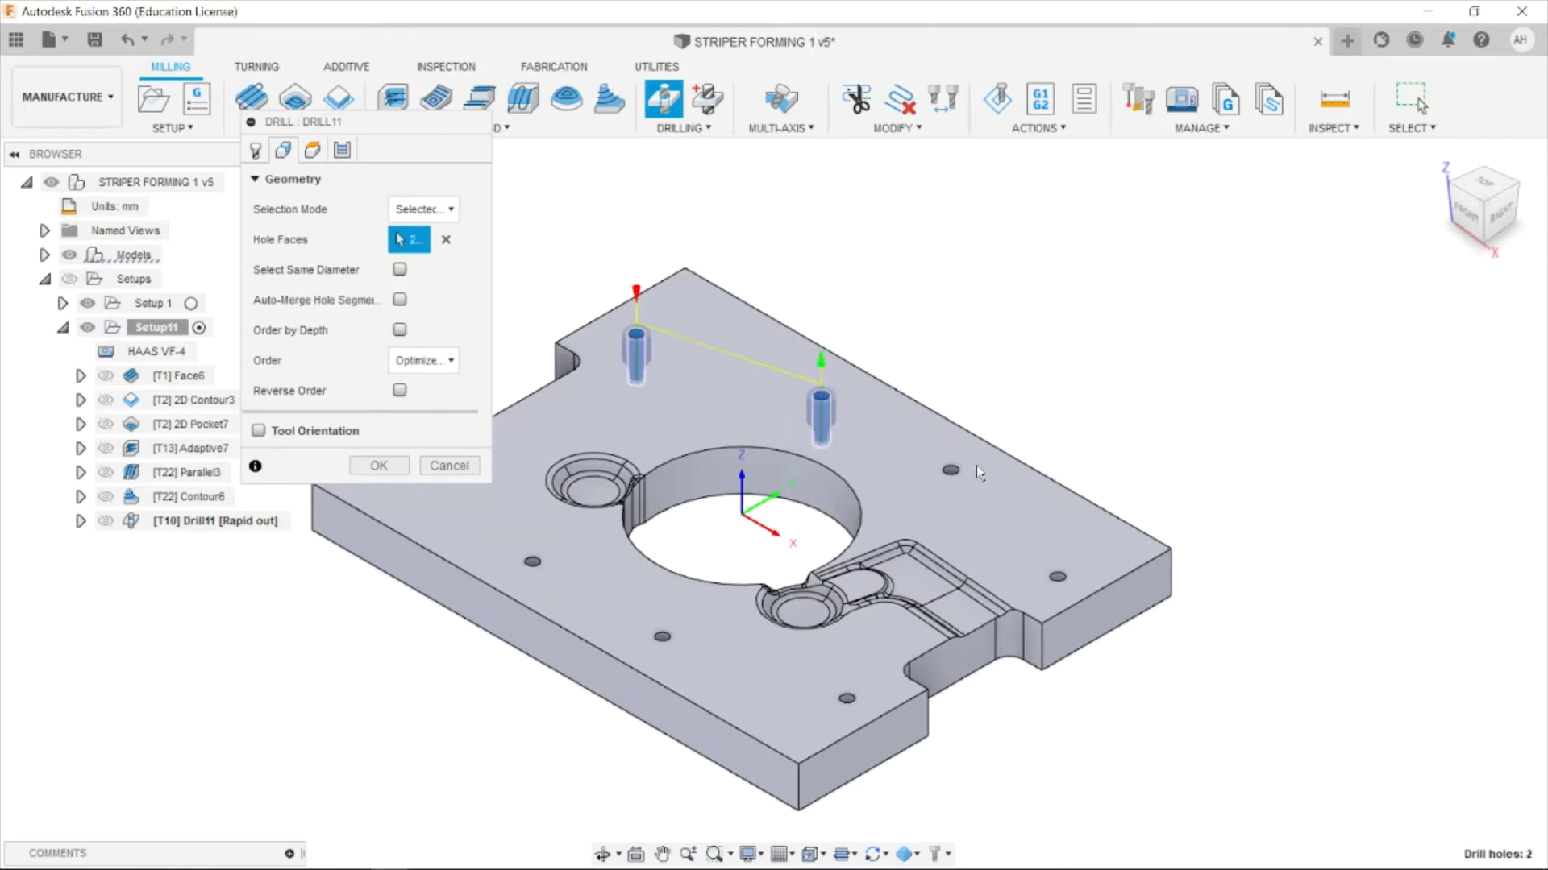
pyautogui.click(1051, 584)
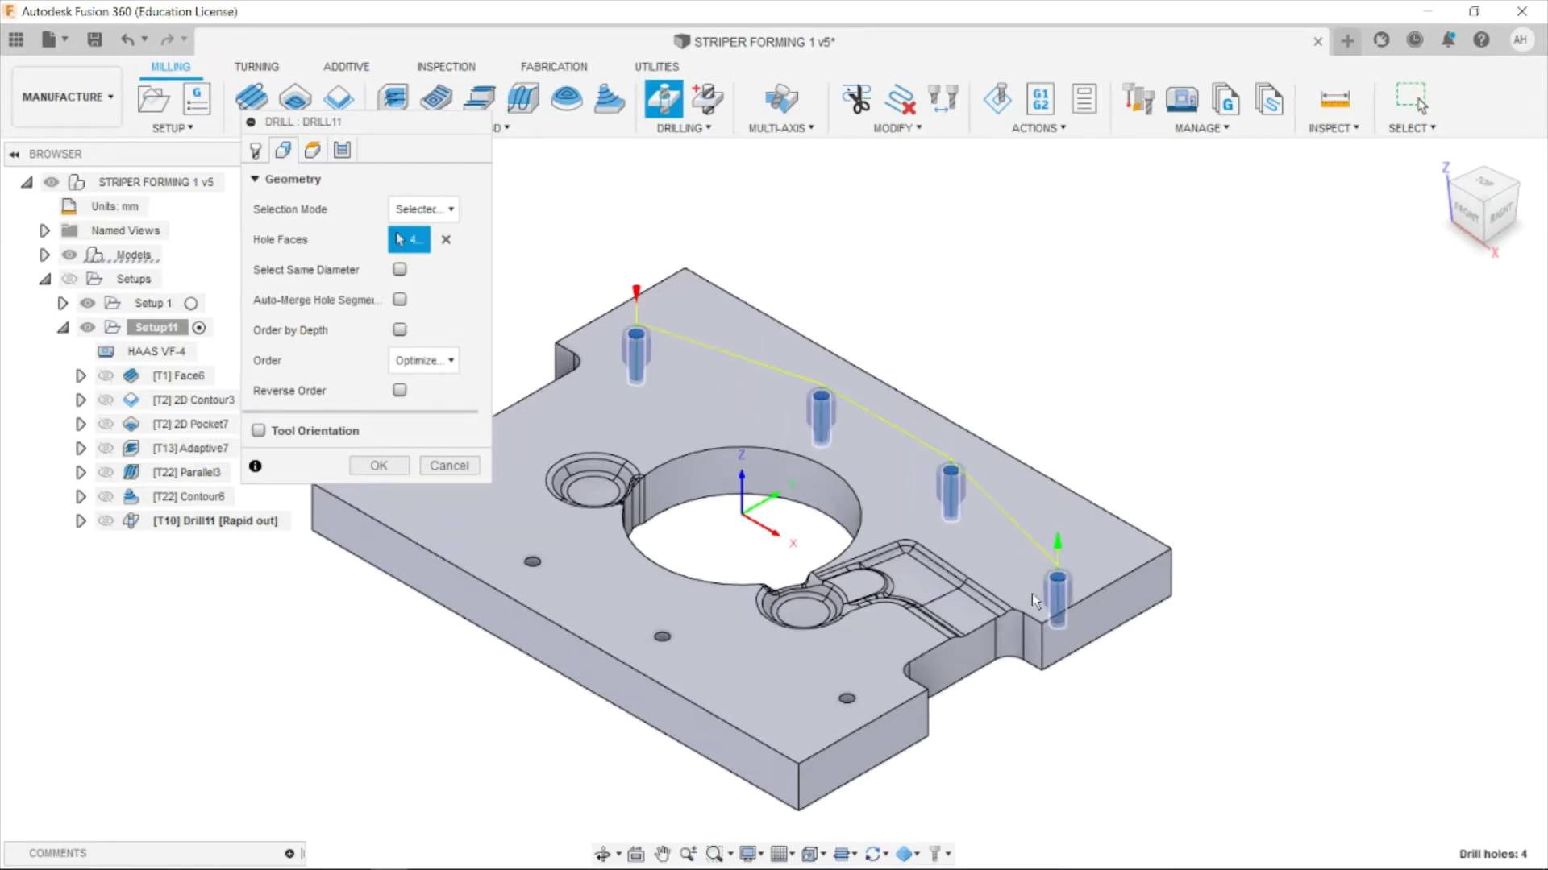
pyautogui.click(662, 636)
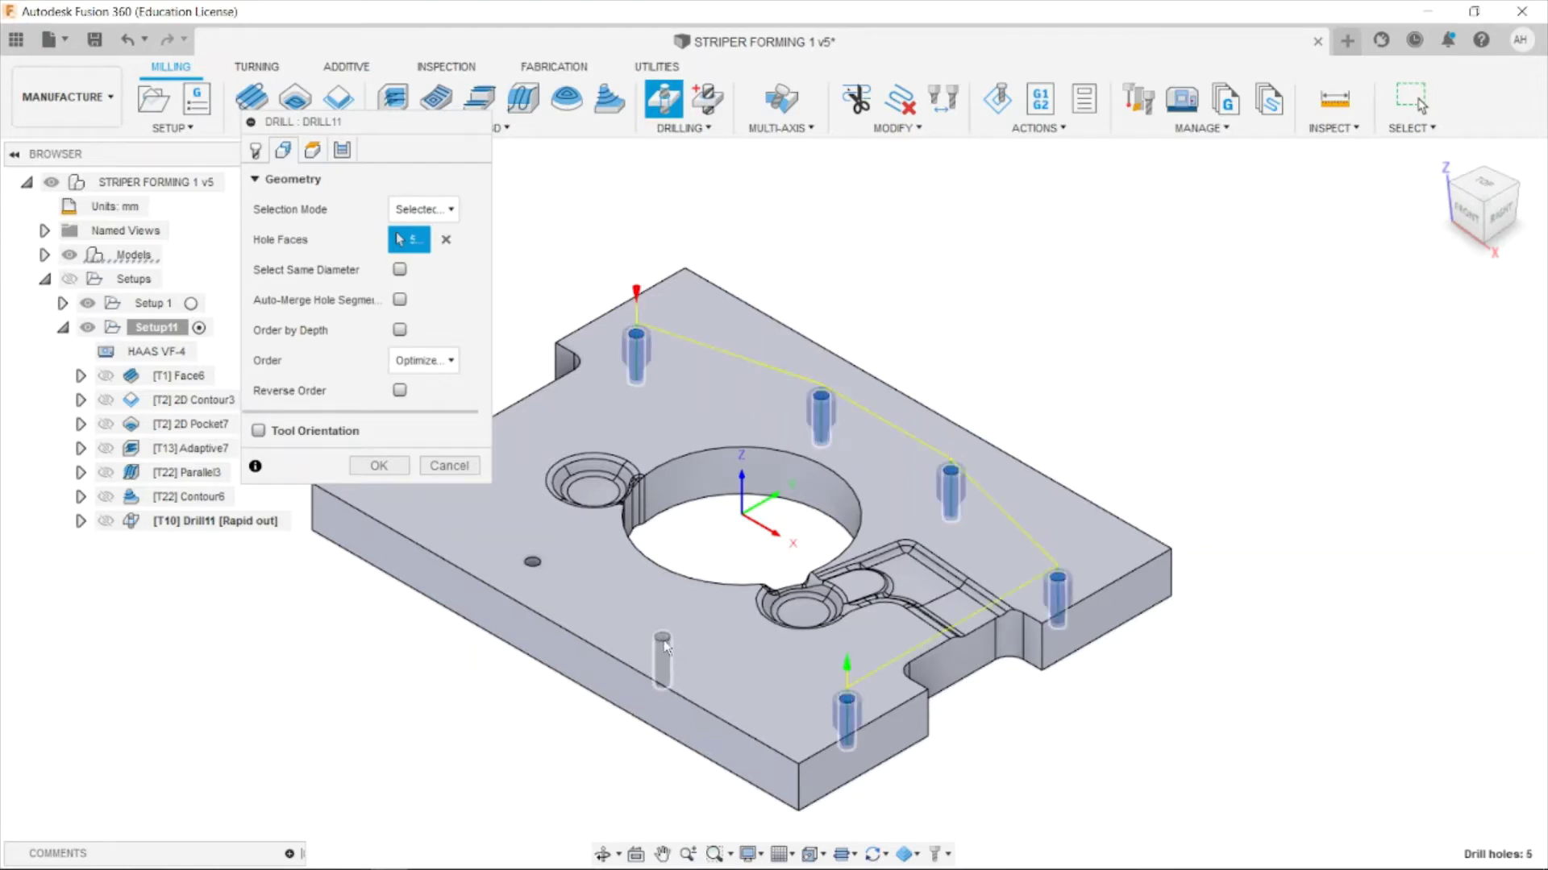
pyautogui.click(532, 562)
pyautogui.scroll(-2, 718, 443)
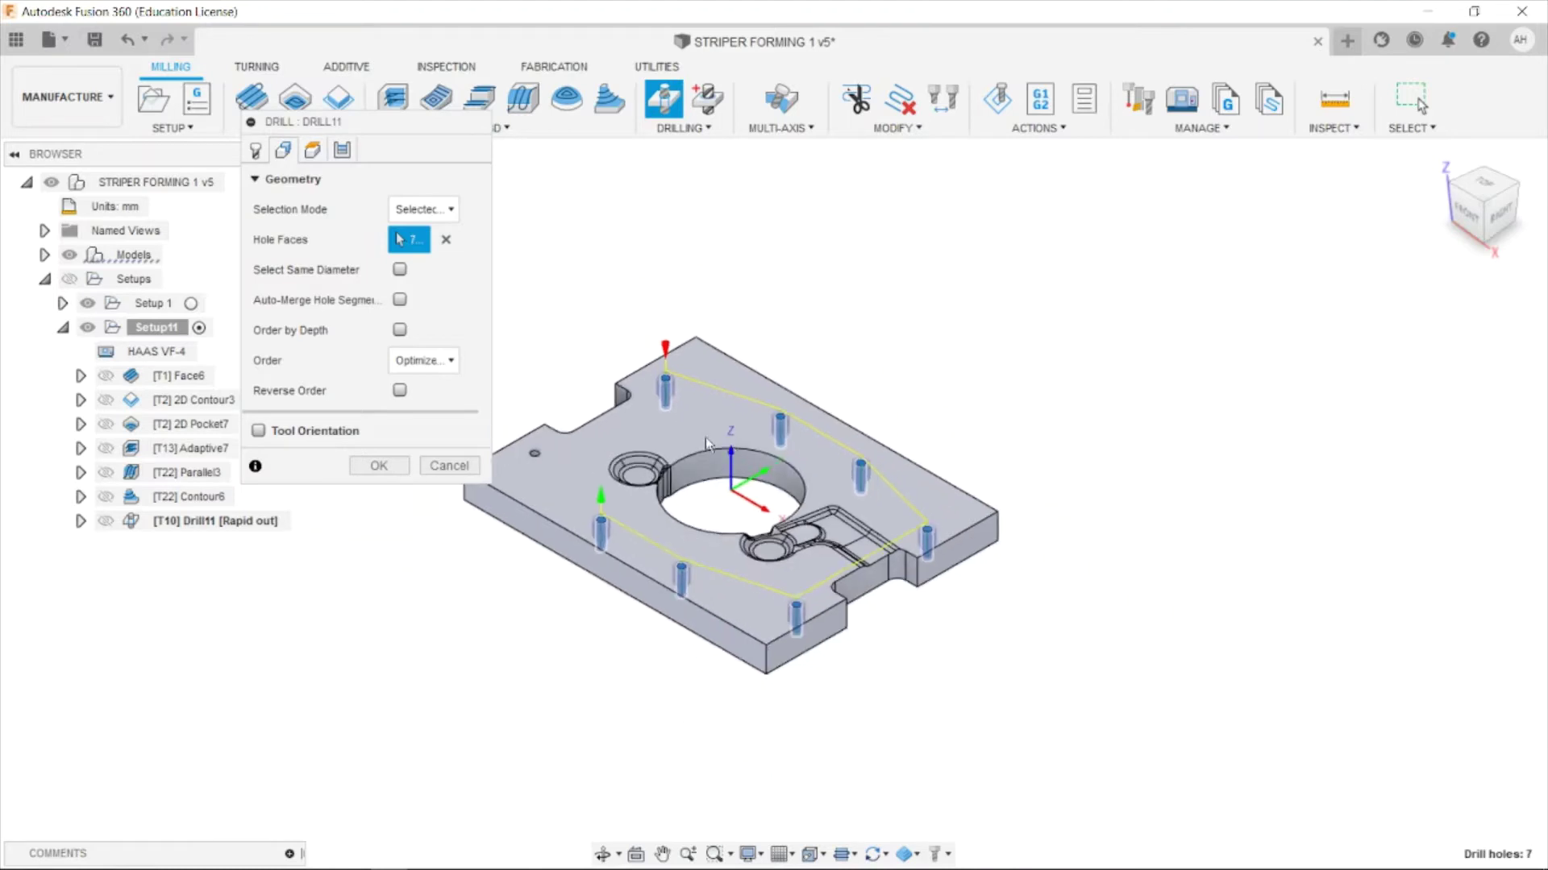
pyautogui.click(530, 456)
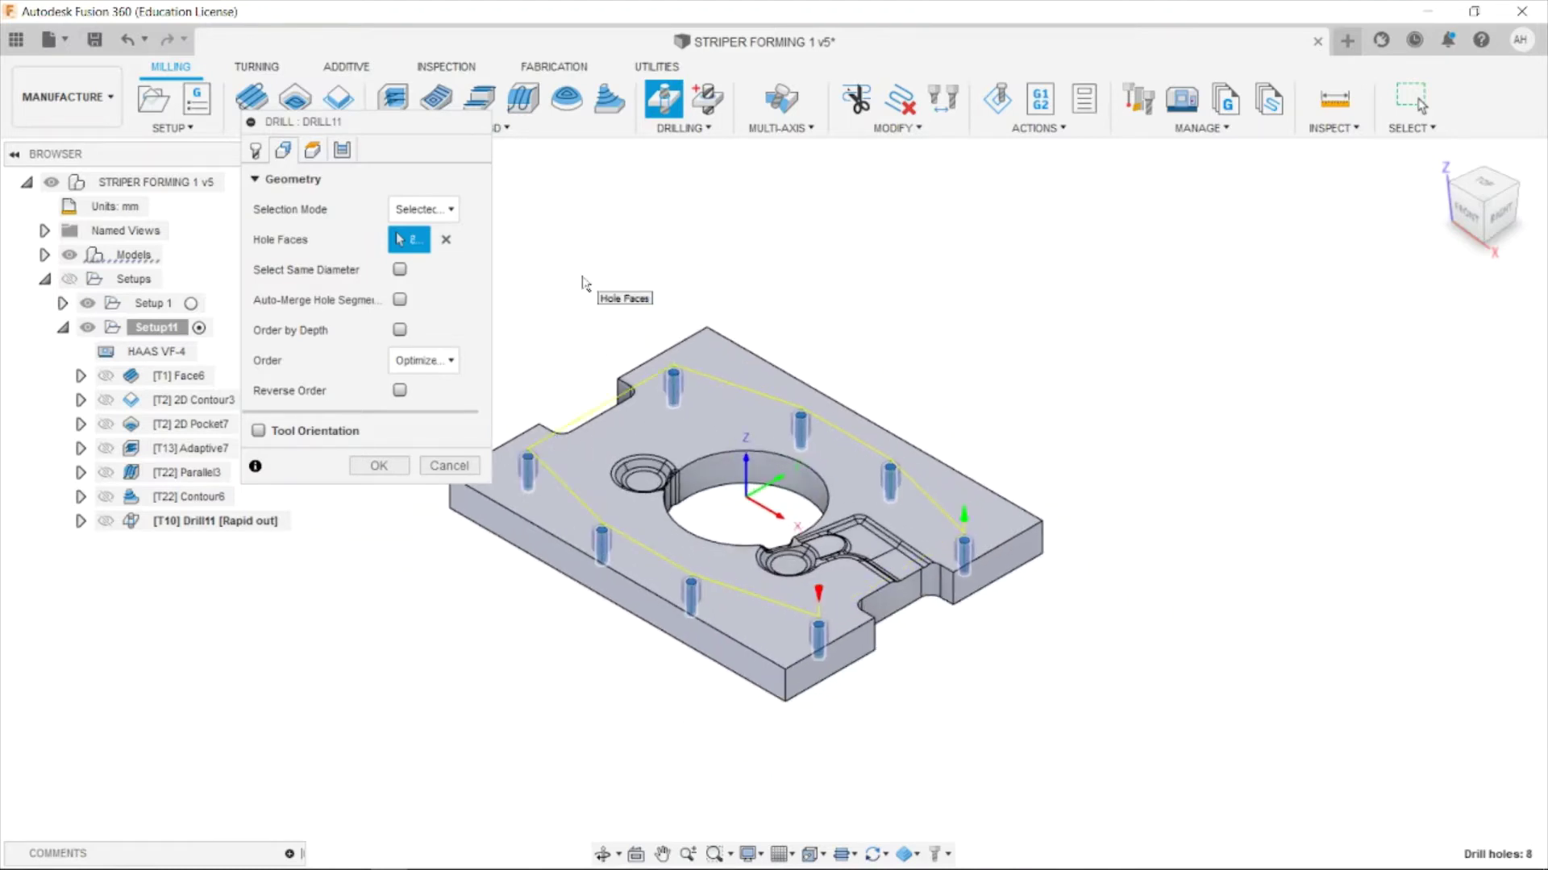
# Reference the drill operation's bottom height from Model top, checking the drilling depth in the front view.
pyautogui.click(313, 152)
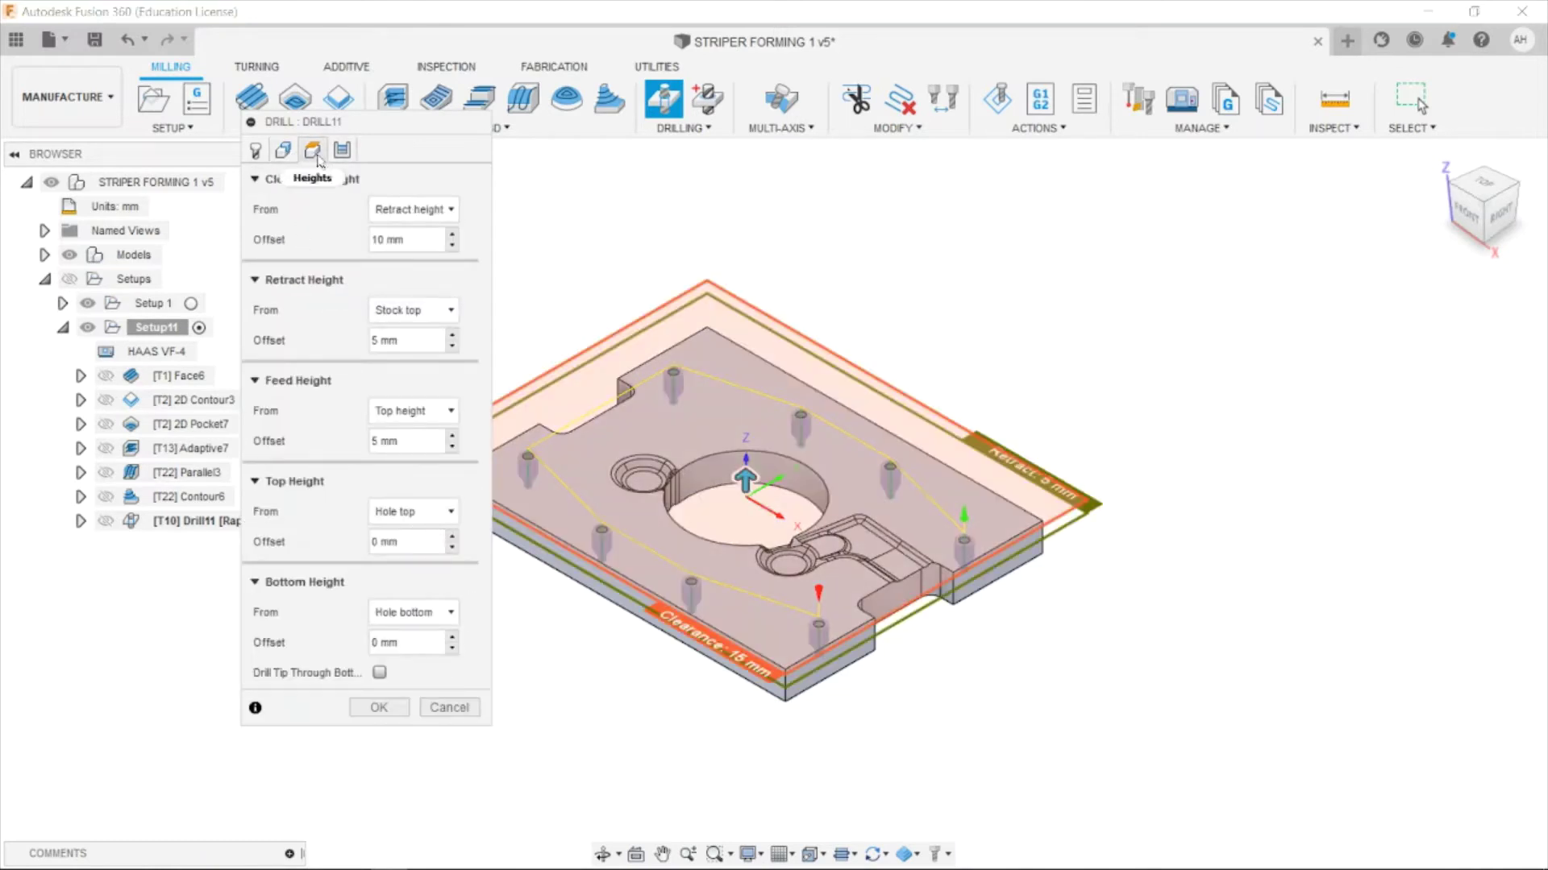
pyautogui.click(342, 151)
pyautogui.click(313, 151)
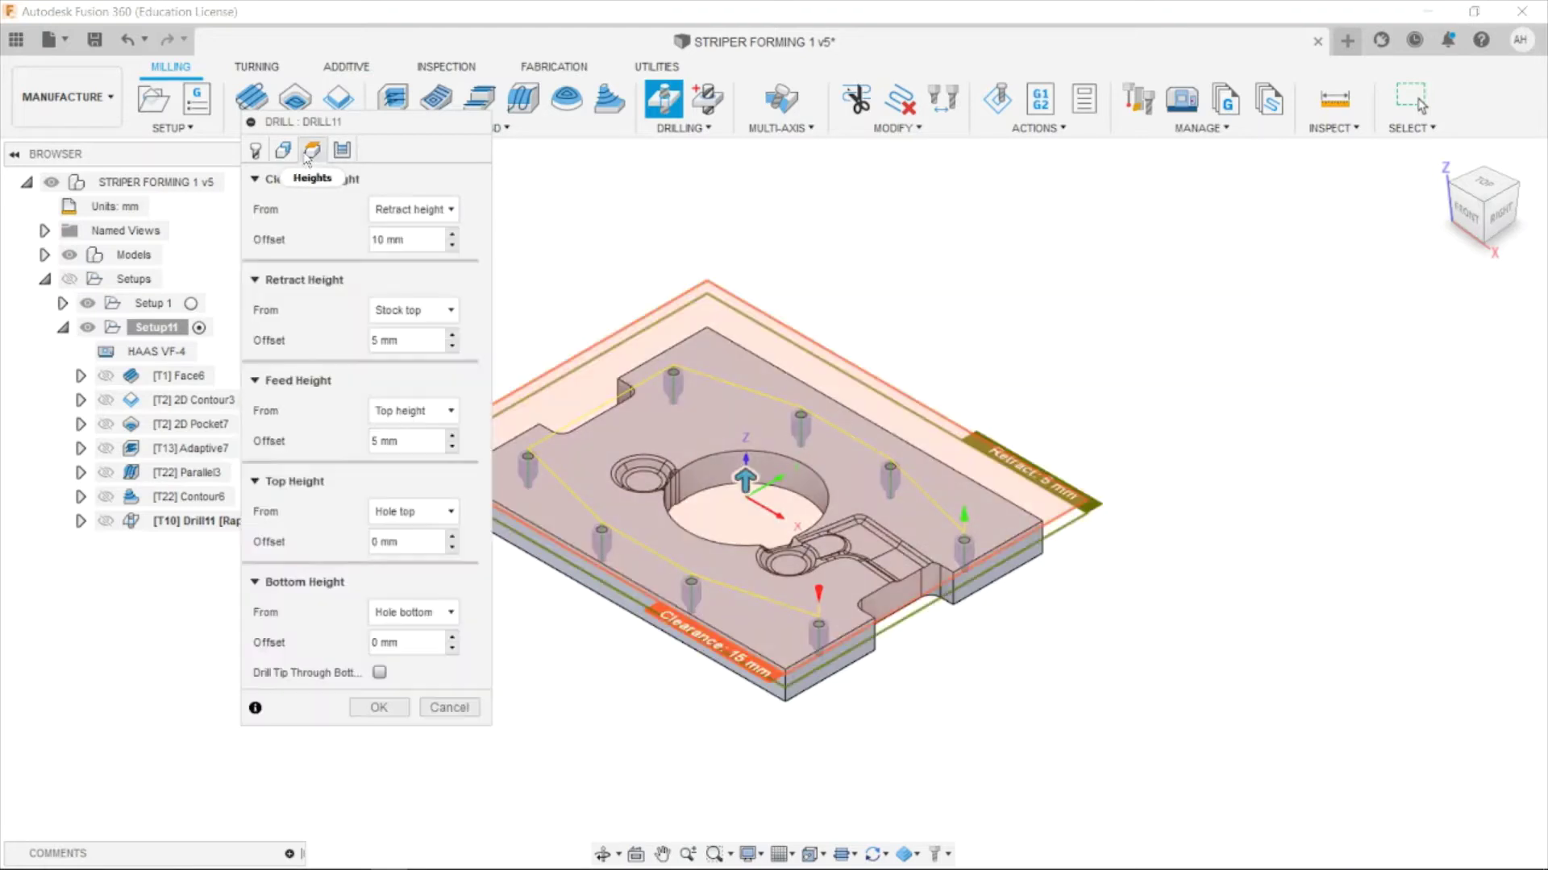
pyautogui.click(289, 153)
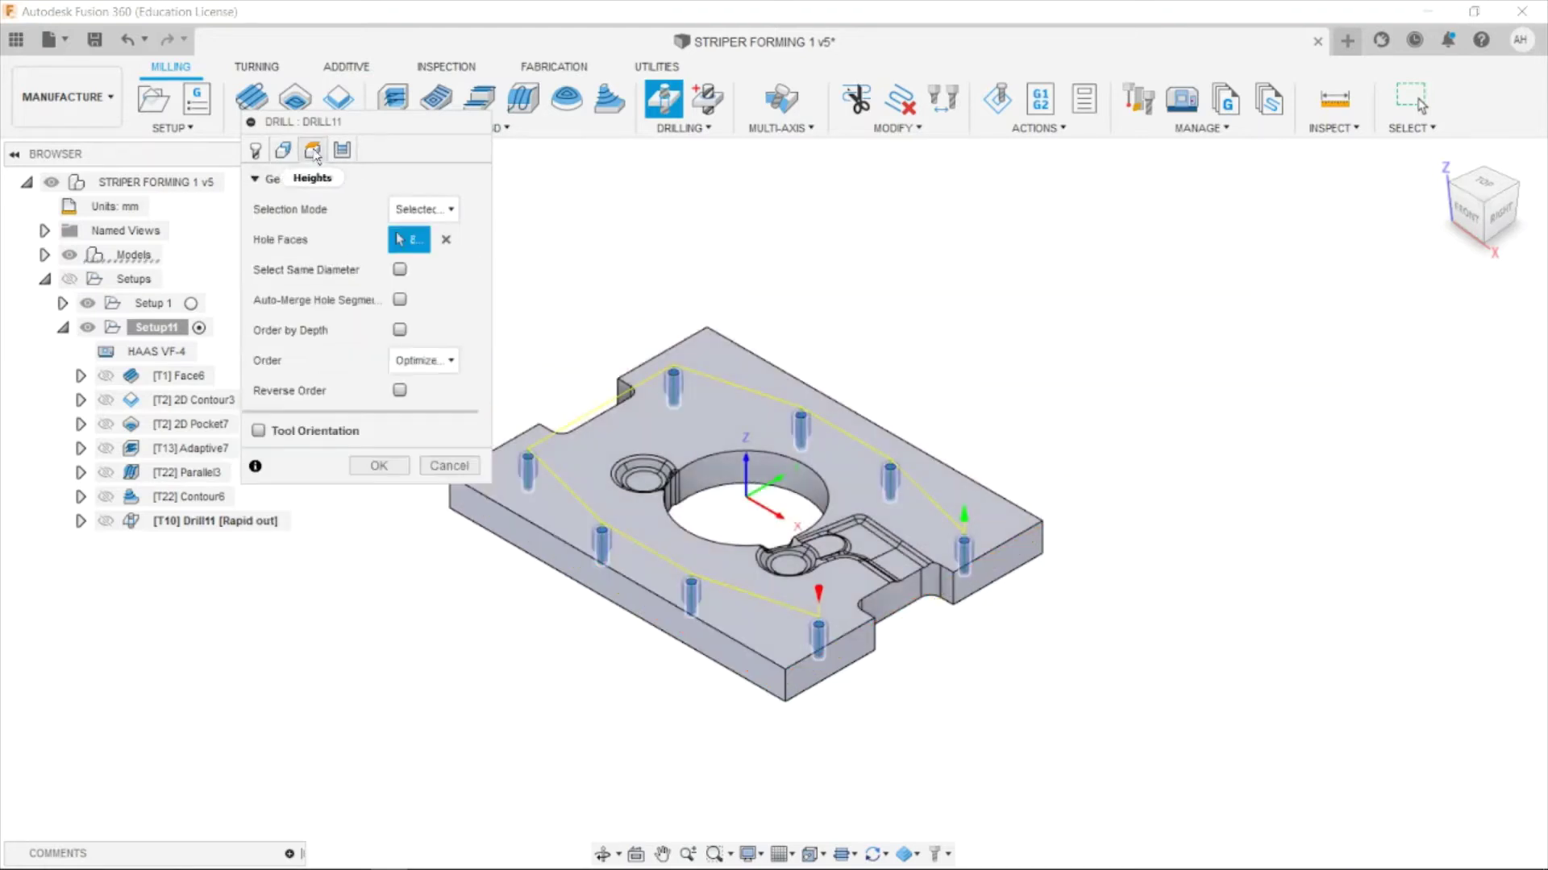
pyautogui.click(313, 151)
pyautogui.click(1492, 212)
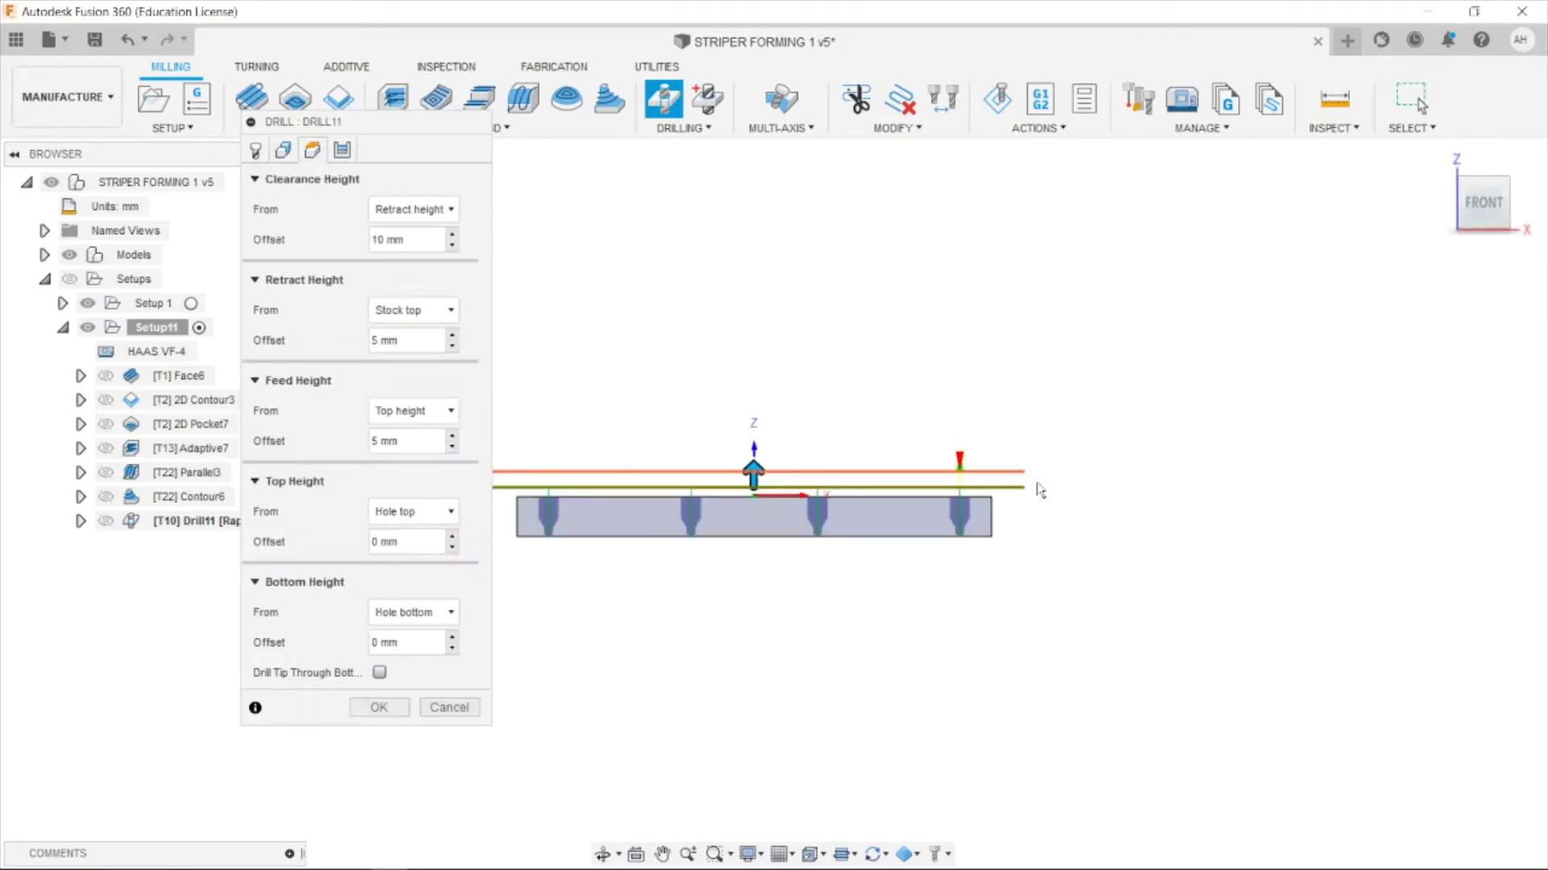
pyautogui.scroll(5, 942, 532)
pyautogui.click(407, 617)
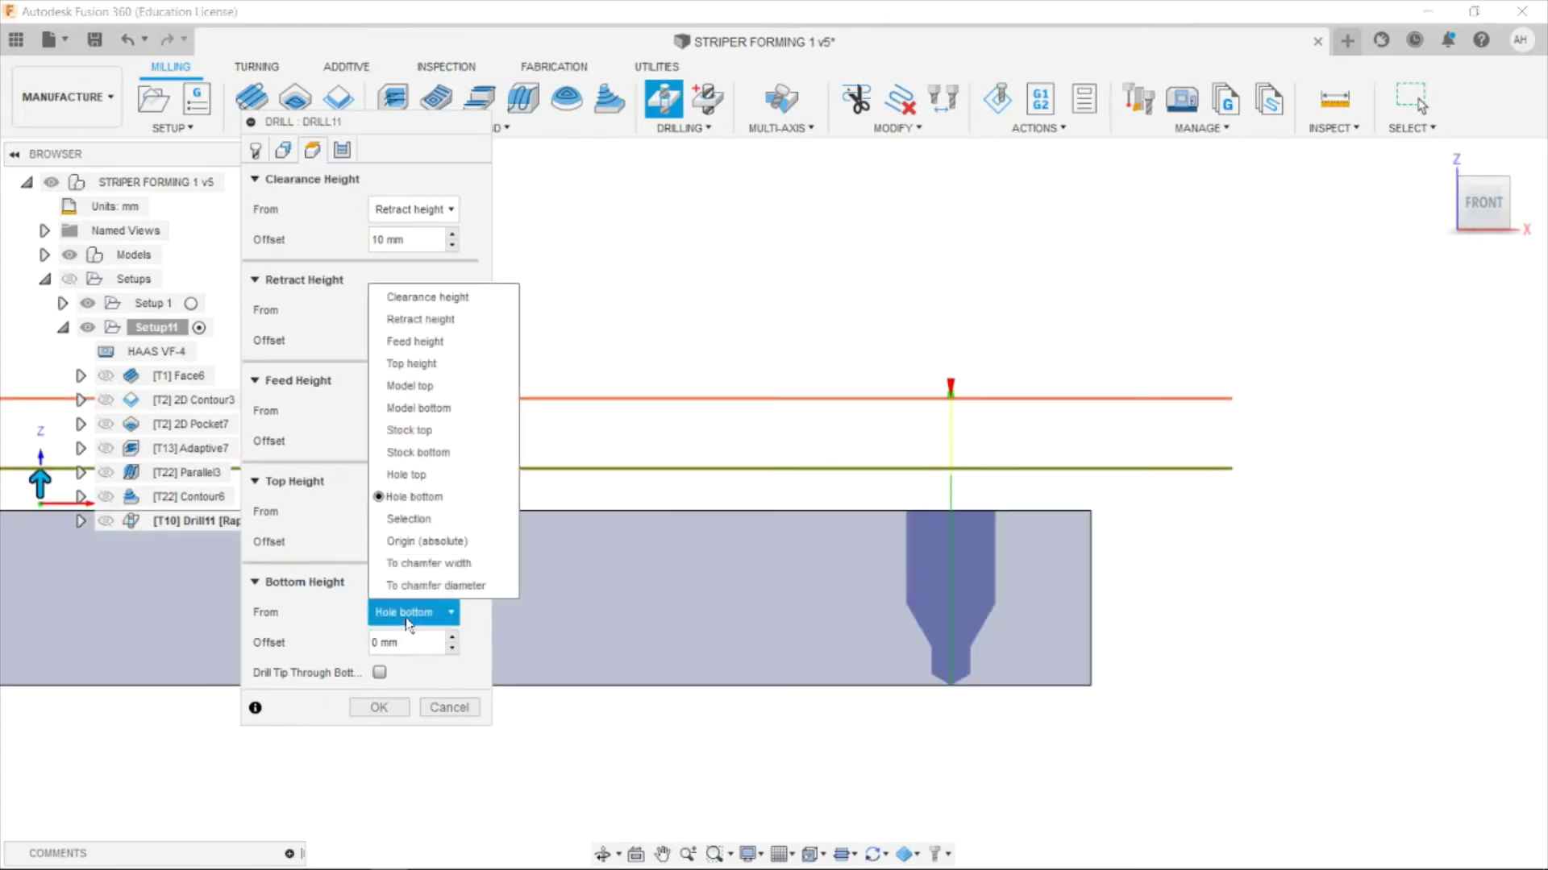
pyautogui.click(440, 408)
pyautogui.click(429, 611)
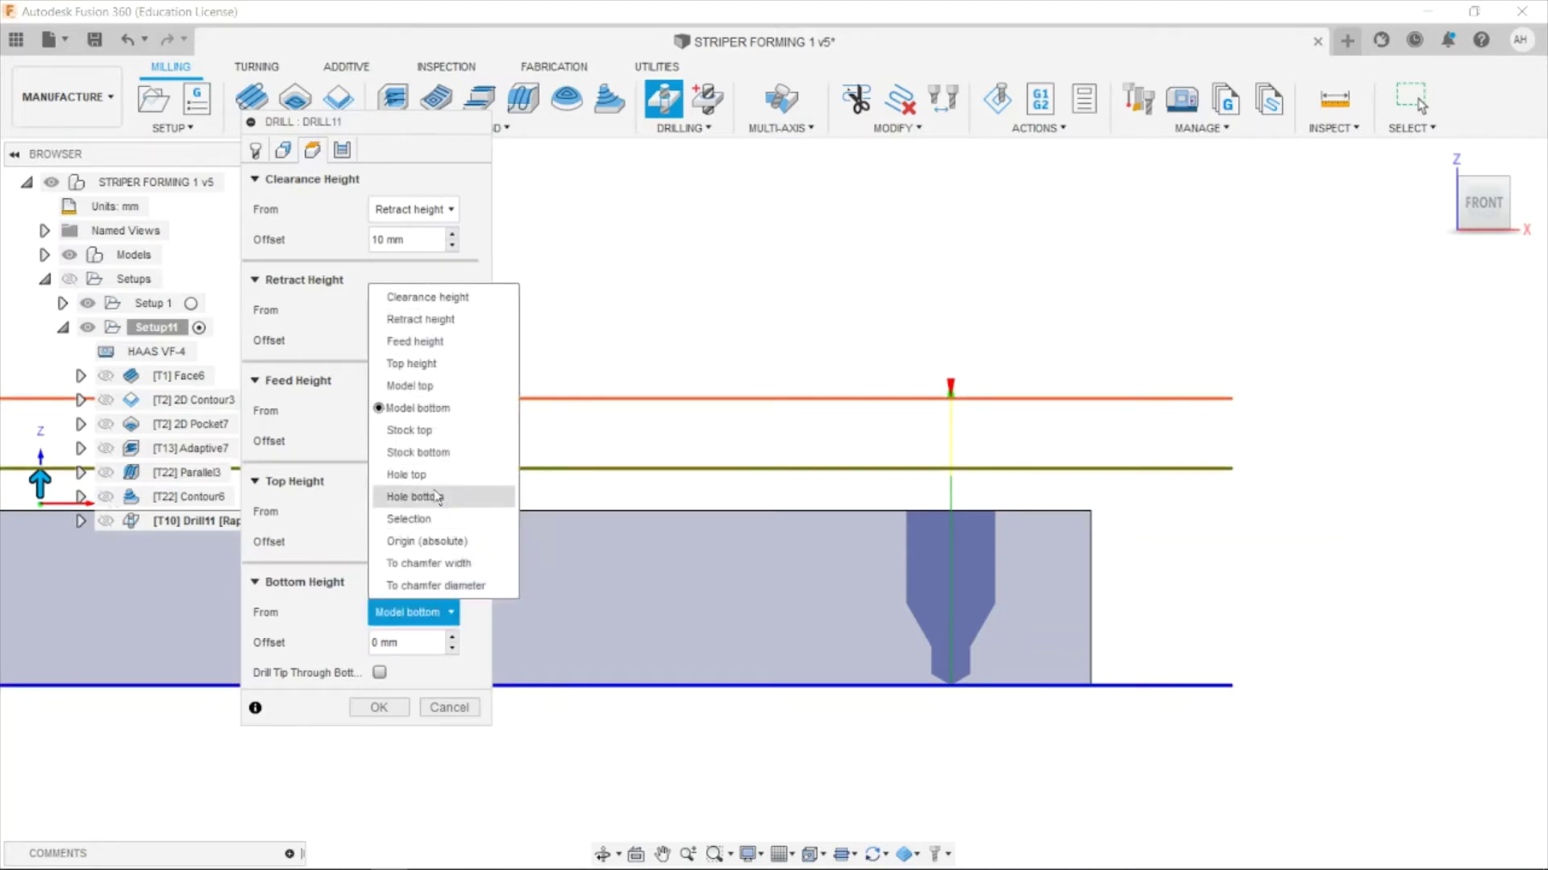
pyautogui.click(441, 387)
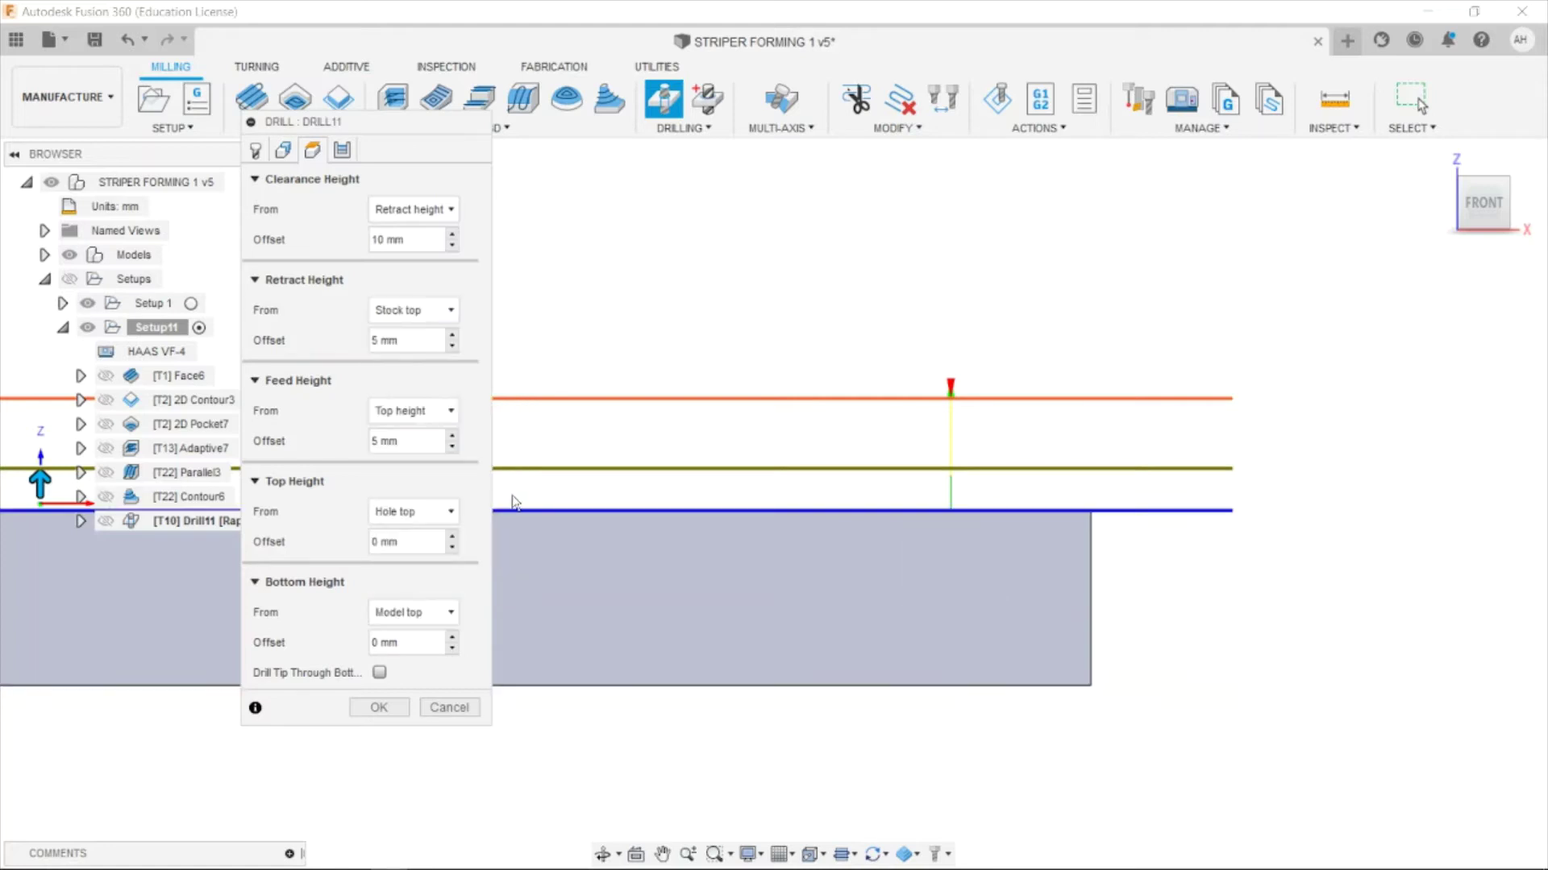
# Set the bottom height offset to -3 mm and generate the center drilling toolpath.
pyautogui.click(453, 649)
pyautogui.click(452, 649)
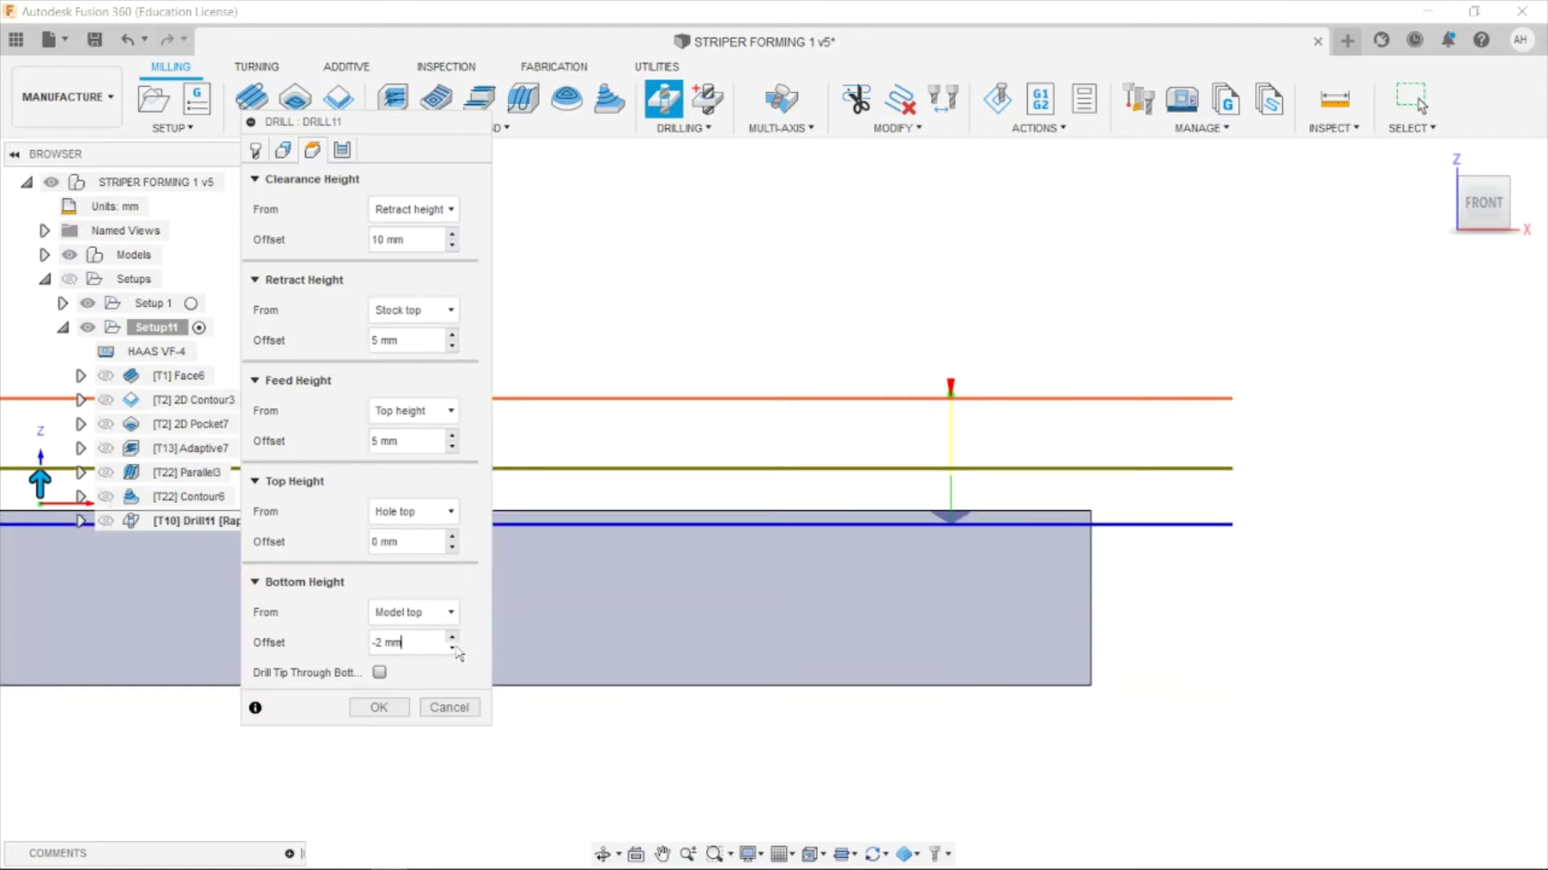
pyautogui.click(453, 649)
pyautogui.click(453, 649)
pyautogui.click(453, 638)
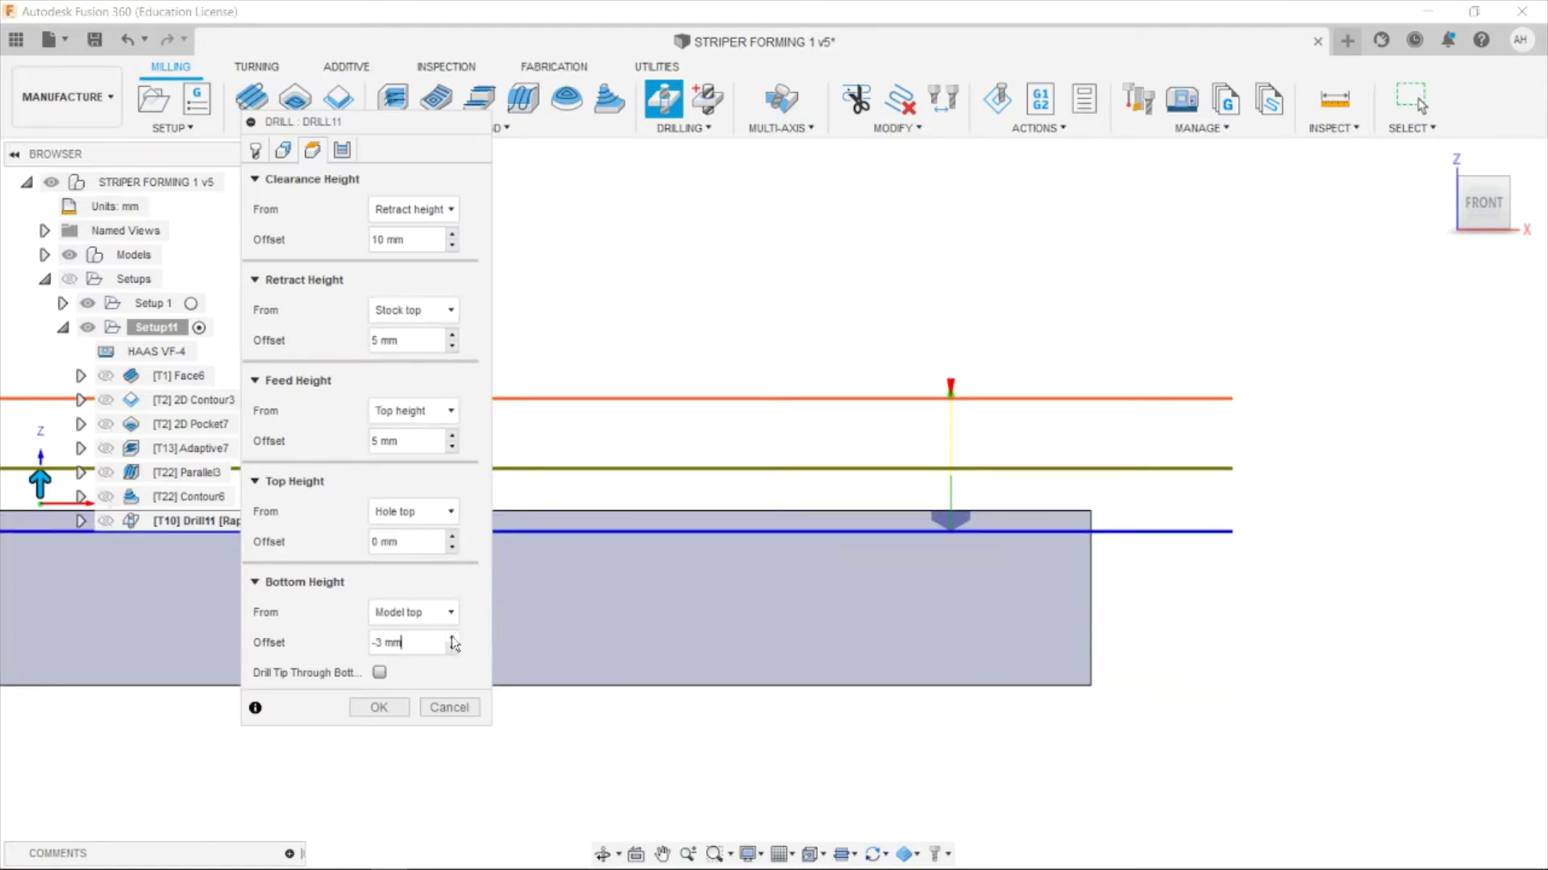
pyautogui.click(378, 708)
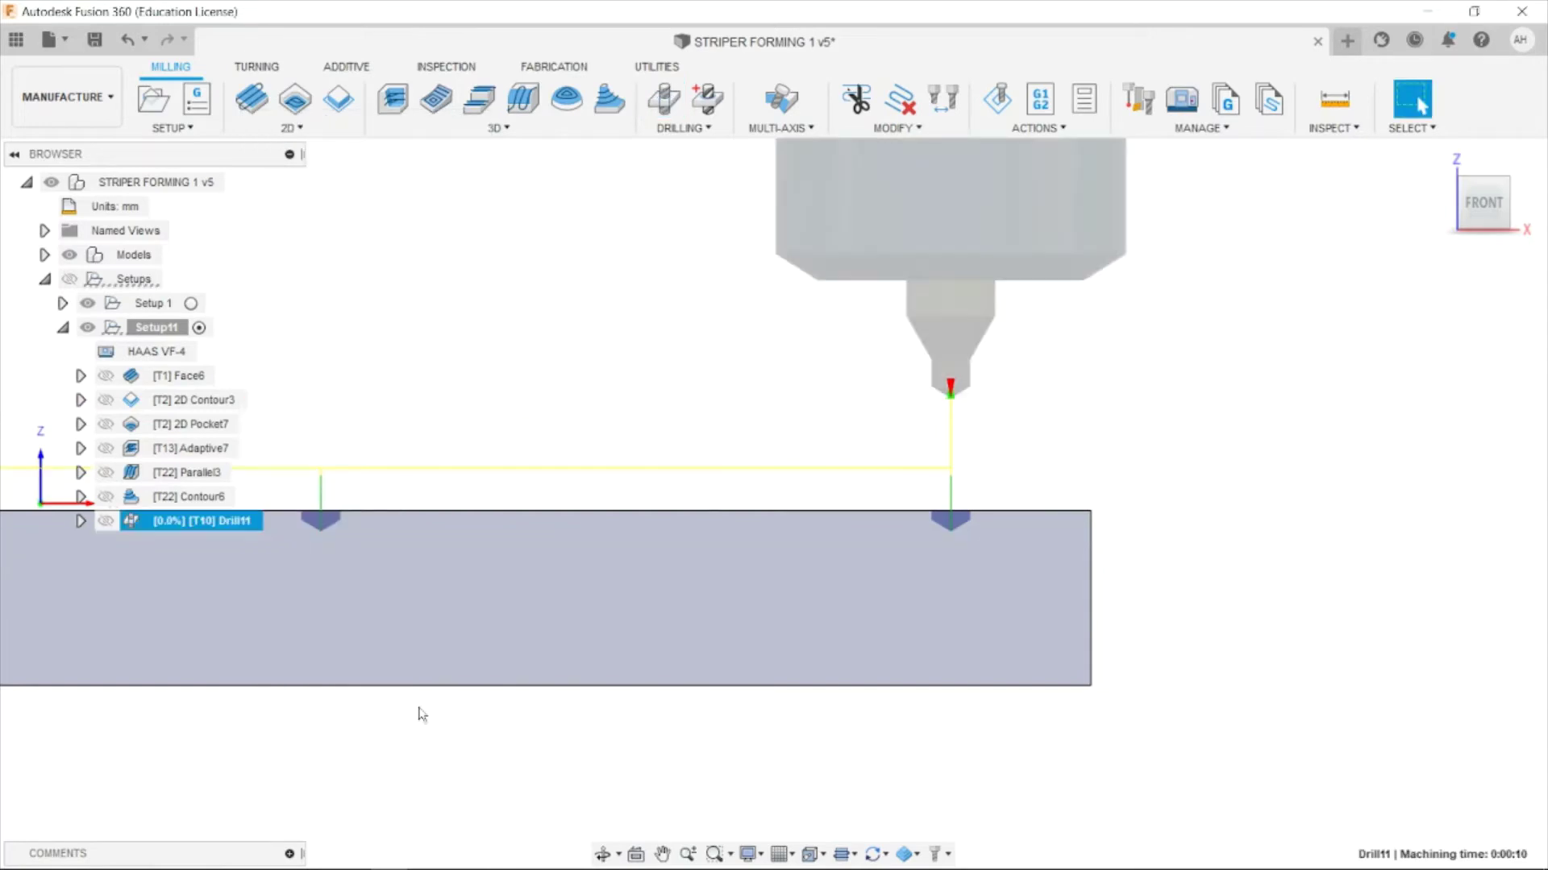
# Simulate the center drilling operation on the eight holes in the isometric view, and close the simulation.
pyautogui.click(1440, 158)
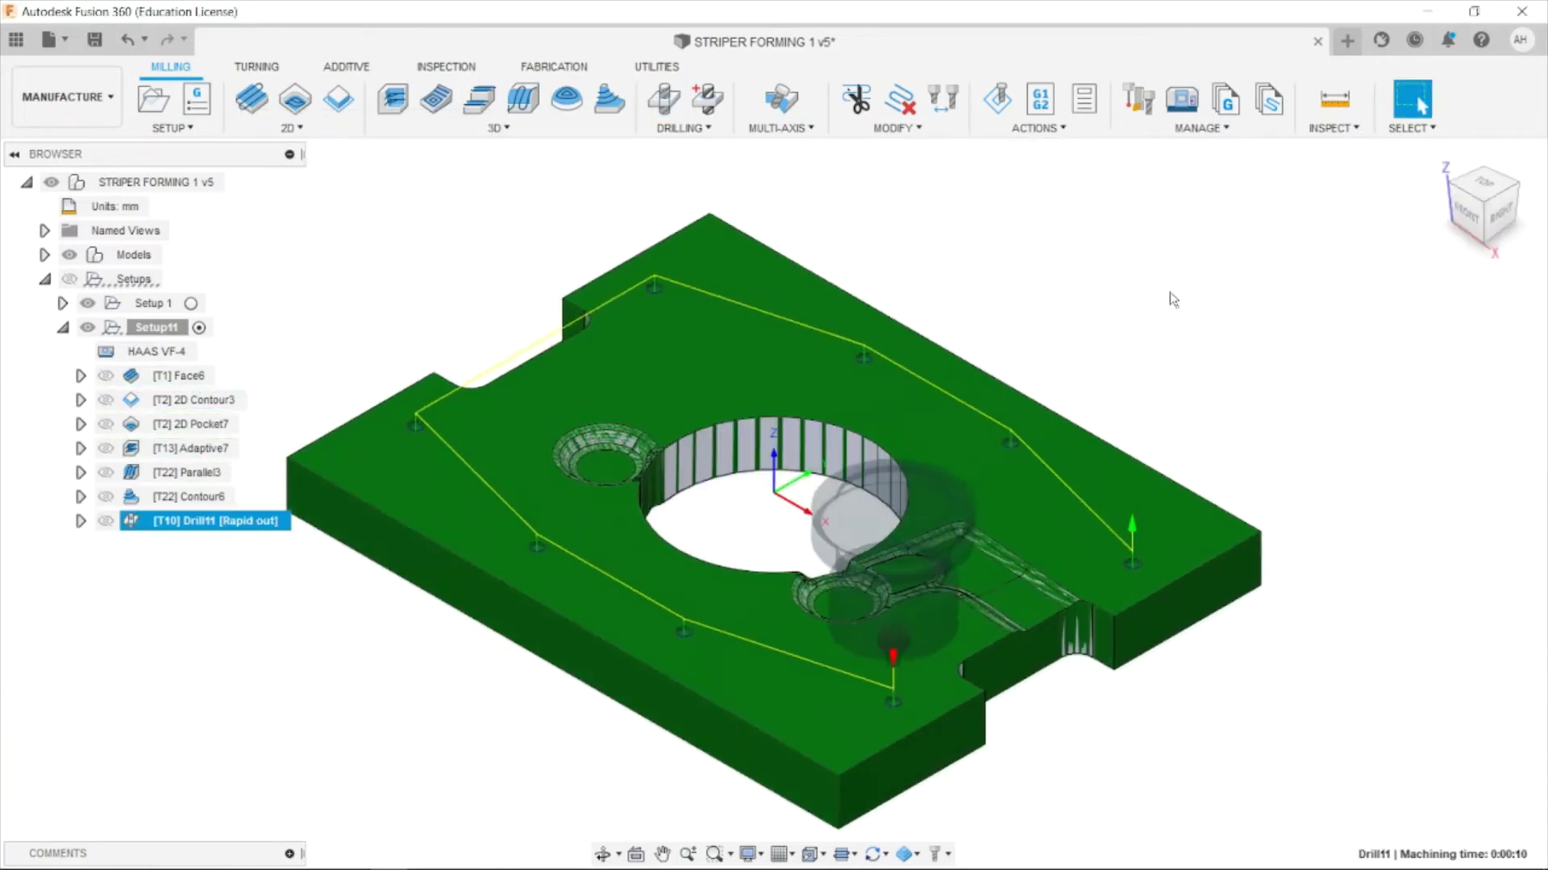
pyautogui.click(999, 100)
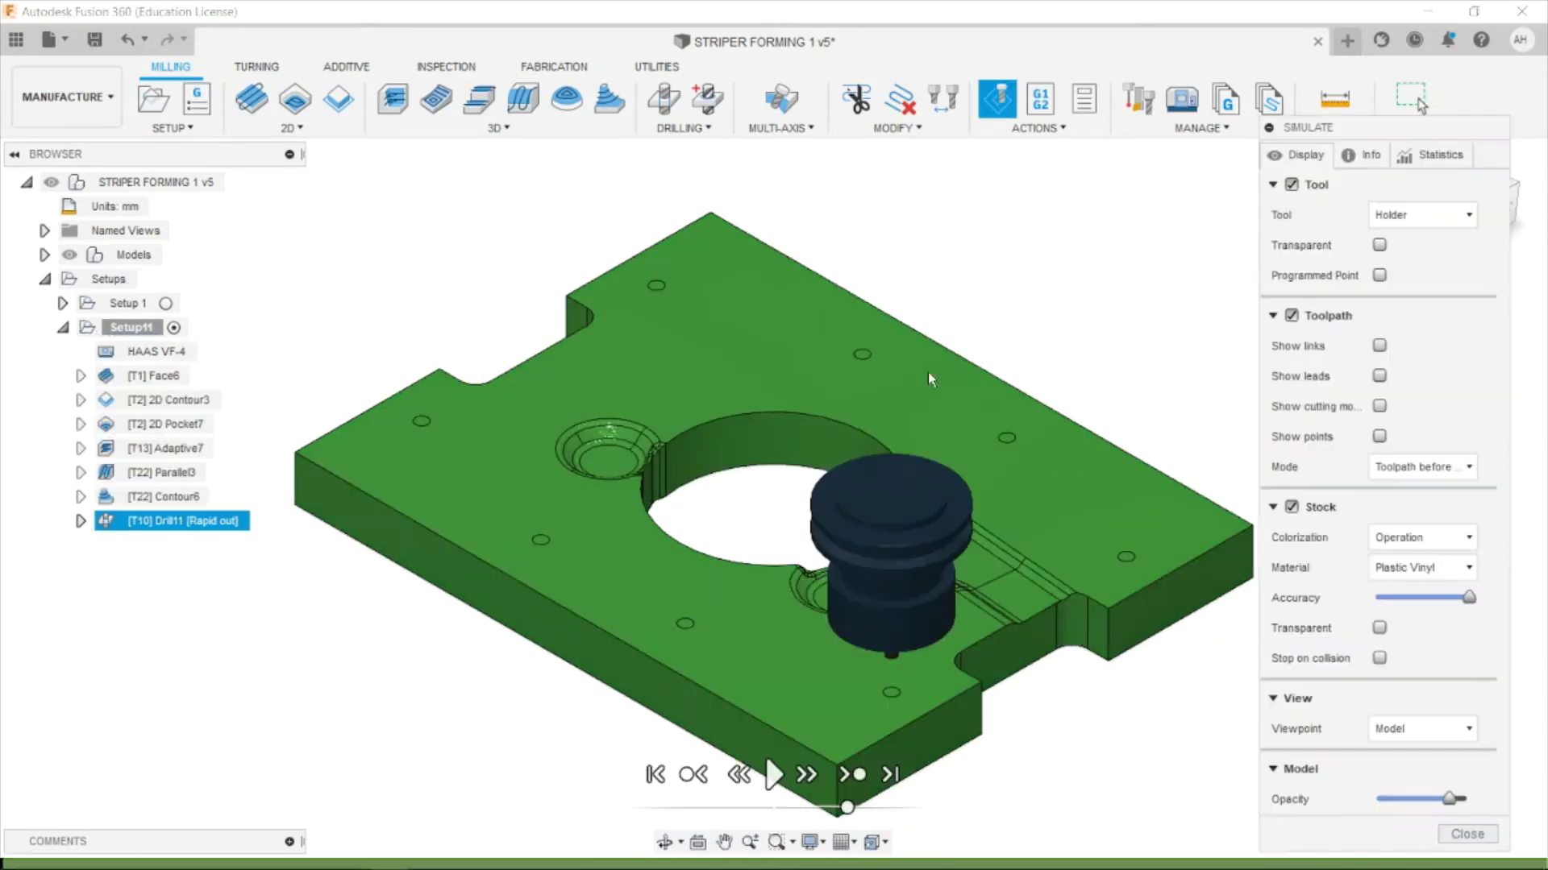
pyautogui.click(771, 775)
pyautogui.click(846, 807)
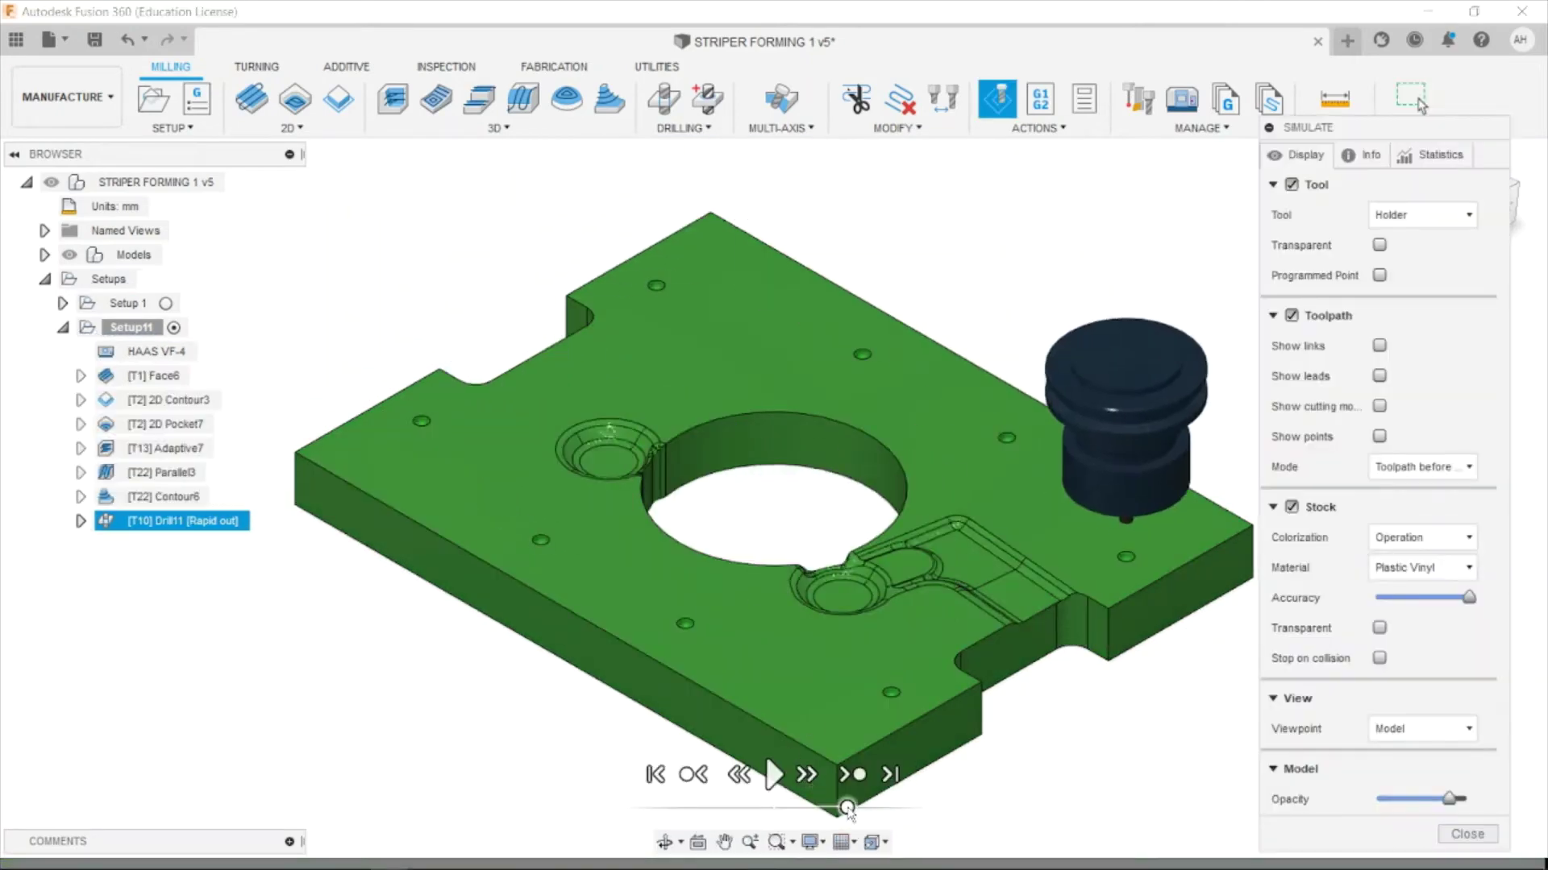
pyautogui.click(778, 774)
pyautogui.click(1466, 834)
pyautogui.press('Escape')
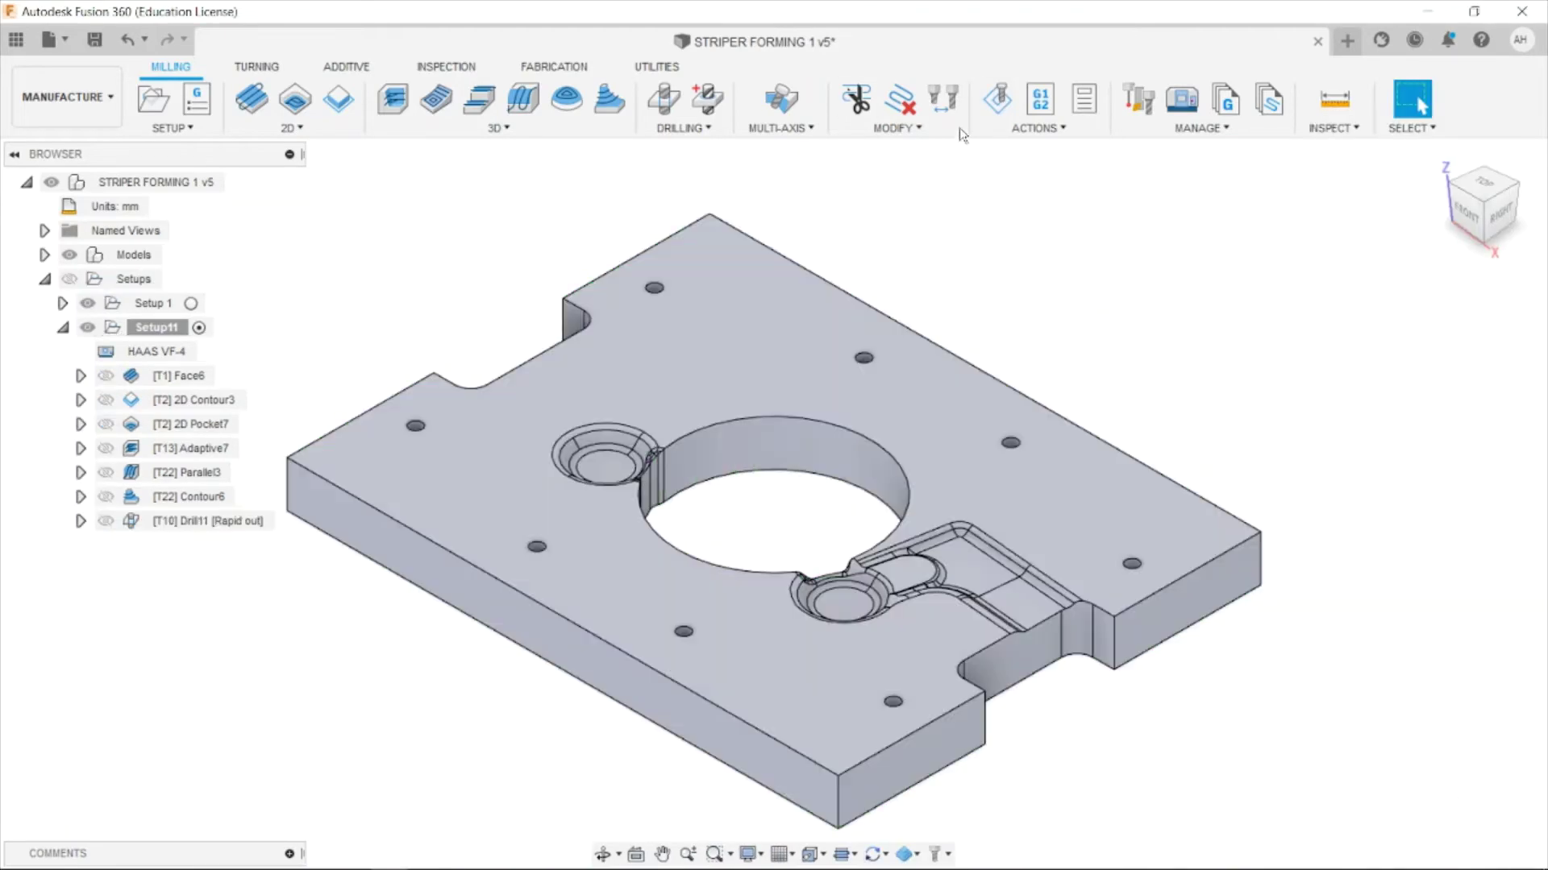
# Create a second Drill operation using the 5 mm 90° Spot Drill from the metric sample tools with the Aluminum - Finishing preset.
pyautogui.click(663, 101)
pyautogui.click(384, 211)
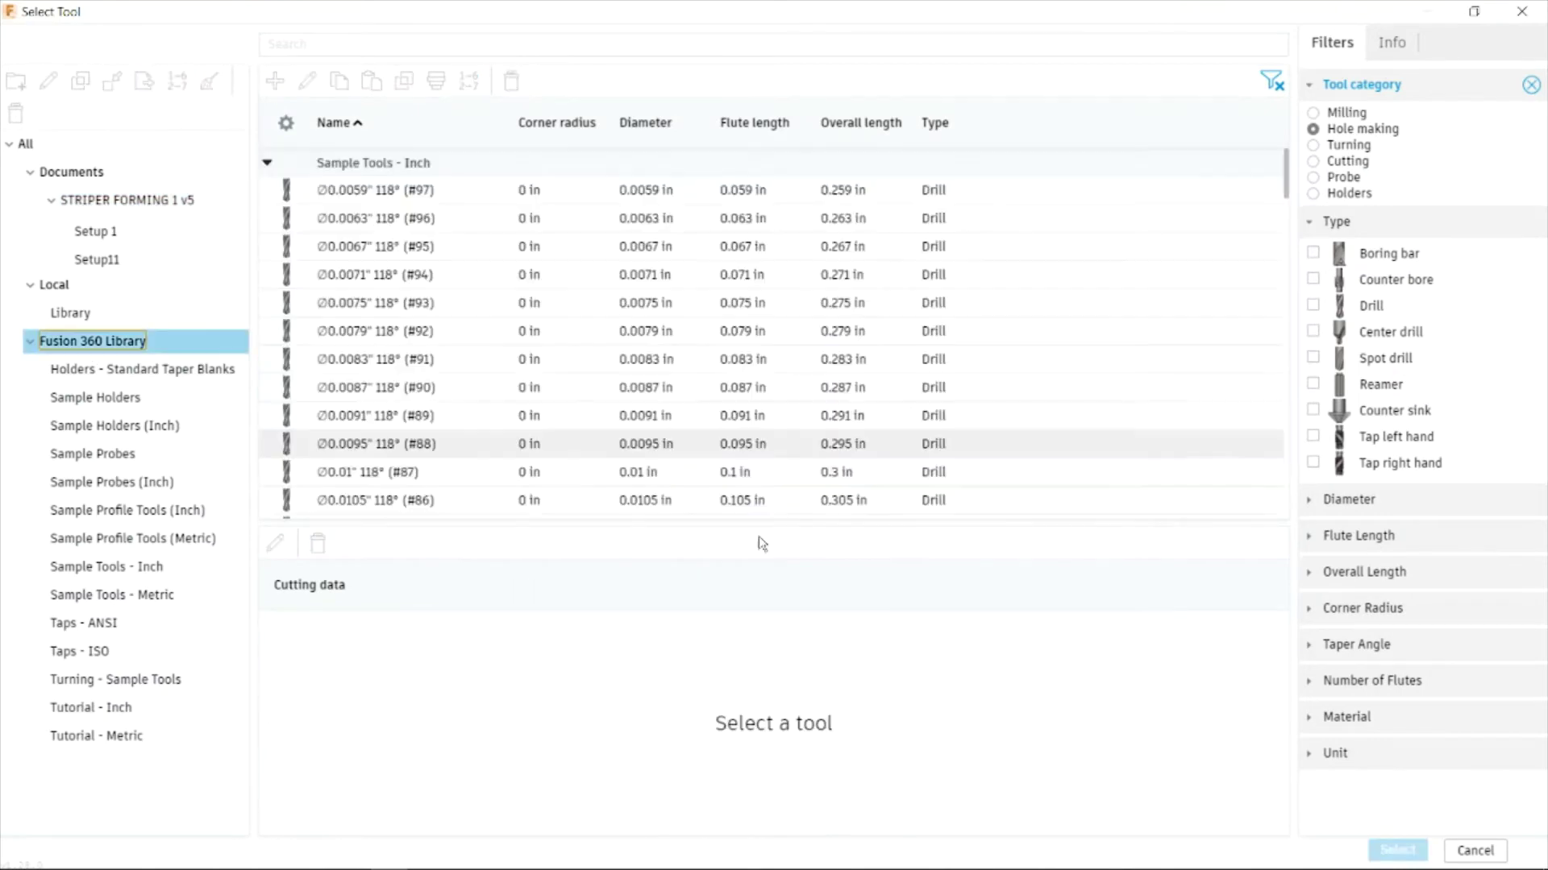
pyautogui.click(1322, 362)
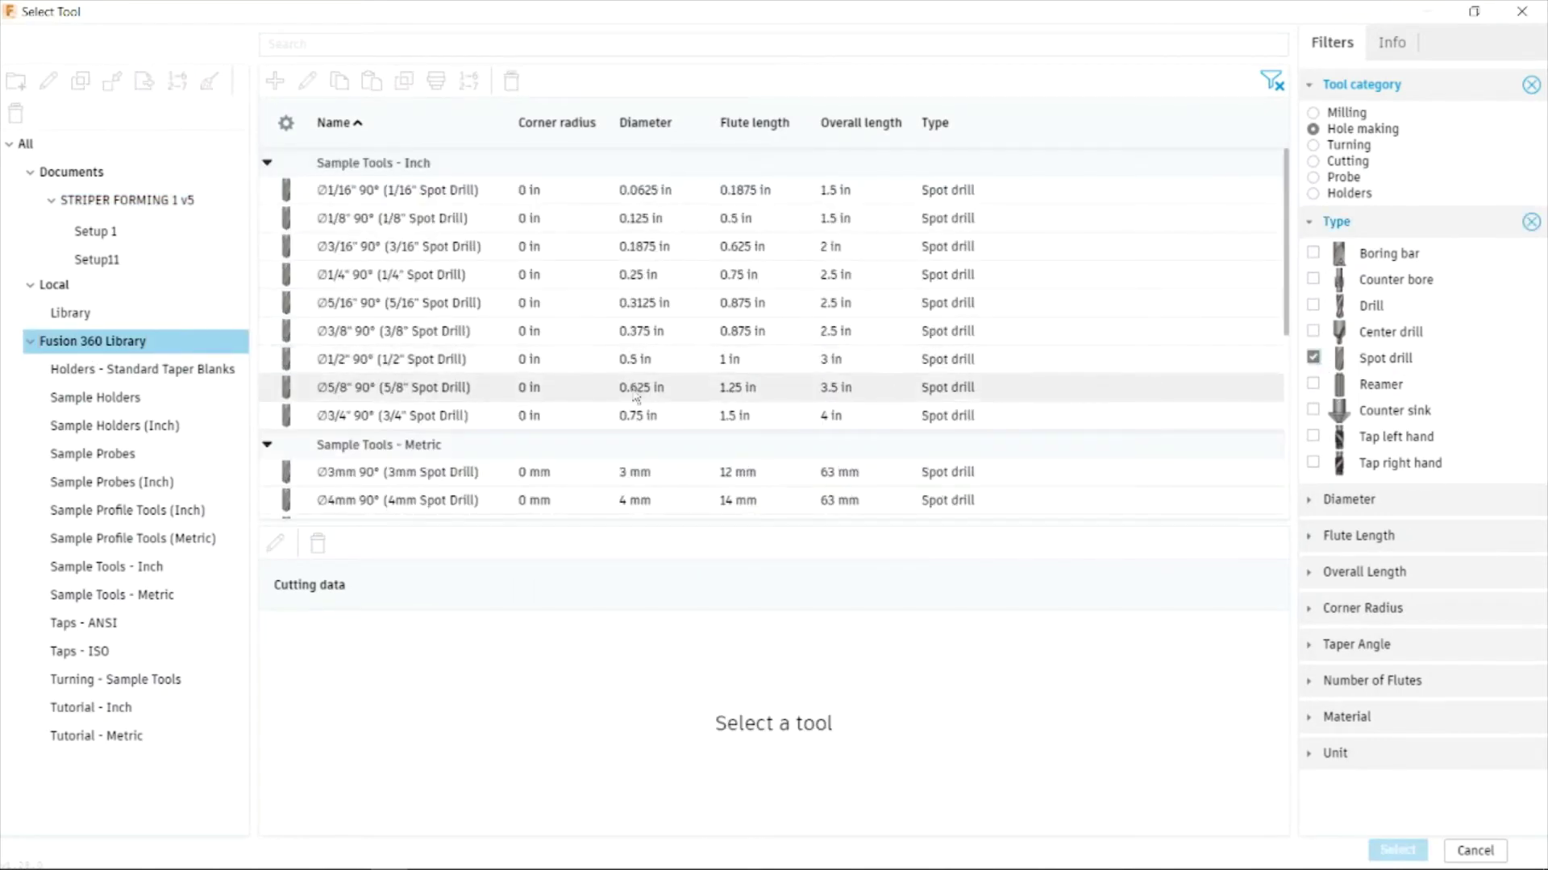
pyautogui.scroll(-3, 592, 403)
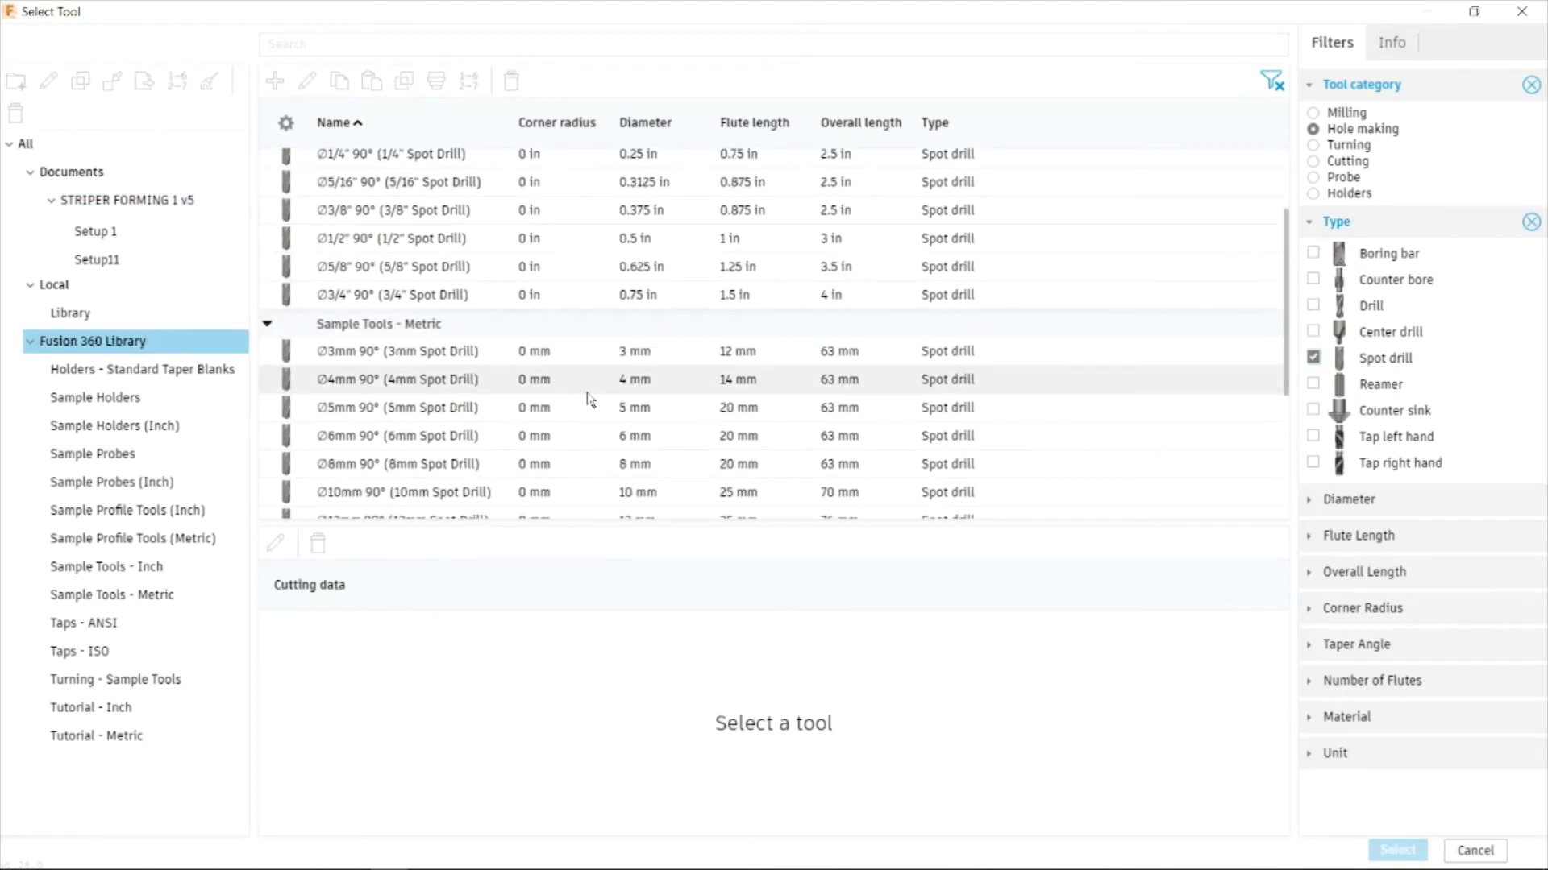
pyautogui.scroll(-2, 594, 375)
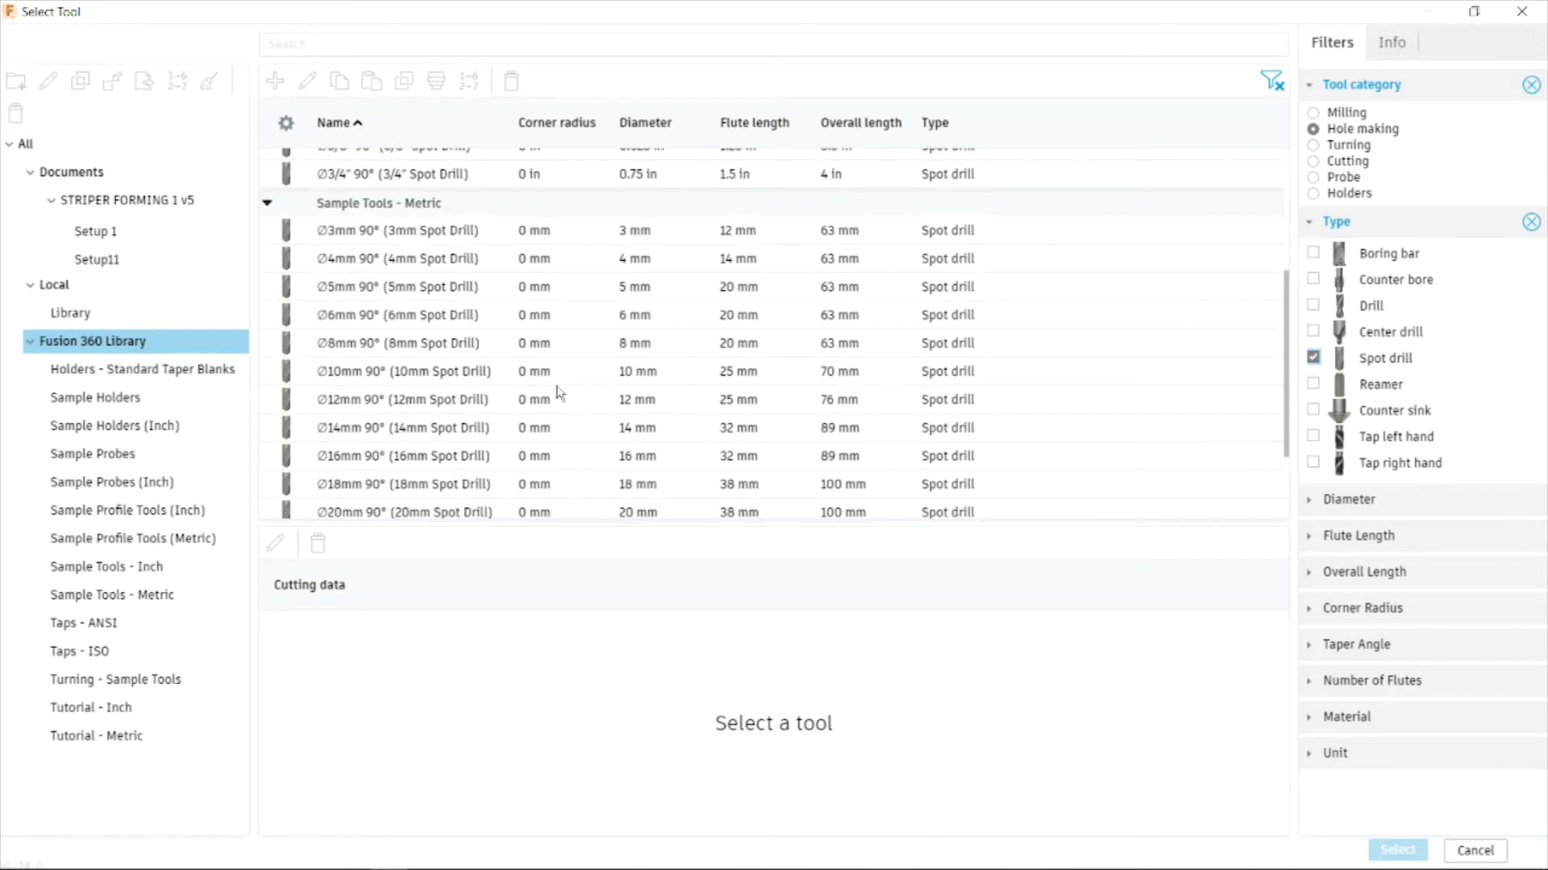
pyautogui.click(370, 288)
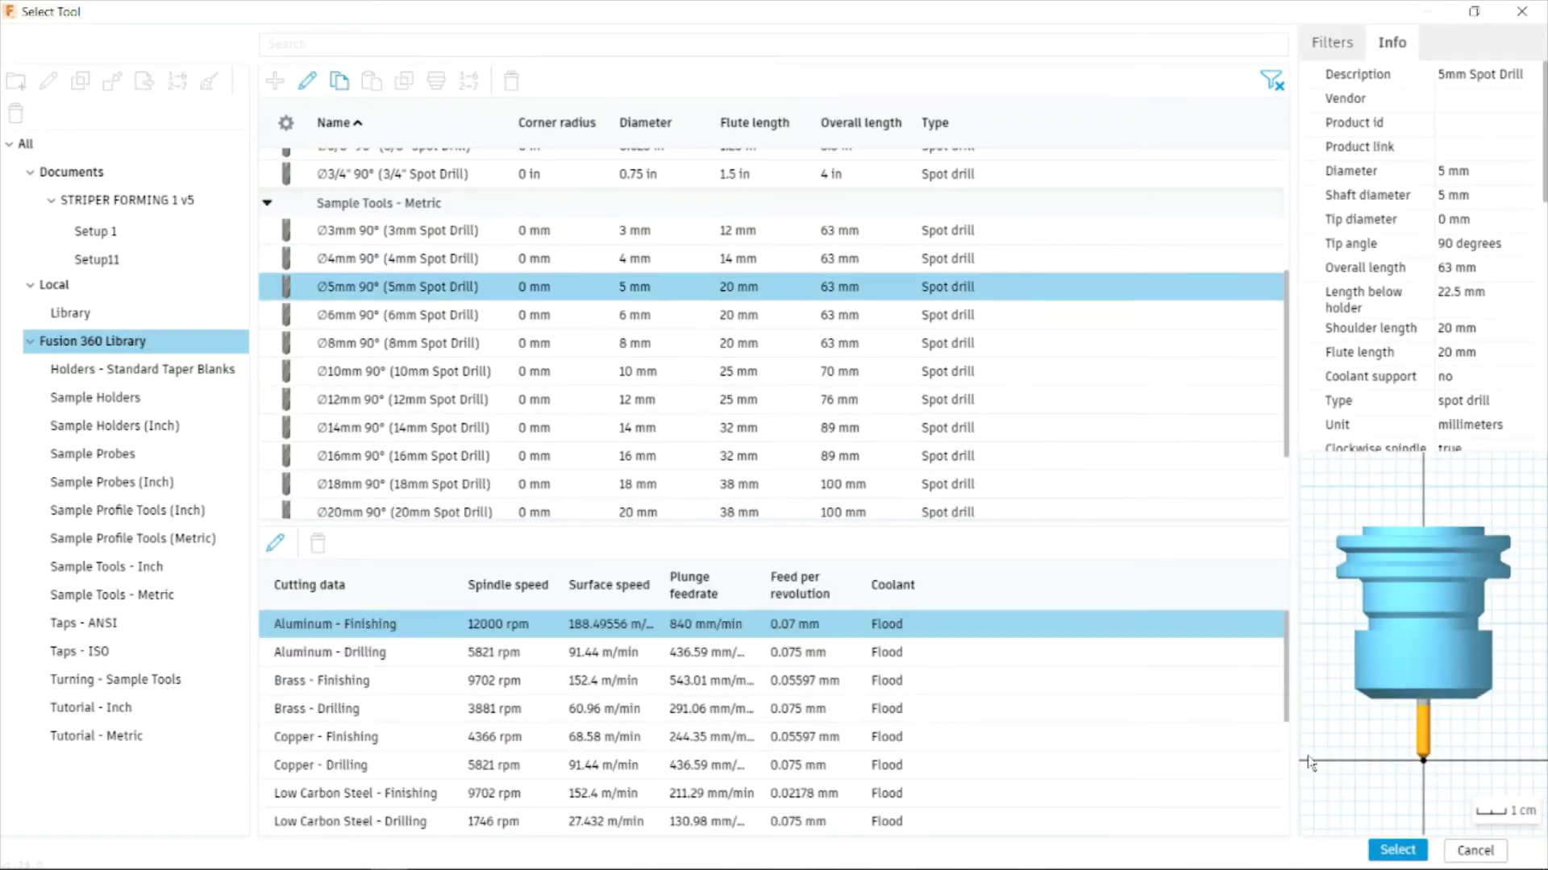
pyautogui.click(1405, 854)
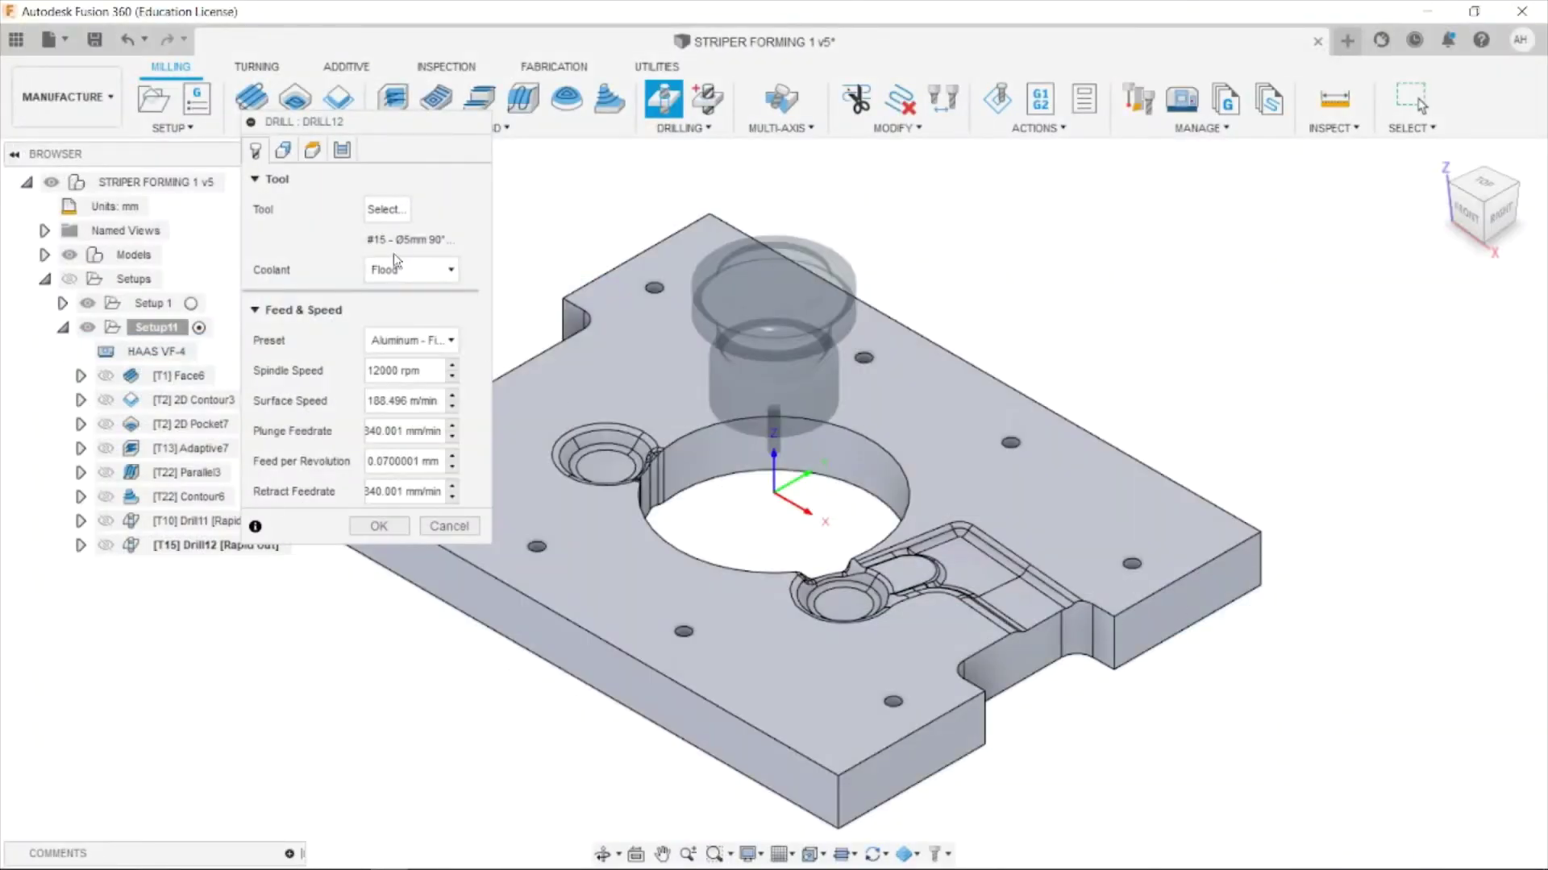
# Edit the 5 mm 90° Spot Drill's cutter geometry, setting the overall length to 70 mm and the length below holder to 28 mm.
pyautogui.click(381, 210)
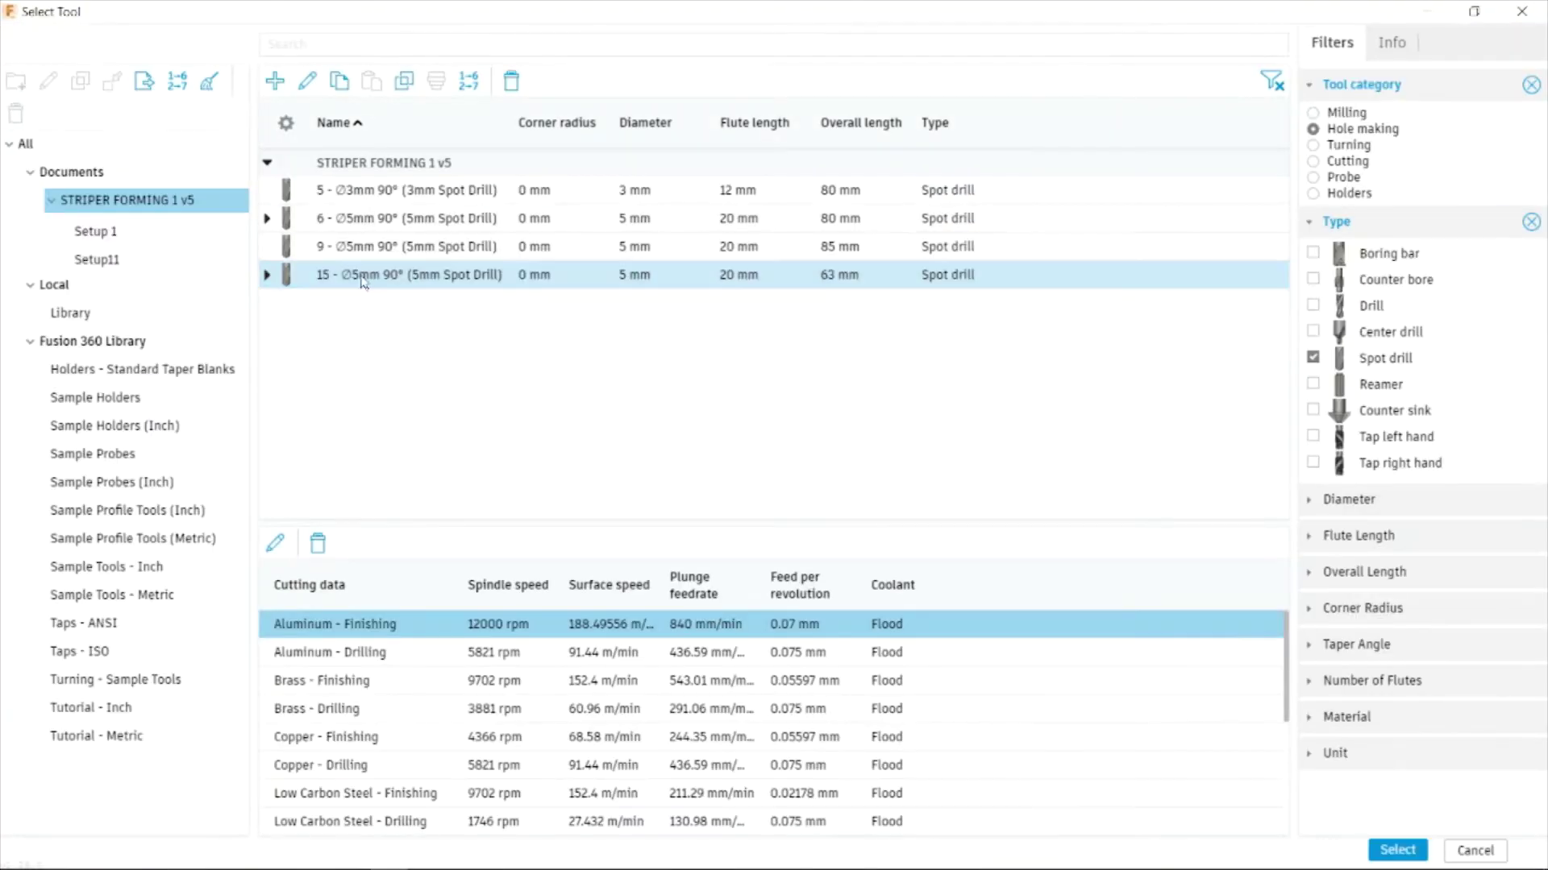
pyautogui.rightClick(436, 280)
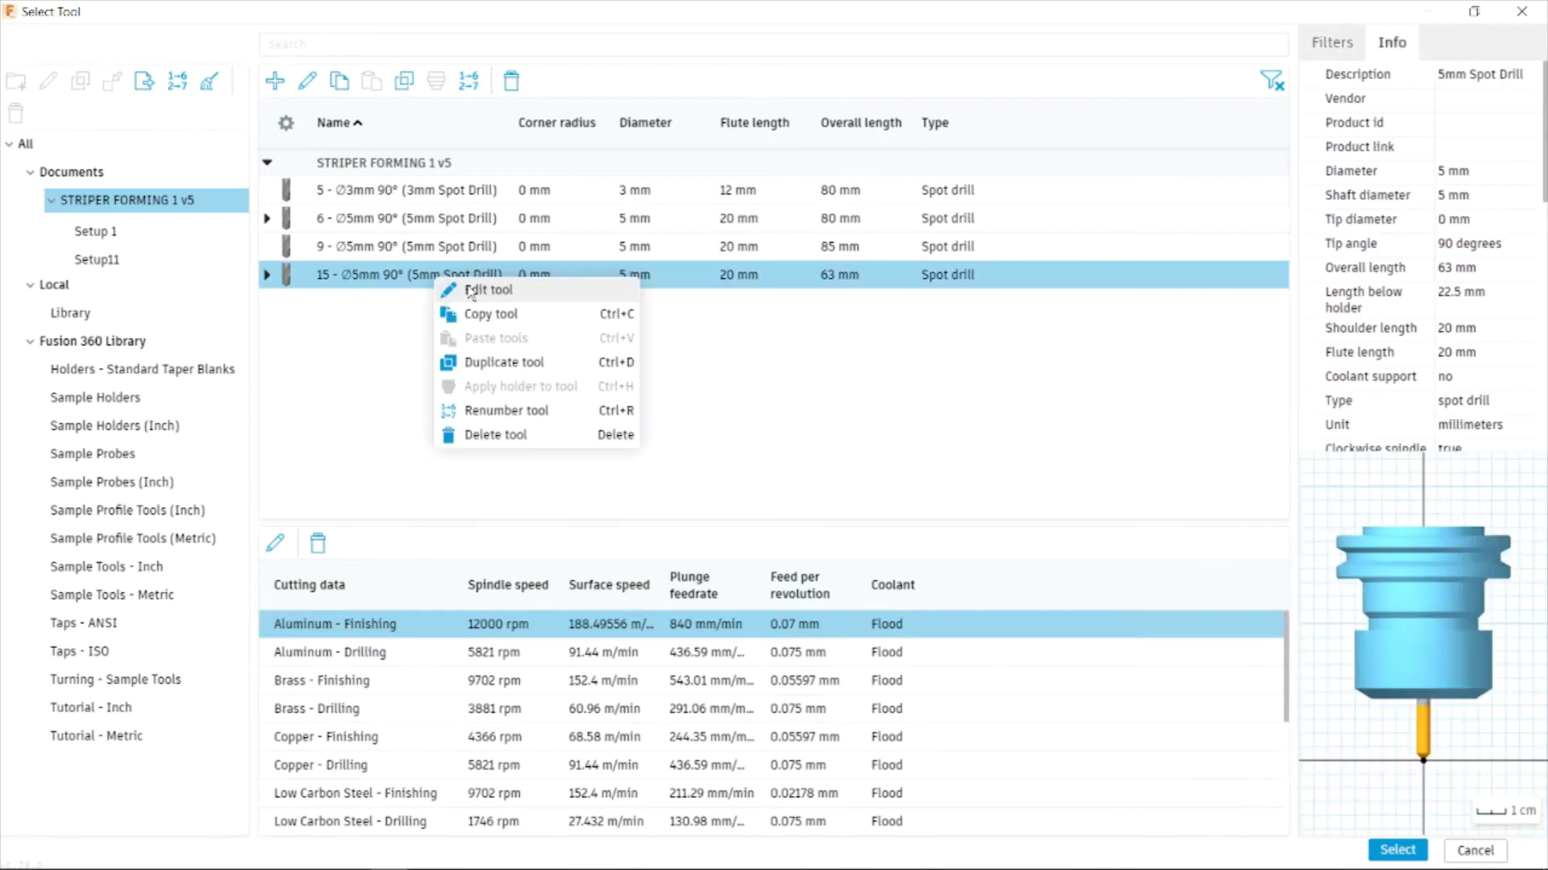
pyautogui.click(475, 291)
pyautogui.click(147, 77)
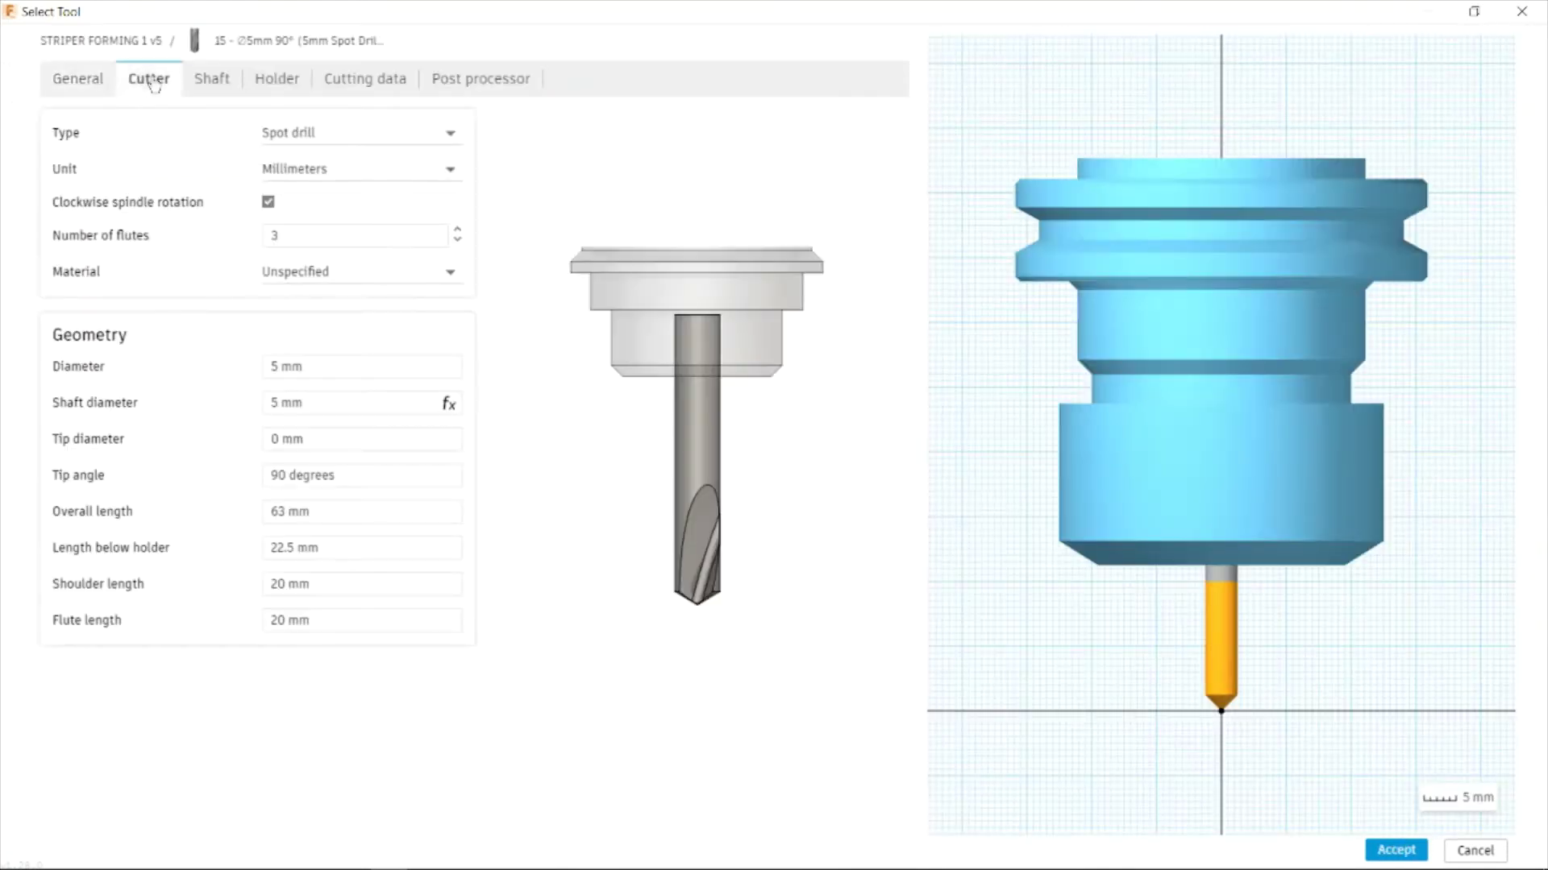
pyautogui.click(274, 505)
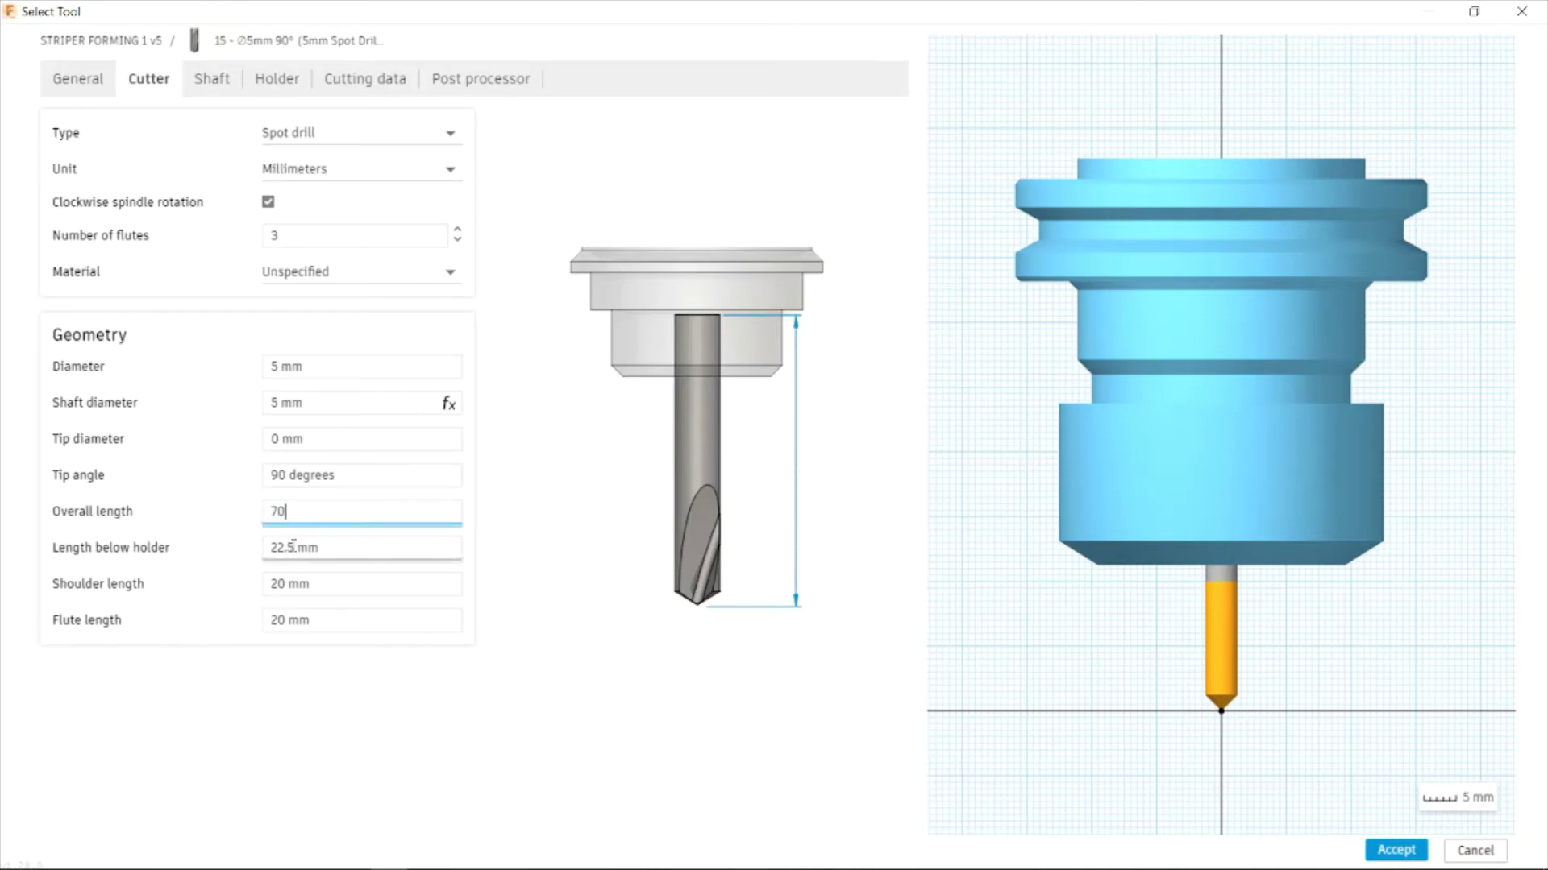
pyautogui.press('Tab')
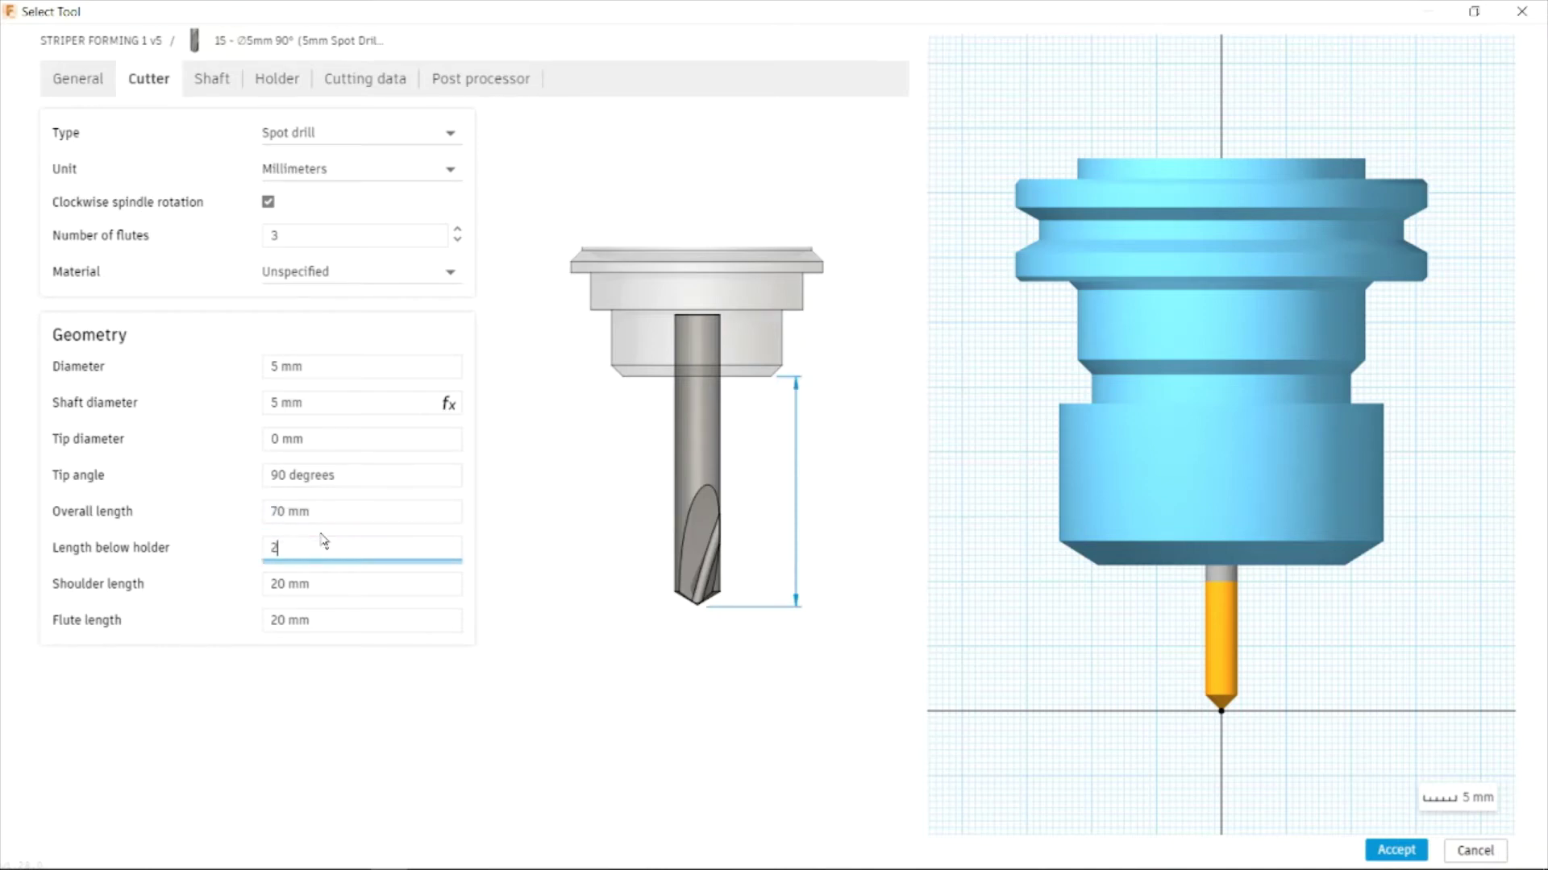
pyautogui.click(422, 653)
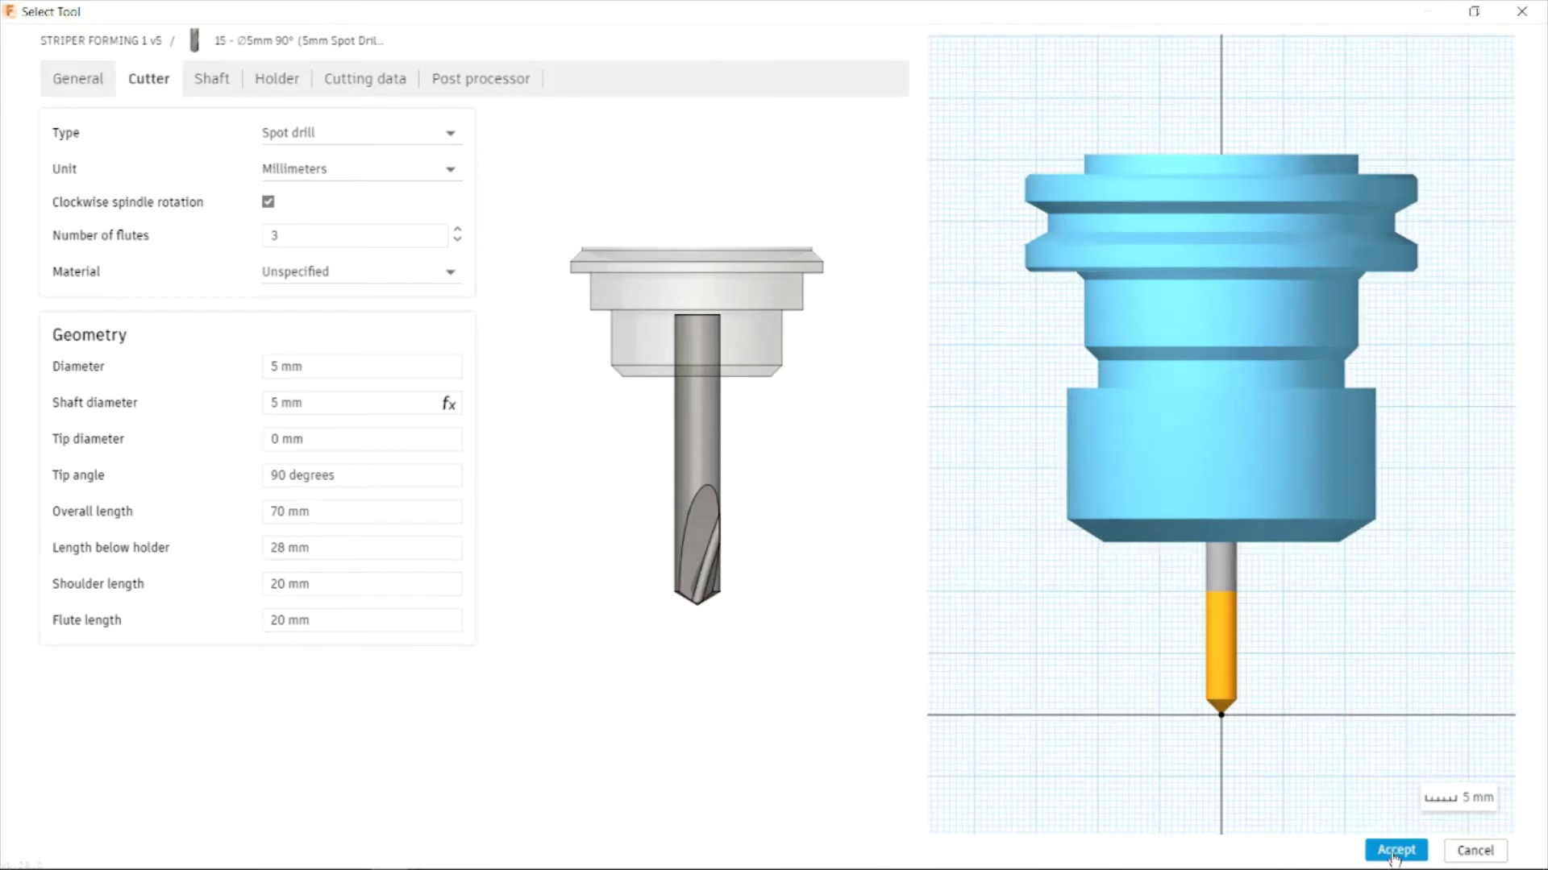
# Set the spot drill's length below holder to 30 mm, update the operation's feeds and speeds, and apply the edited tool.
pyautogui.click(274, 549)
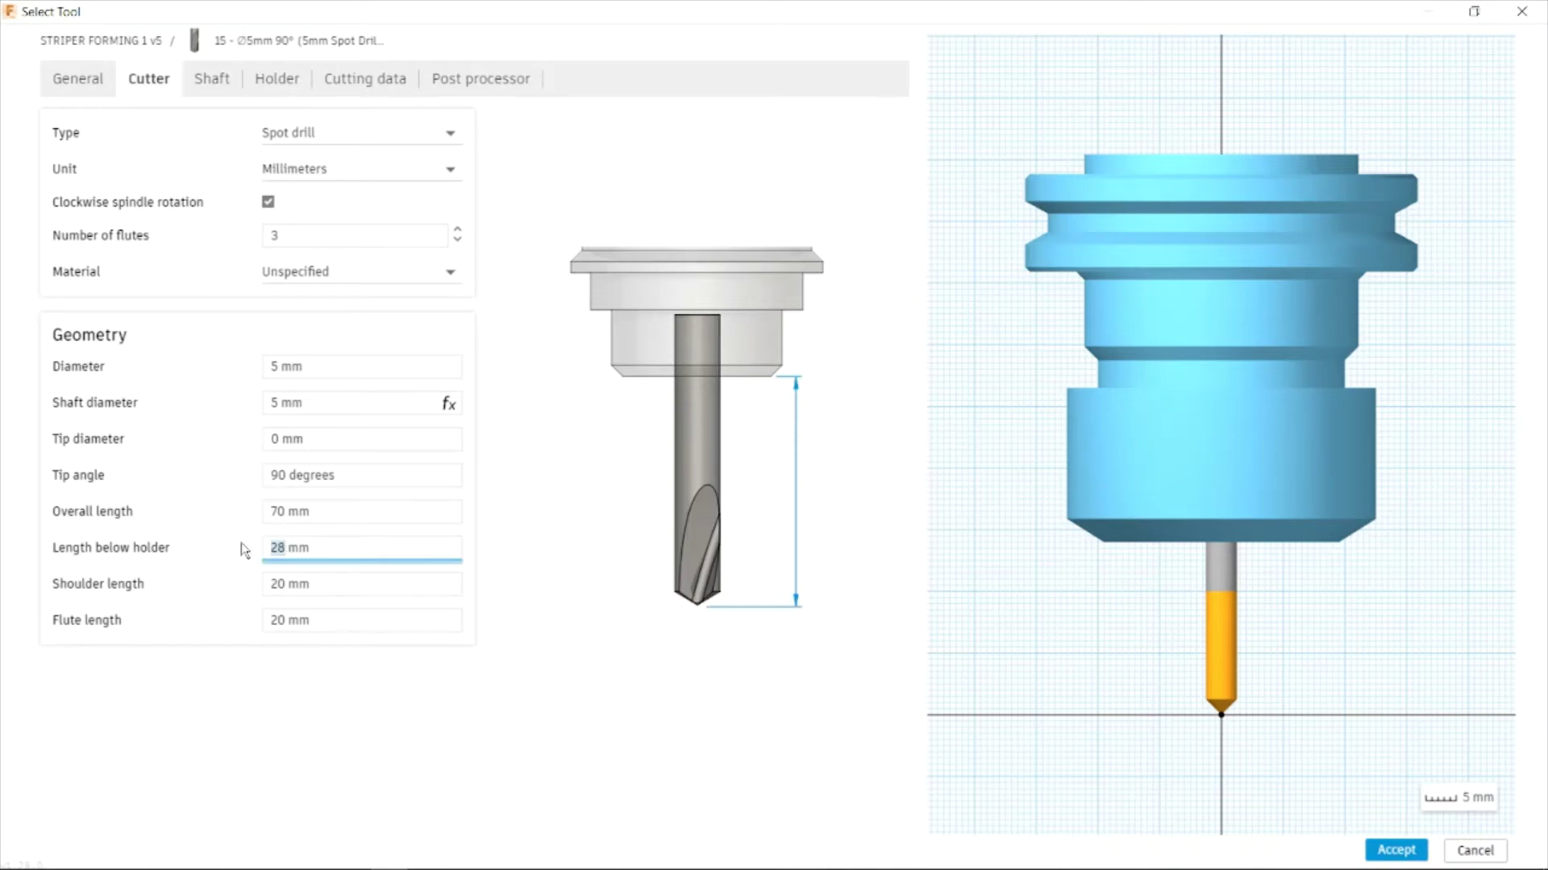
pyautogui.click(376, 621)
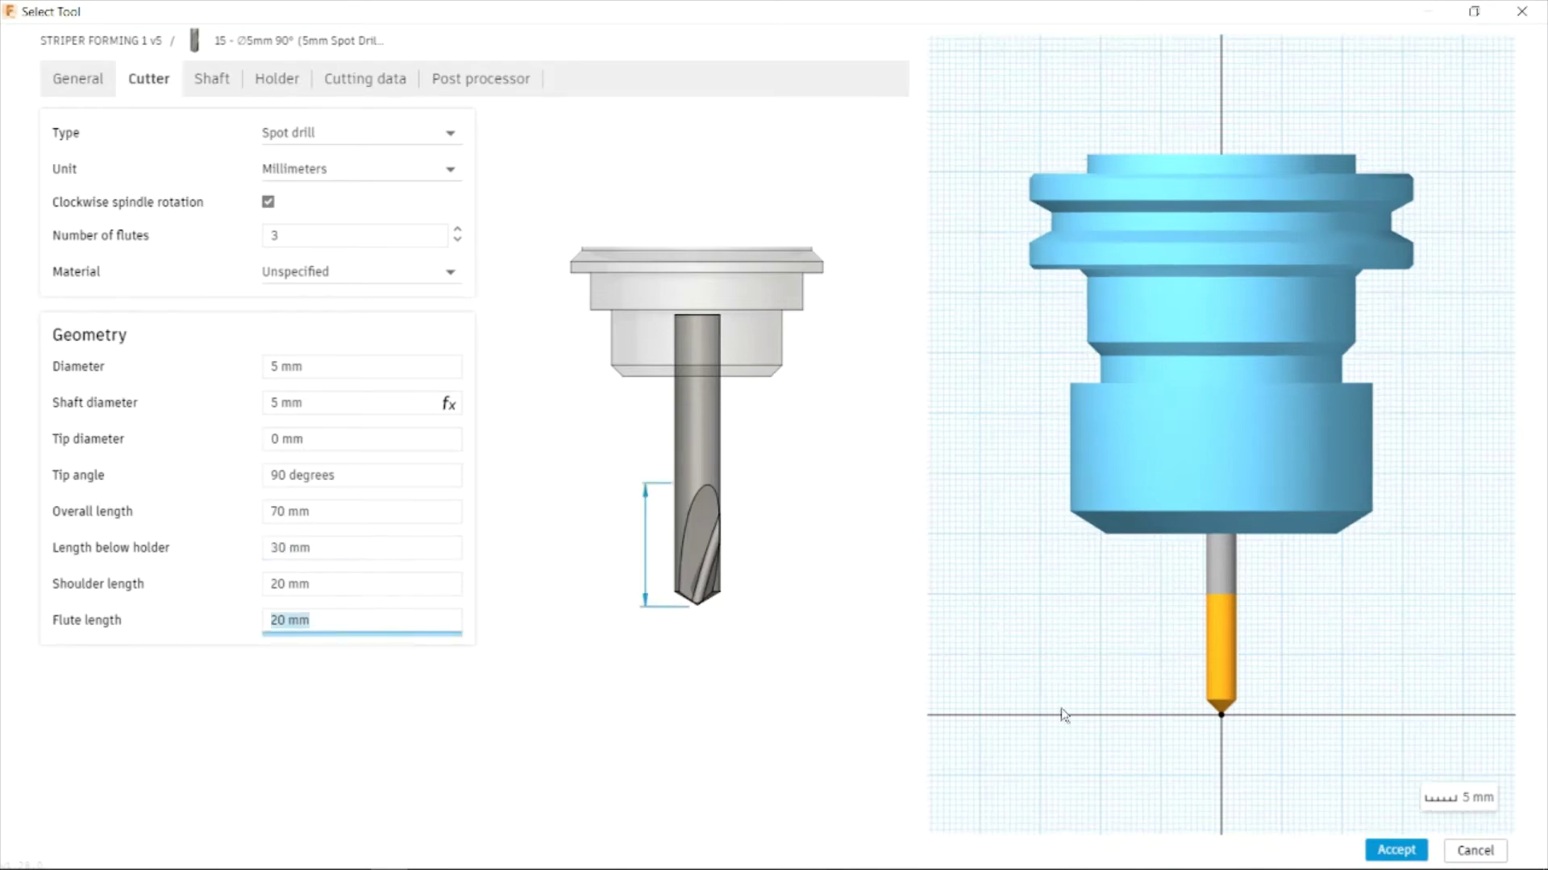
pyautogui.click(1378, 851)
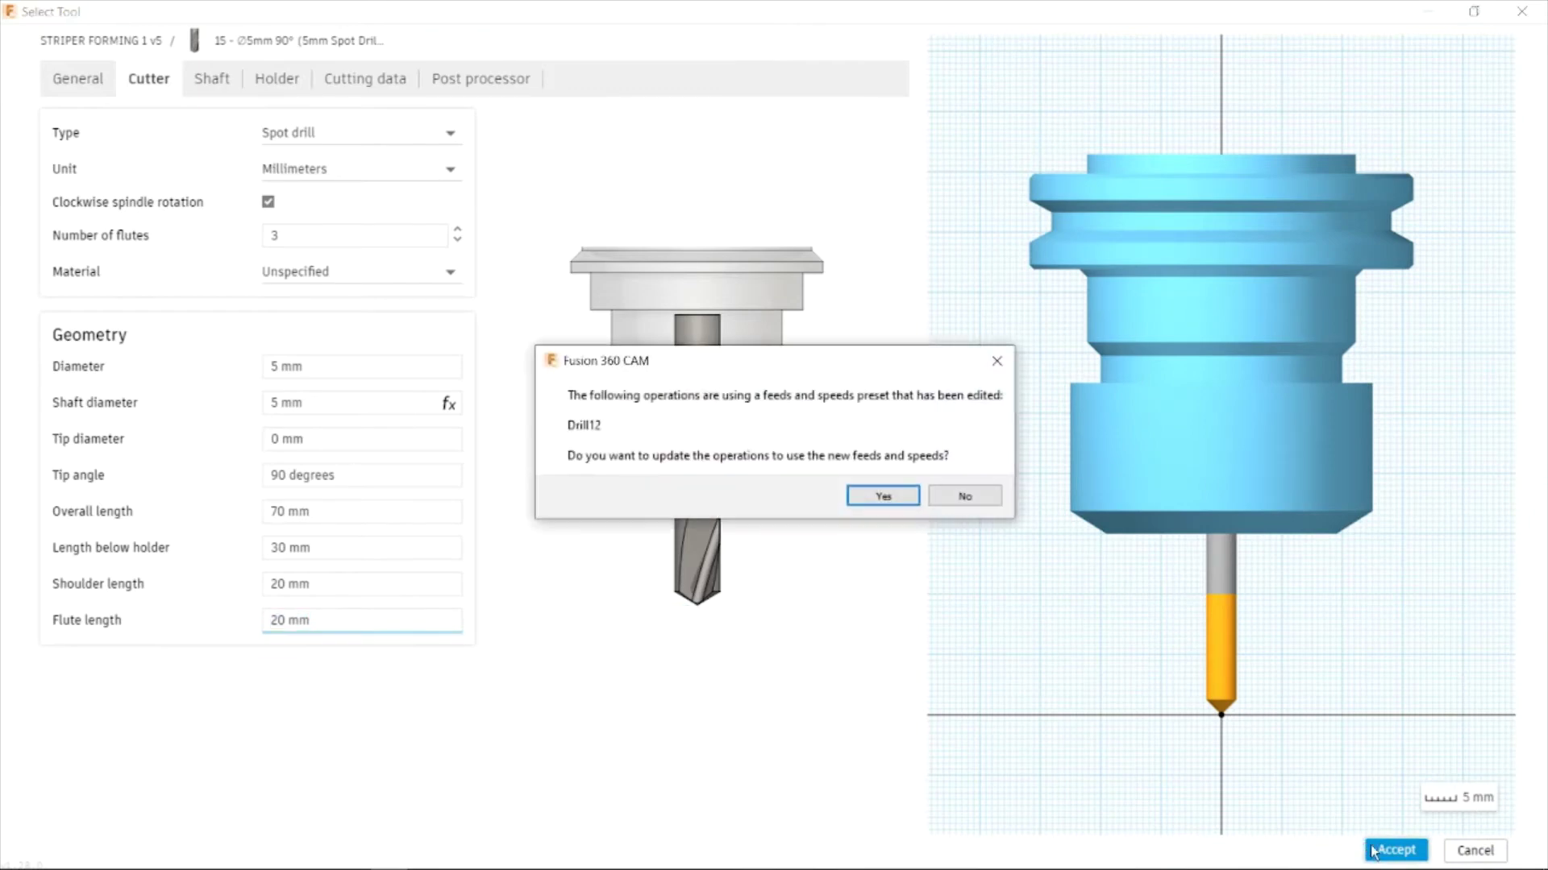
pyautogui.click(906, 500)
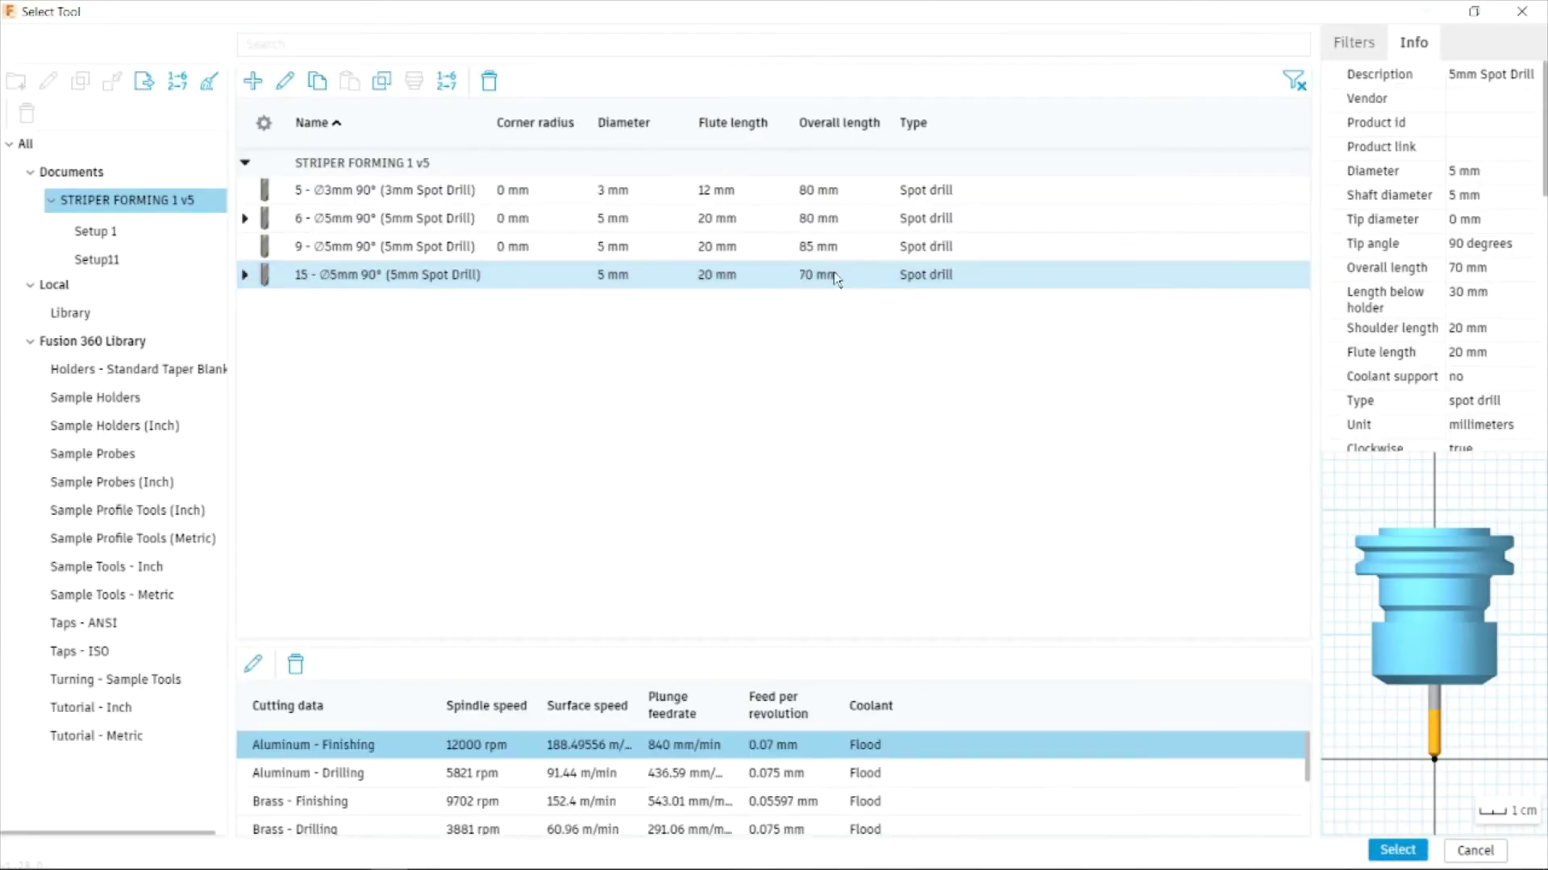
pyautogui.click(1406, 851)
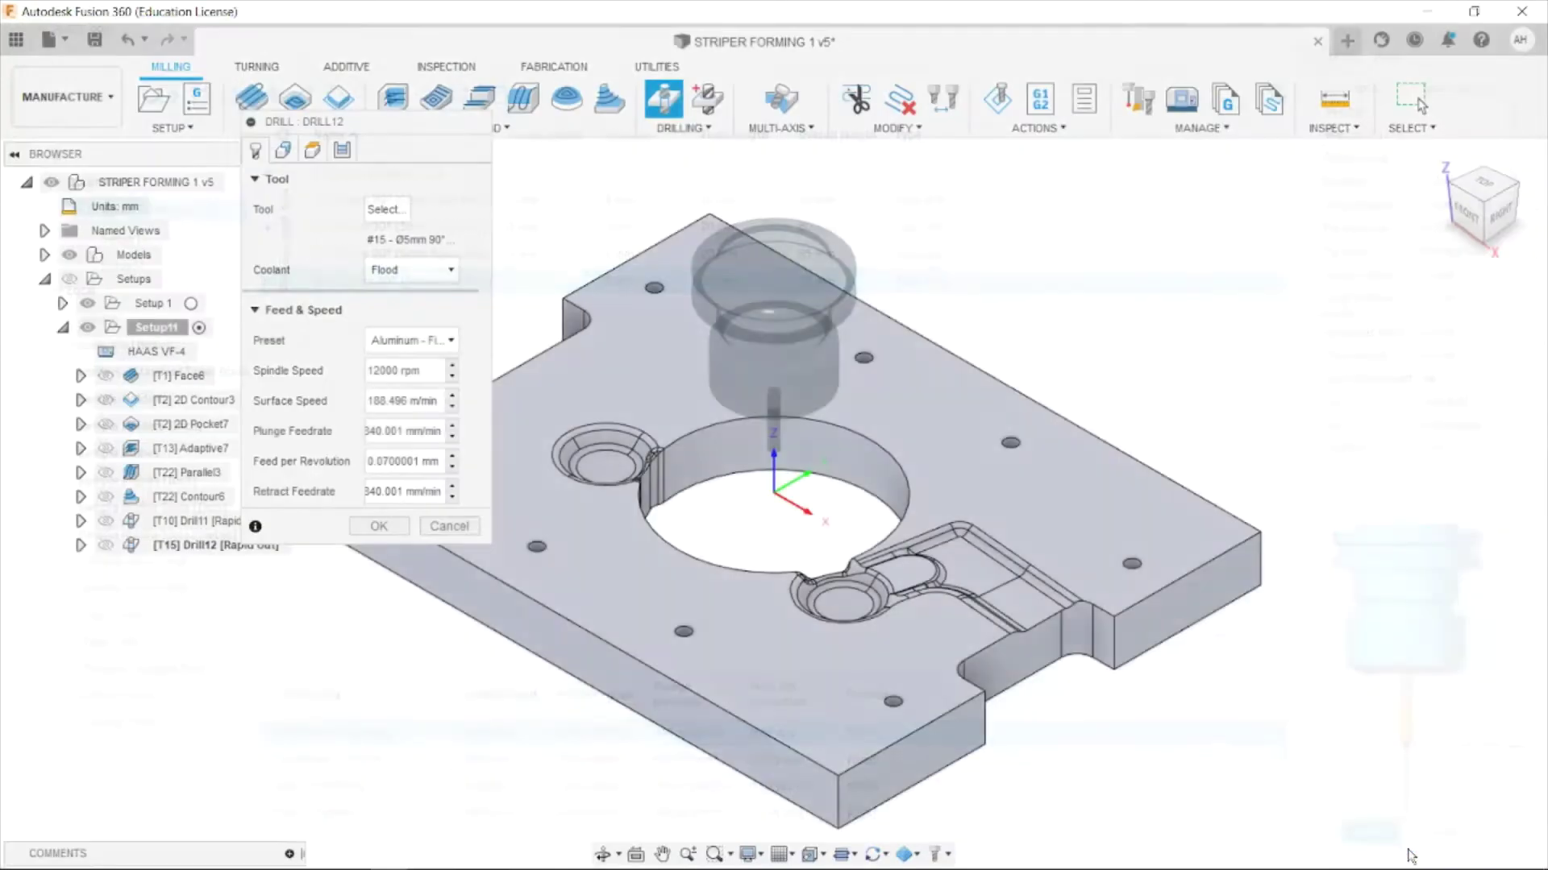
# Choose the plate's rear corner hole as drilling geometry and include all holes of the same diameter.
pyautogui.click(282, 150)
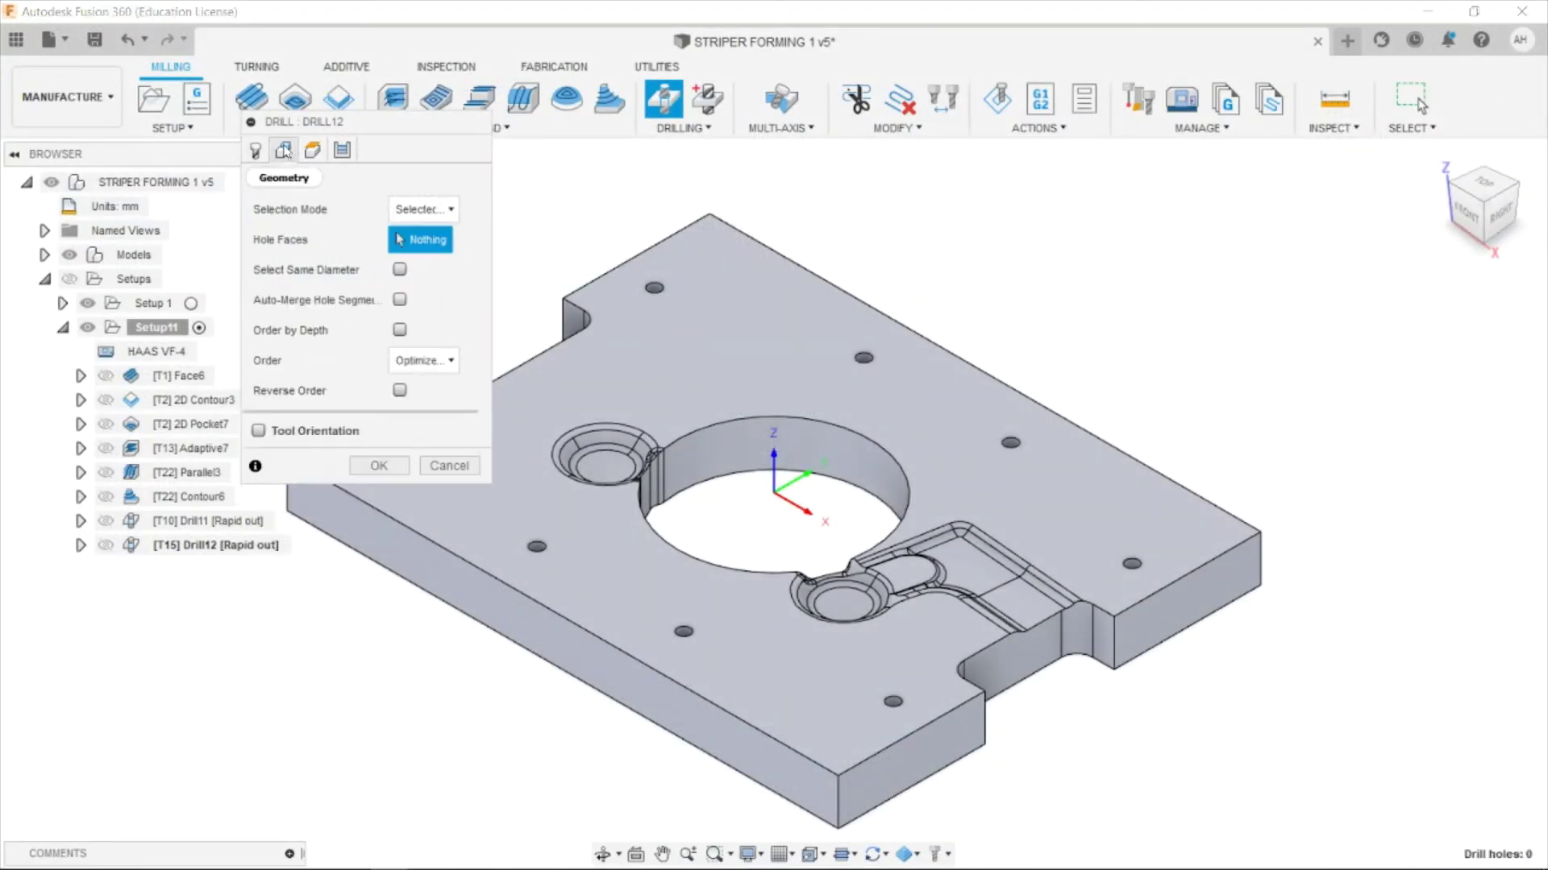
pyautogui.click(655, 291)
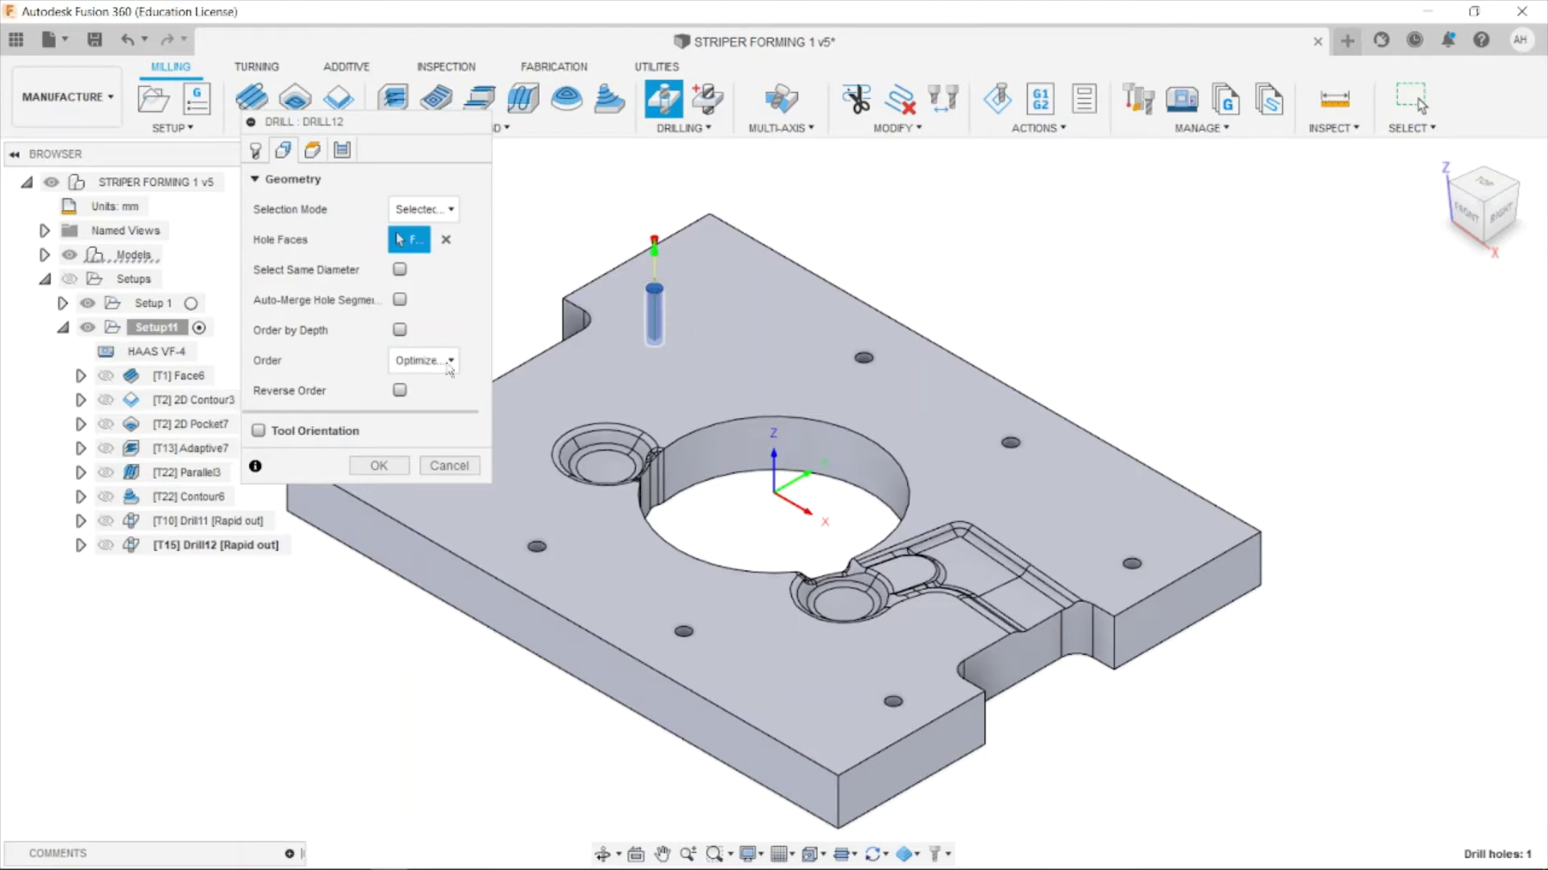
pyautogui.click(400, 269)
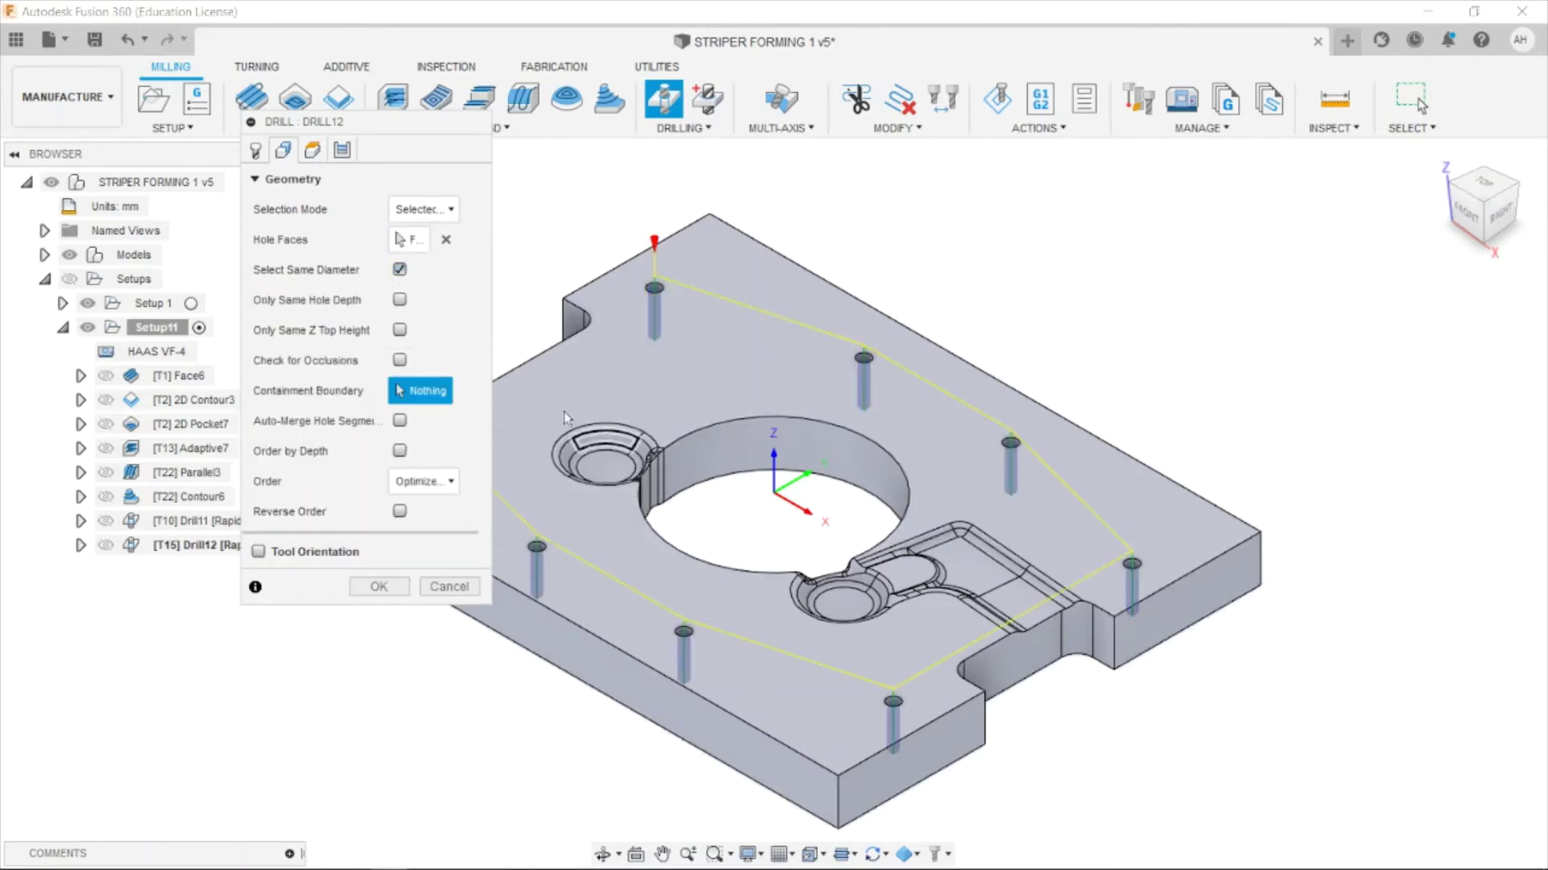
# Reference the drill operation's bottom height from Model bottom, checking the drilling depth in the front view.
pyautogui.click(312, 150)
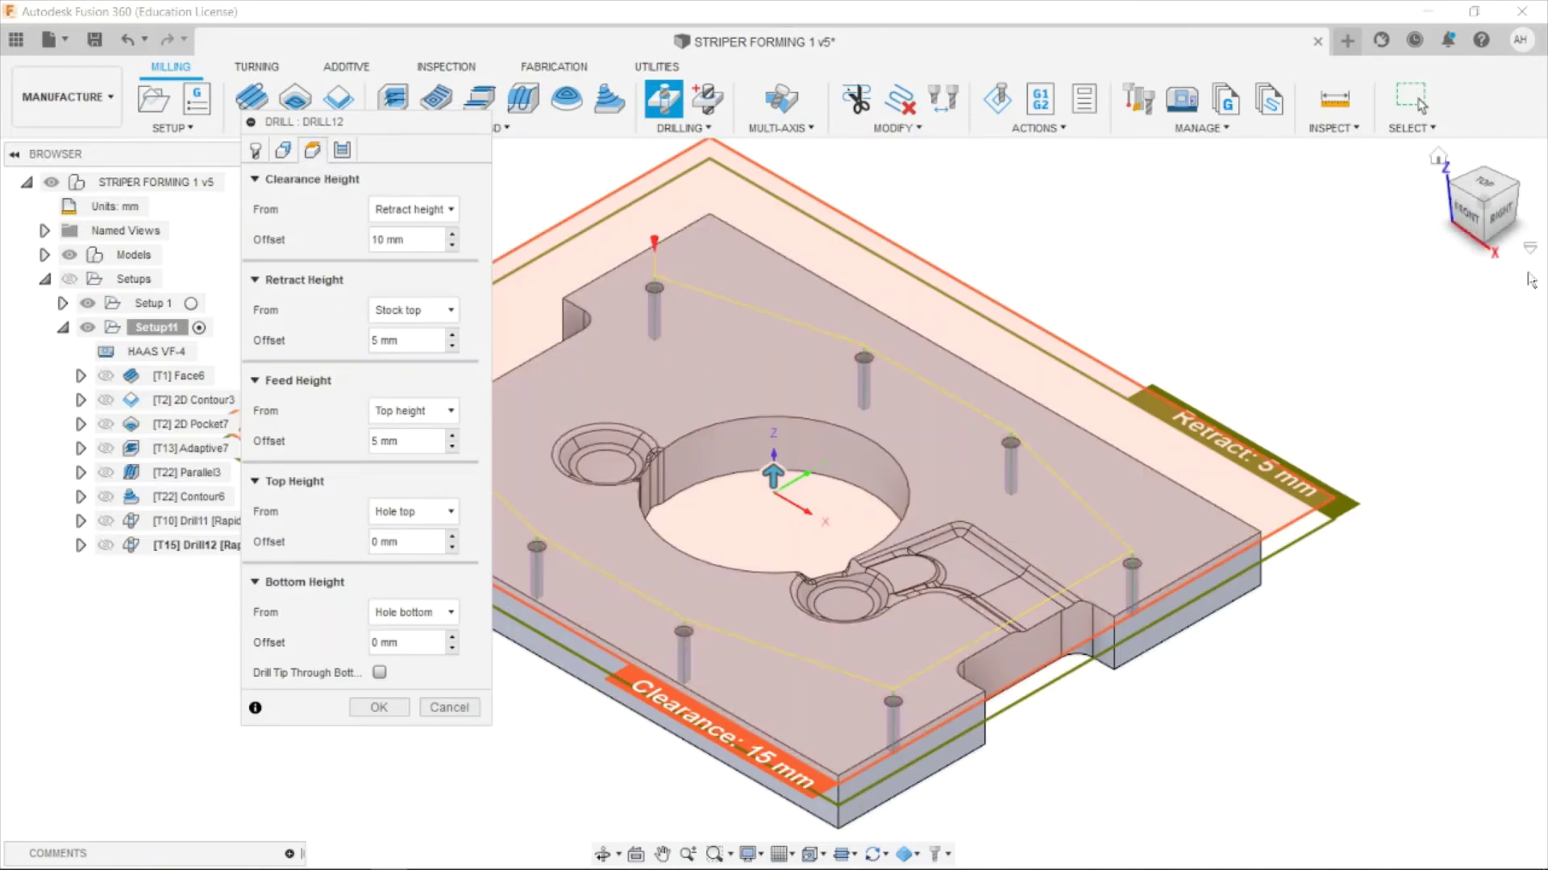
pyautogui.click(411, 612)
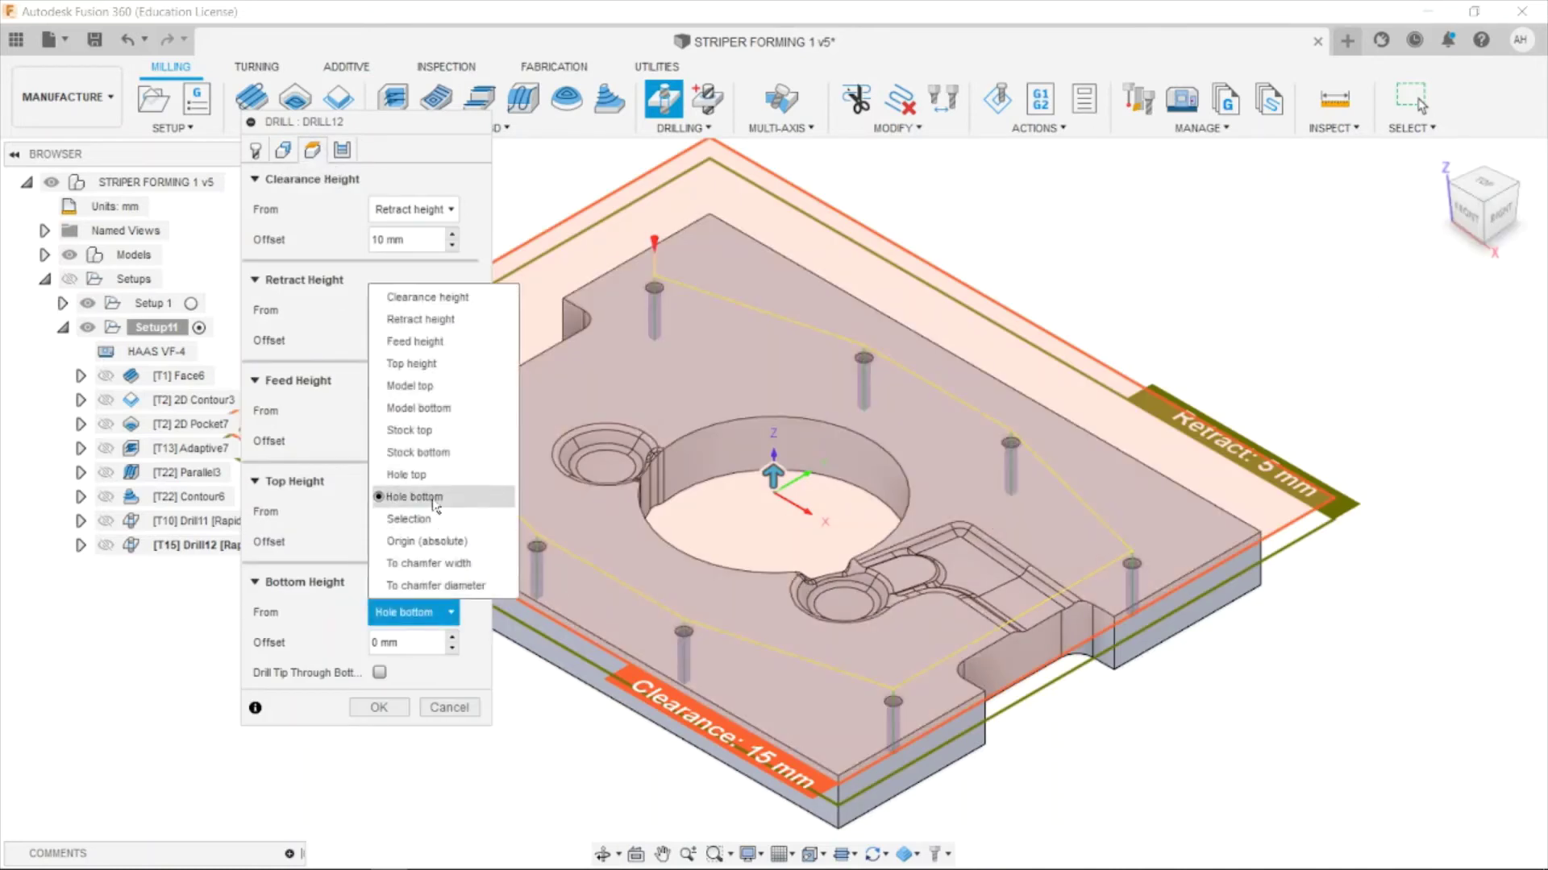
pyautogui.click(445, 409)
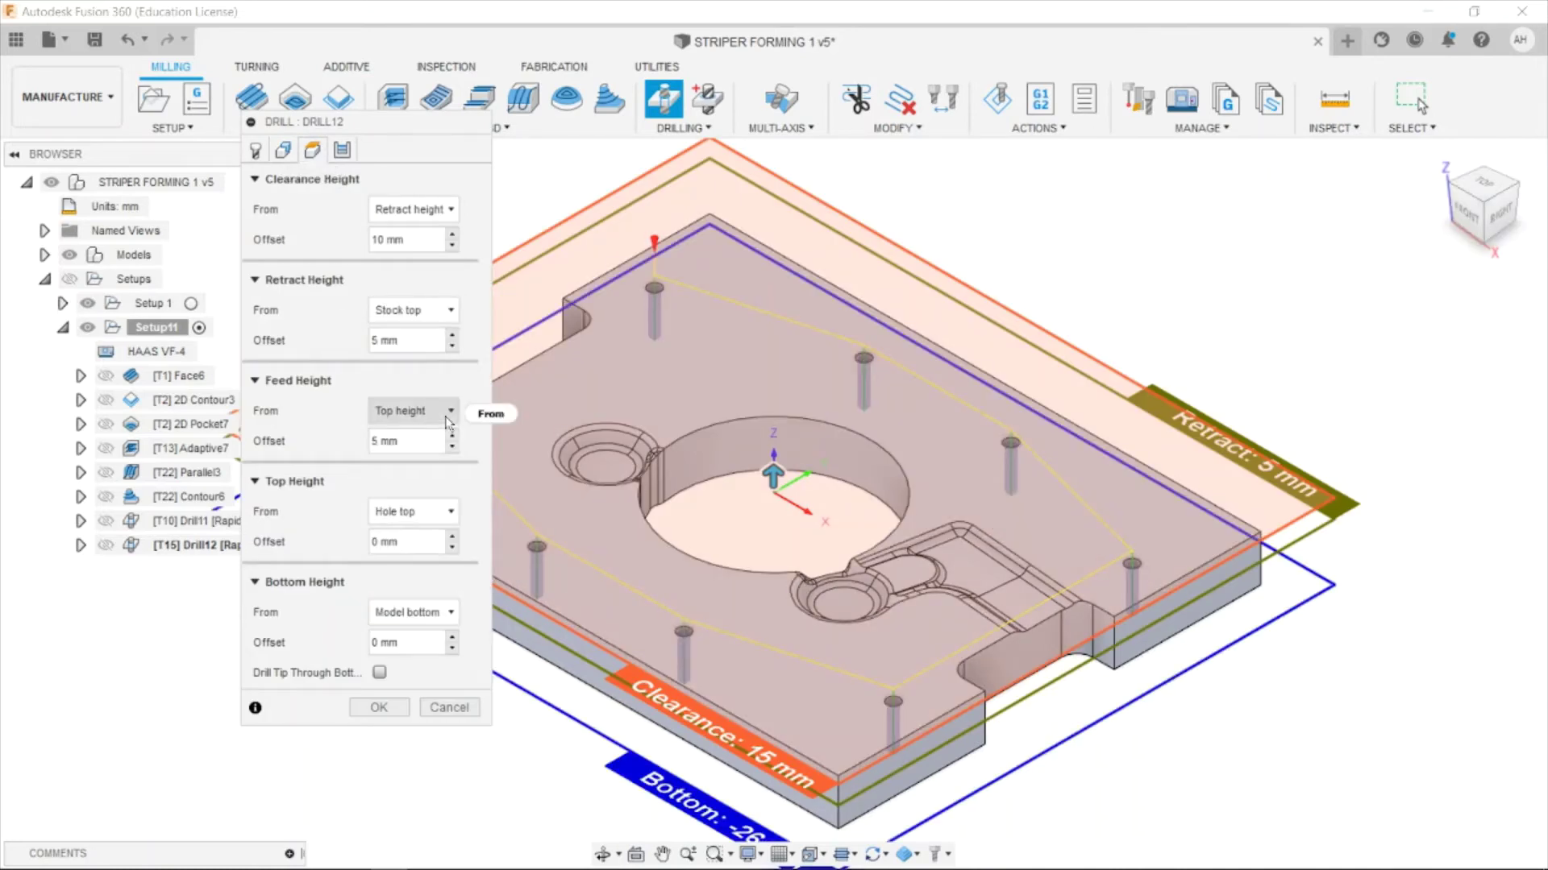
pyautogui.click(1463, 221)
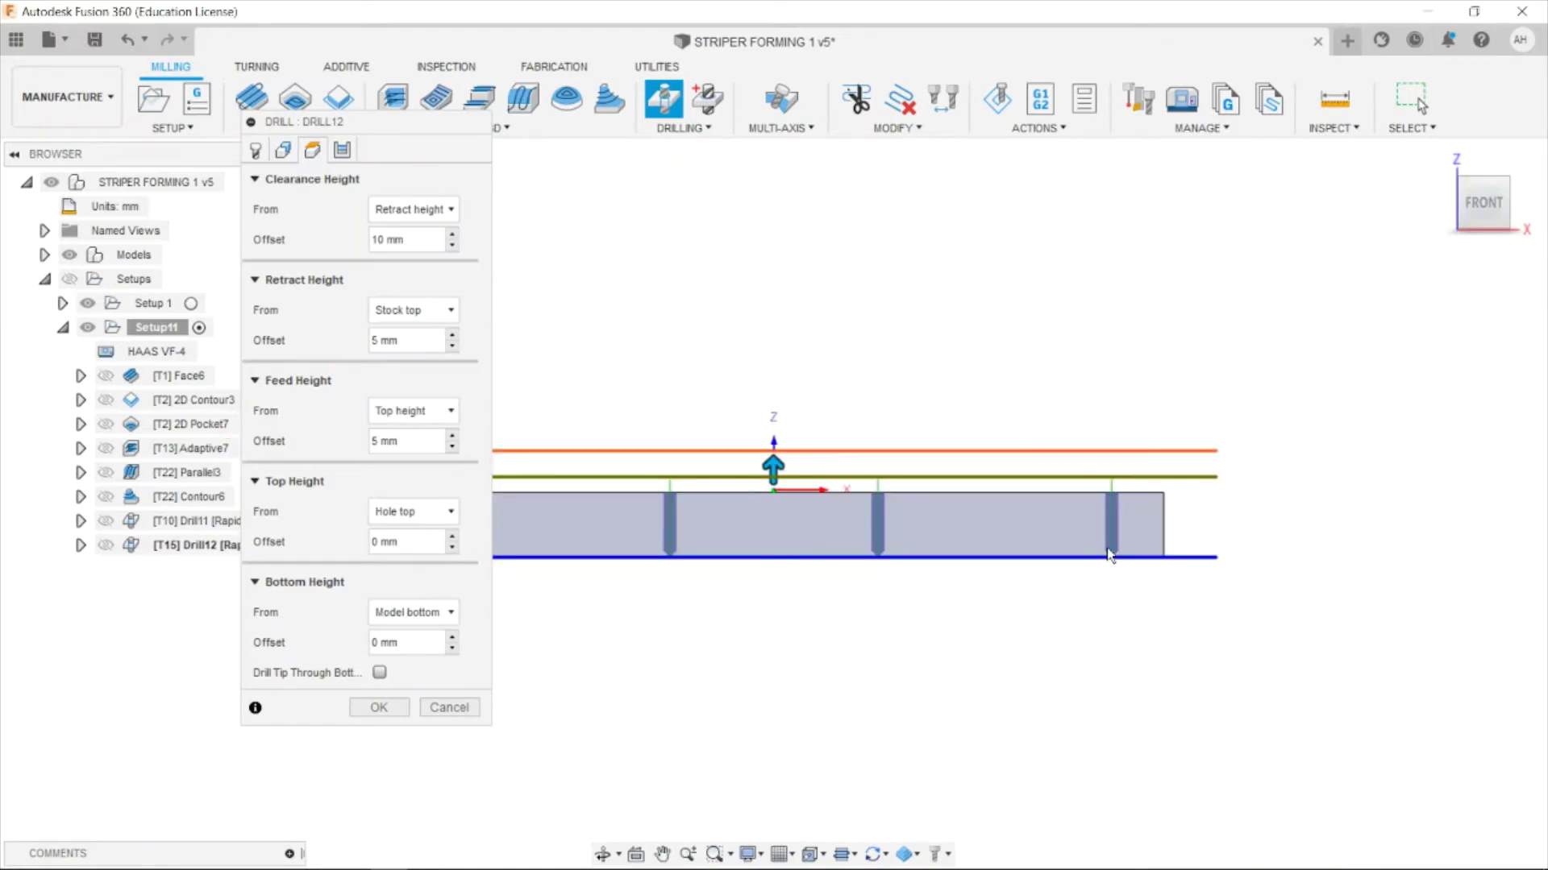
pyautogui.scroll(5, 1150, 554)
pyautogui.scroll(-5, 1063, 579)
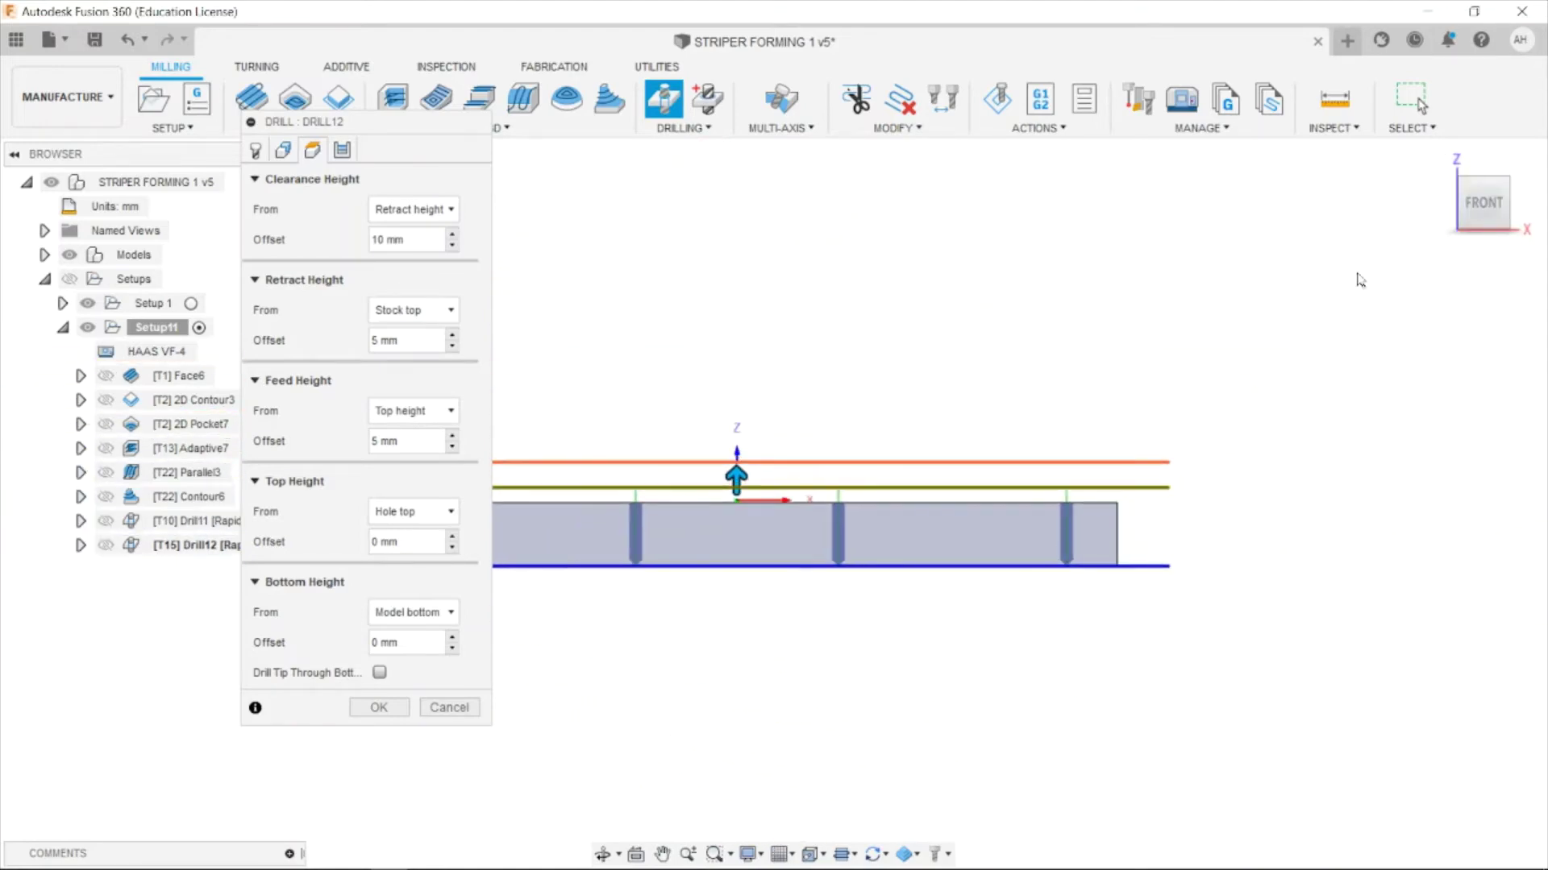
pyautogui.click(1448, 166)
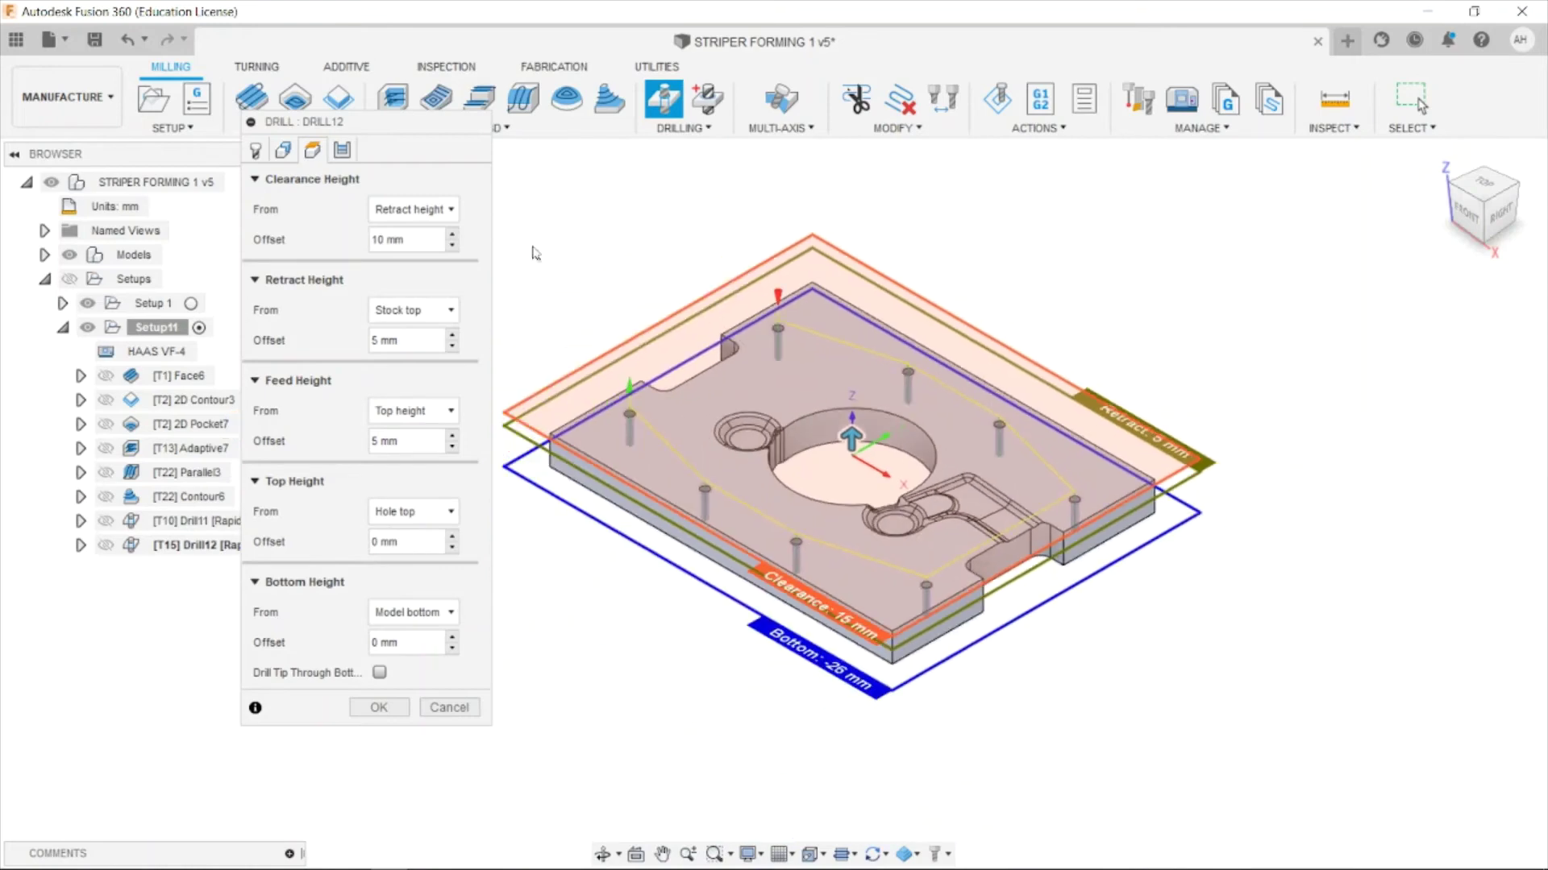
# Set the cycle type to Drilling - rapid out and generate the drilling toolpath.
pyautogui.click(342, 150)
pyautogui.click(387, 208)
pyautogui.click(387, 235)
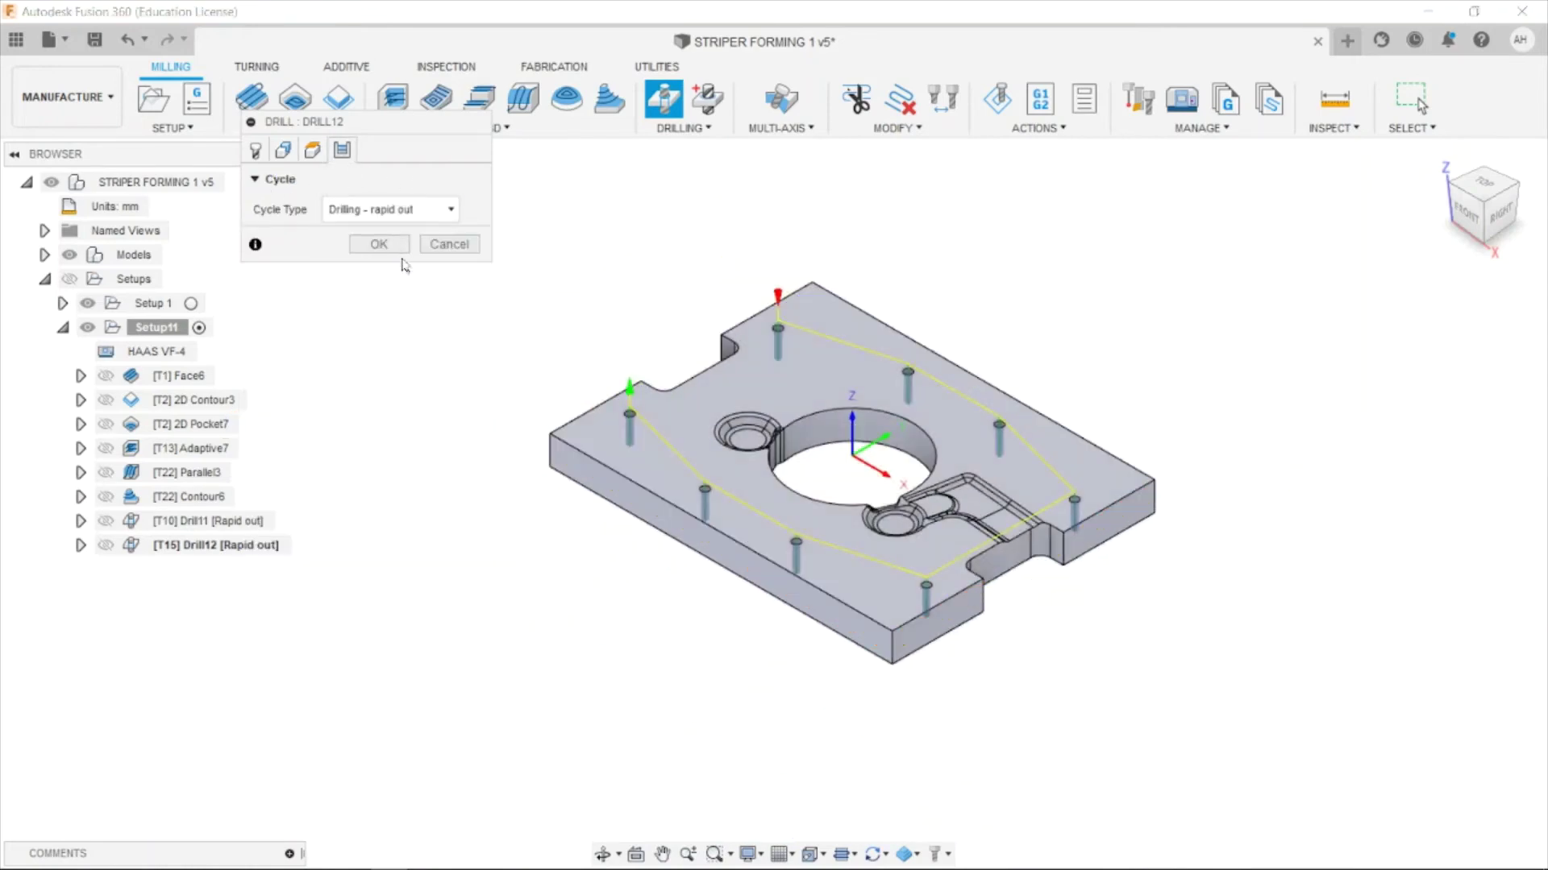
pyautogui.click(375, 242)
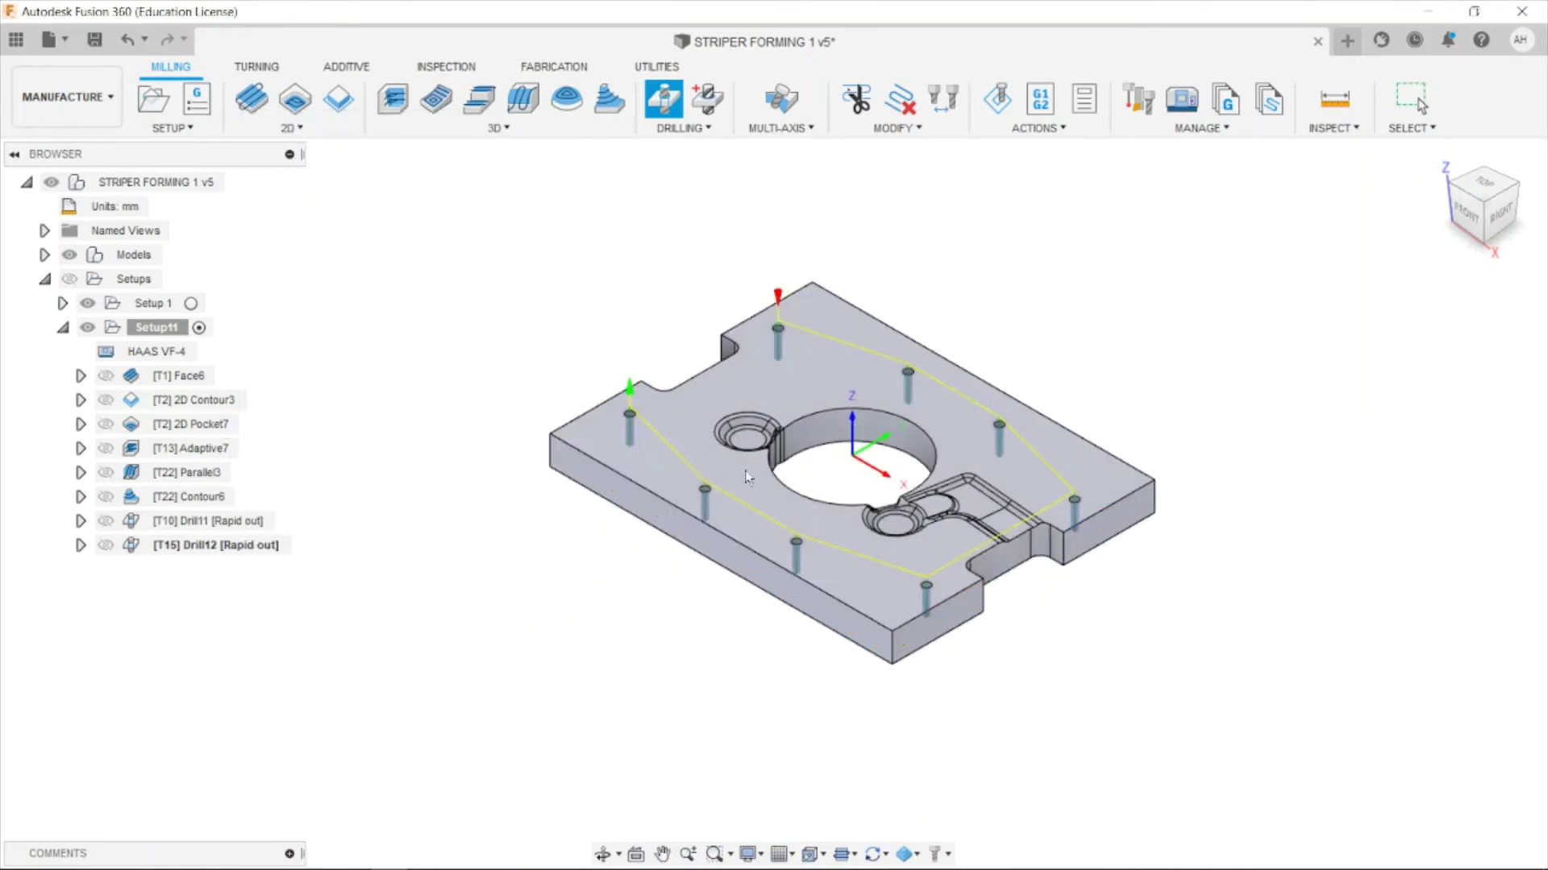
# Simulate the second drill operation on the plate's holes, viewing it from the front and in isometric, and close the simulation.
pyautogui.click(1000, 98)
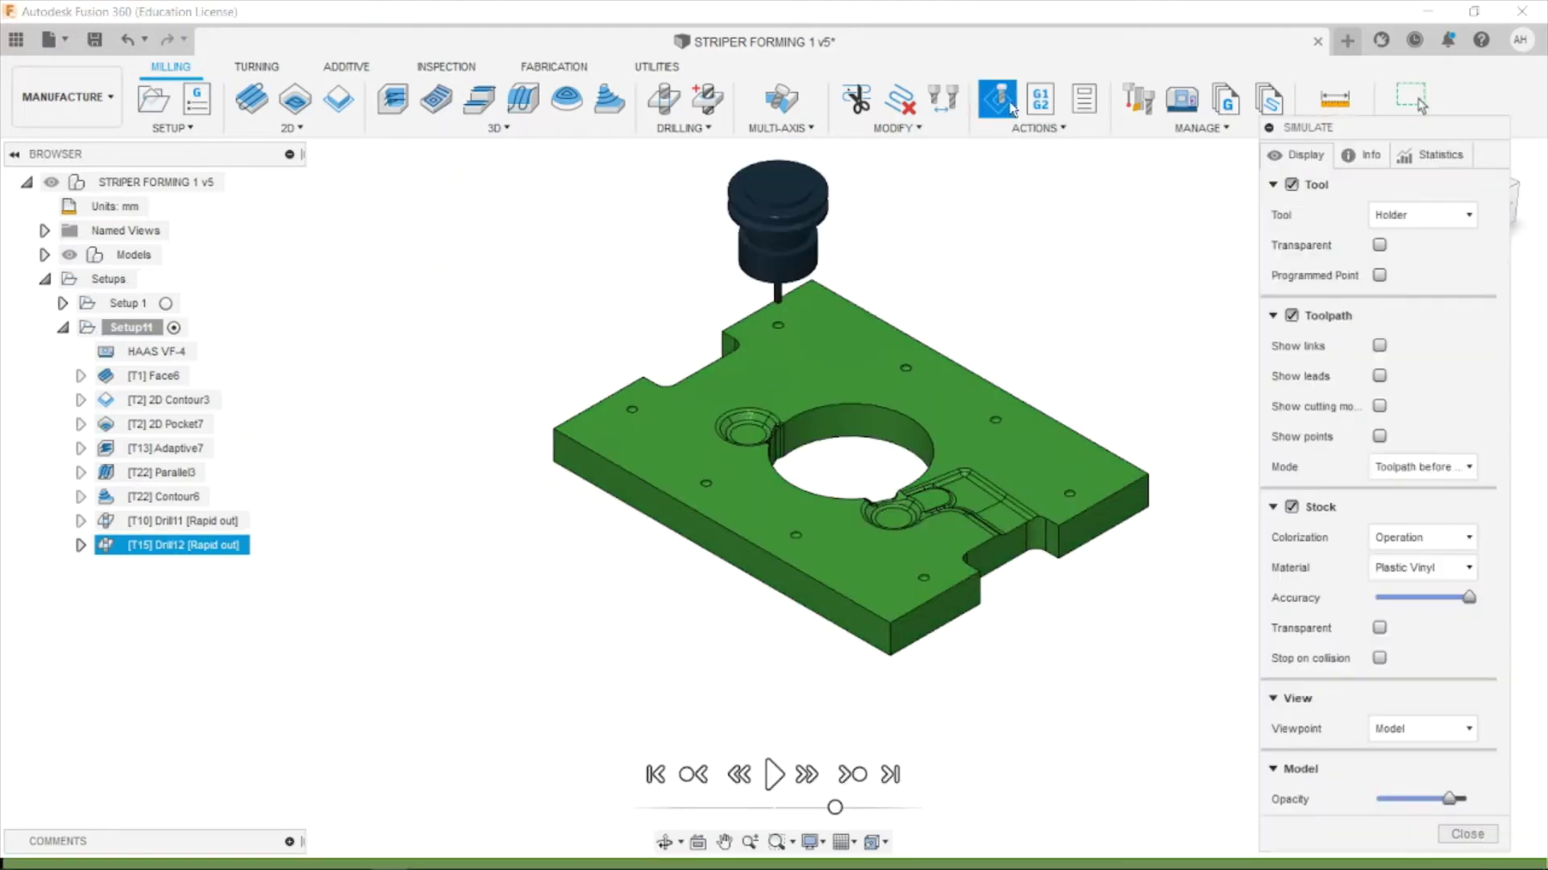
pyautogui.click(777, 776)
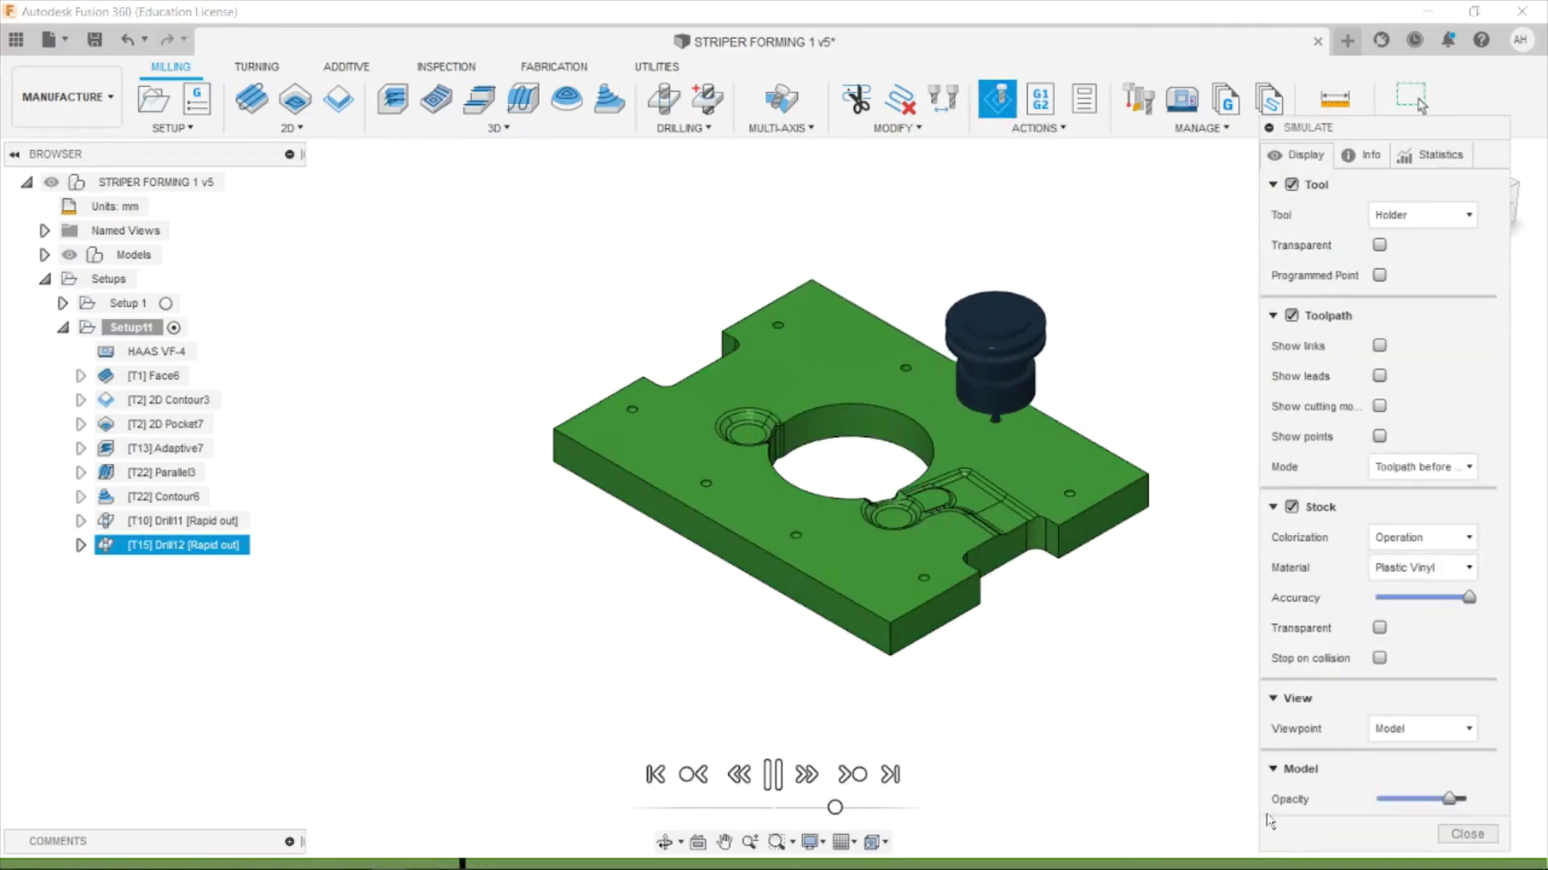
pyautogui.click(1268, 128)
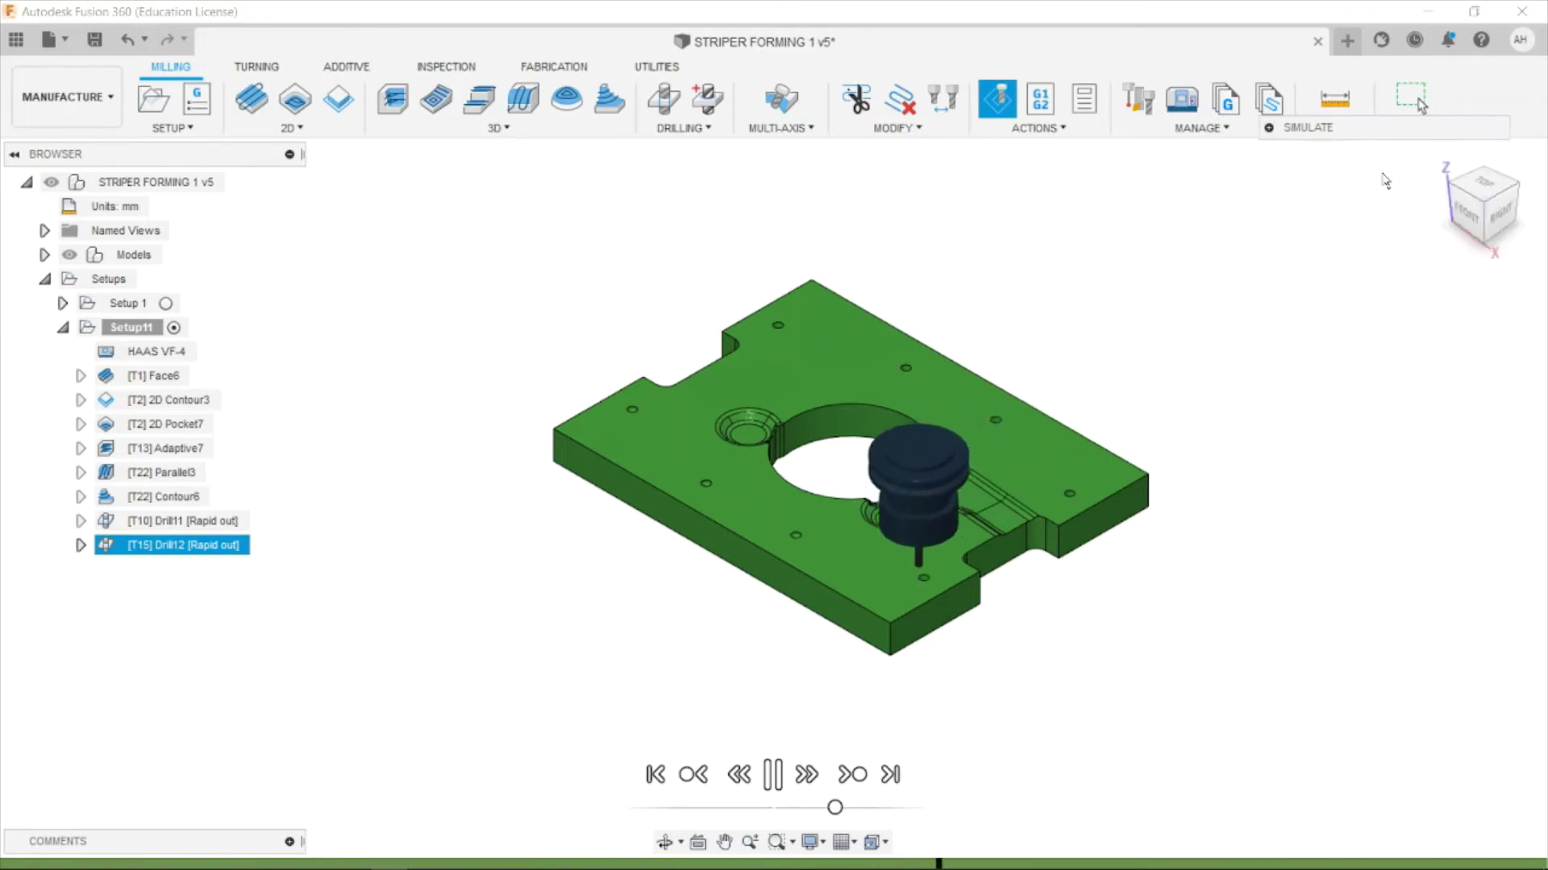
pyautogui.click(1462, 211)
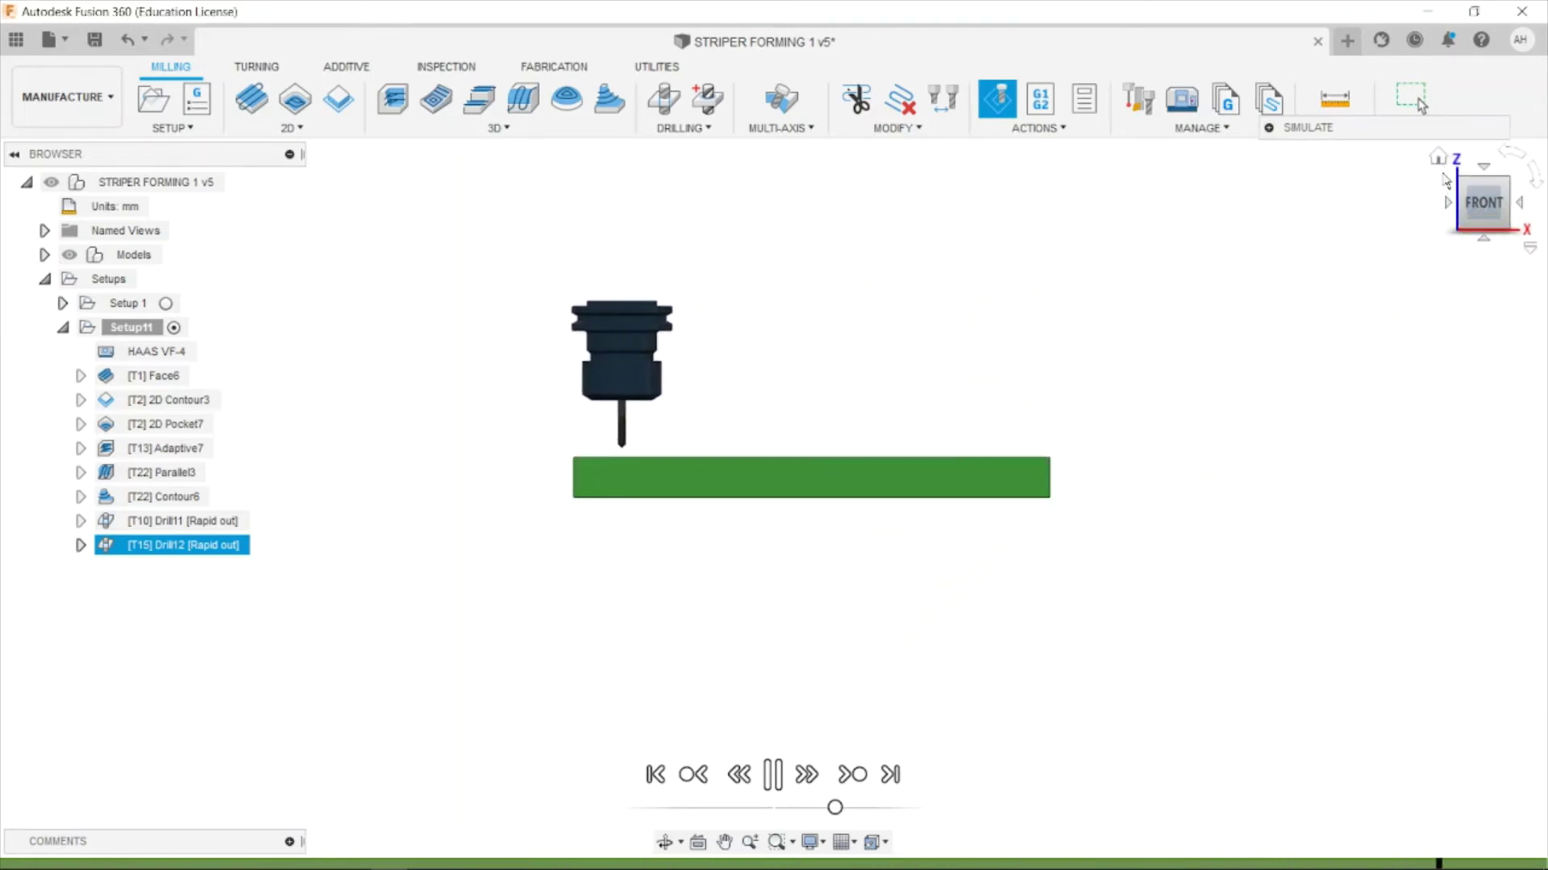
pyautogui.click(1438, 157)
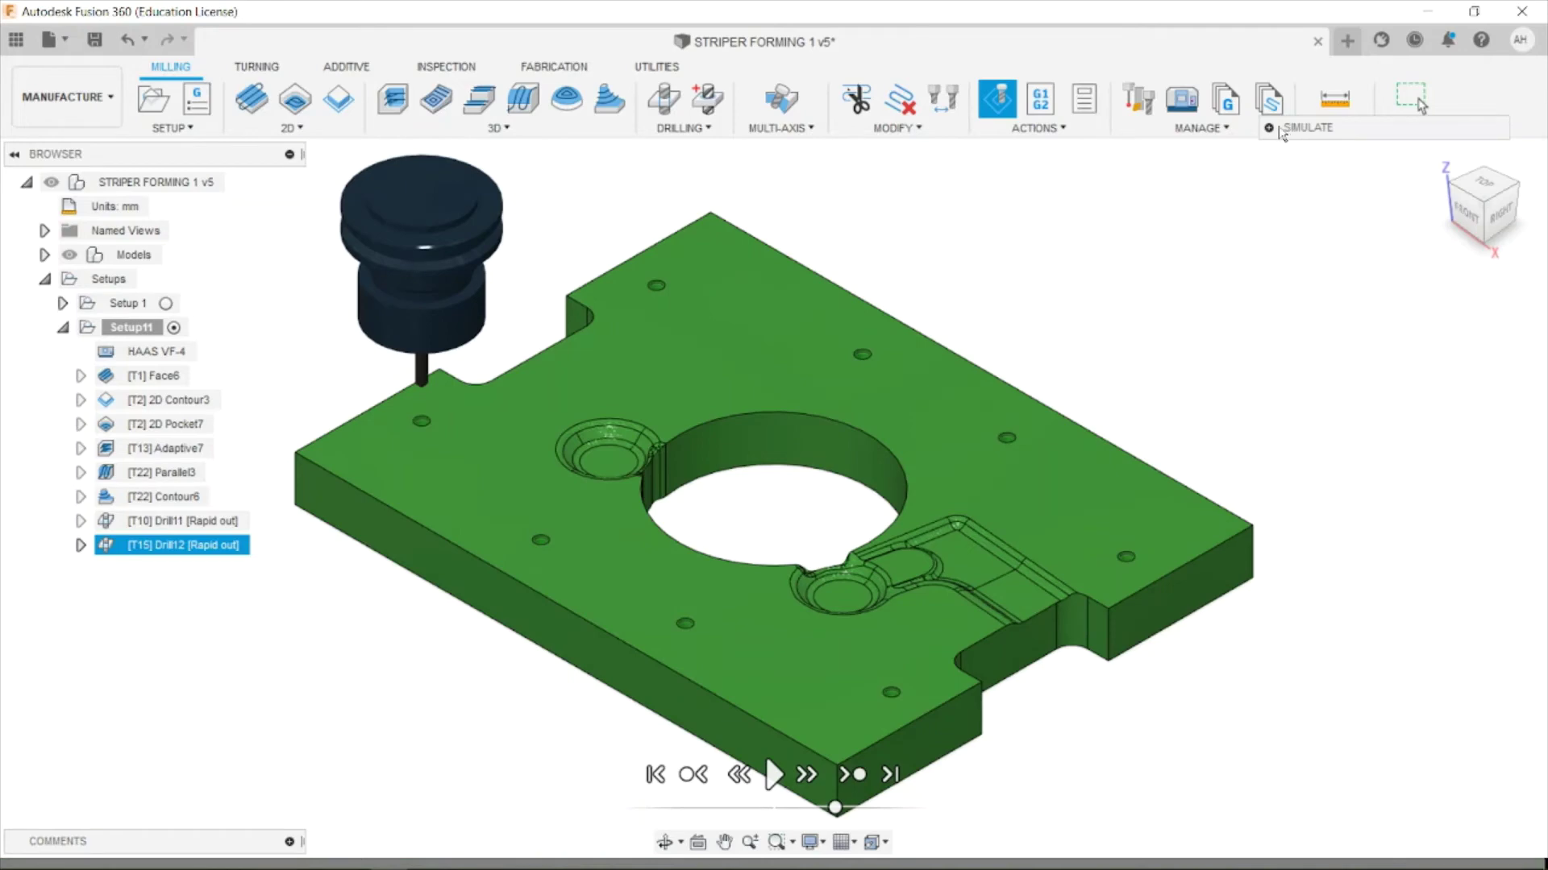
pyautogui.click(1280, 131)
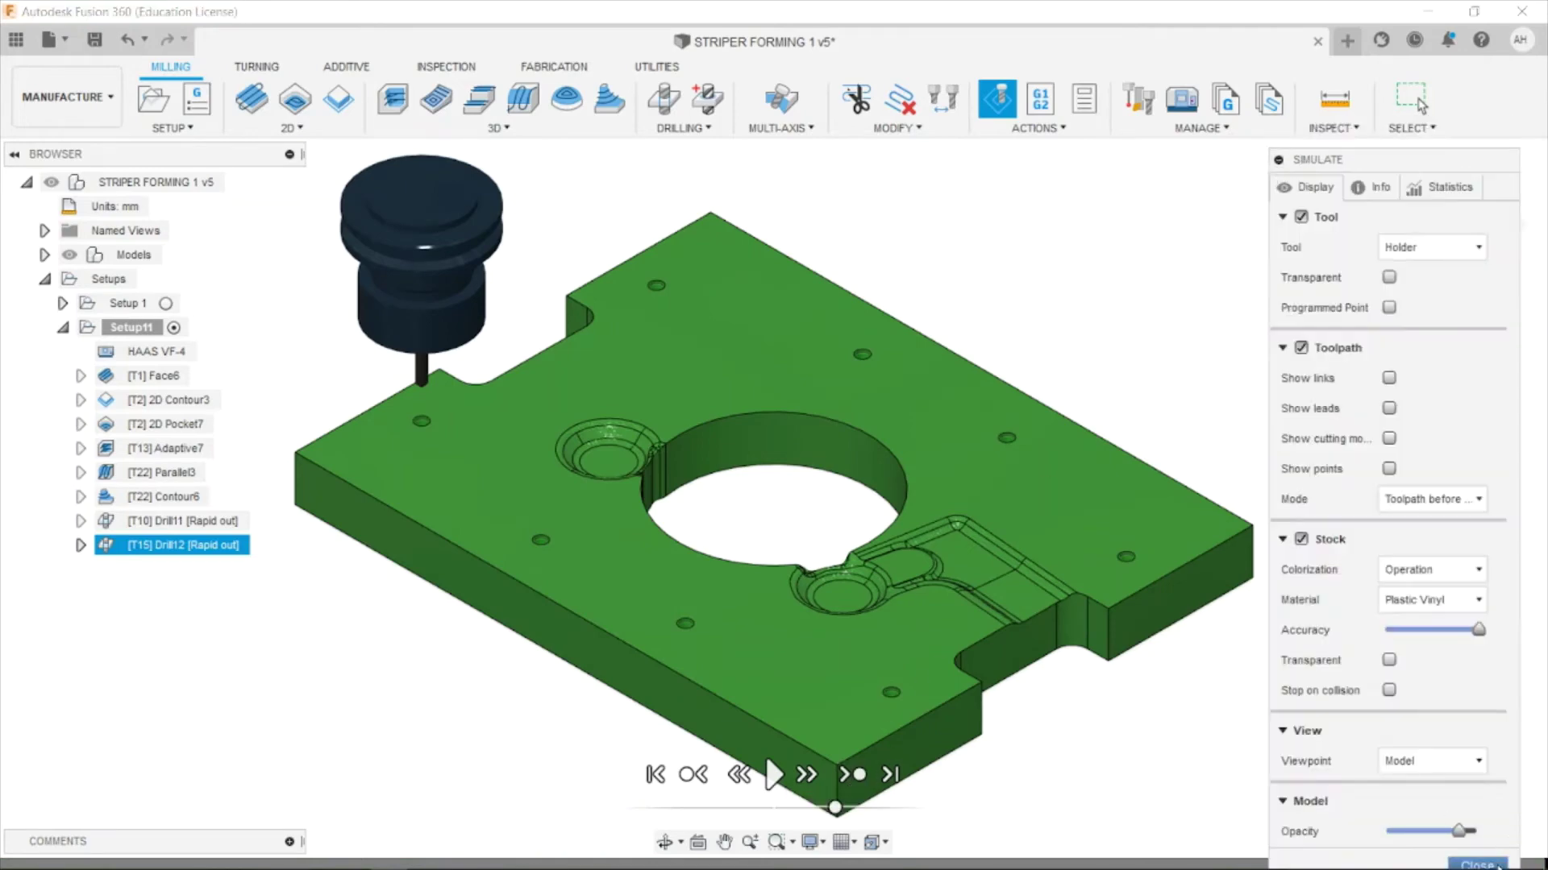
pyautogui.click(1483, 864)
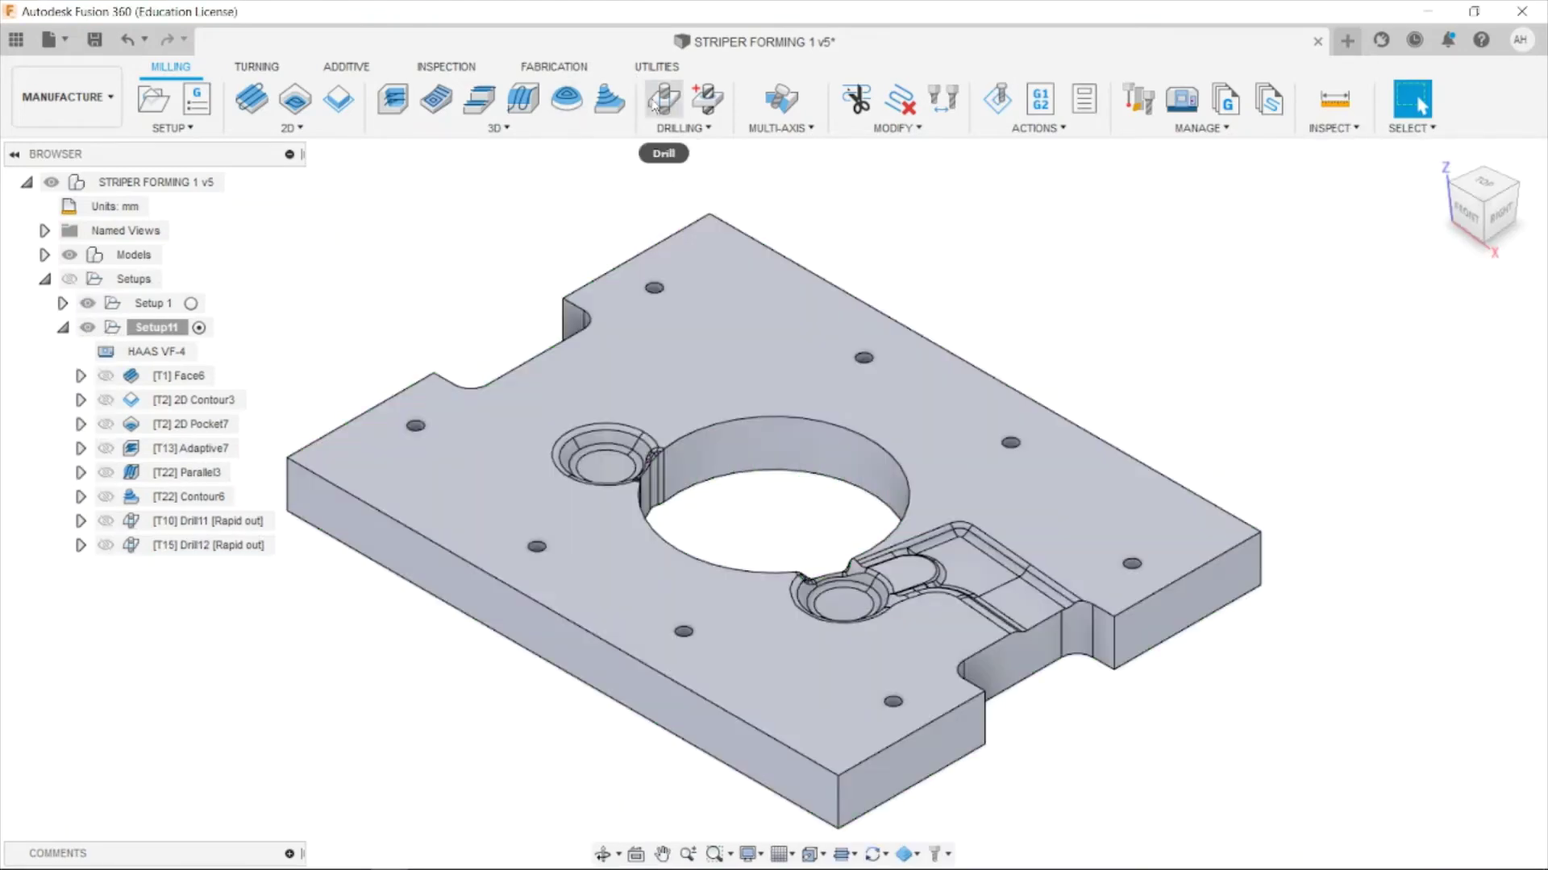
pyautogui.click(655, 102)
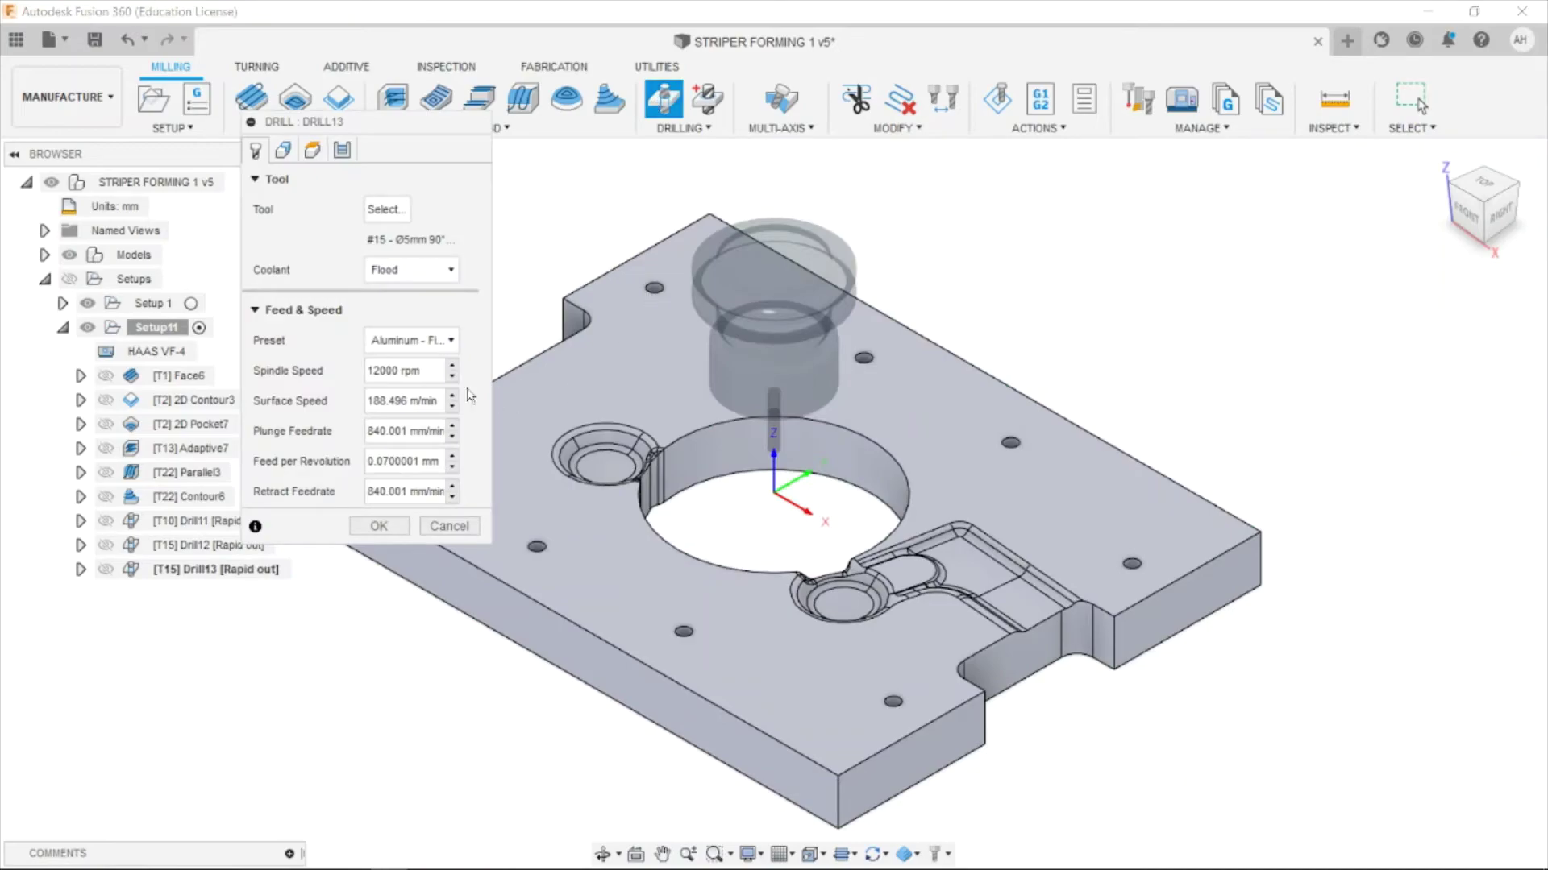
pyautogui.click(385, 208)
pyautogui.click(121, 735)
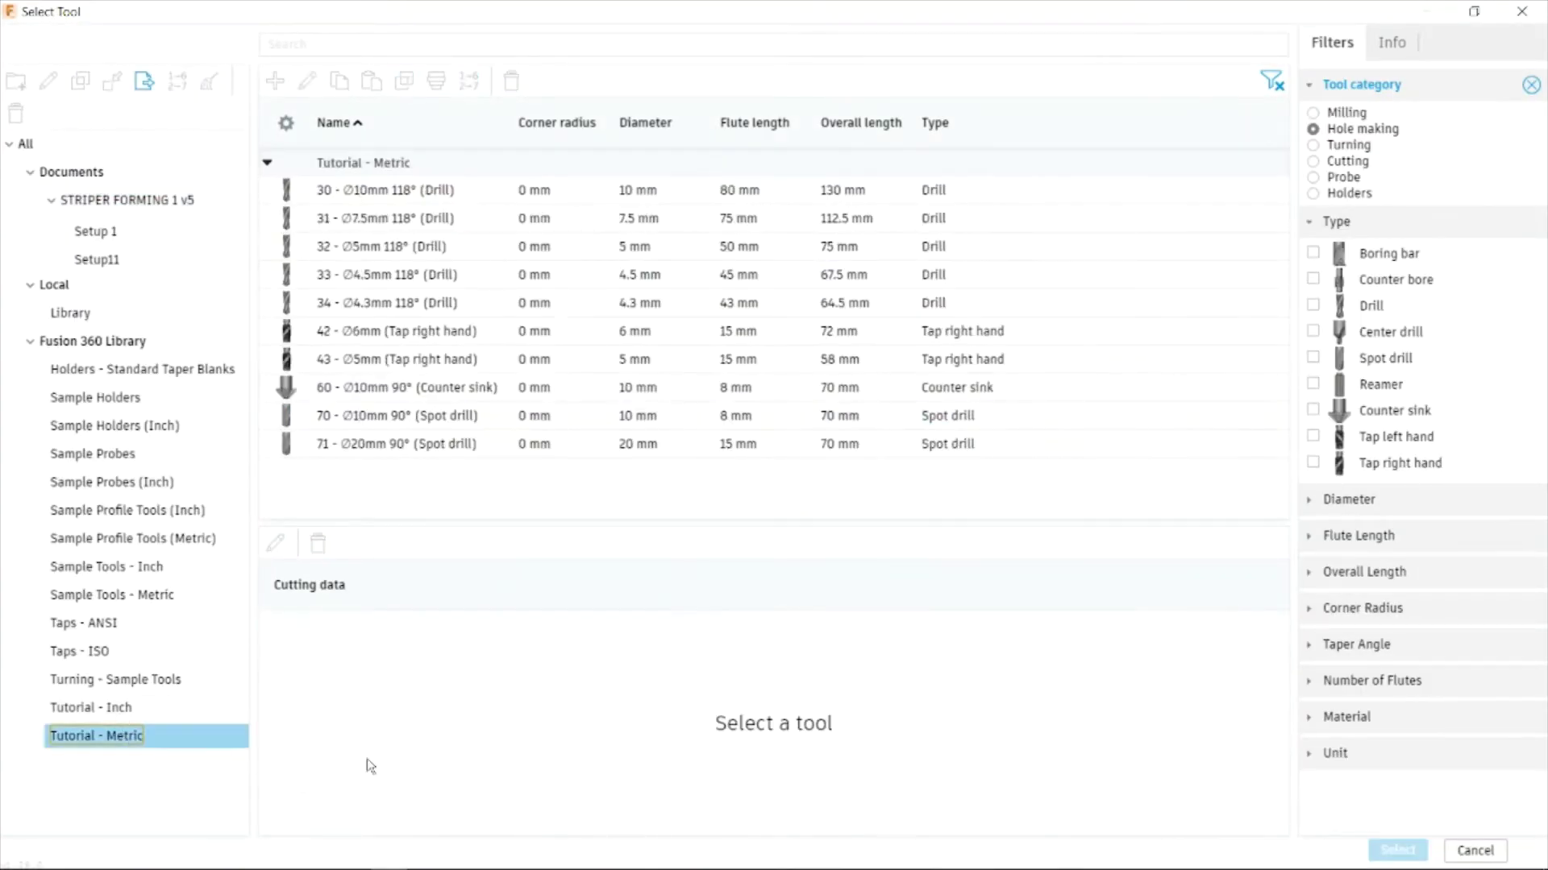
pyautogui.click(1313, 307)
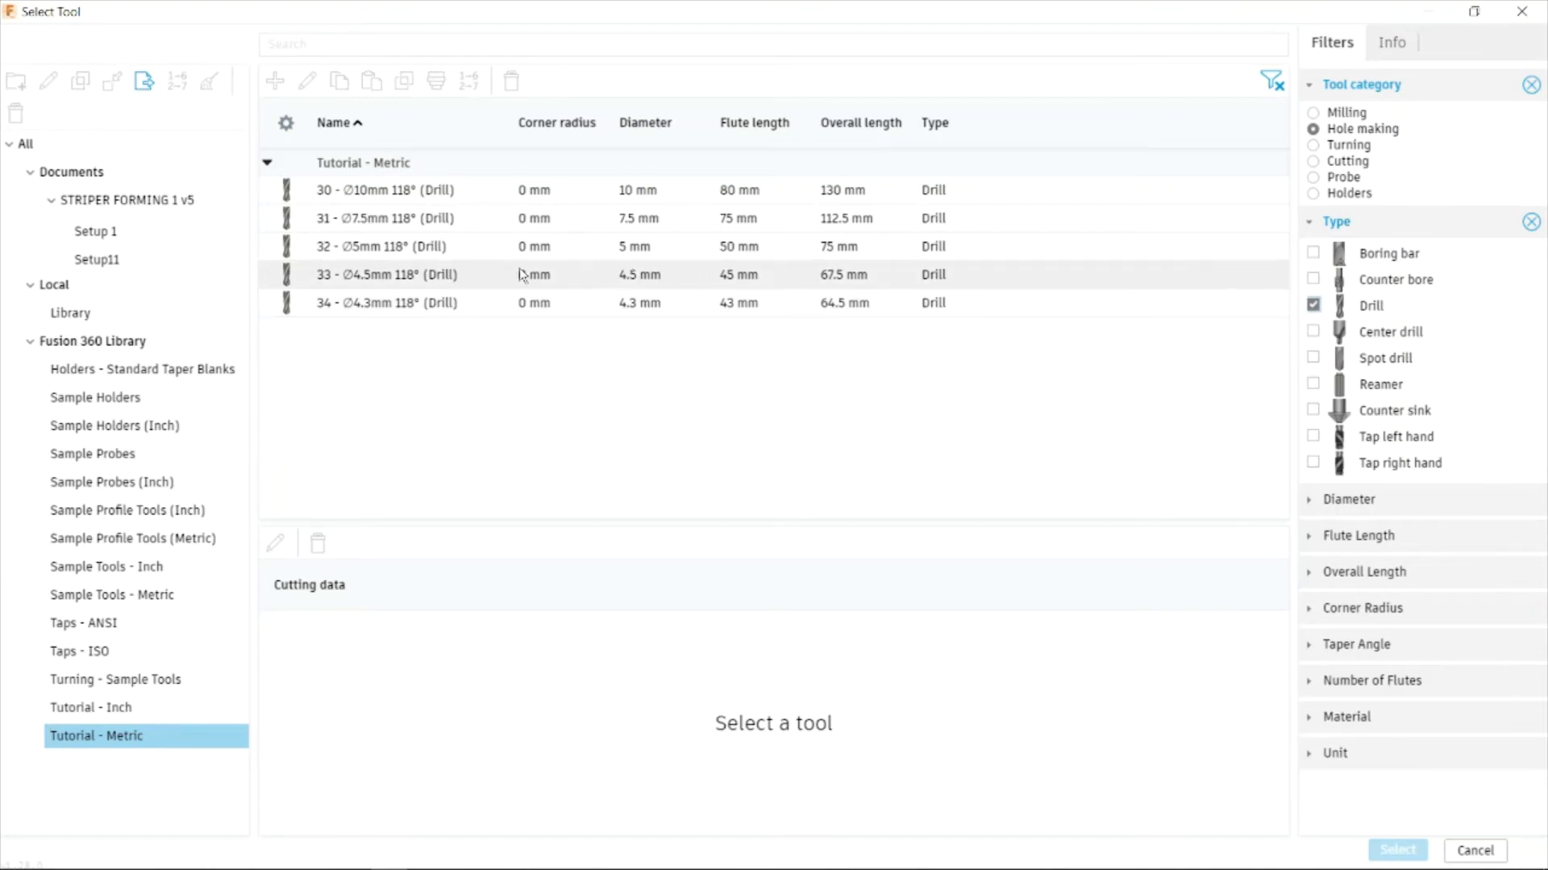
pyautogui.click(477, 219)
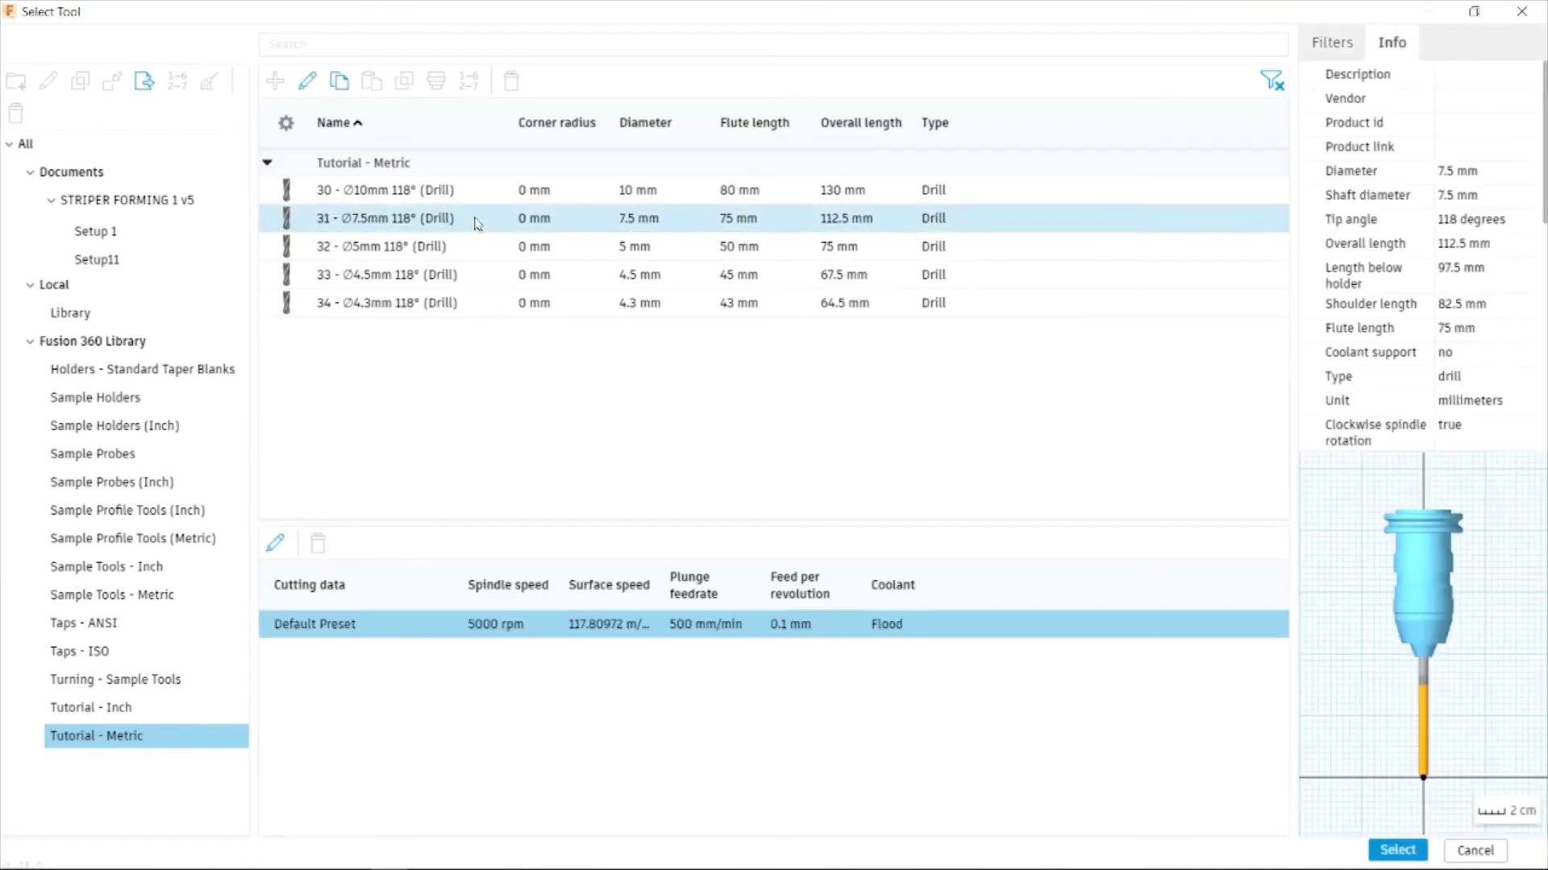
pyautogui.click(1397, 851)
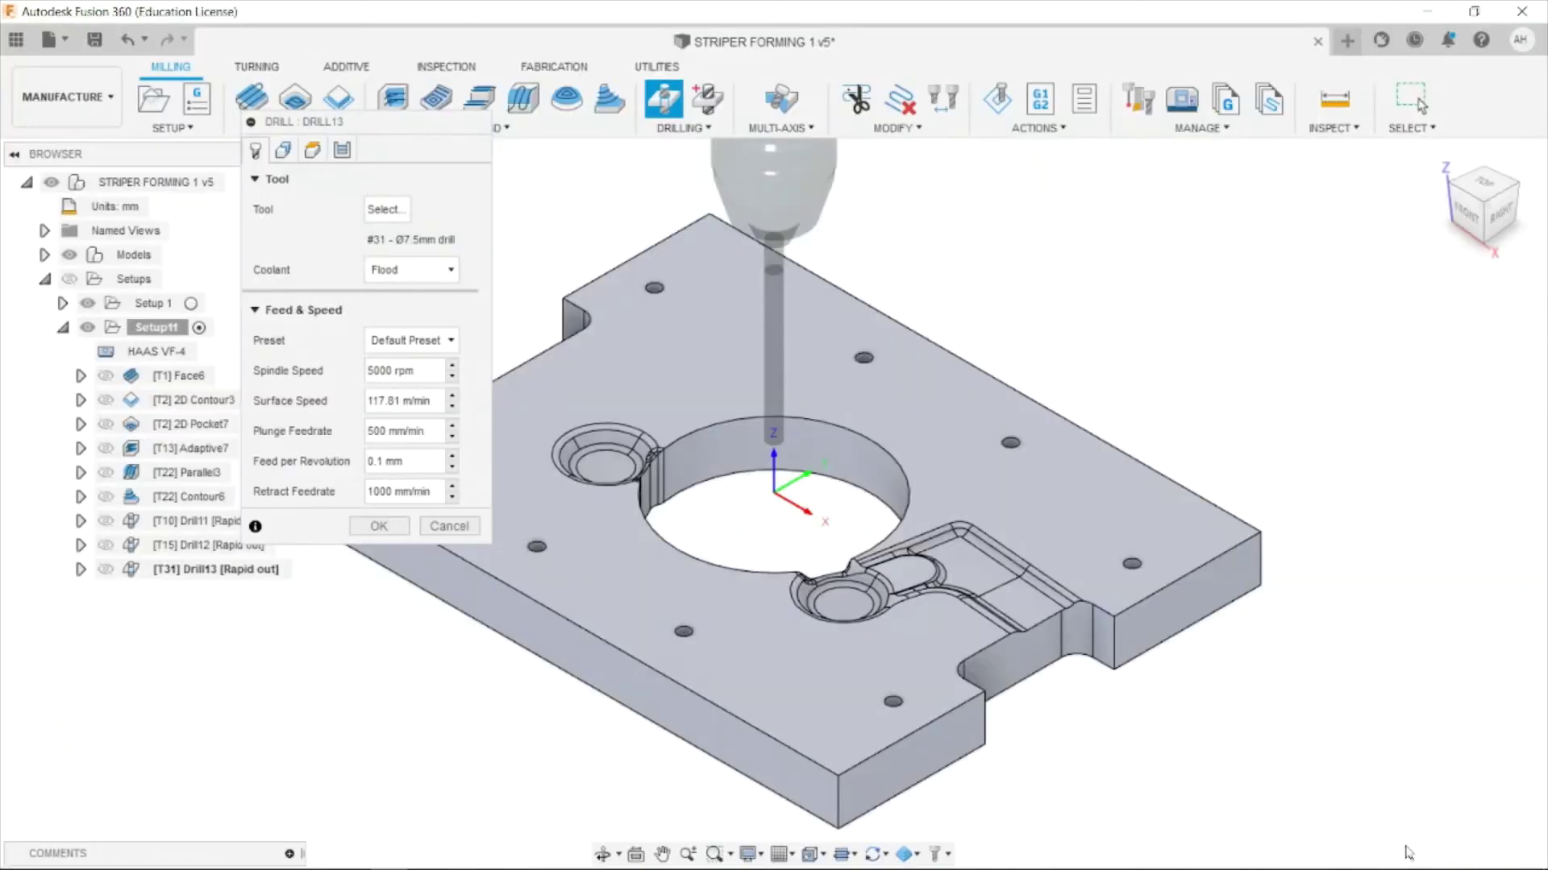
pyautogui.click(449, 526)
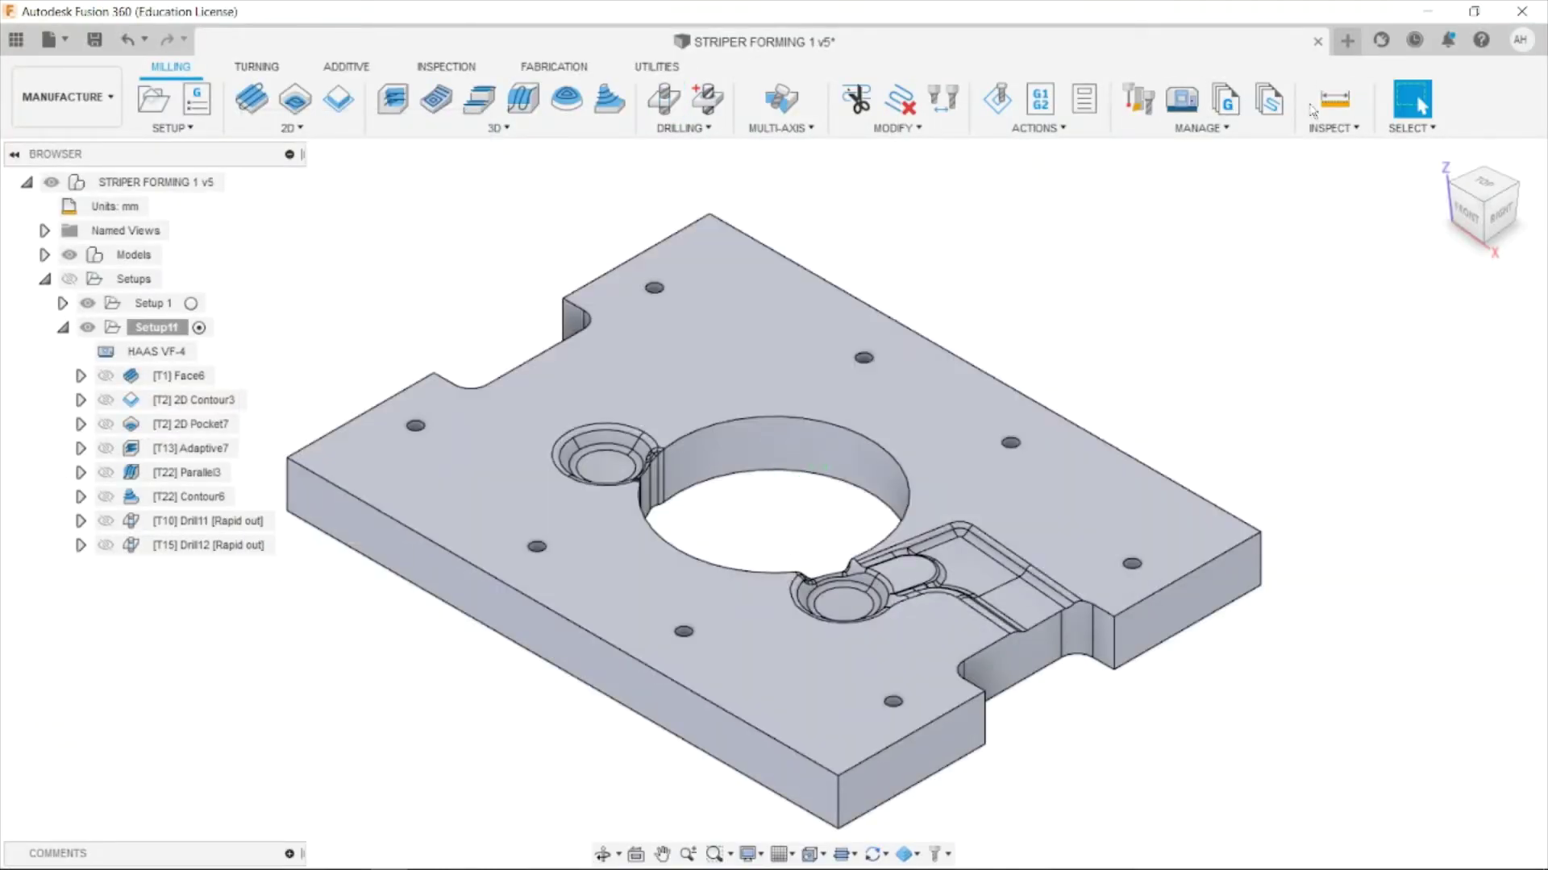
# Measure the circular edge of the plate's corner hole beside the rectangular recess to check its diameter.
pyautogui.click(1335, 98)
pyautogui.scroll(5, 1128, 574)
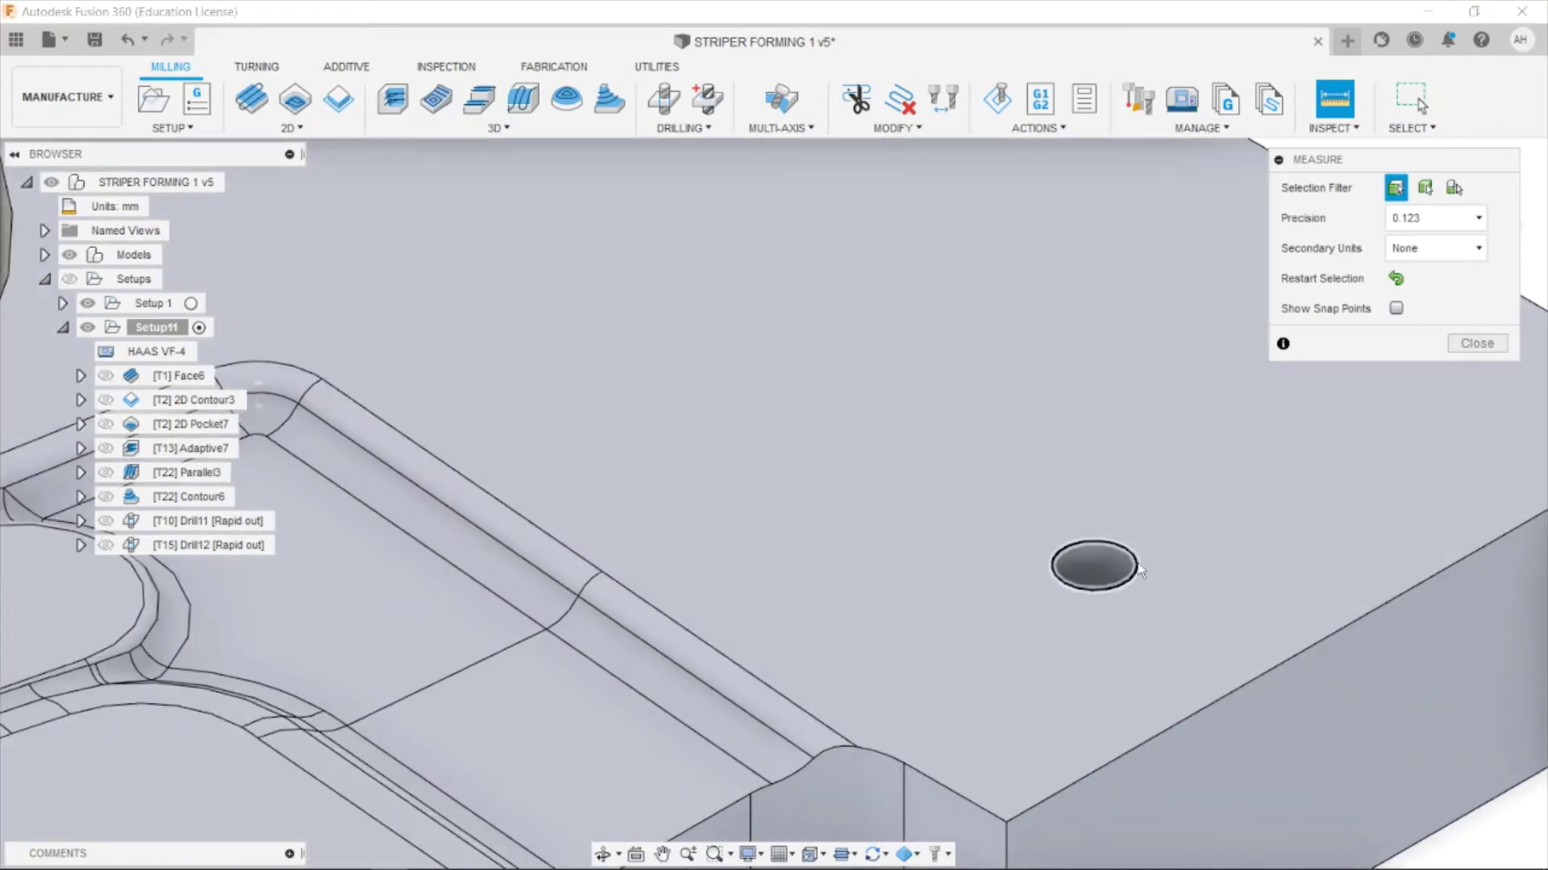
pyautogui.click(1103, 539)
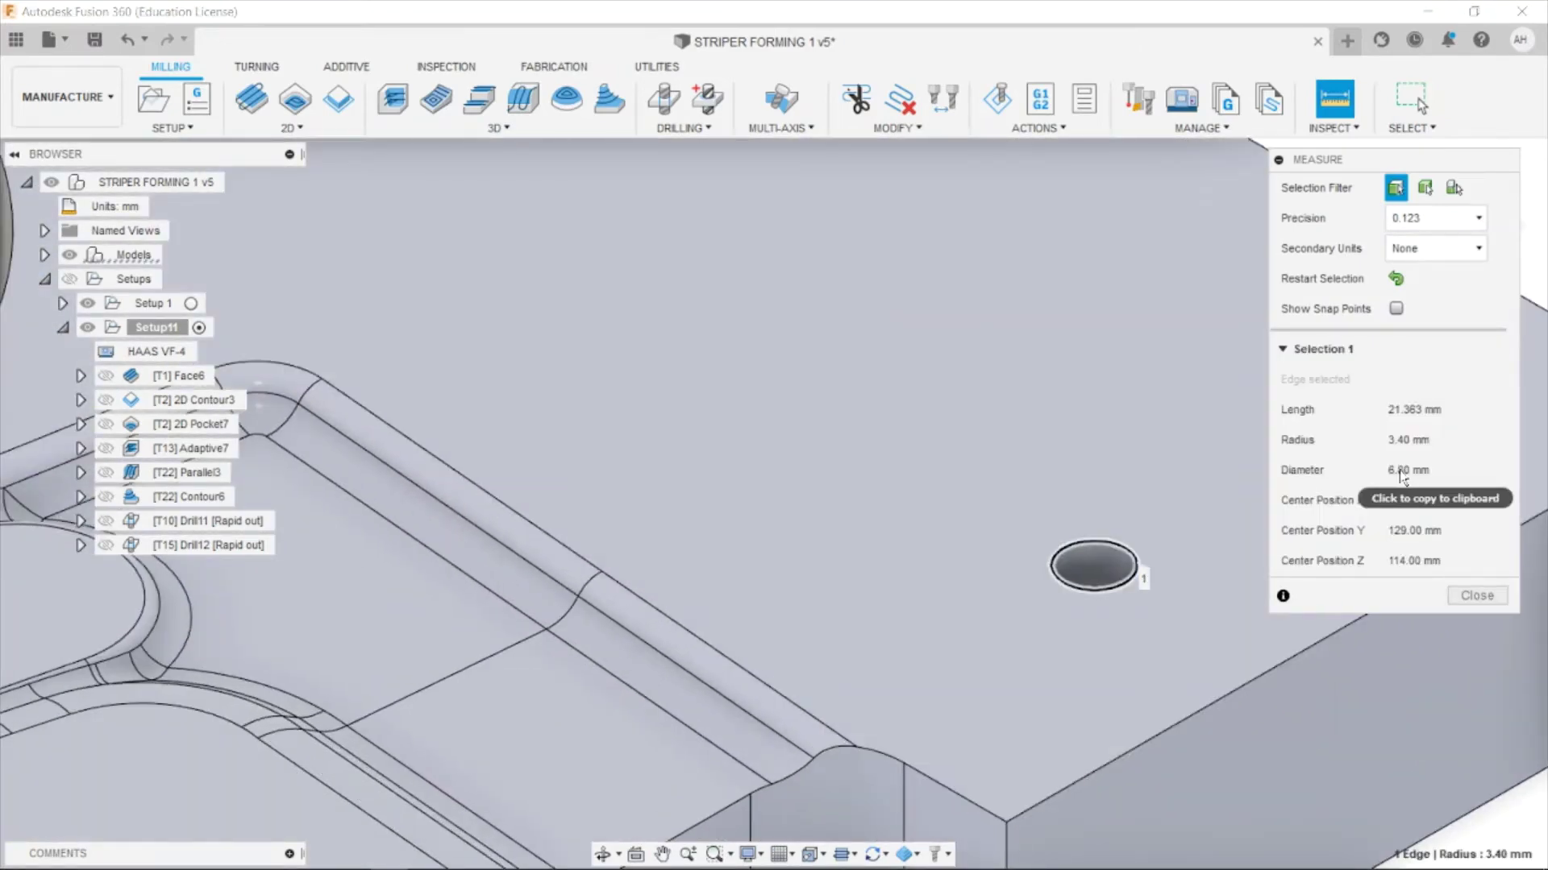
pyautogui.click(1477, 595)
pyautogui.scroll(-5, 820, 516)
pyautogui.scroll(-3, 819, 515)
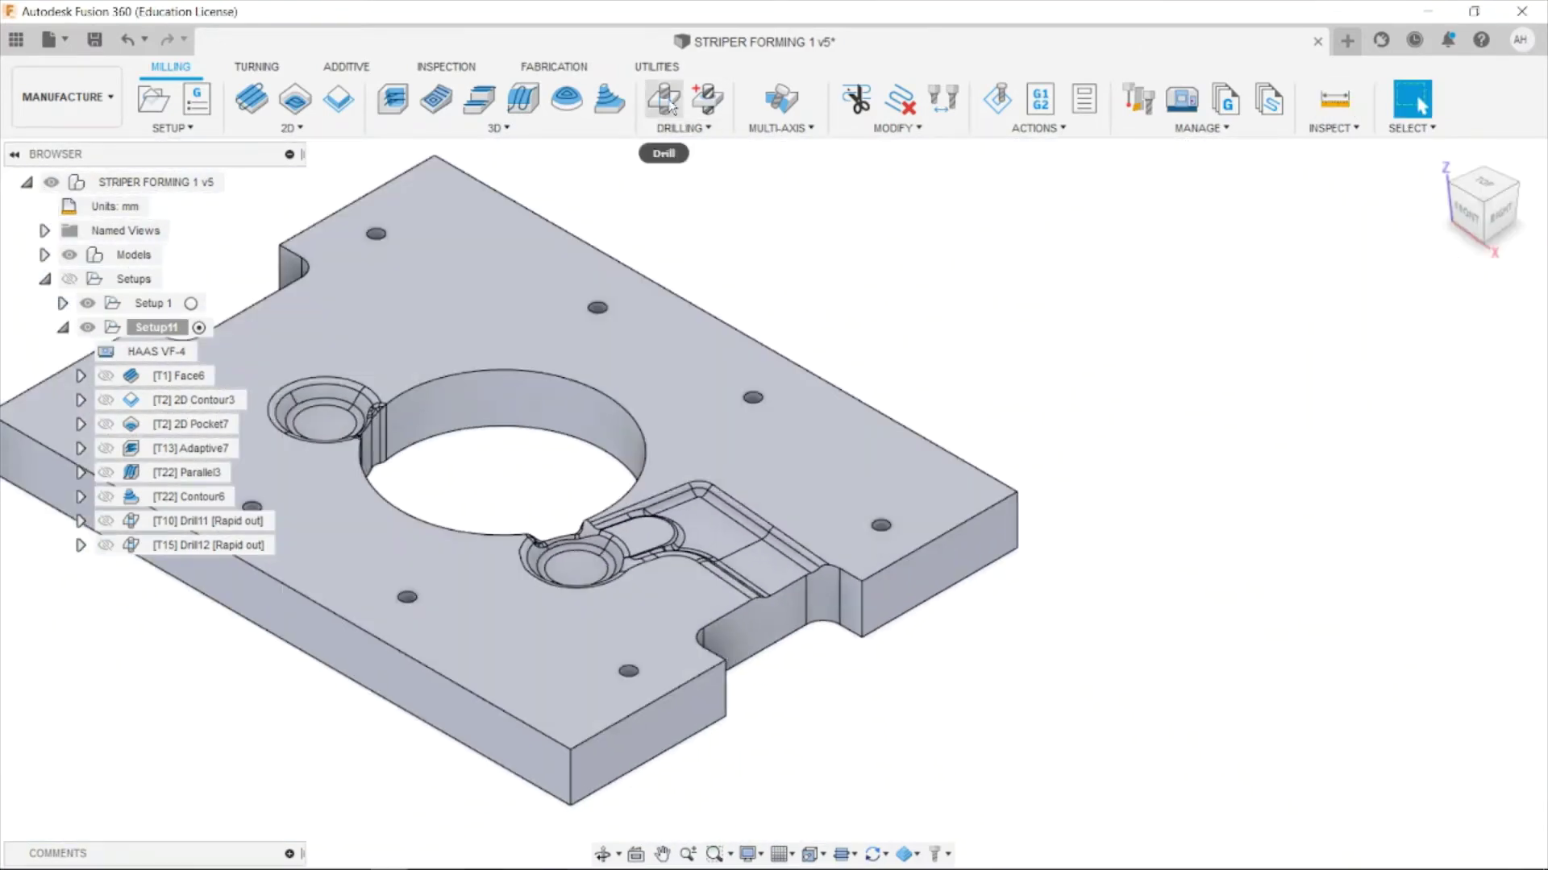
# Start a third drill operation with the 7.5 mm 118° drill from the Tutorial - Metric library.
pyautogui.click(664, 98)
pyautogui.click(397, 243)
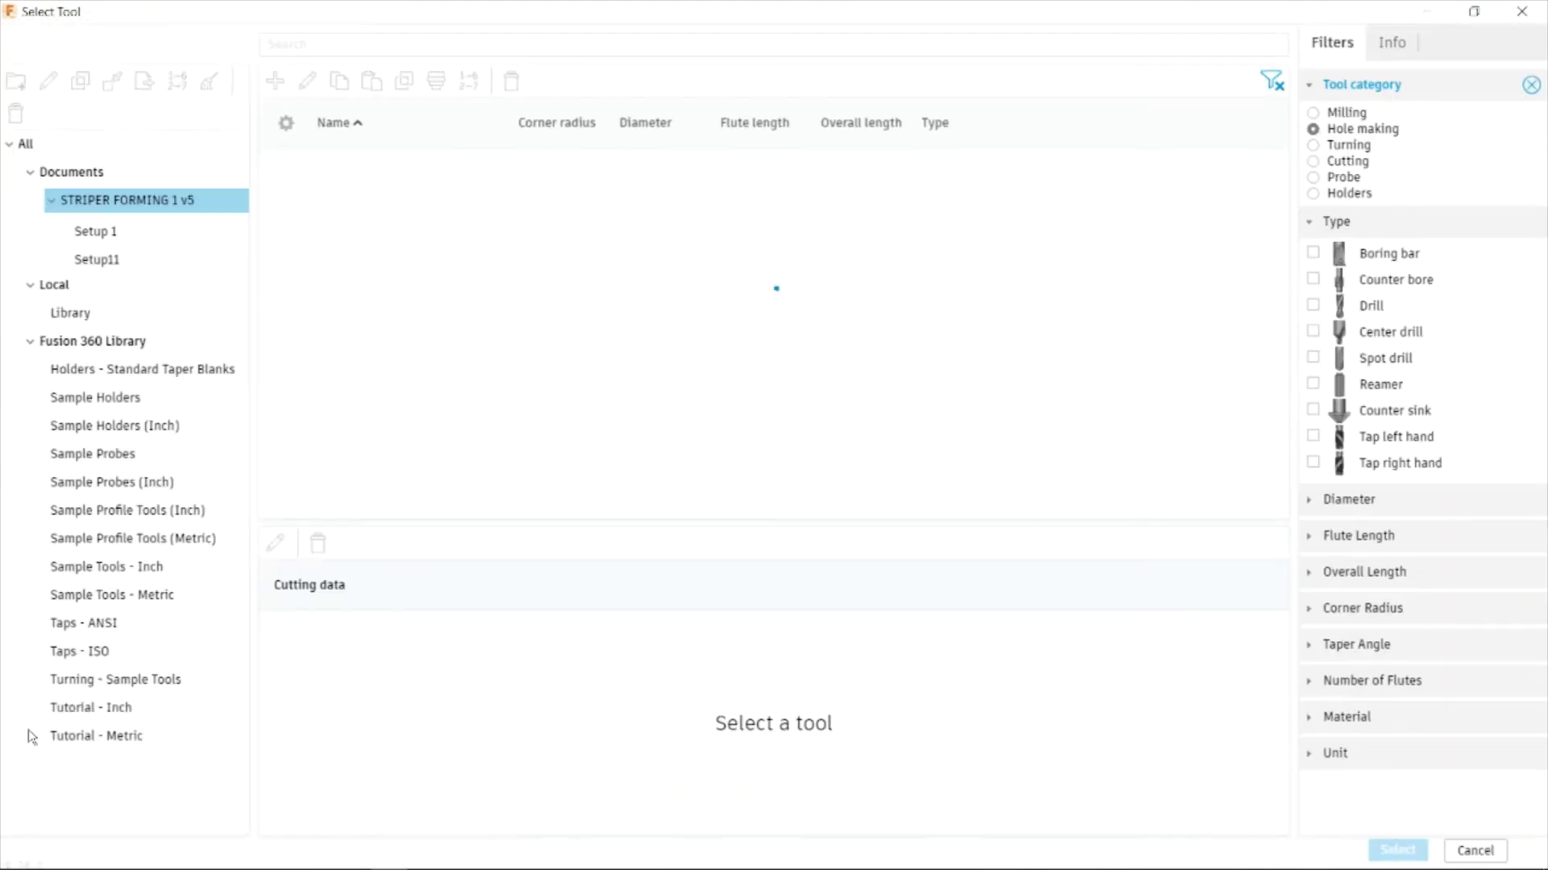
pyautogui.click(114, 736)
pyautogui.click(1313, 306)
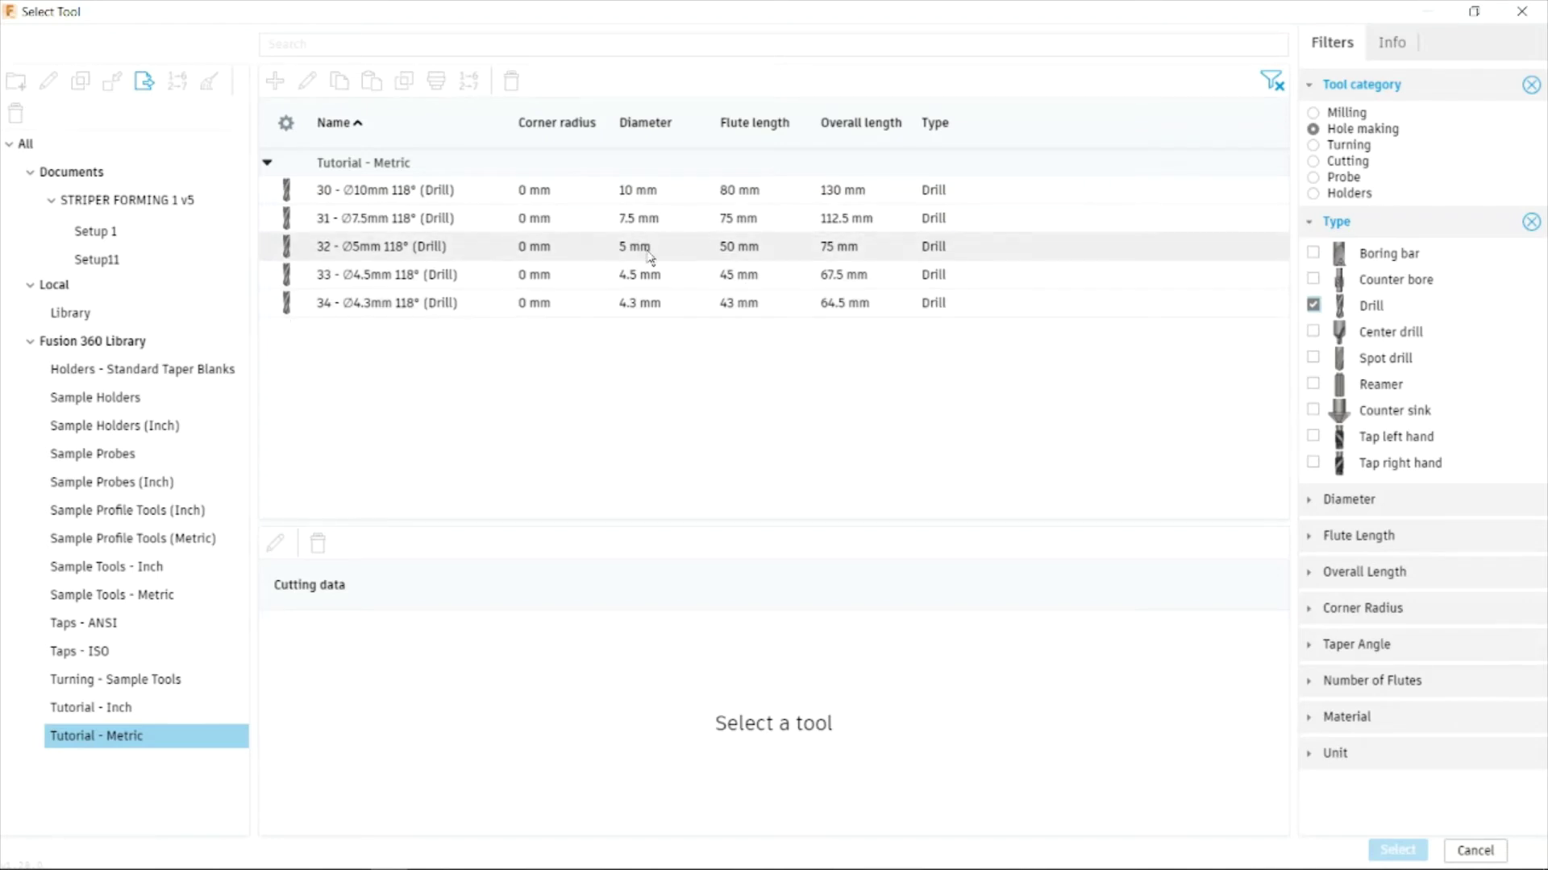
pyautogui.doubleClick(726, 219)
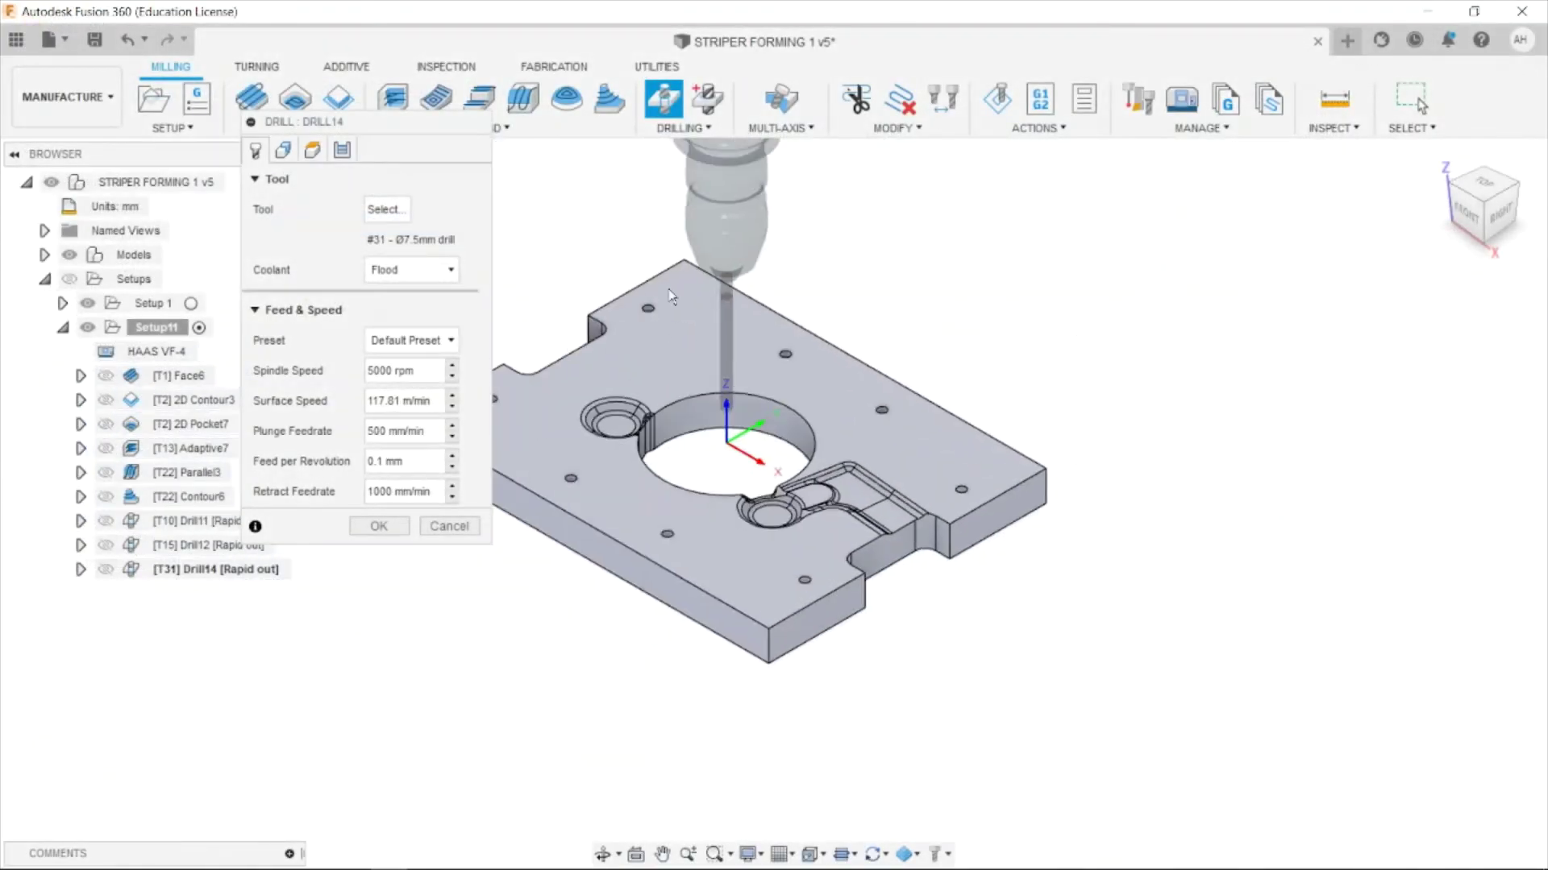
# Edit the operation's 7.5 mm drill to a cutter diameter of 6.80 mm and select it as the tool.
pyautogui.click(386, 209)
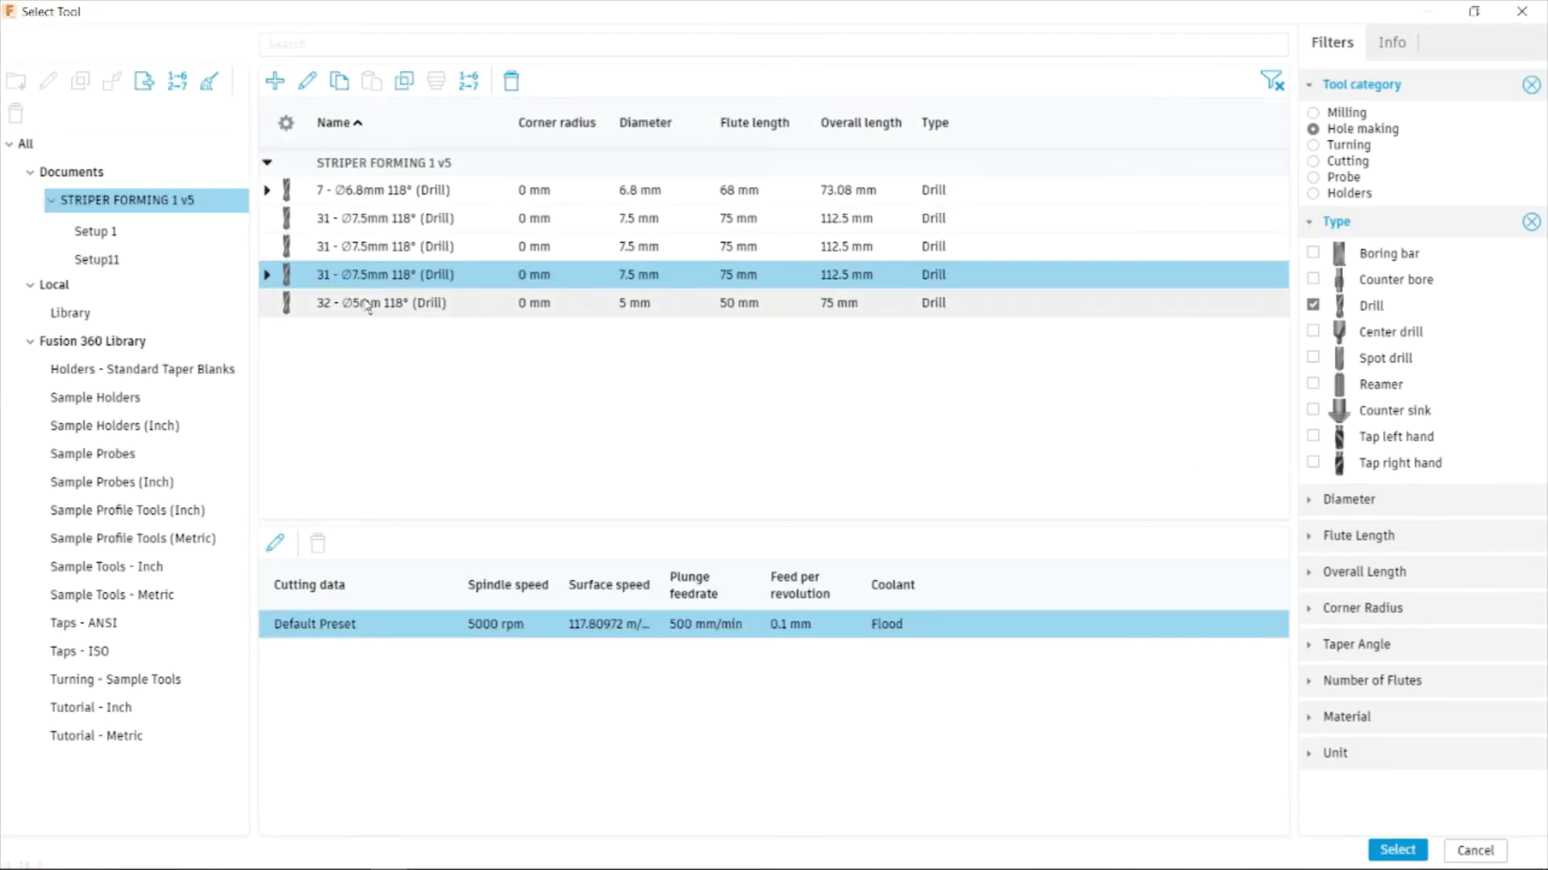
pyautogui.rightClick(374, 279)
pyautogui.click(399, 291)
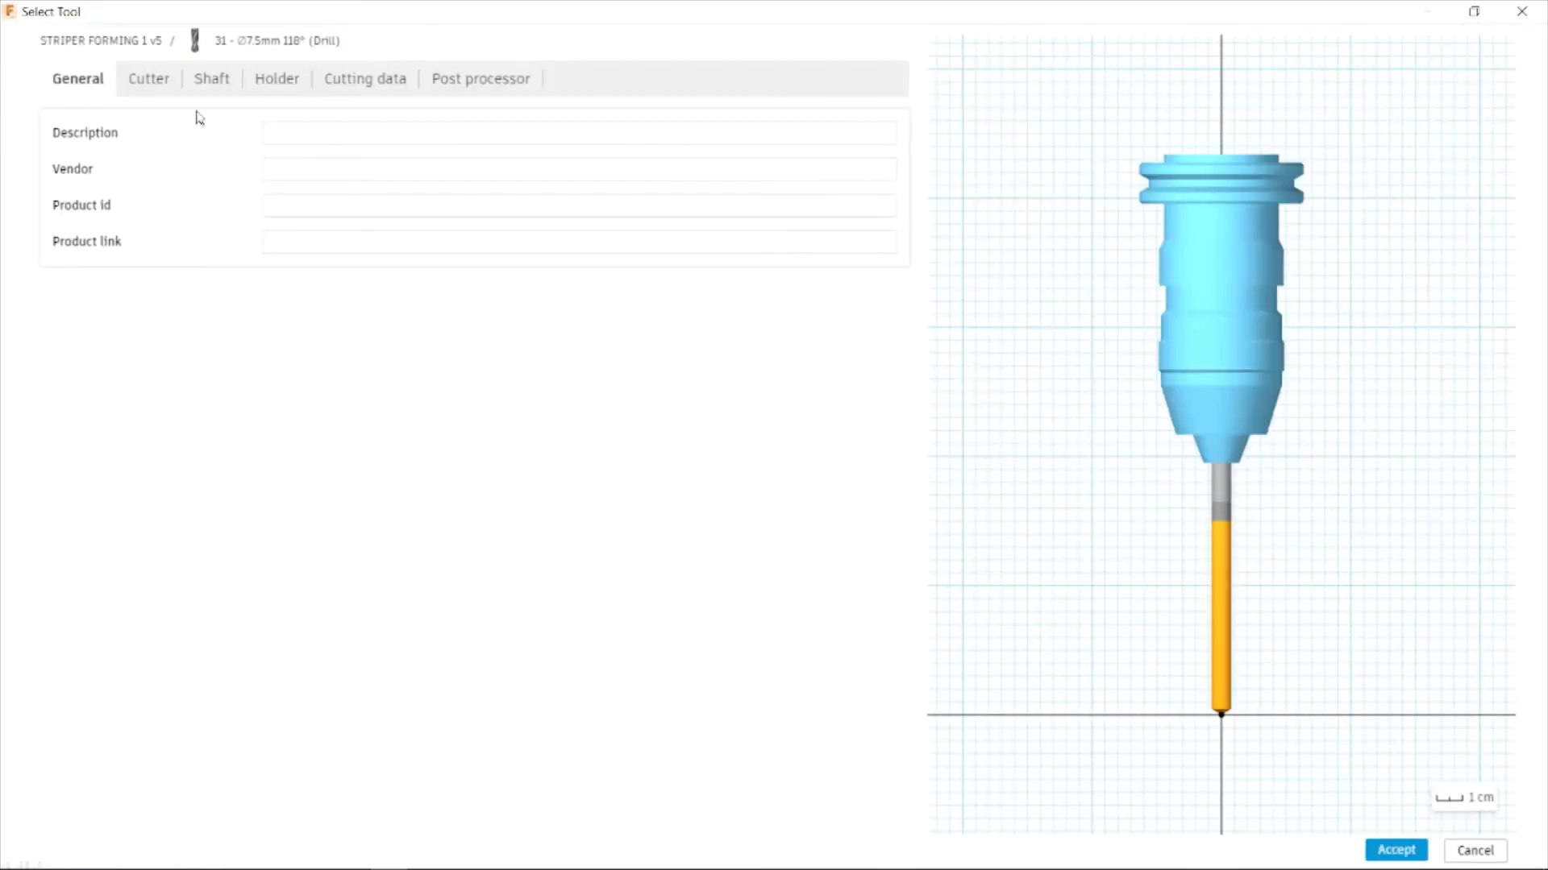
pyautogui.click(149, 79)
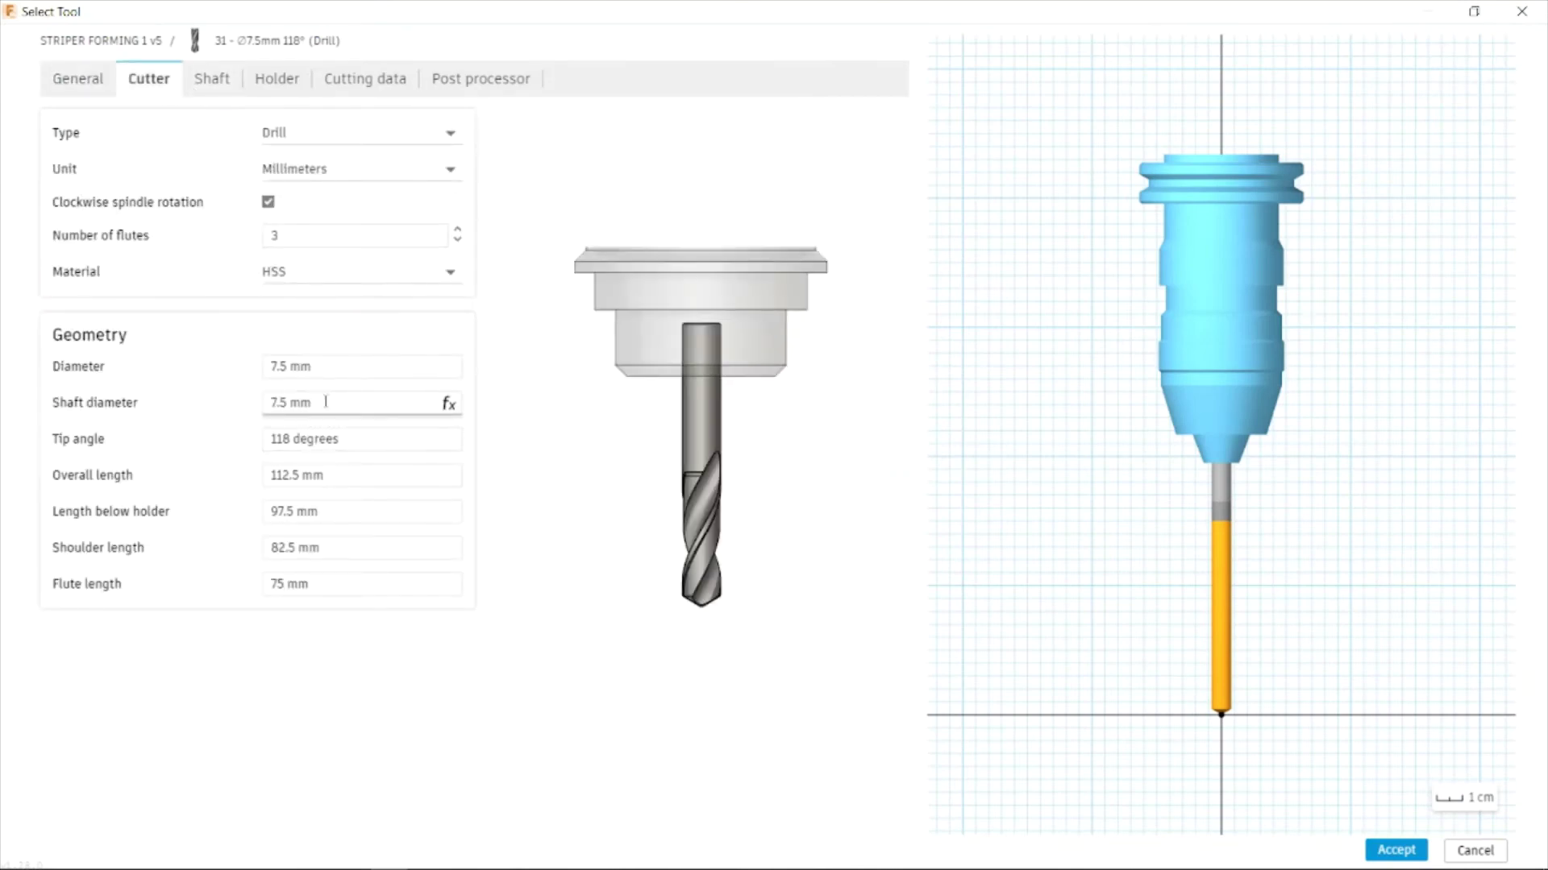
pyautogui.click(299, 369)
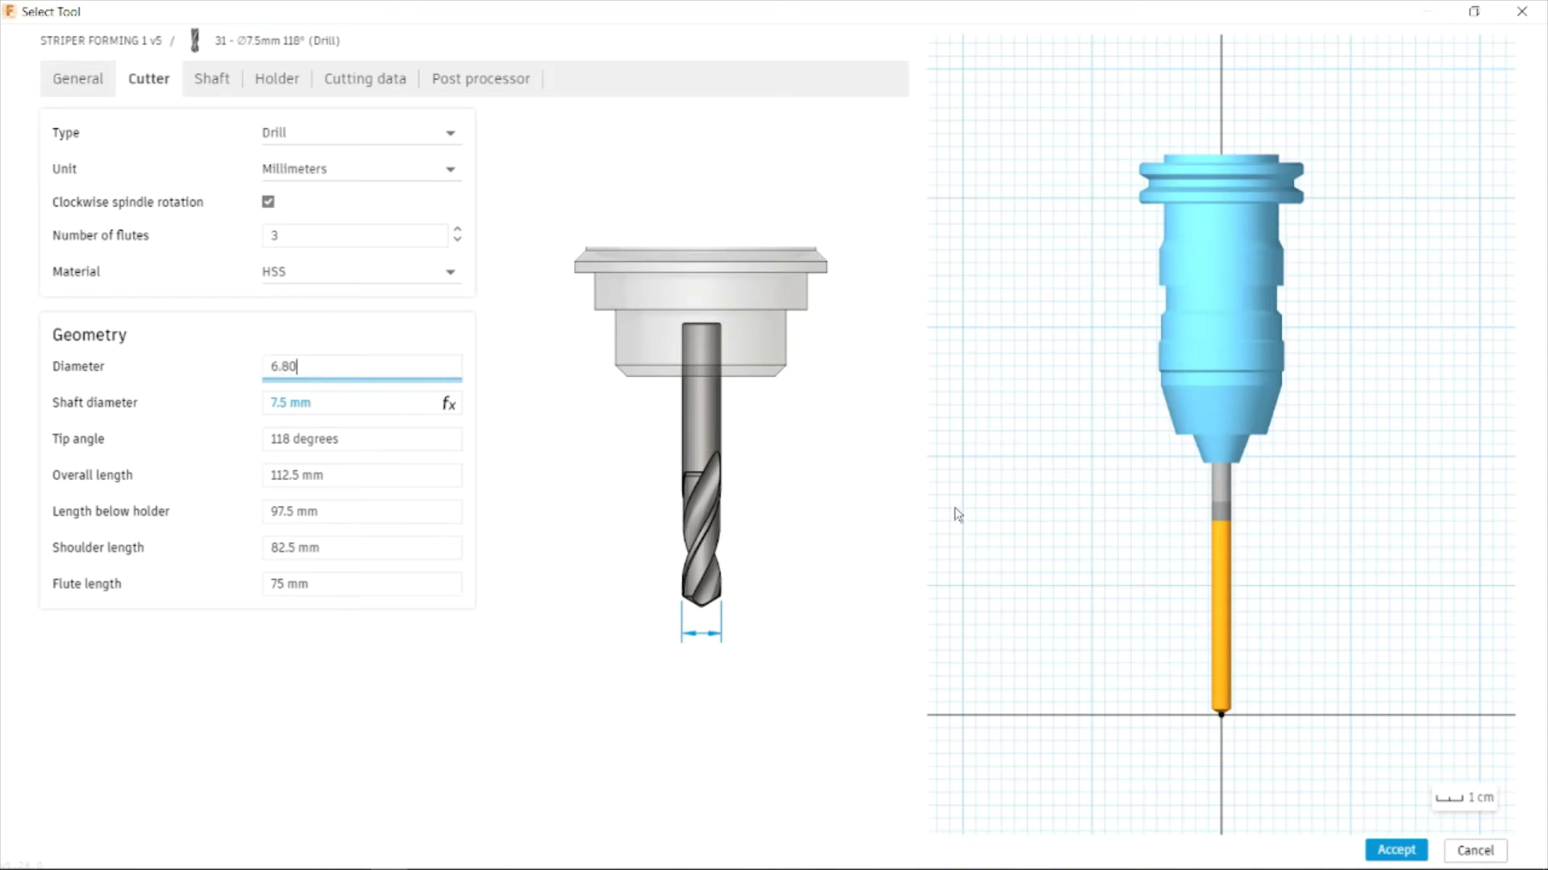
pyautogui.click(1394, 850)
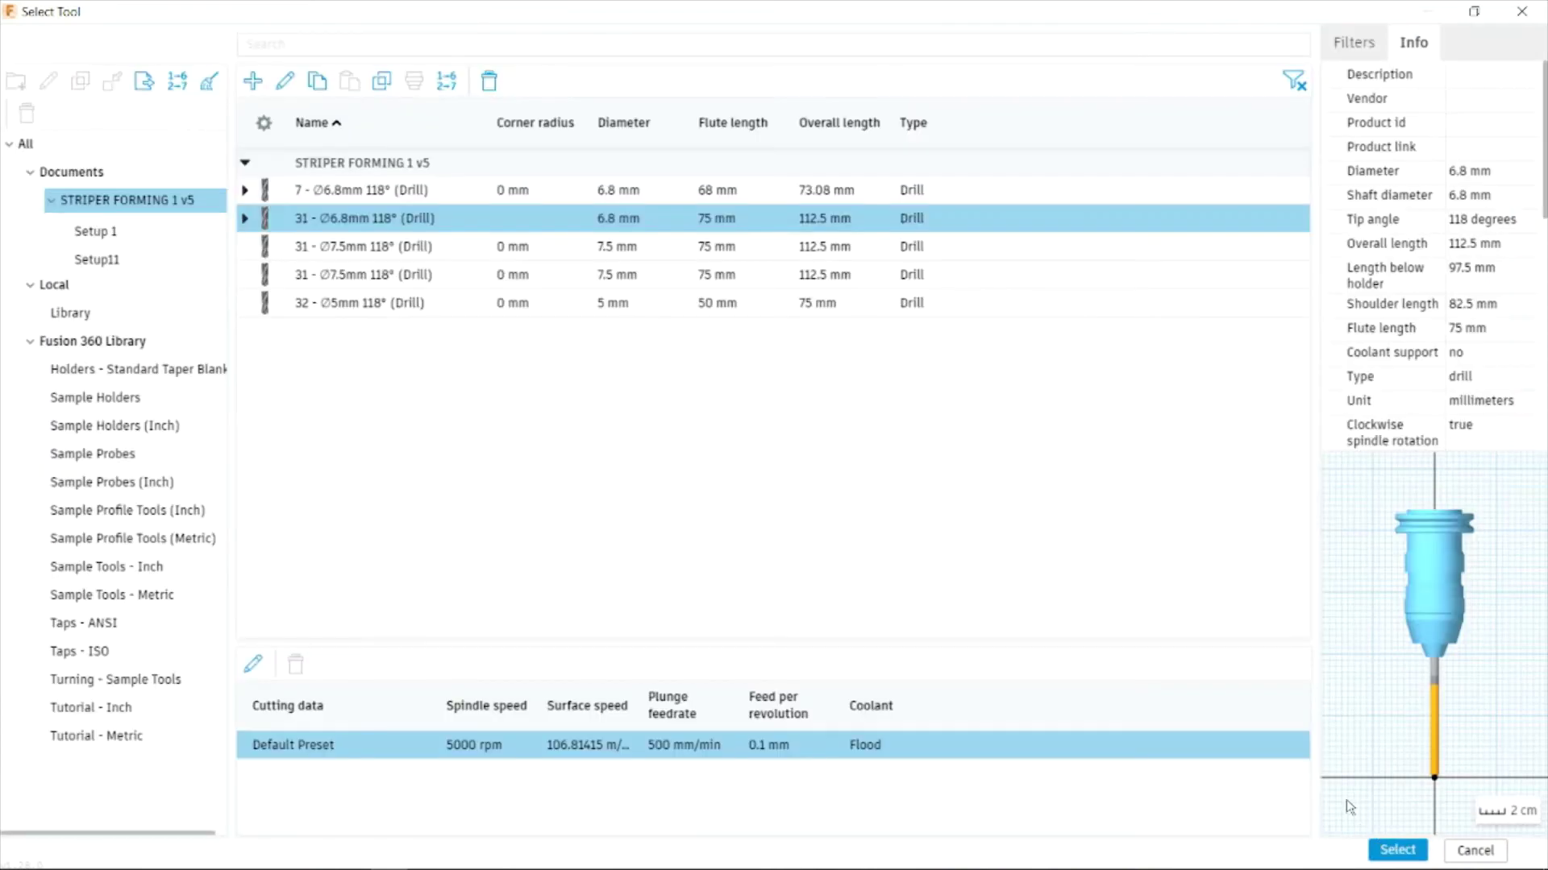
pyautogui.click(1394, 851)
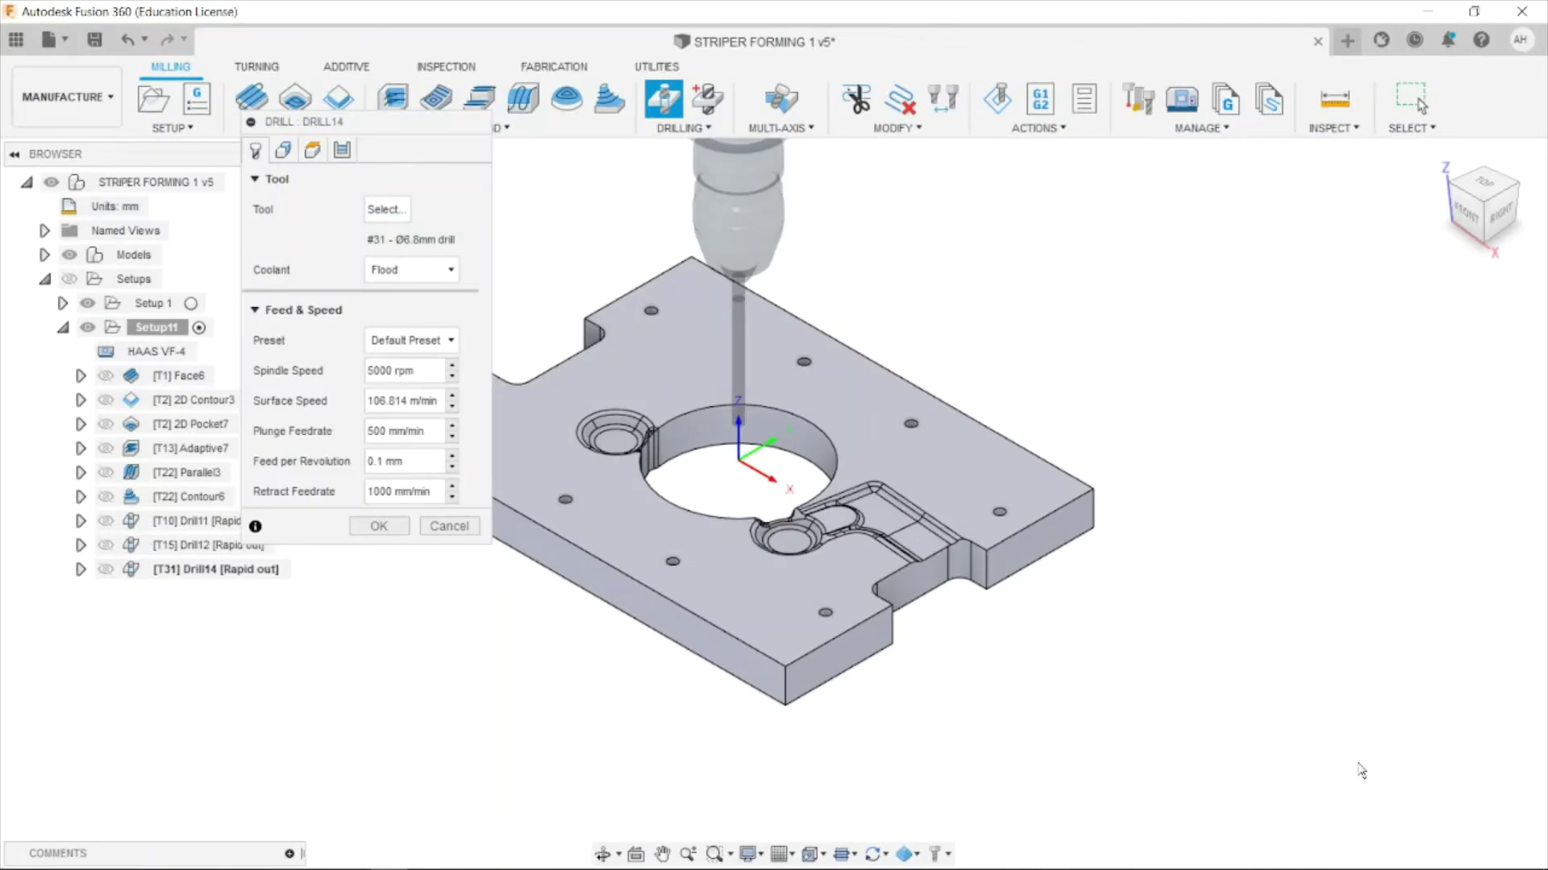
# Choose the plate's rear corner hole as the third drill operation's geometry and include all holes of the same diameter.
pyautogui.click(280, 153)
pyautogui.click(651, 316)
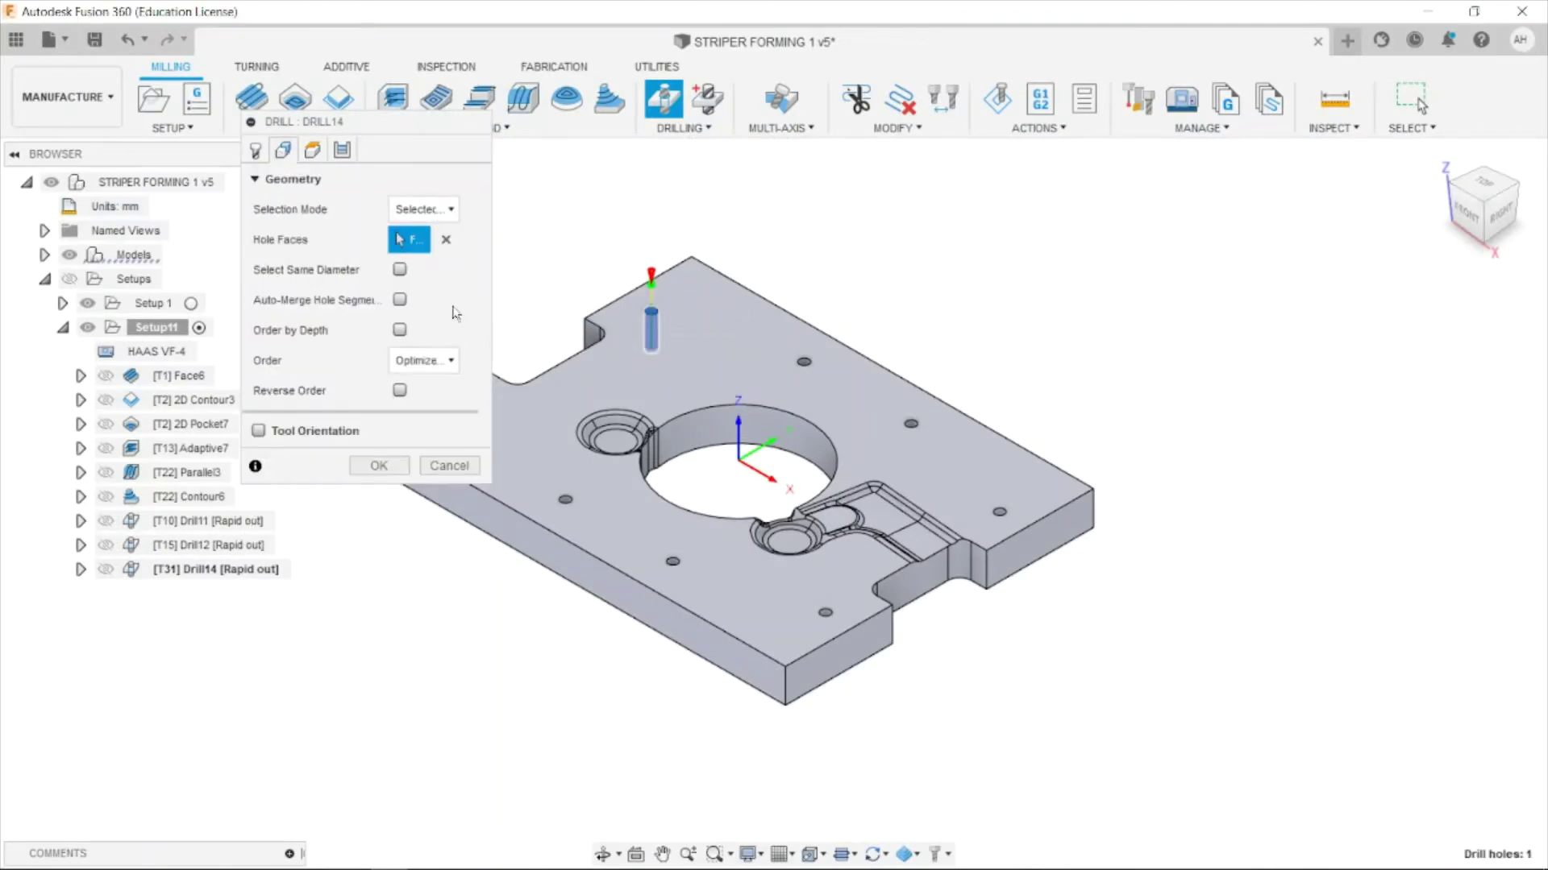
pyautogui.click(399, 270)
# Reference the bottom height from Model bottom with a -3 mm offset, checking the tip's breakthrough in the front view, and generate the toolpath.
pyautogui.click(312, 150)
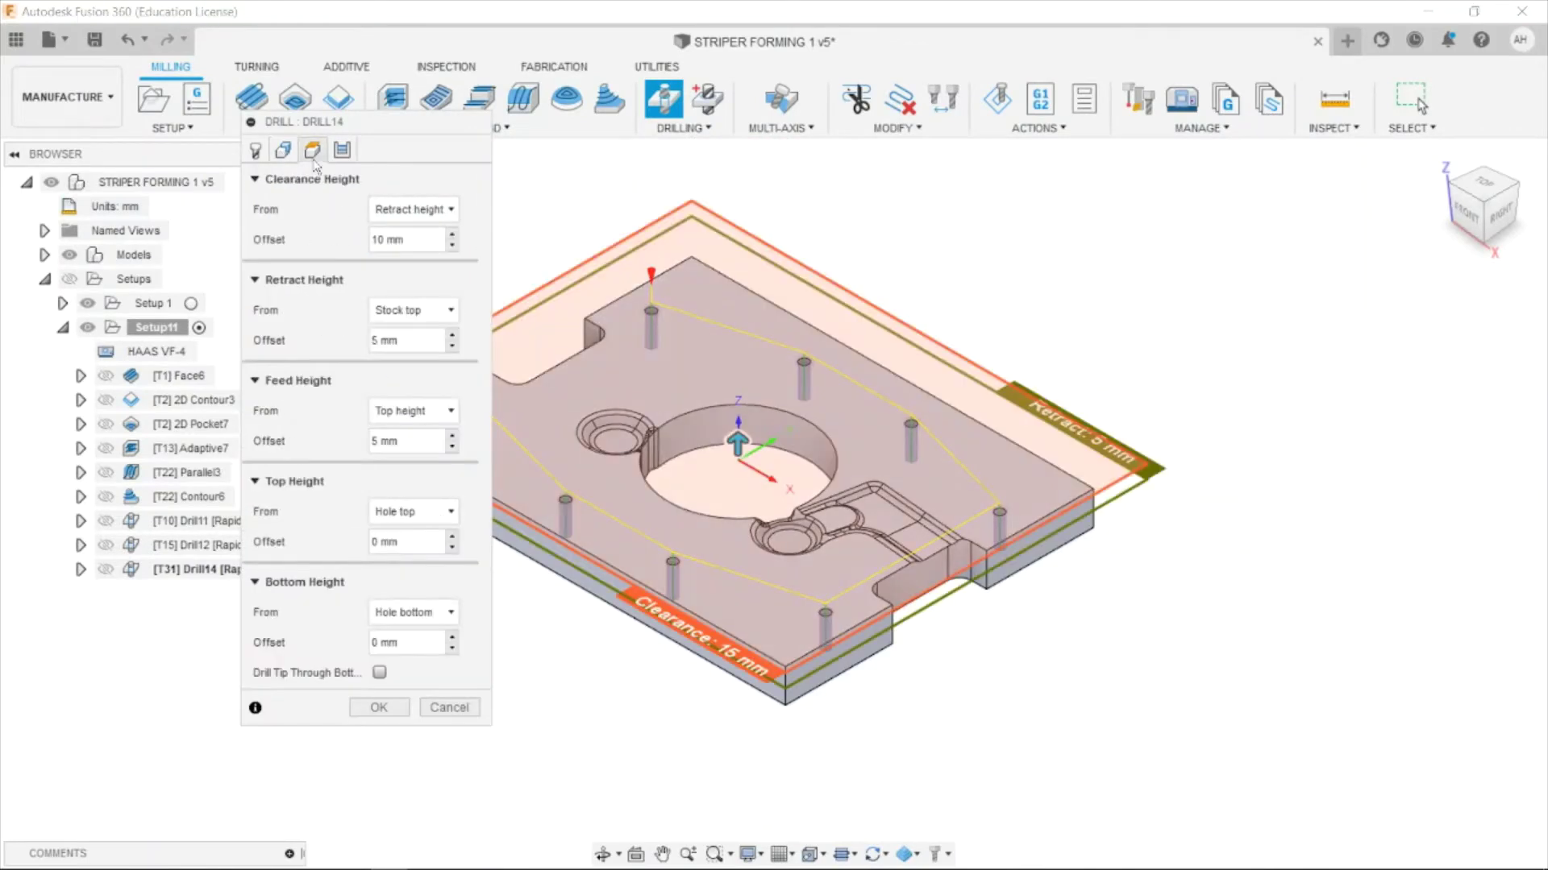
pyautogui.click(437, 611)
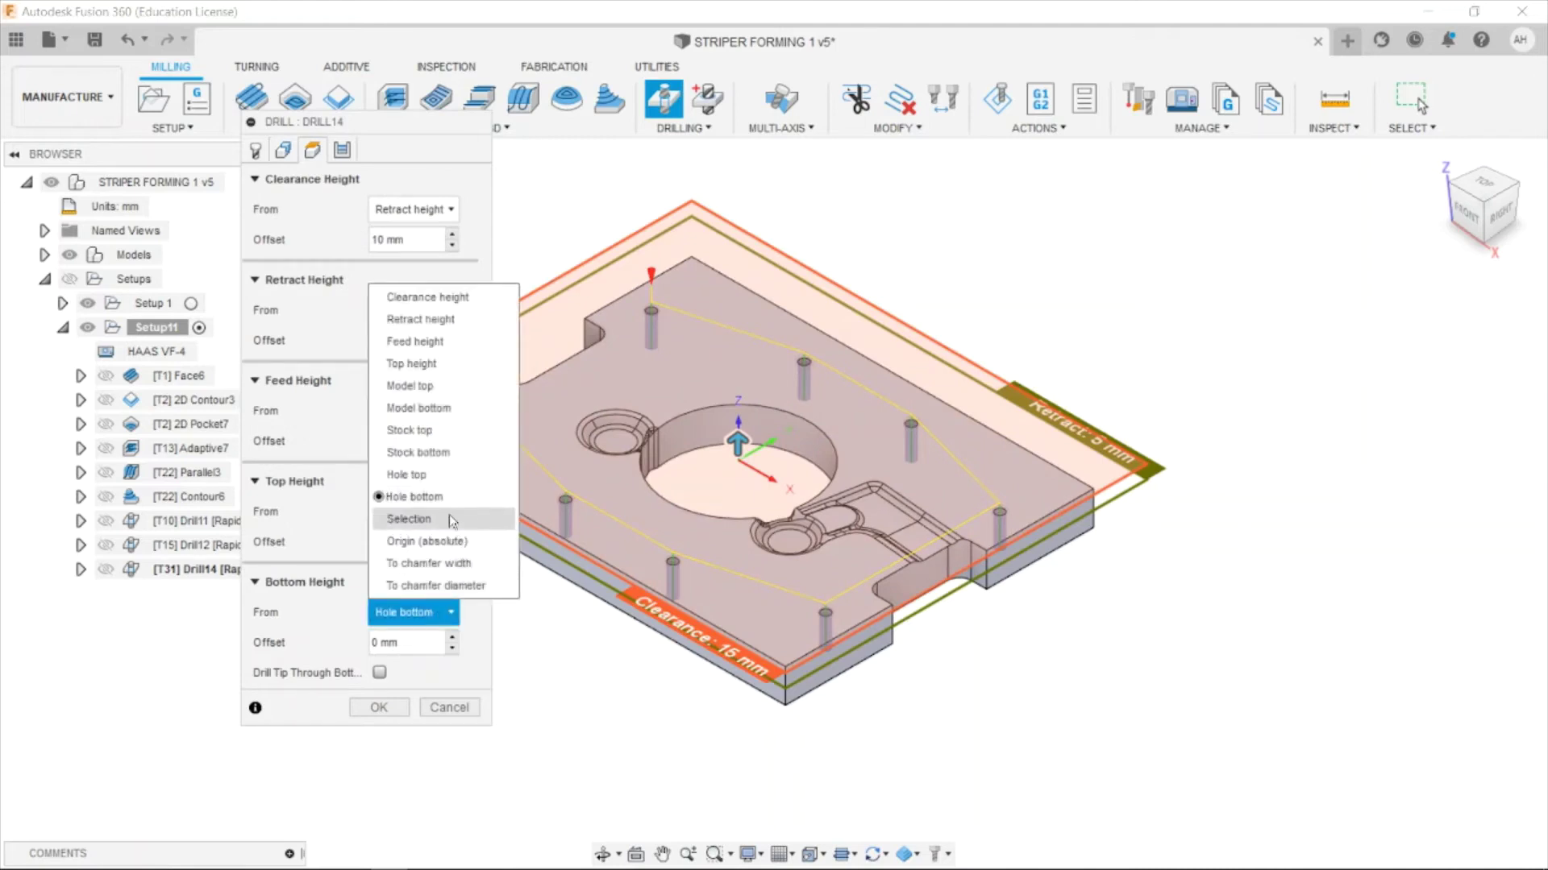
pyautogui.click(427, 408)
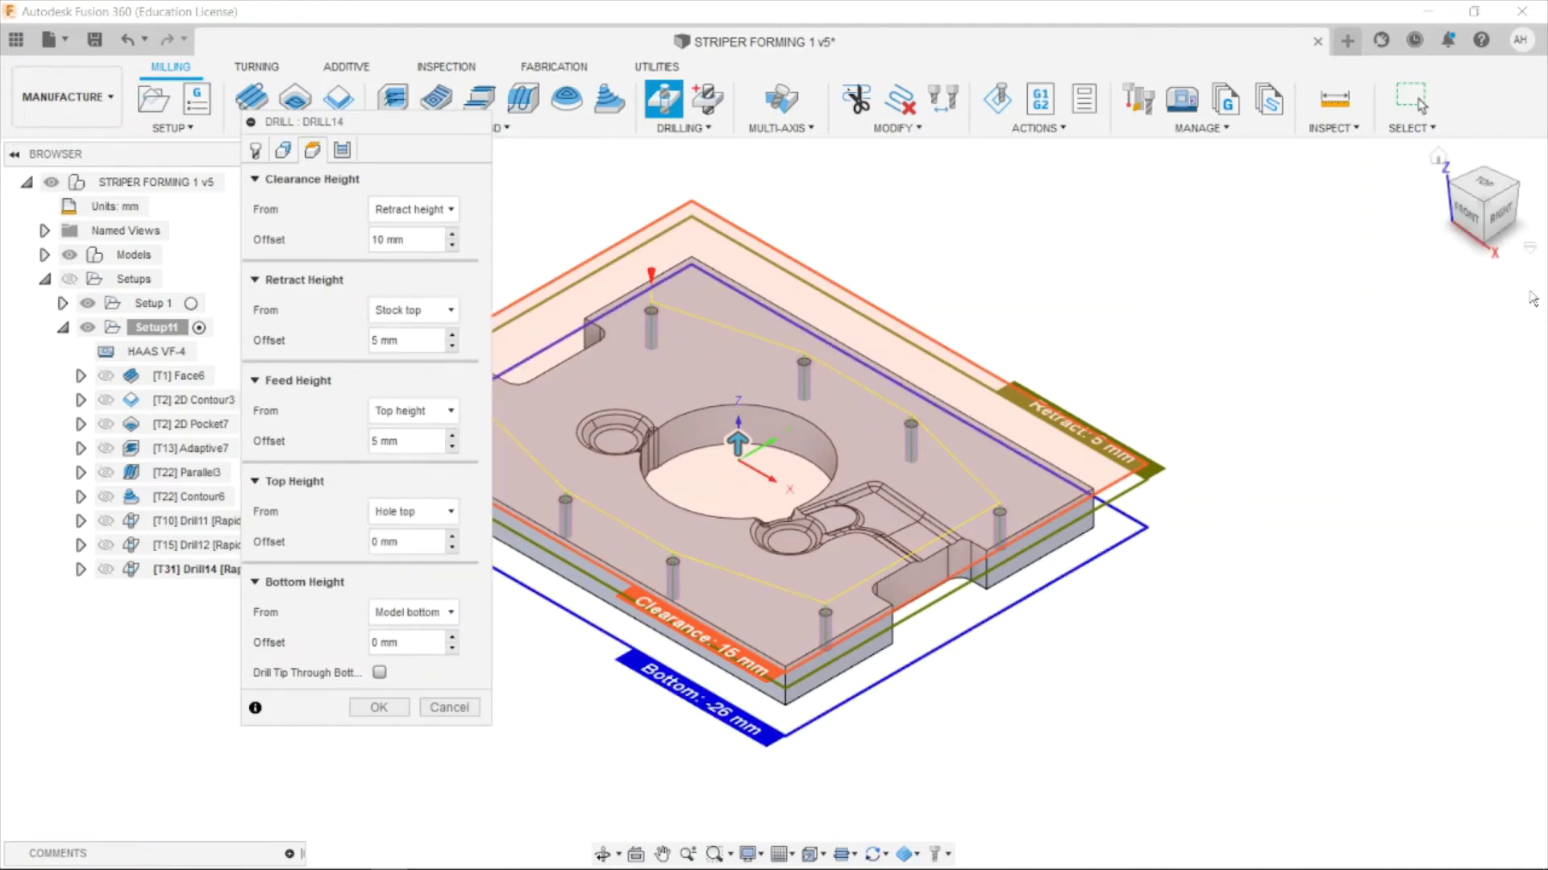
pyautogui.click(1466, 212)
pyautogui.scroll(5, 985, 512)
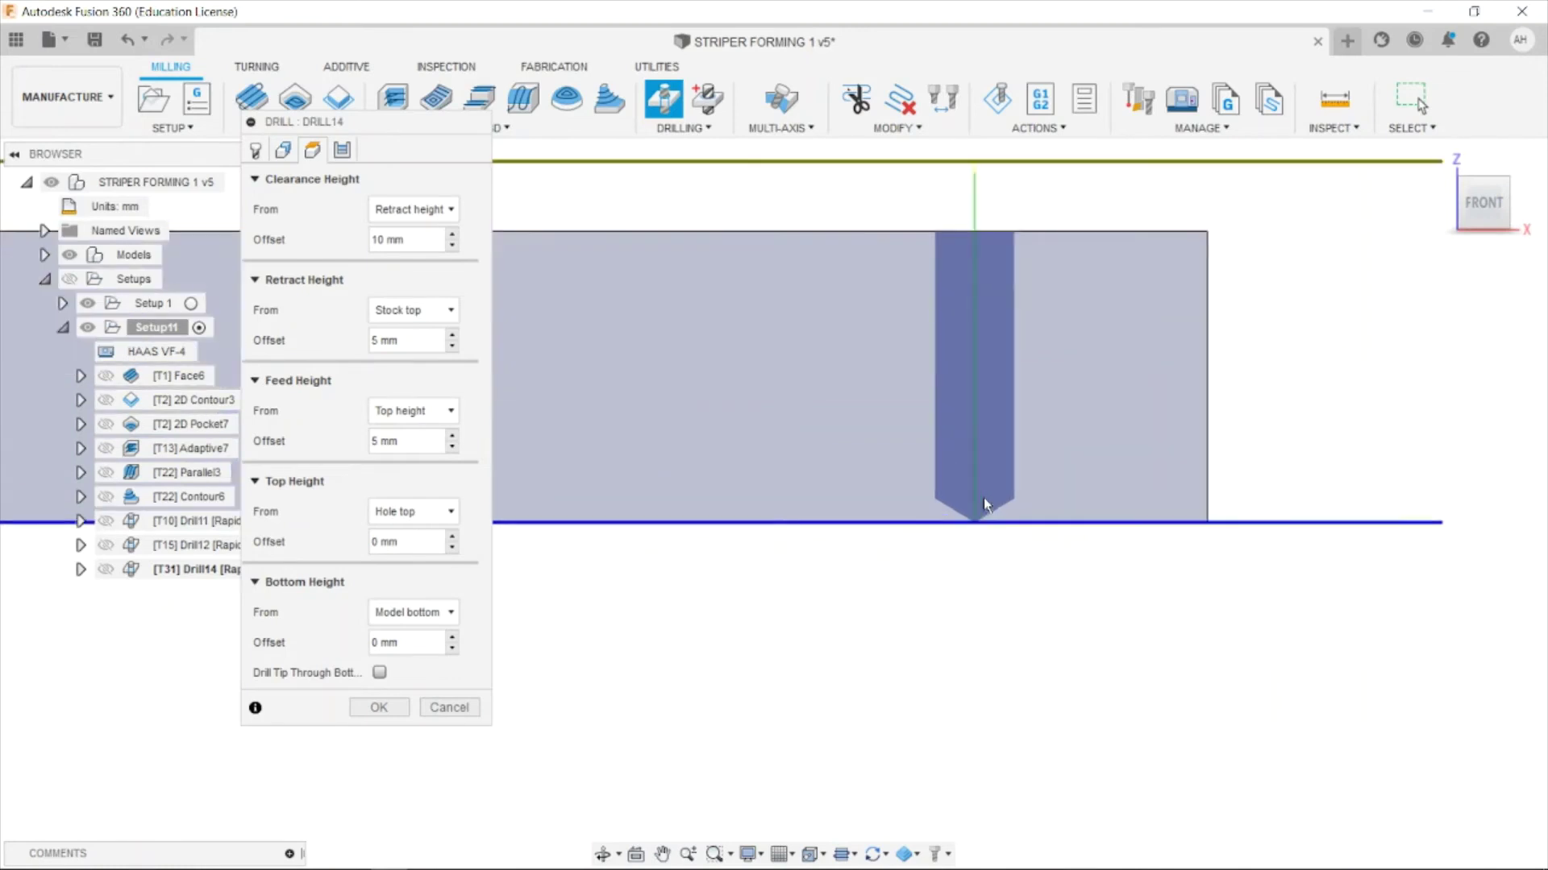
pyautogui.click(452, 648)
pyautogui.click(452, 648)
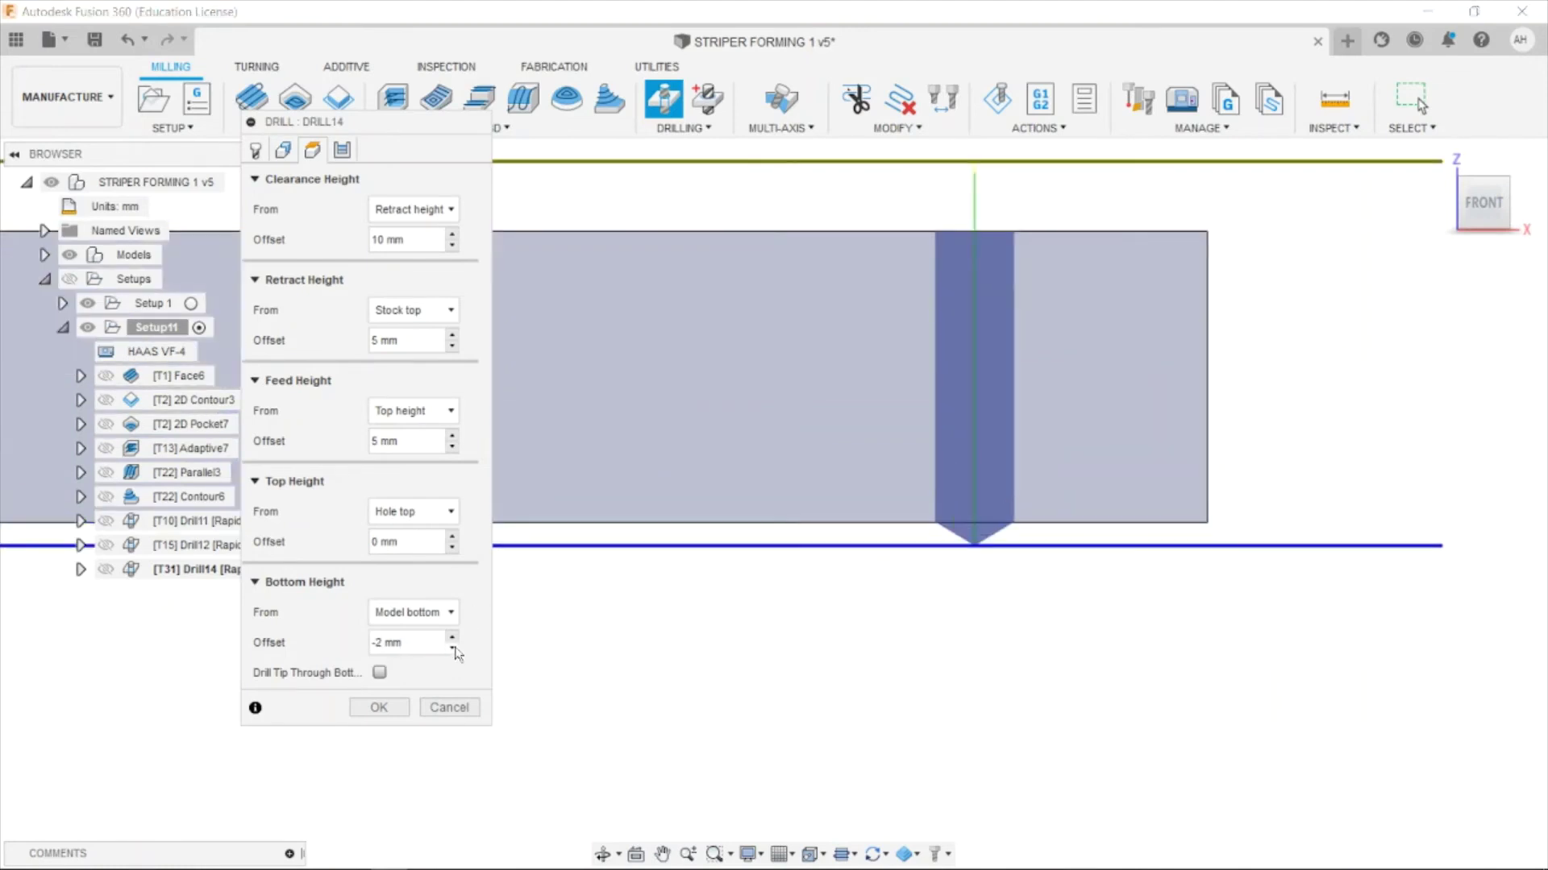
pyautogui.scroll(5, 915, 534)
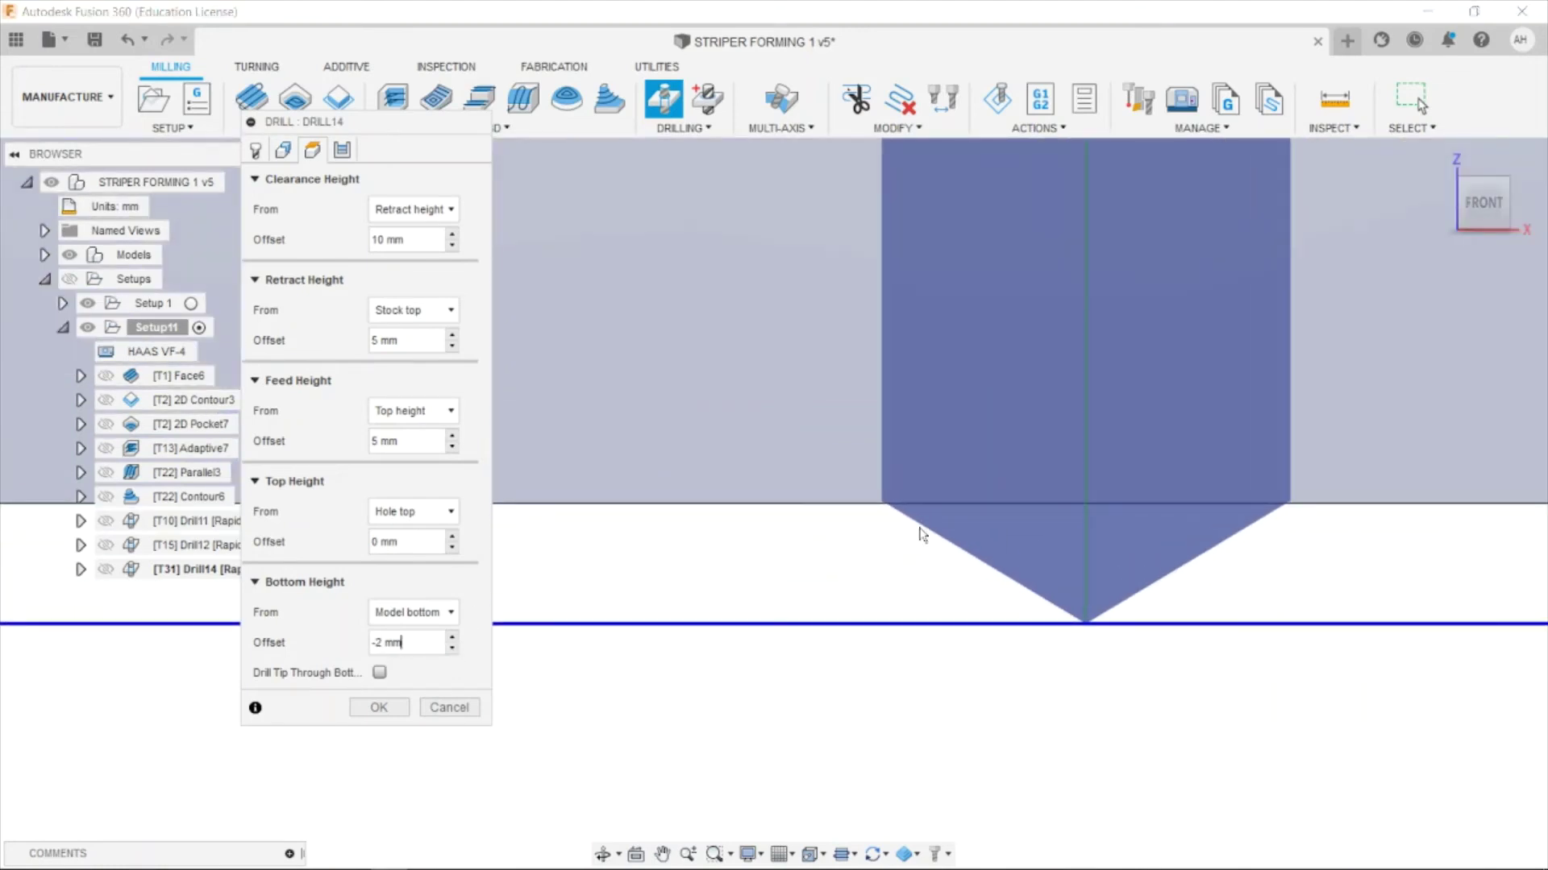
pyautogui.click(453, 648)
pyautogui.scroll(-8, 965, 476)
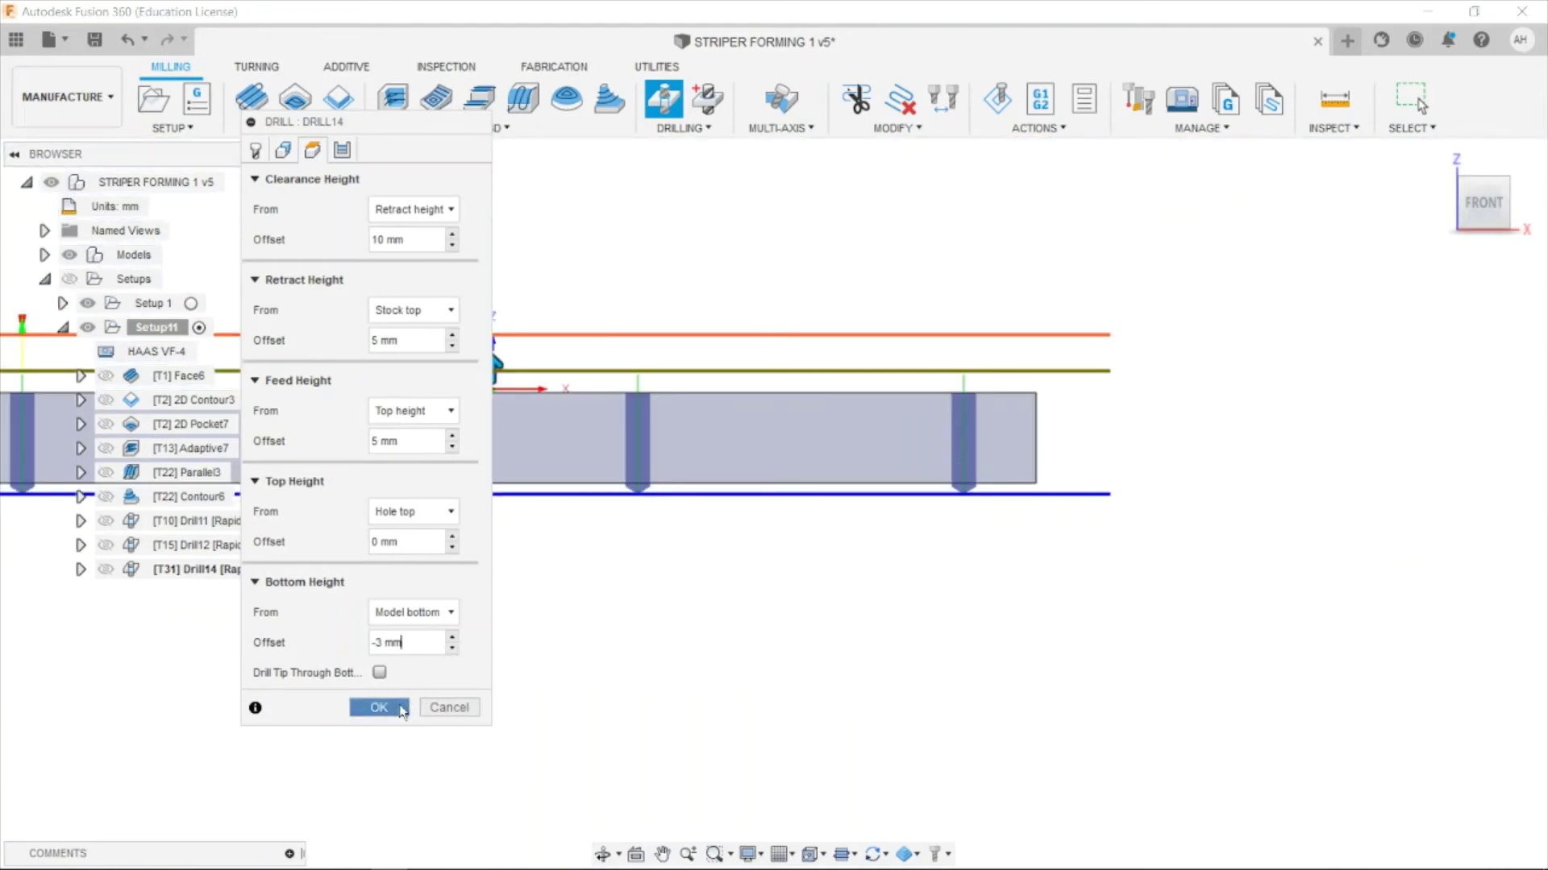
pyautogui.click(378, 707)
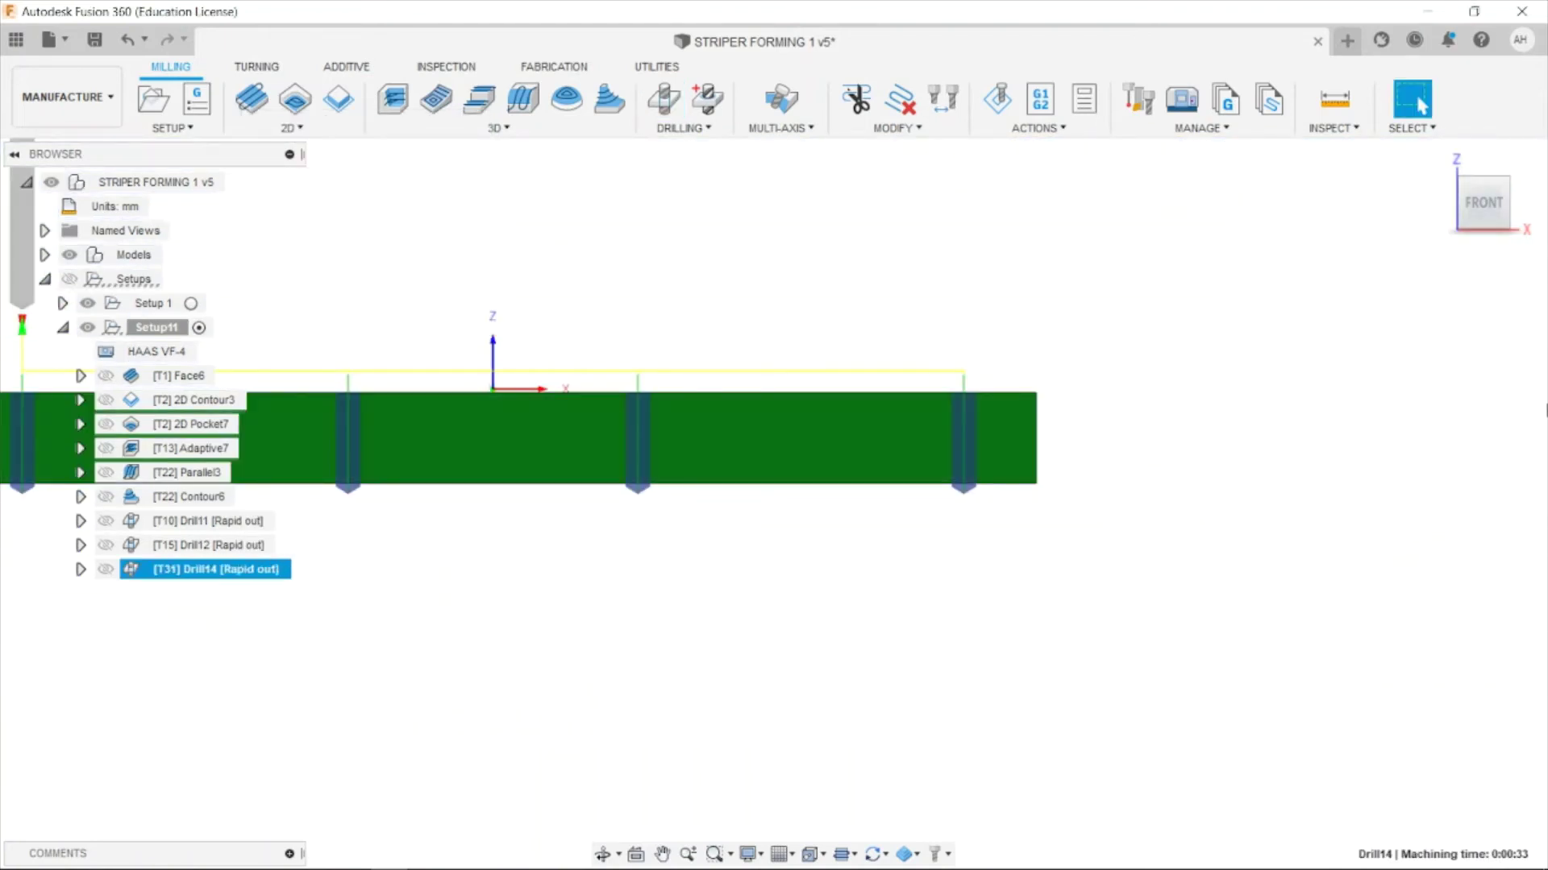
# Simulate the 6.8 mm through-drilling operation in the isometric view and close the simulation.
pyautogui.click(1445, 175)
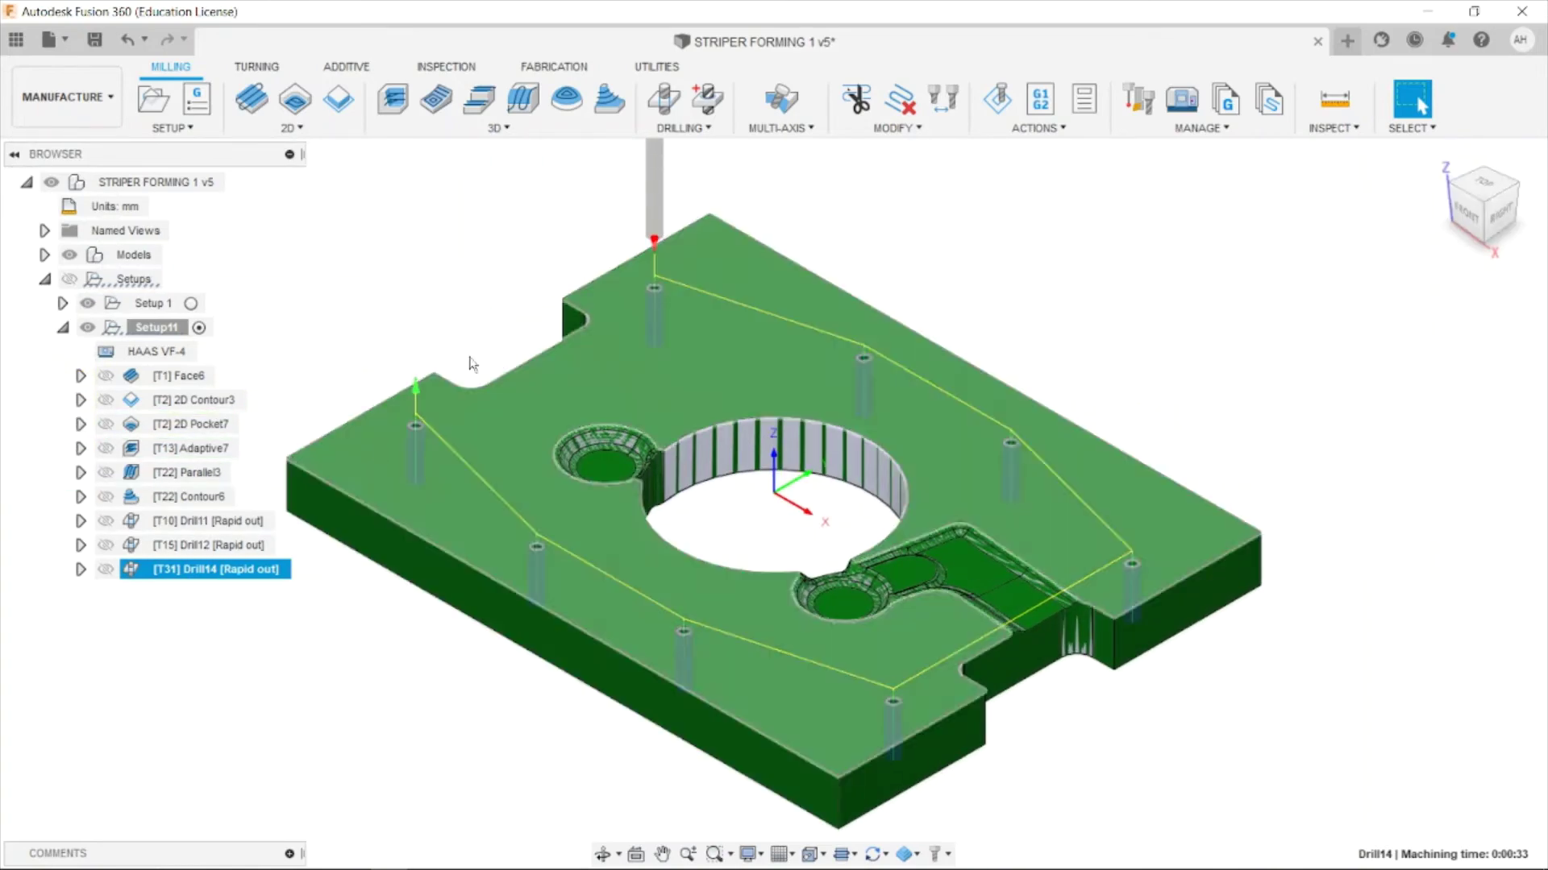
pyautogui.click(997, 99)
pyautogui.click(772, 776)
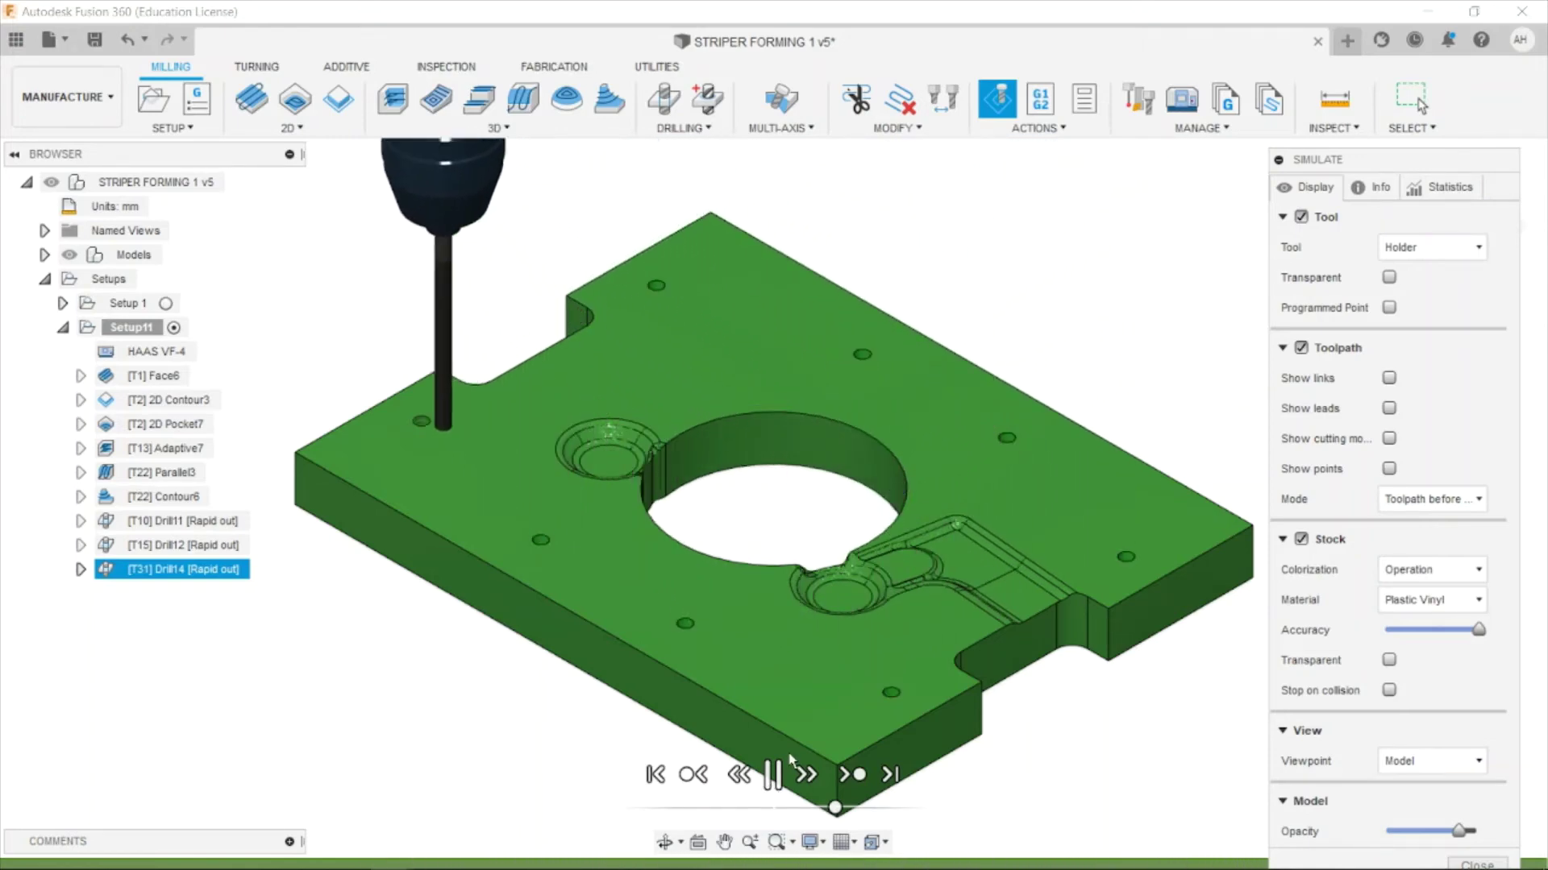
pyautogui.click(776, 772)
pyautogui.click(1477, 863)
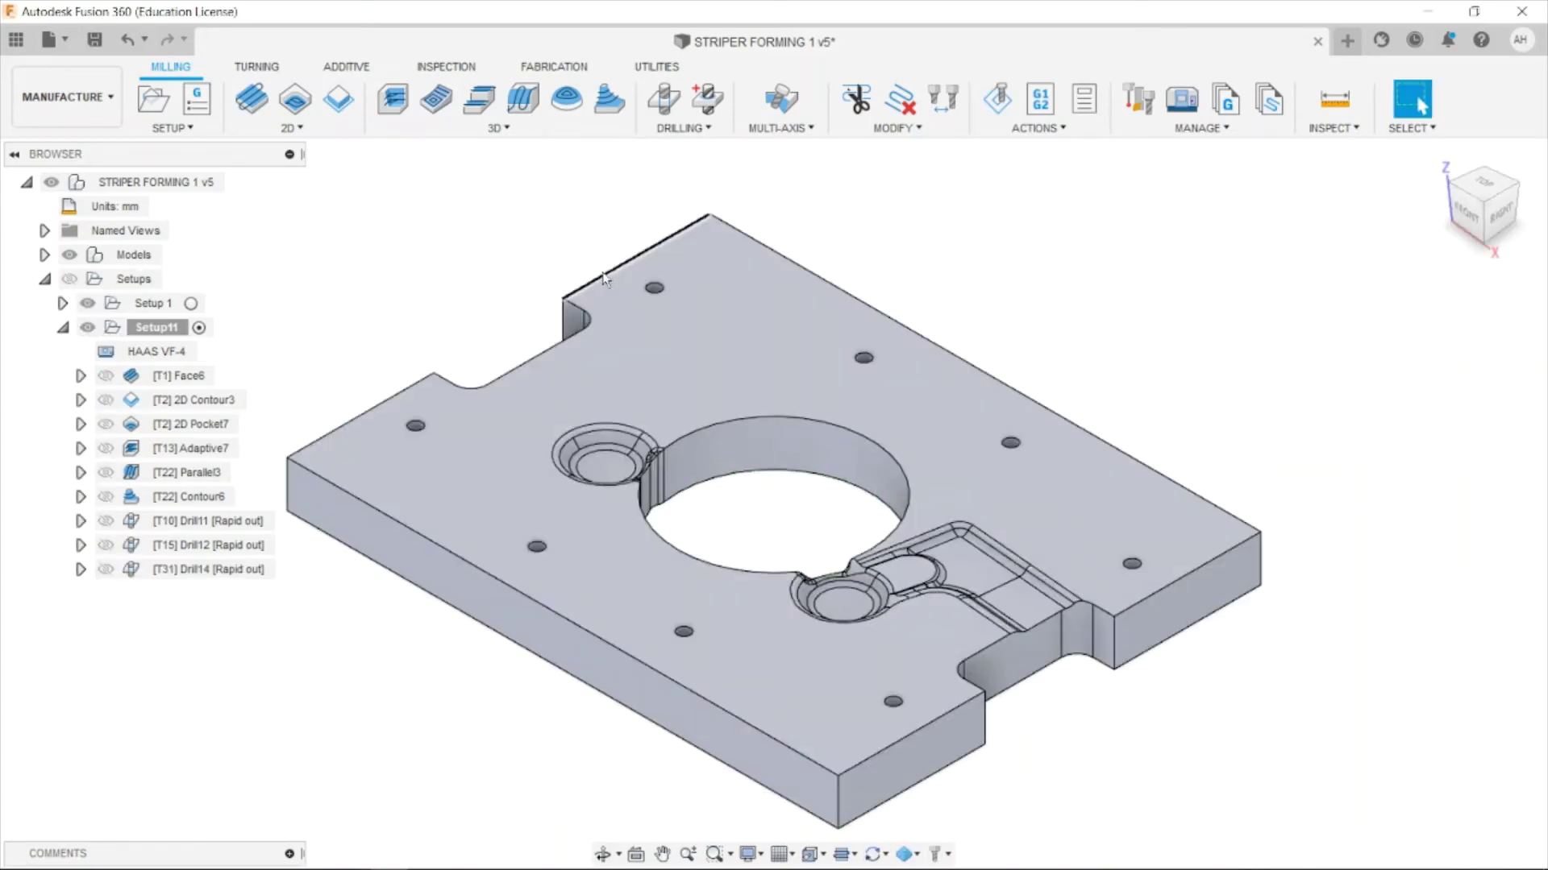
# Simulate the whole milling setup from the facing operation onward, collapsing the simulation settings to clear the view.
pyautogui.moveTo(829, 854)
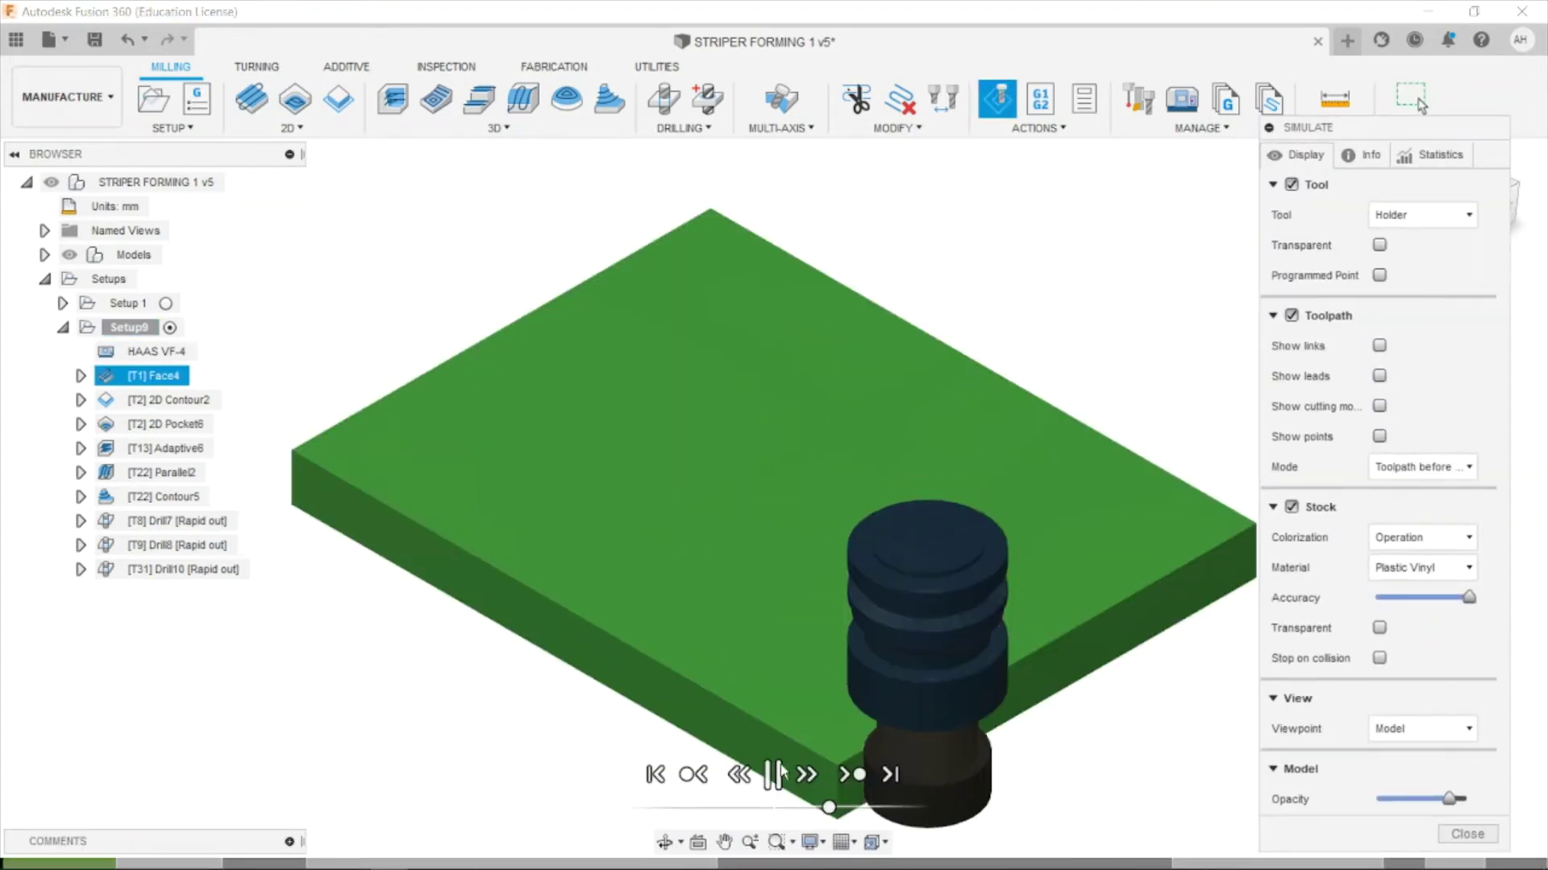
pyautogui.click(1269, 127)
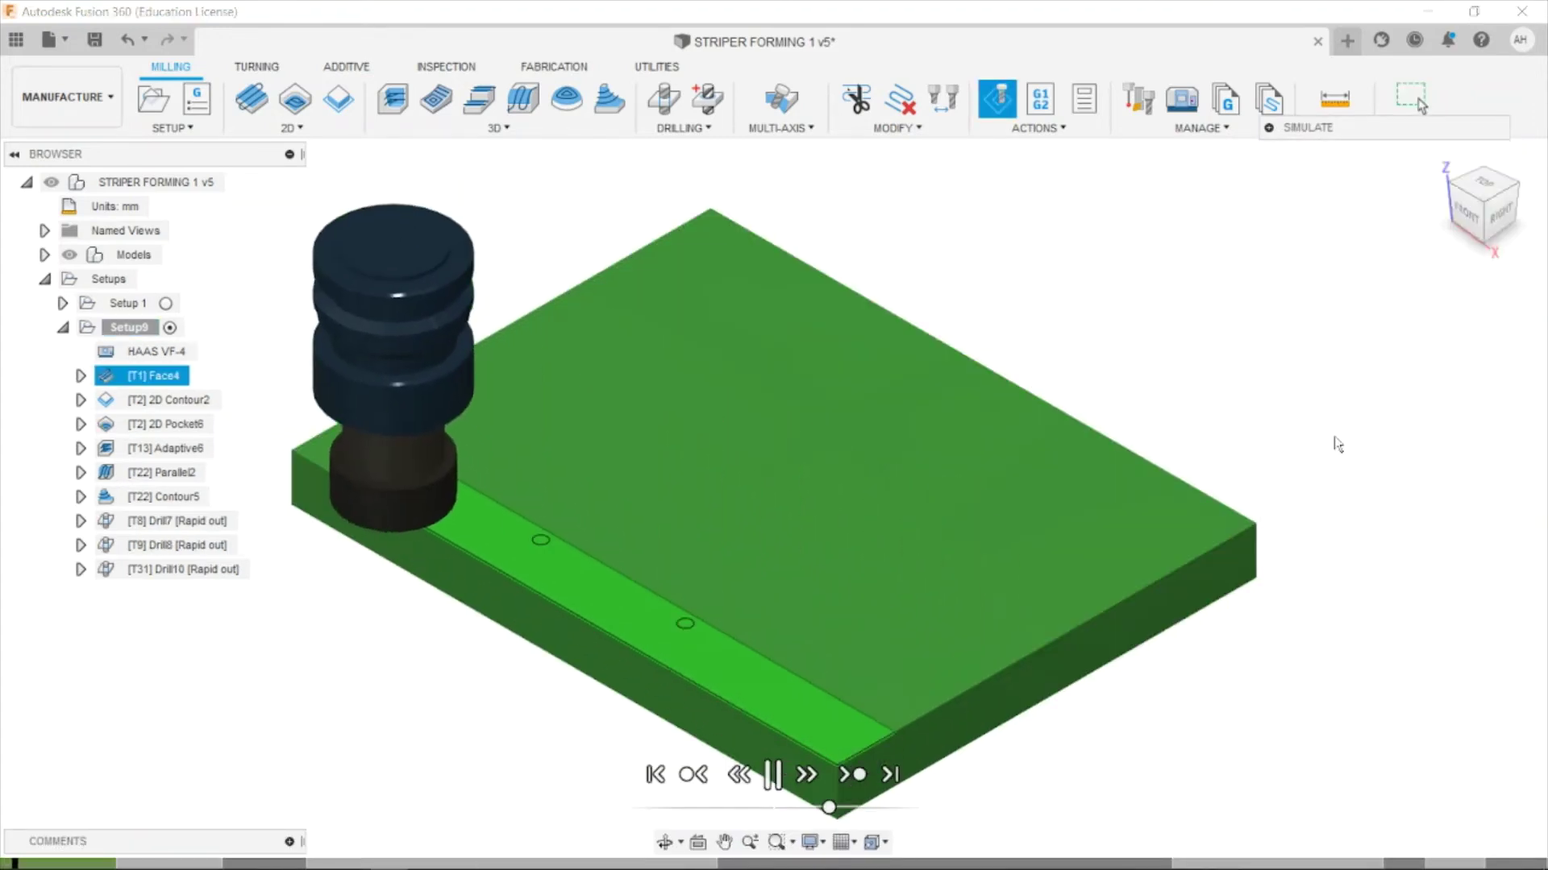